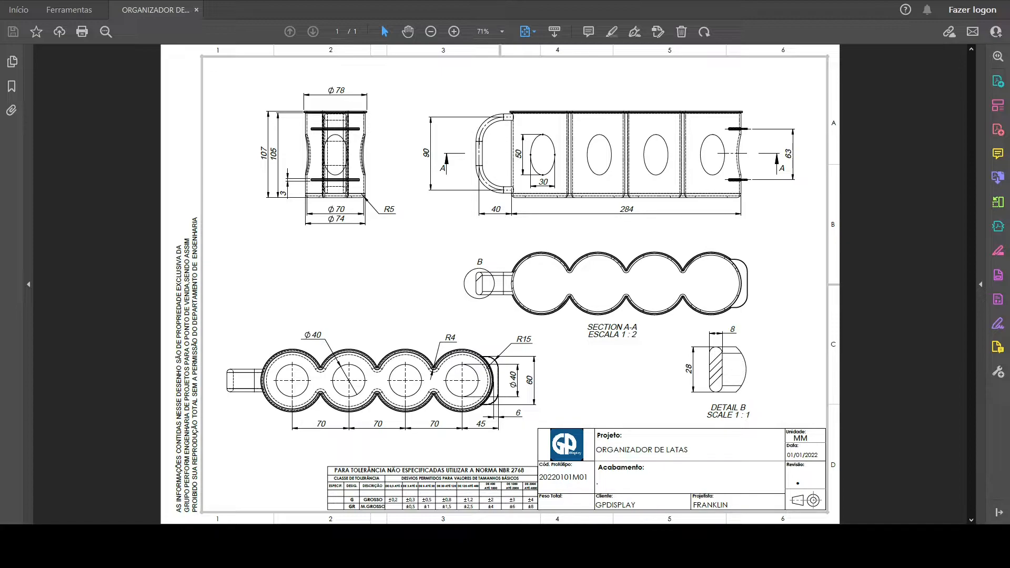
Switch to SOLIDWORKS and examine the finished can organizer model from several sides
{"action": "key", "text": "alt+Tab"}
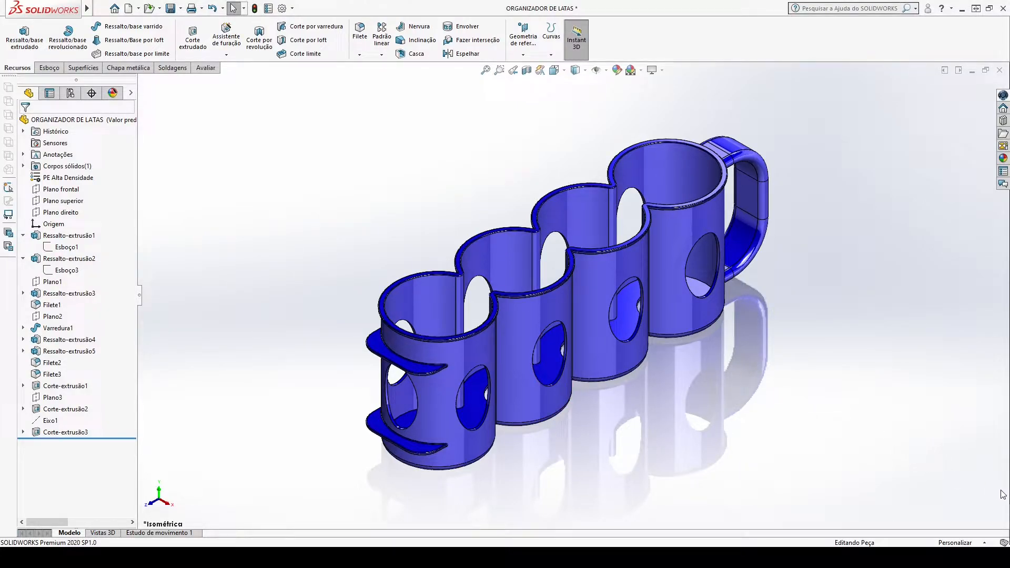
{"action": "middle_click_drag", "start_coordinate": [785, 409], "coordinate": [428, 413]}
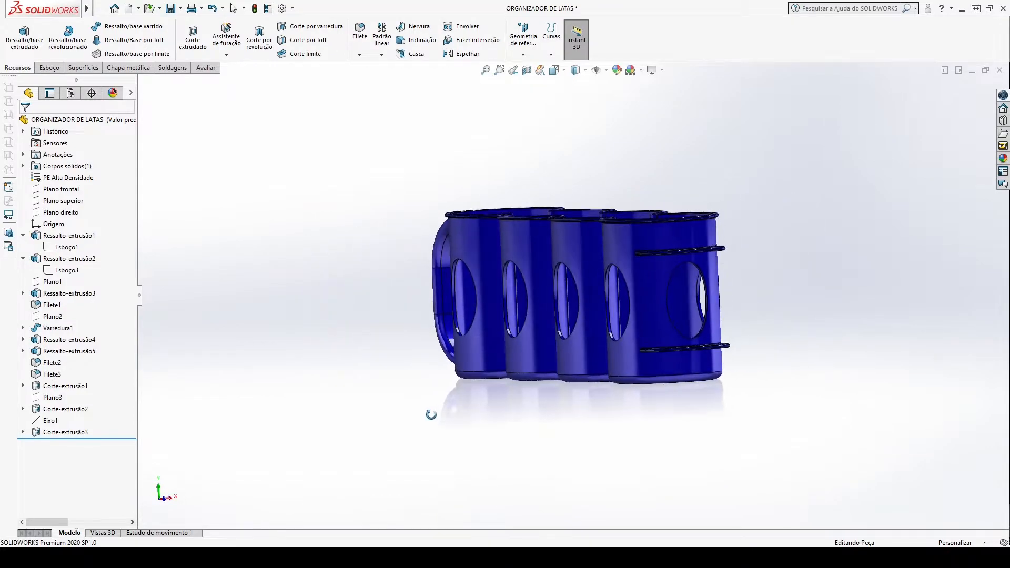
{"action": "middle_click_drag", "start_coordinate": [828, 374], "coordinate": [874, 374]}
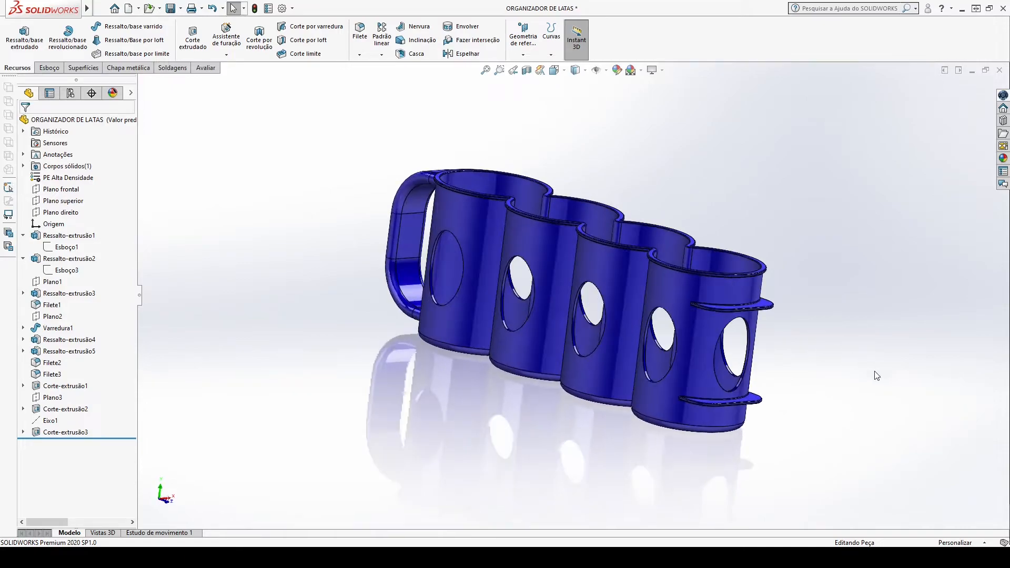
{"action": "middle_click_drag", "start_coordinate": [886, 395], "coordinate": [753, 426]}
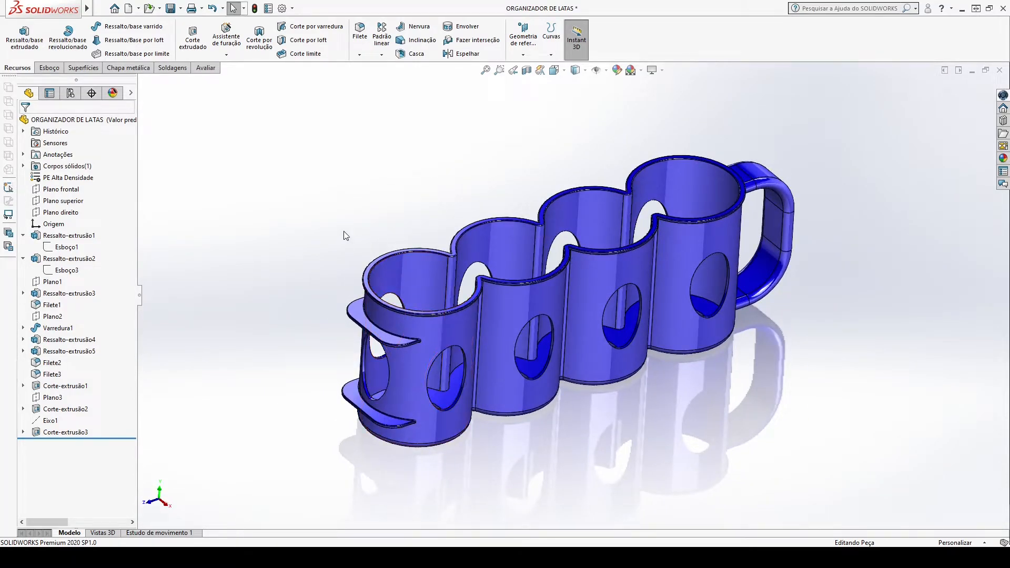
{"action": "middle_click_drag", "start_coordinate": [267, 242], "coordinate": [744, 371]}
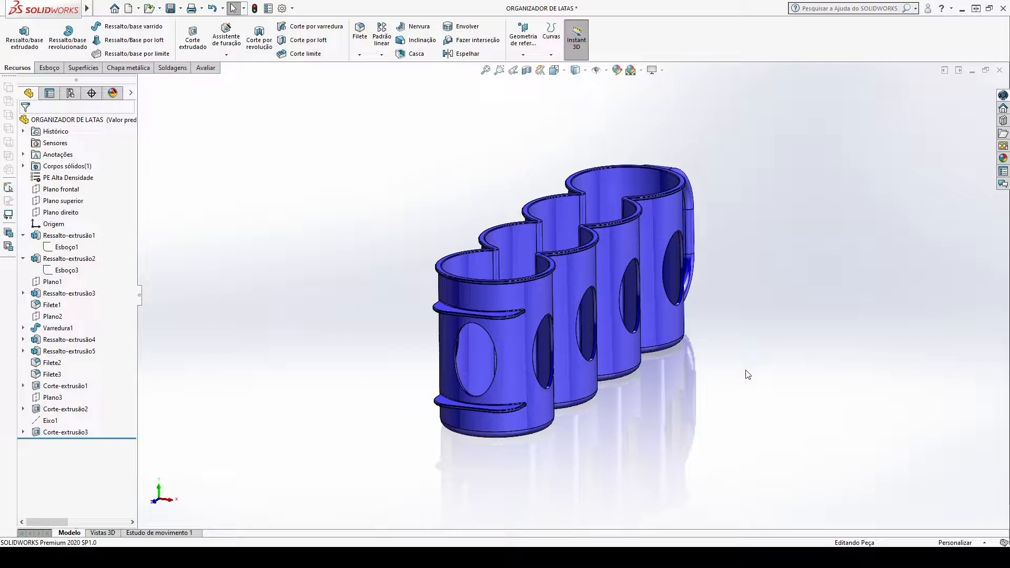
{"action": "middle_click_drag", "start_coordinate": [766, 374], "coordinate": [725, 378]}
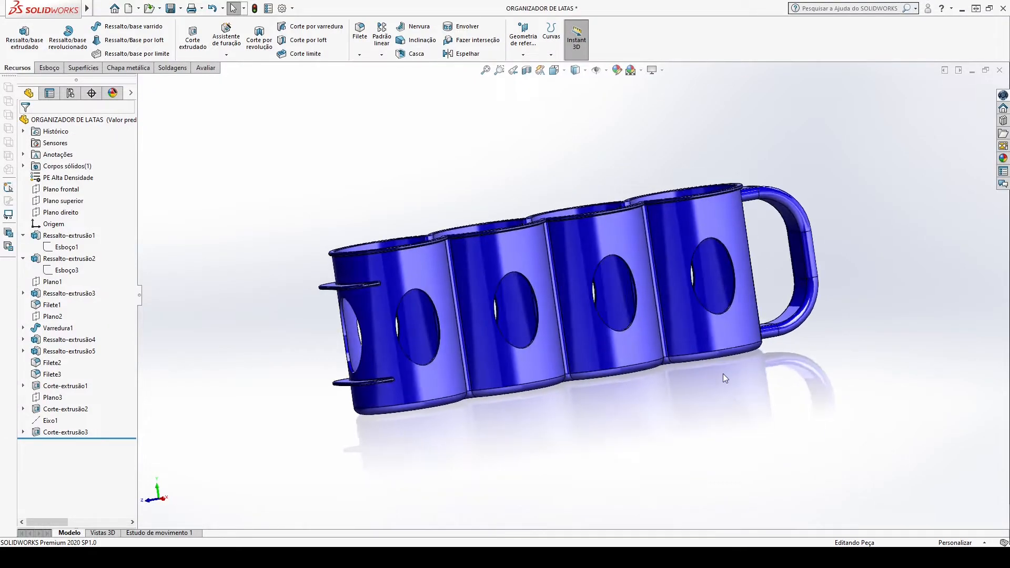
{"action": "key", "text": "ctrl+7"}
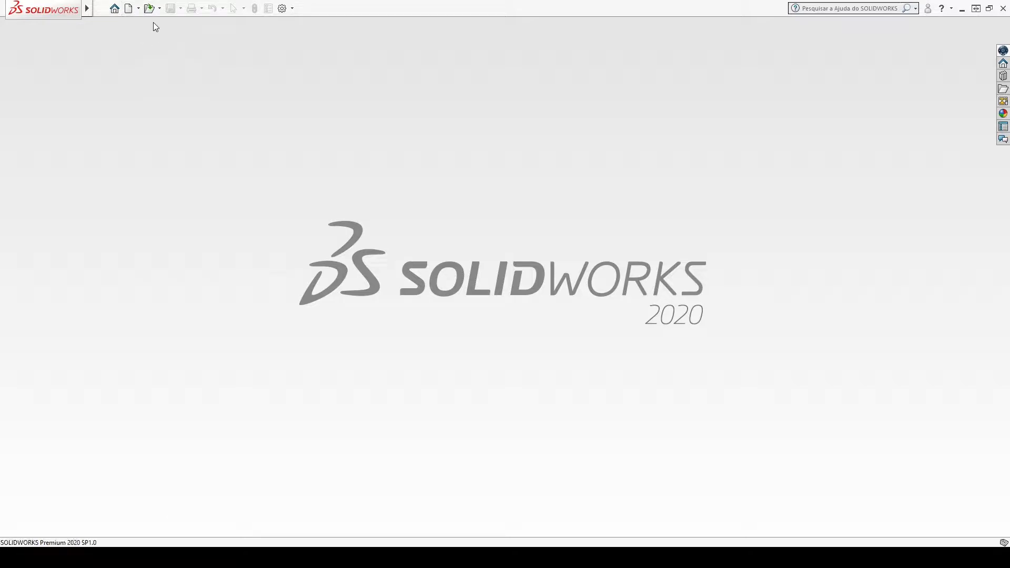
Create a new part and start a sketch on the top plane (Plano superior)
{"action": "key", "text": "ctrl+n"}
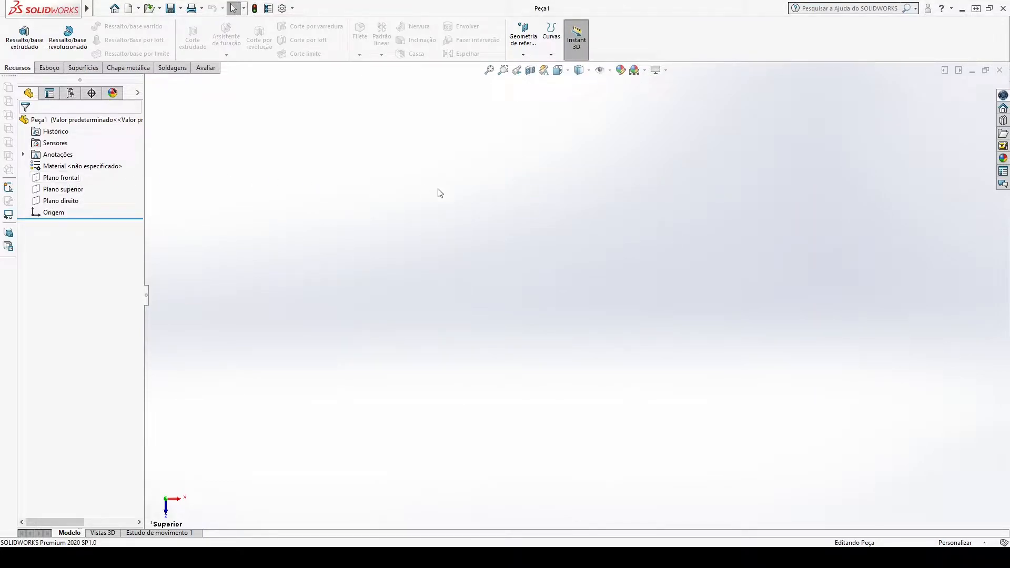
{"action": "key", "text": "space"}
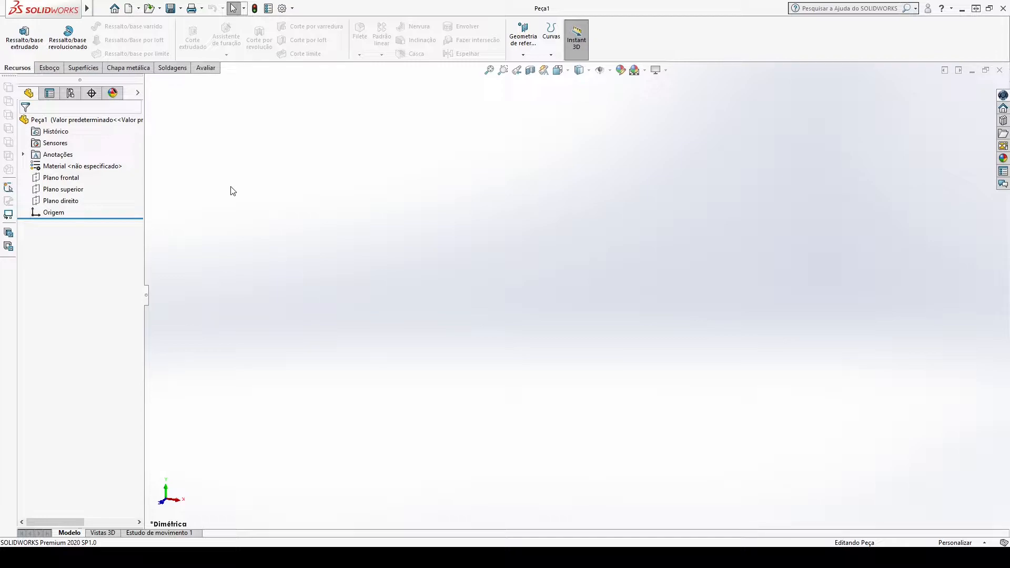
{"action": "left_click", "coordinate": [69, 193]}
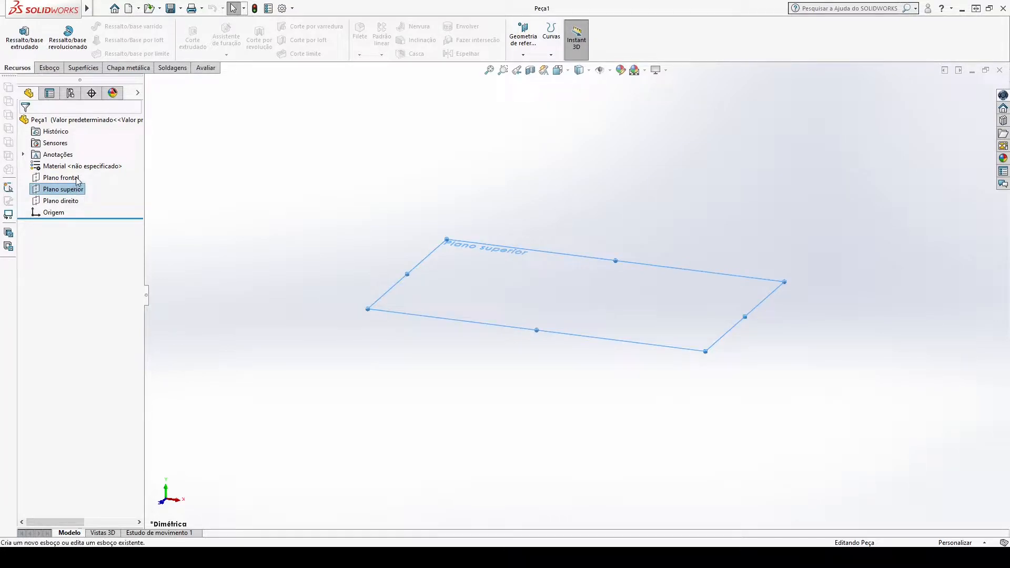
{"action": "left_click", "coordinate": [80, 177]}
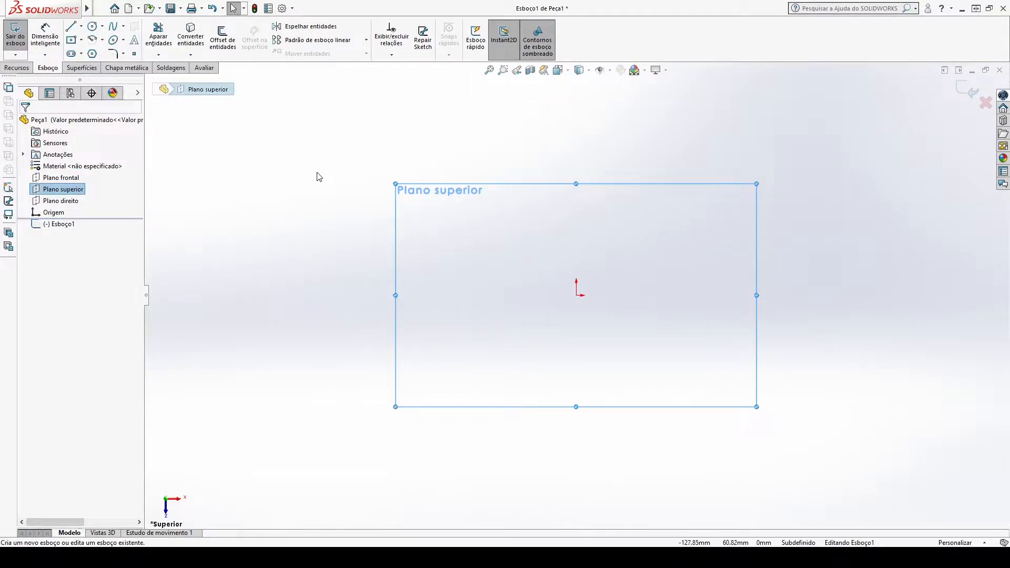
Sketch a vertical construction centerline about 84 mm long passing through the origin
{"action": "left_click", "coordinate": [82, 29]}
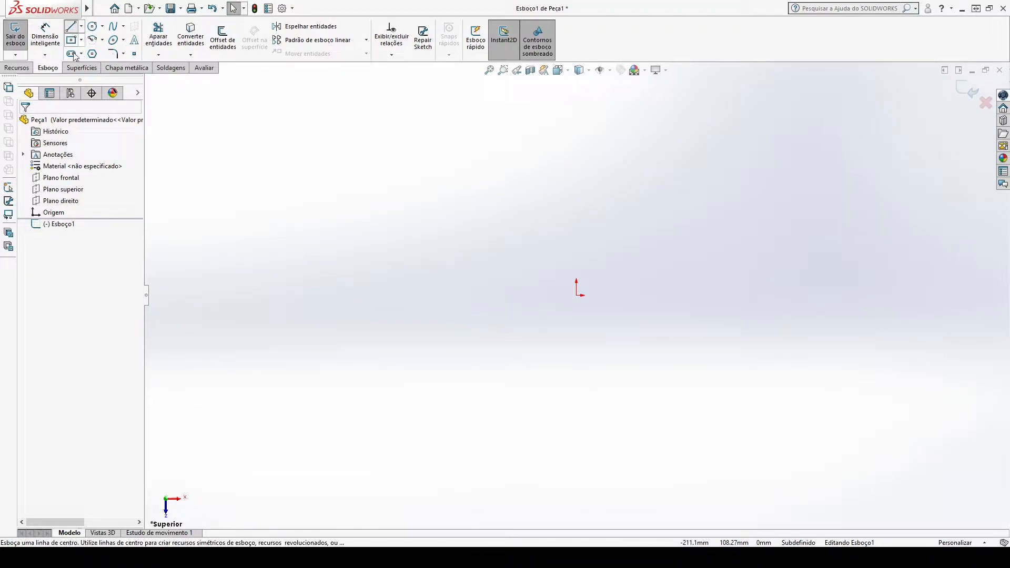
{"action": "left_click", "coordinate": [76, 52]}
{"action": "left_click", "coordinate": [576, 210]}
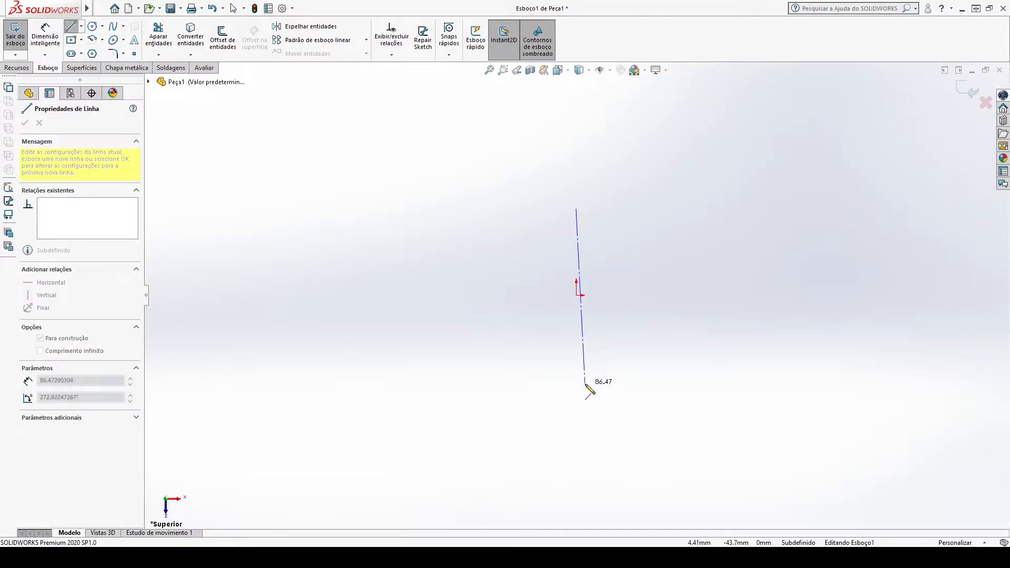
{"action": "left_click", "coordinate": [576, 379]}
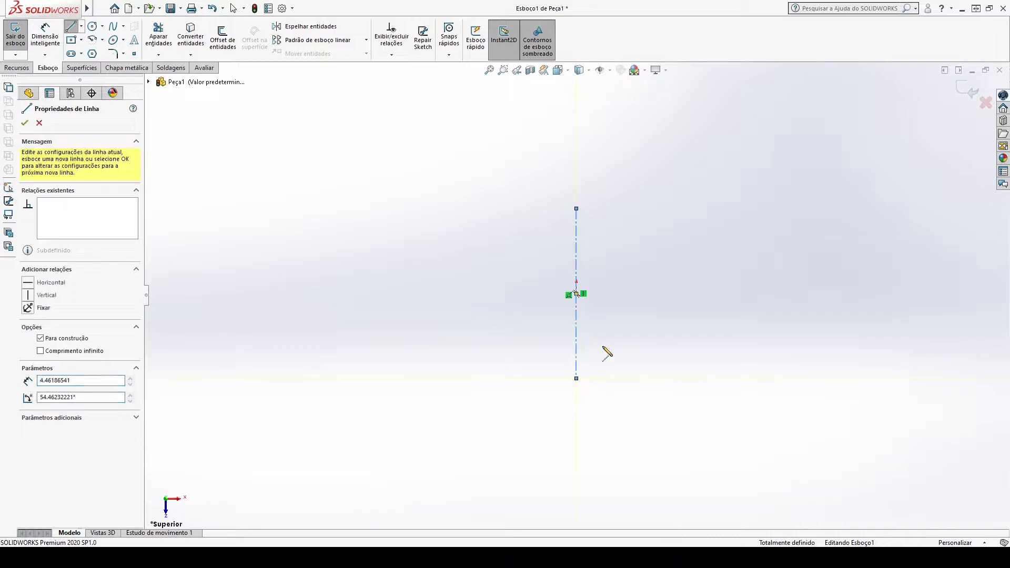
{"action": "key", "text": "Escape"}
{"action": "key", "text": "Escape"}
Centre the vertical construction line on the origin with a Midpoint (Ponto médio) relation
{"action": "left_click", "coordinate": [577, 279]}
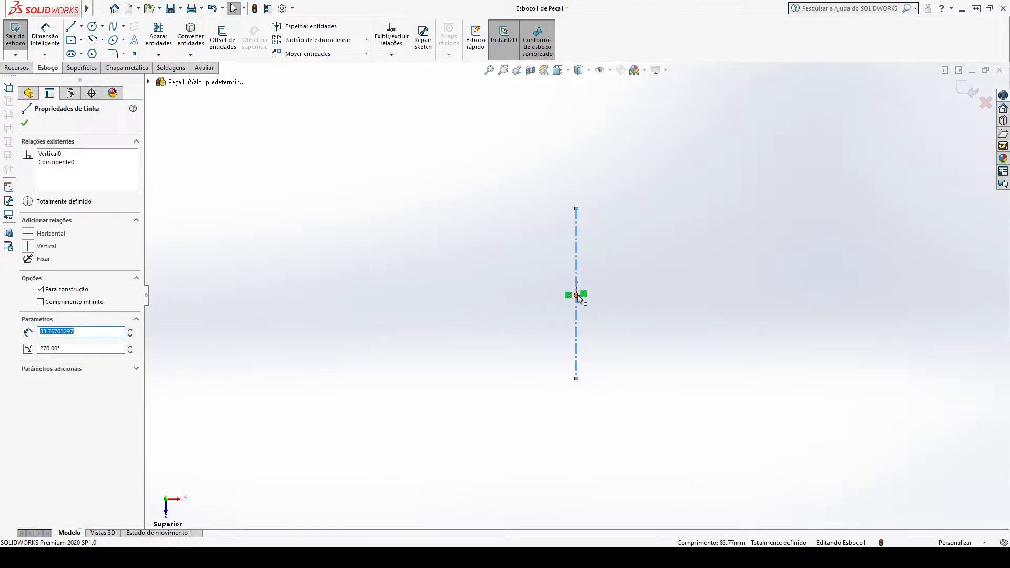
{"action": "left_click", "coordinate": [577, 295], "text": "ctrl"}
{"action": "left_click", "coordinate": [50, 292]}
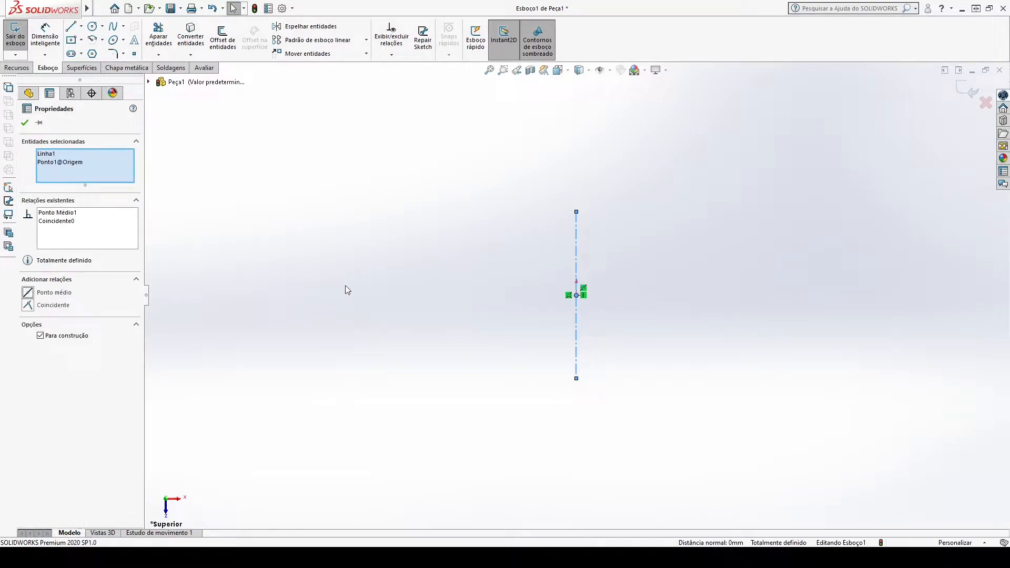
{"action": "key", "text": "Escape"}
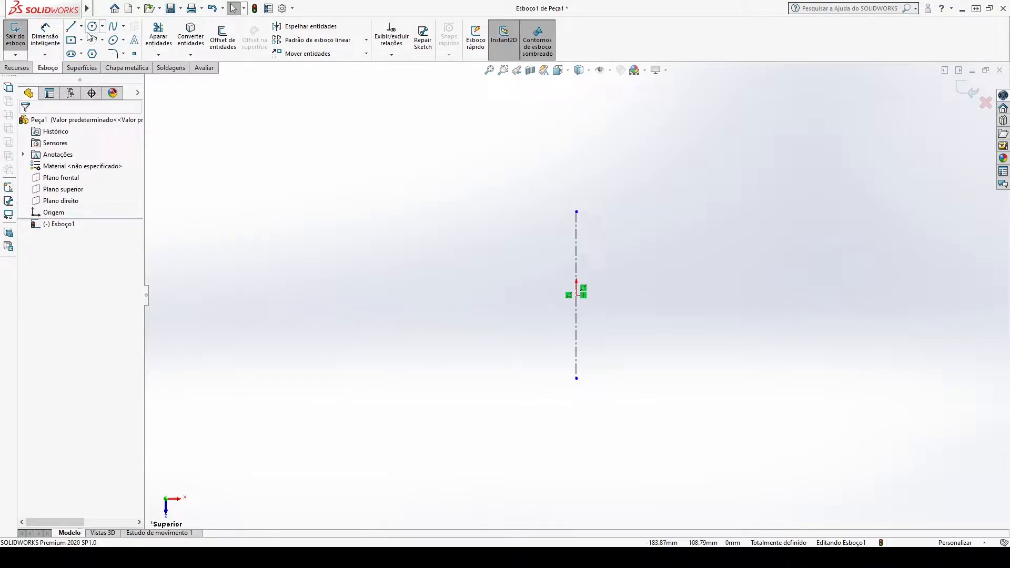
Sketch a horizontal construction centerline through the origin, crossing the vertical centerline
{"action": "left_click", "coordinate": [71, 27]}
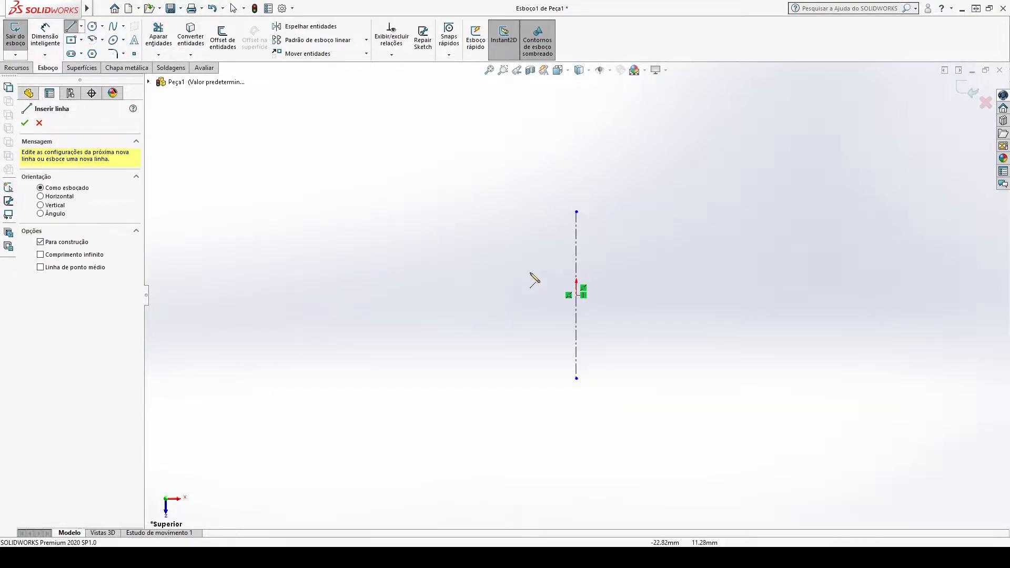
{"action": "left_click", "coordinate": [502, 295]}
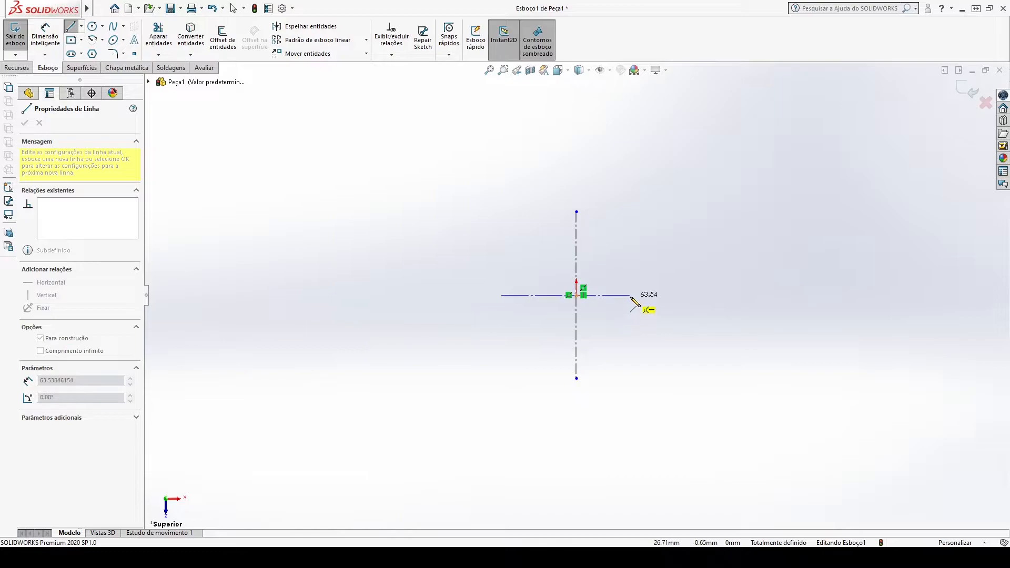
{"action": "left_click", "coordinate": [638, 296]}
{"action": "key", "text": "Escape"}
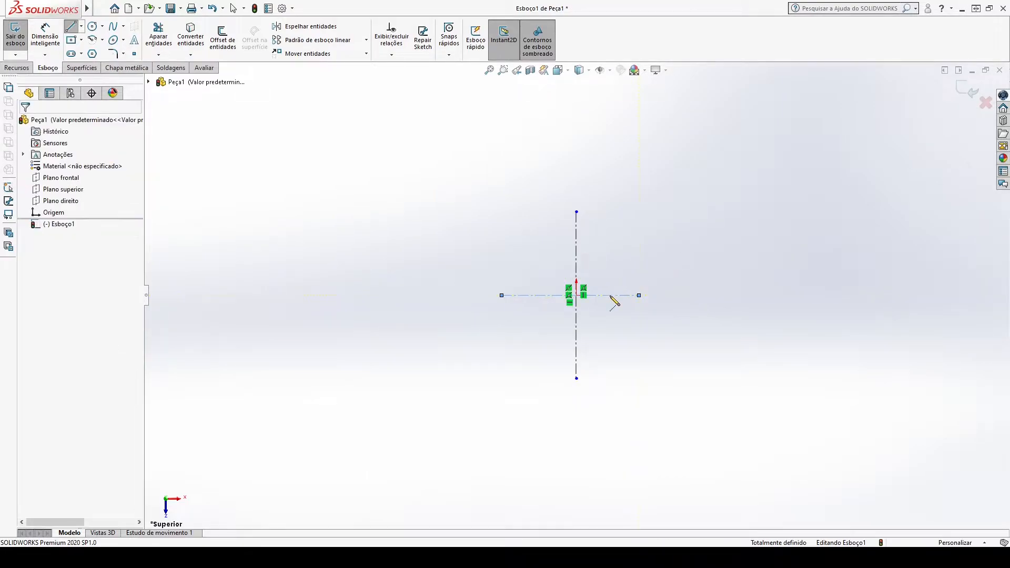
Add a Midpoint (Ponto médio) relation between the horizontal construction line and the origin
{"action": "left_click", "coordinate": [600, 296]}
{"action": "left_click", "coordinate": [576, 296], "text": "ctrl"}
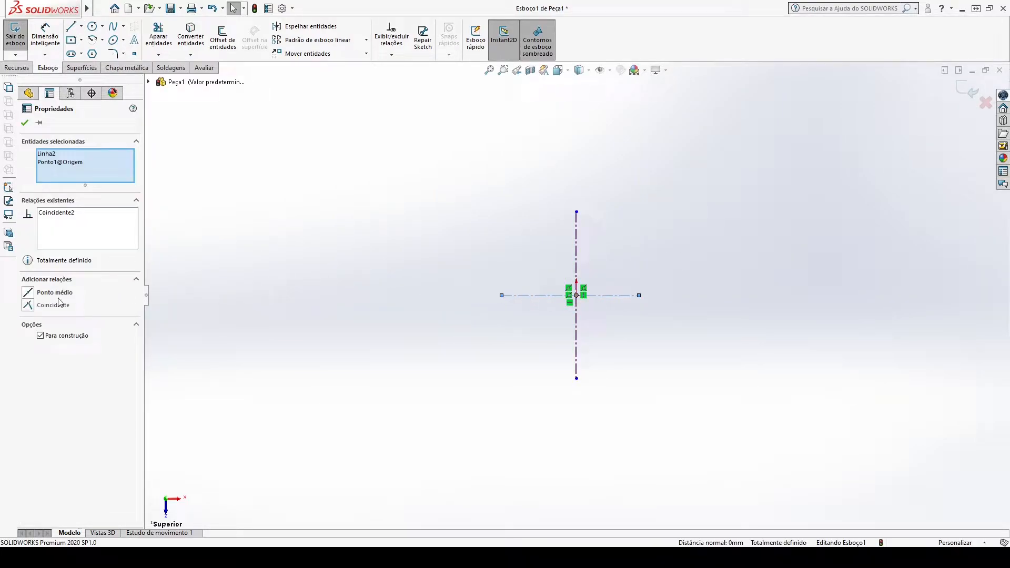
{"action": "left_click", "coordinate": [28, 299]}
{"action": "left_click", "coordinate": [347, 241]}
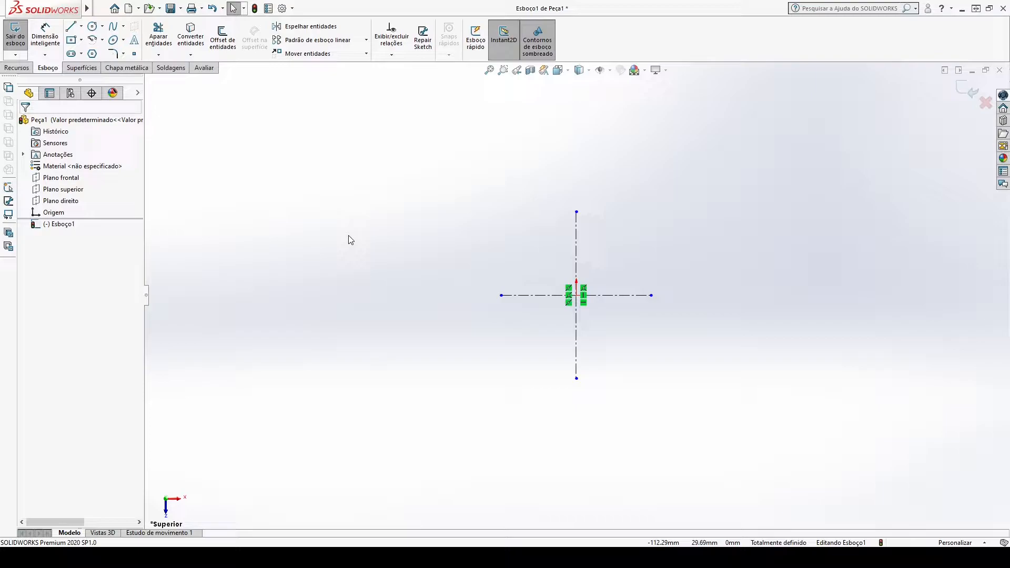
Sketch two circles of about 31 mm radius above the origin, centred in line with the vertical centerline
{"action": "left_click", "coordinate": [92, 27]}
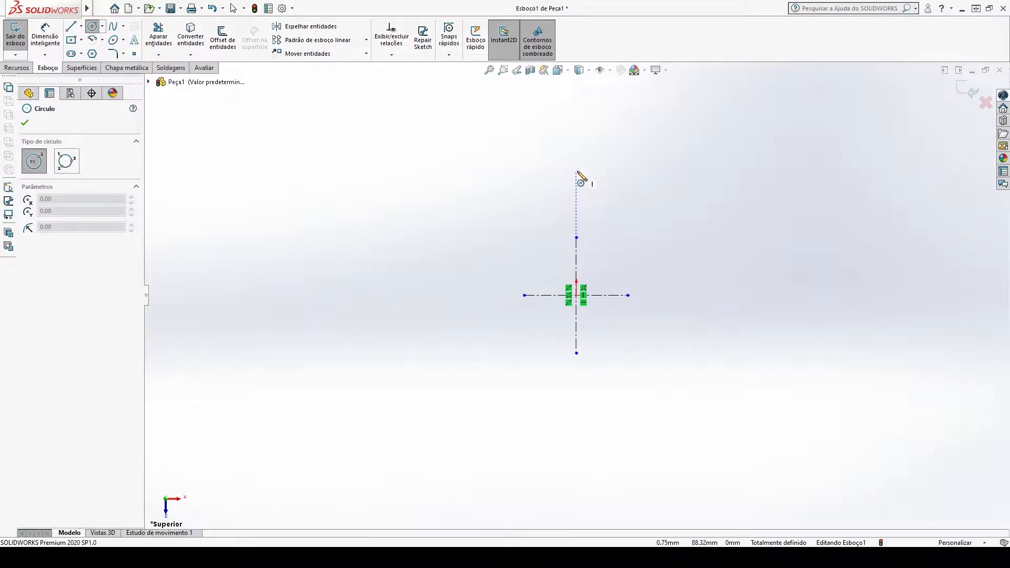
{"action": "left_click", "coordinate": [577, 171]}
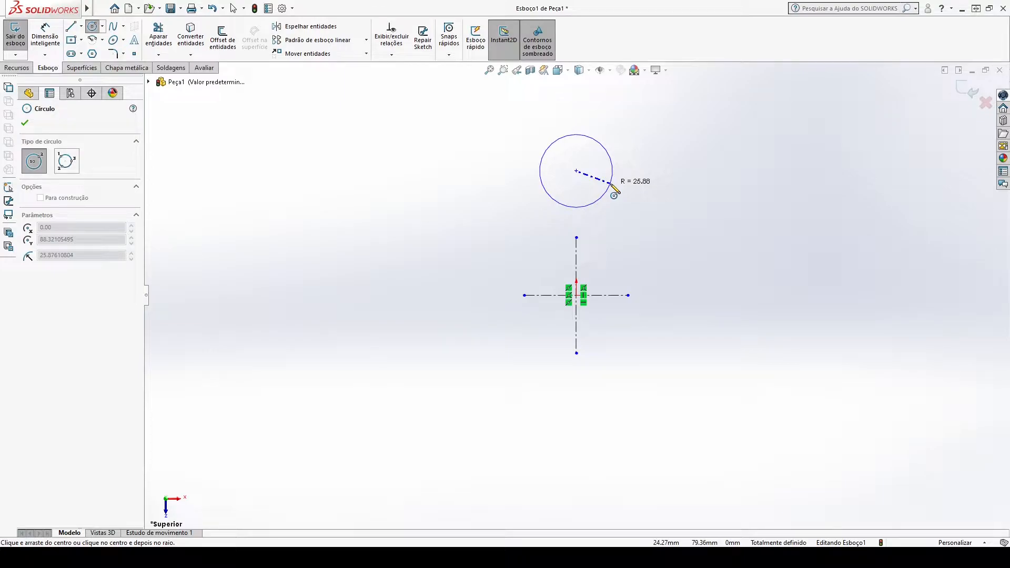
{"action": "left_click", "coordinate": [616, 187]}
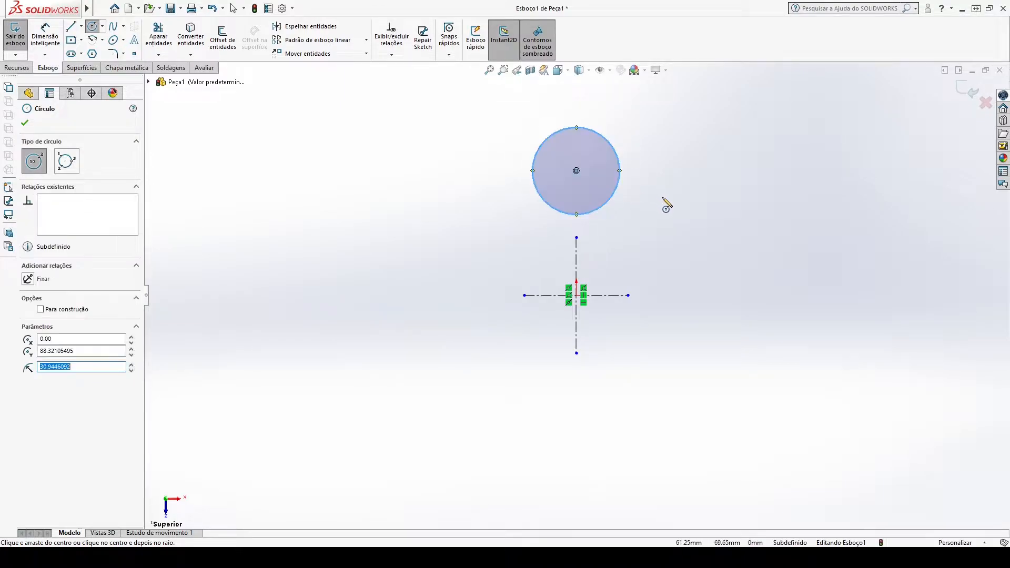
{"action": "left_click", "coordinate": [577, 260]}
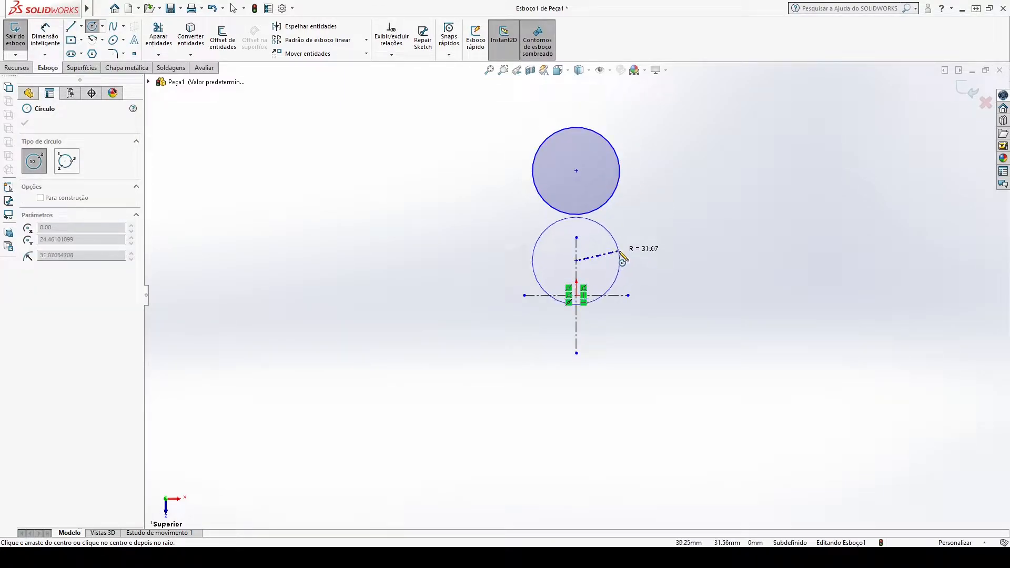
{"action": "left_click", "coordinate": [619, 252]}
{"action": "key", "text": "Escape"}
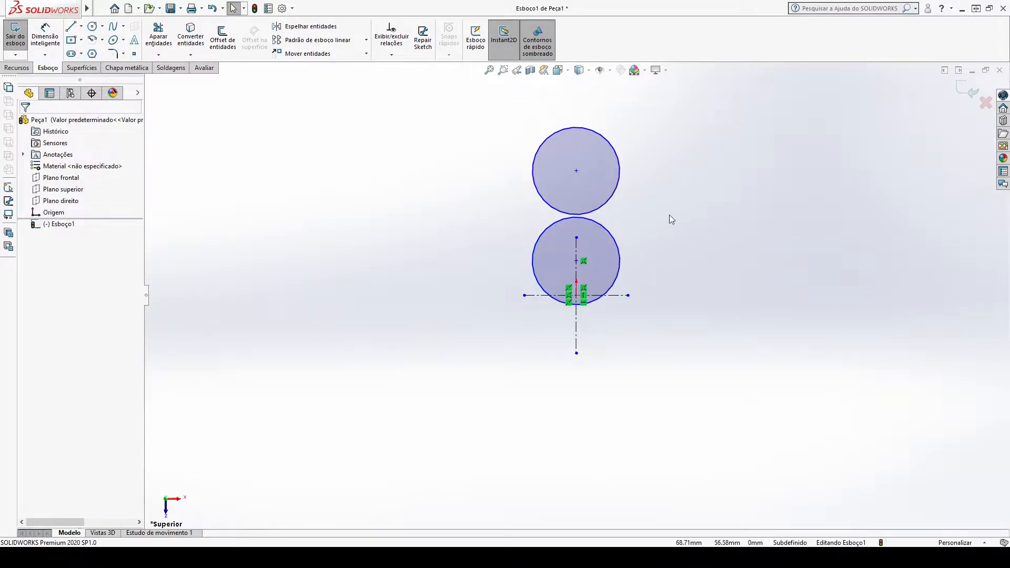
Move the two circles farther up, placing their centres about 116 mm and 48 mm above the origin
{"action": "left_click_drag", "start_coordinate": [576, 170], "coordinate": [575, 132]}
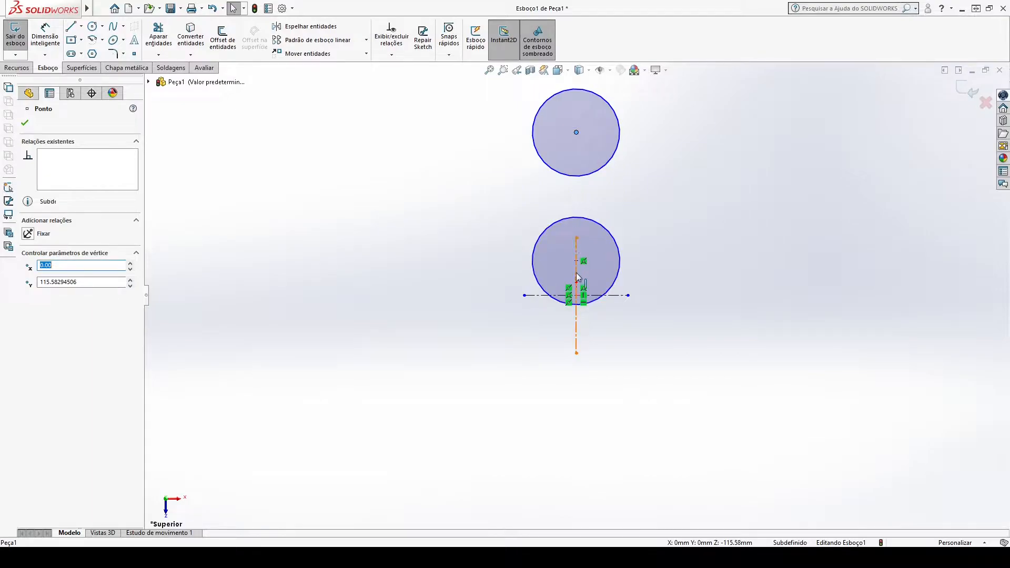
{"action": "left_click_drag", "start_coordinate": [577, 261], "coordinate": [577, 227]}
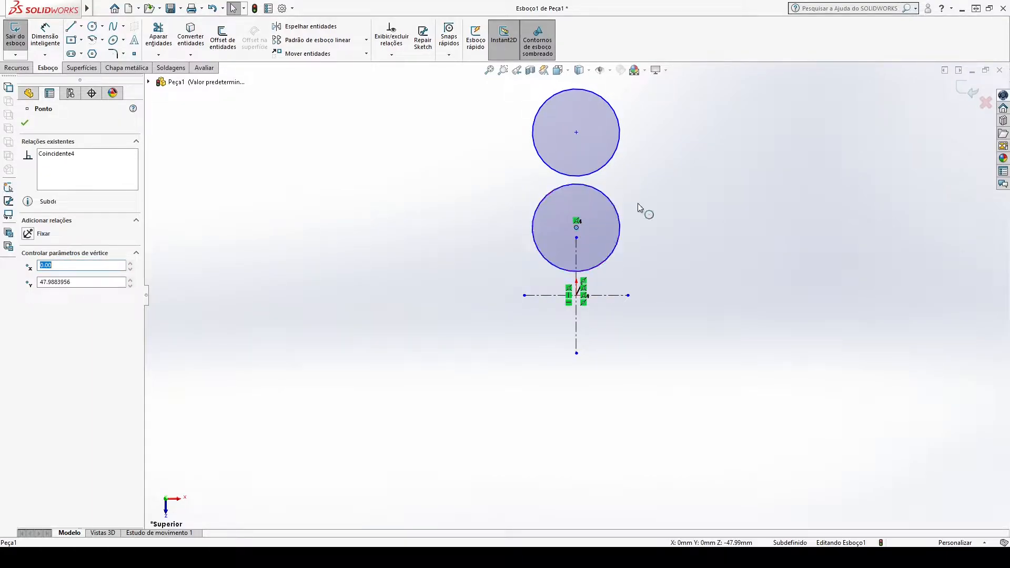
{"action": "left_click", "coordinate": [705, 258]}
Sketch two more circles below the origin in line with the vertical centerline, the first centred about 52 mm below it
{"action": "left_click", "coordinate": [95, 27]}
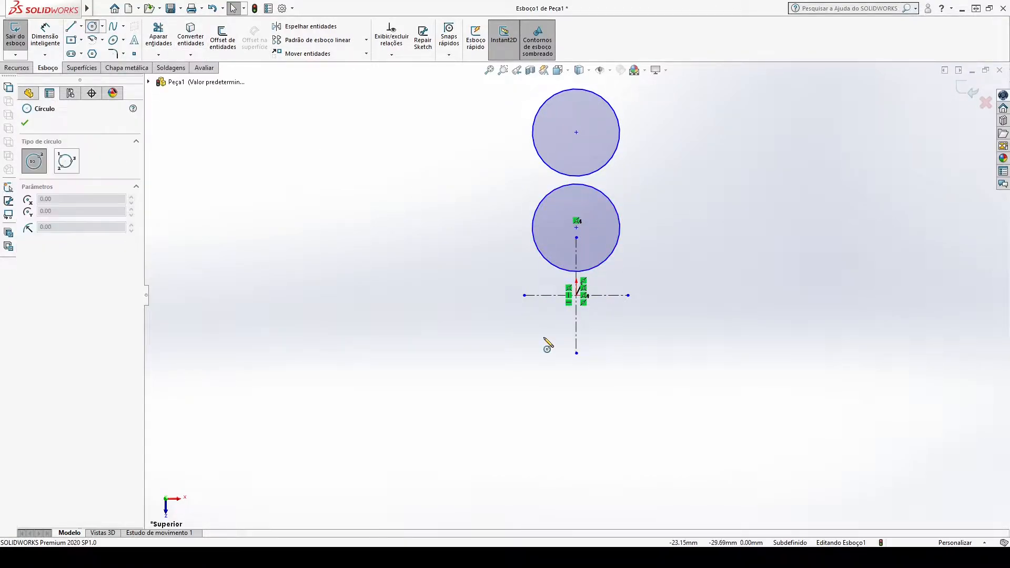
{"action": "left_click", "coordinate": [576, 369]}
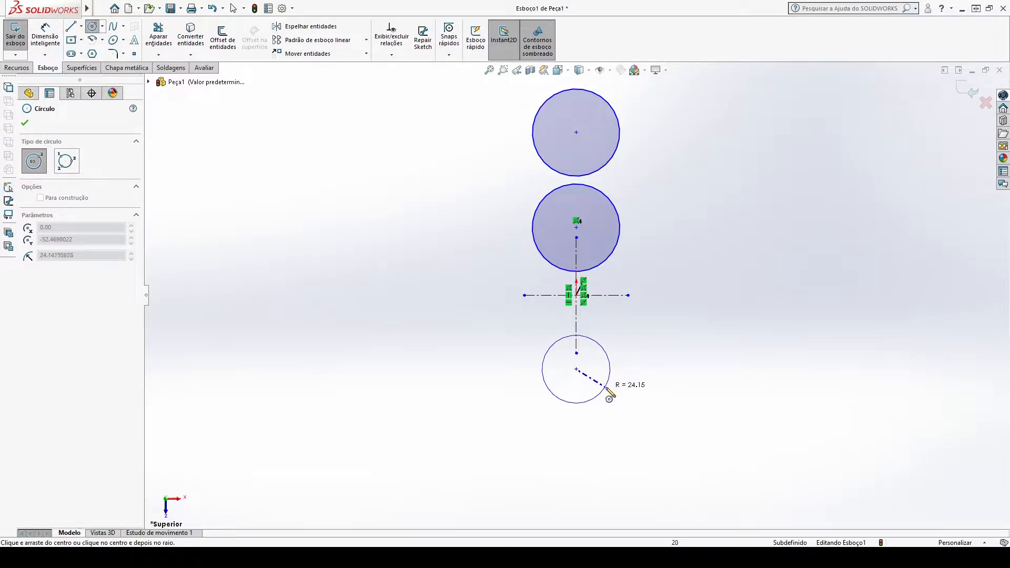
{"action": "left_click", "coordinate": [611, 396]}
{"action": "left_click", "coordinate": [577, 449]}
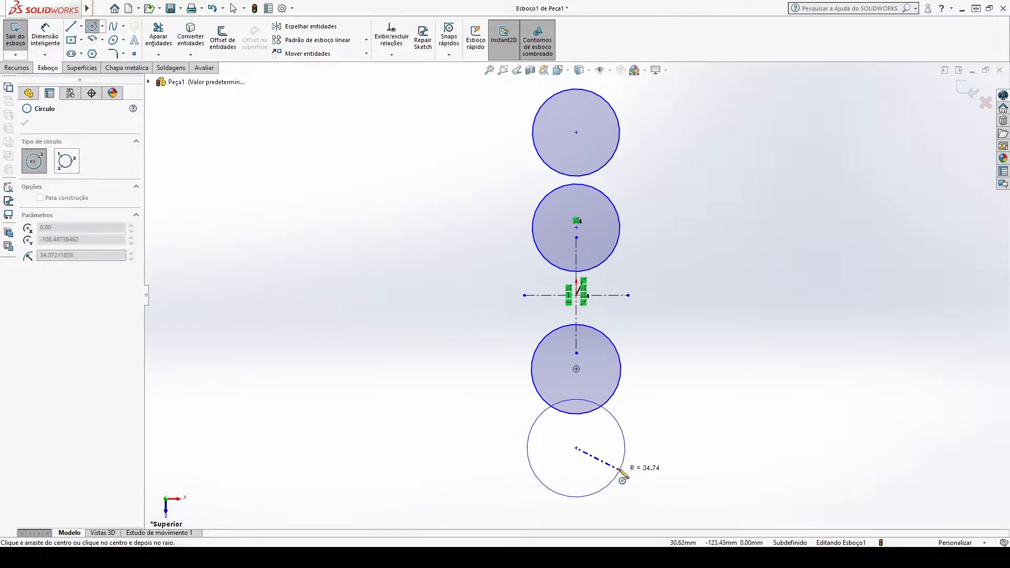
{"action": "key", "text": "Escape"}
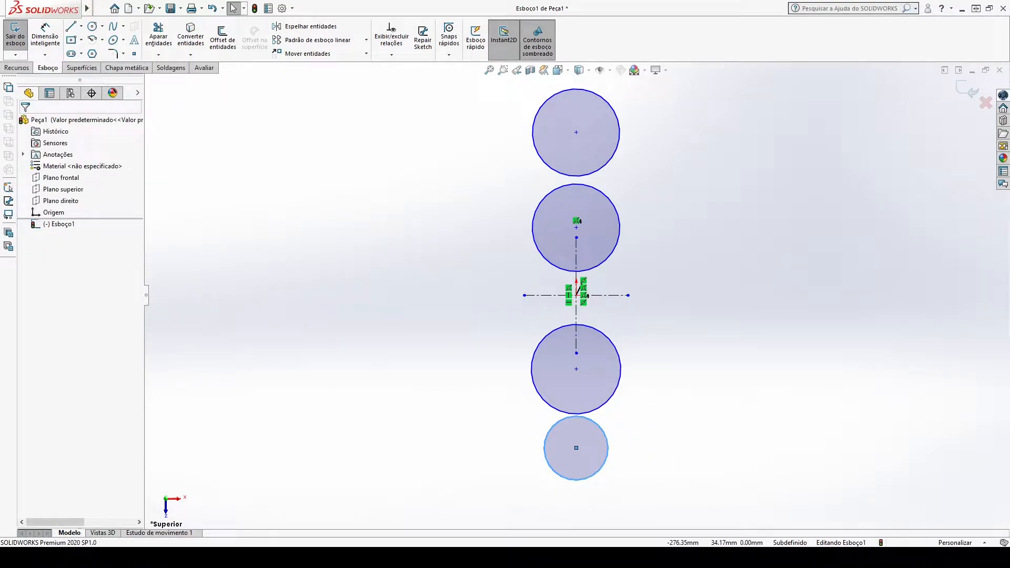
{"action": "left_click", "coordinate": [735, 270]}
Dimension the uppermost circle with a diameter of 70 mm
{"action": "scroll", "coordinate": [734, 270], "scroll_direction": "up", "scroll_amount": 2}
{"action": "scroll", "coordinate": [683, 215], "scroll_direction": "down", "scroll_amount": 2}
{"action": "right_click_drag", "start_coordinate": [683, 214], "coordinate": [679, 192]}
{"action": "left_click", "coordinate": [558, 185]}
{"action": "left_click", "coordinate": [620, 150]}
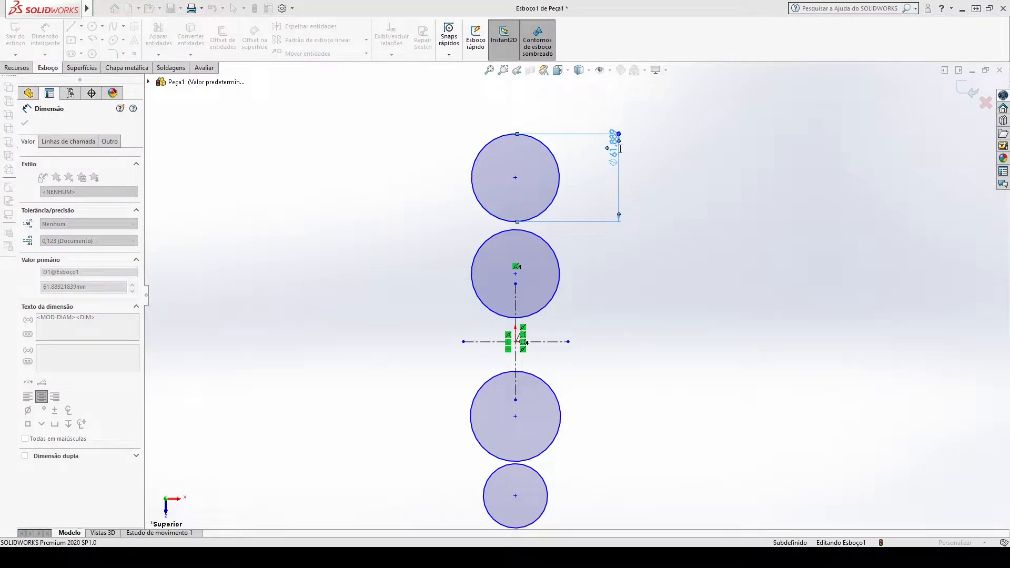
{"action": "type", "text": "70"}
{"action": "key", "text": "Return"}
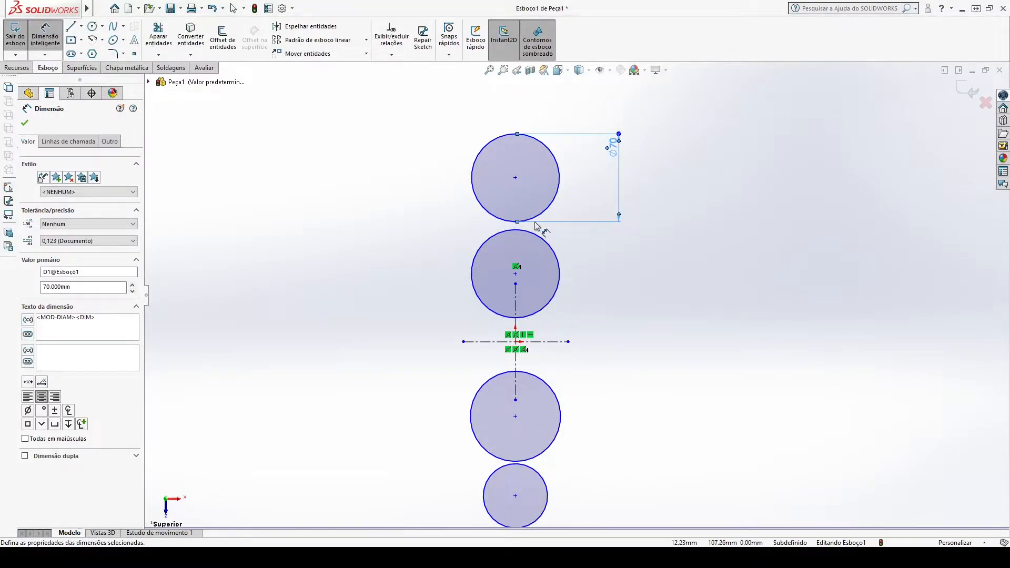
Make the four circles equal in size and move the lowest circle farther down, clear of the one above it
{"action": "key", "text": "Escape"}
{"action": "key", "text": "Escape"}
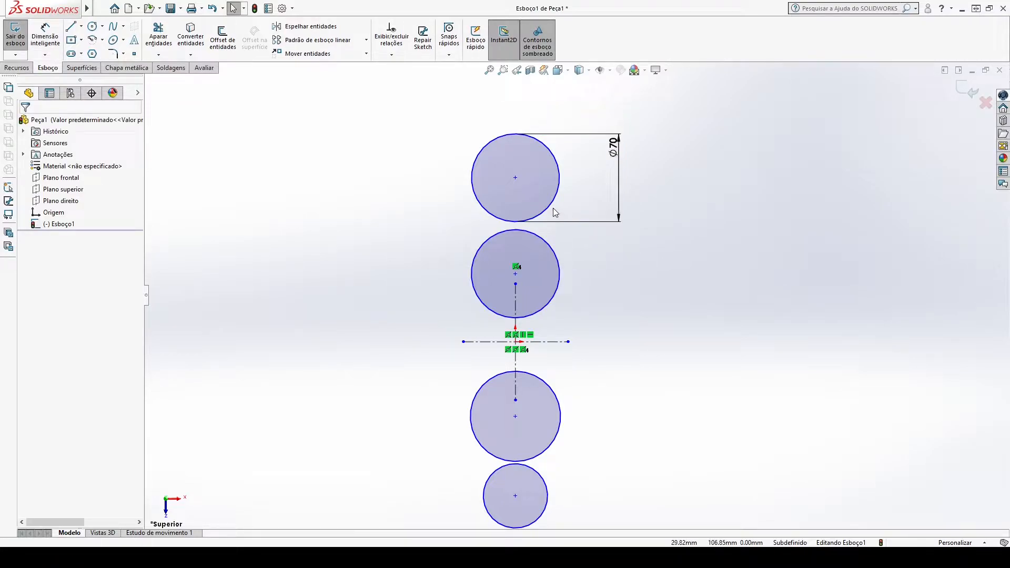
{"action": "left_click", "coordinate": [553, 211]}
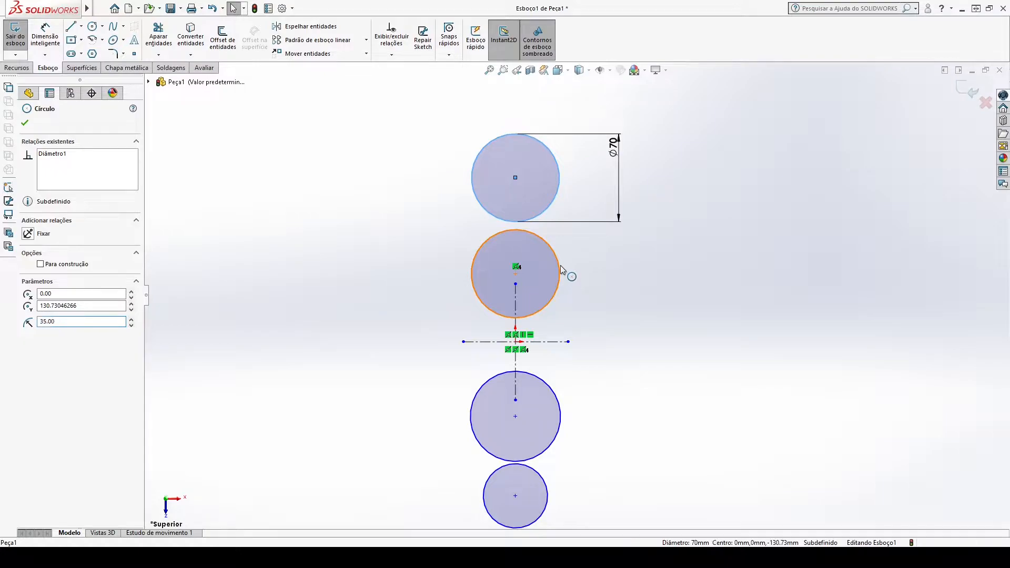
{"action": "left_click", "coordinate": [560, 266], "text": "ctrl"}
{"action": "left_click", "coordinate": [561, 411], "text": "ctrl"}
{"action": "left_click", "coordinate": [547, 493], "text": "ctrl"}
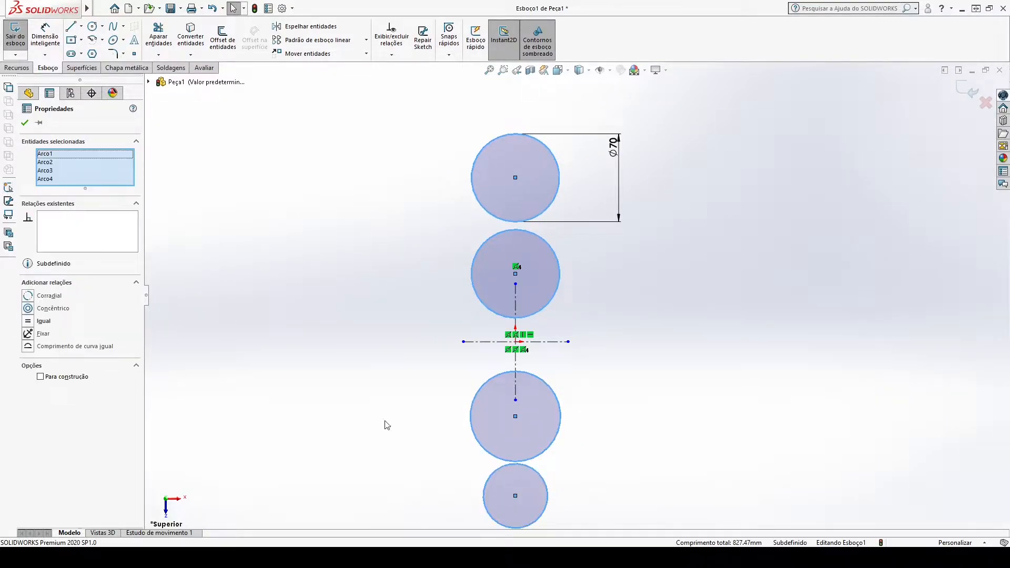
{"action": "left_click", "coordinate": [29, 322]}
{"action": "scroll", "coordinate": [575, 320], "scroll_direction": "up", "scroll_amount": 2}
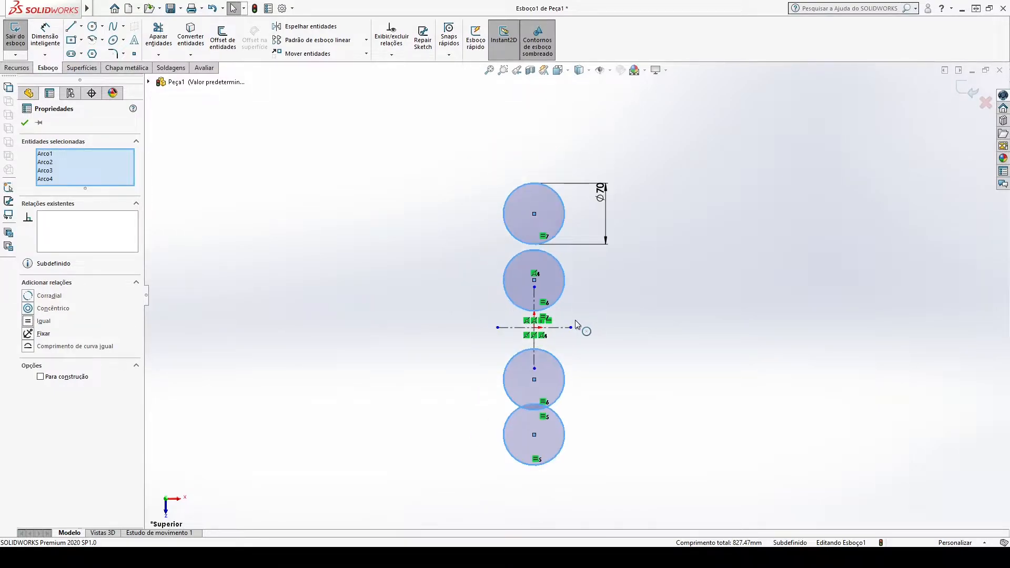
{"action": "left_click", "coordinate": [690, 351]}
{"action": "left_click_drag", "start_coordinate": [522, 455], "coordinate": [523, 468]}
{"action": "left_click", "coordinate": [643, 289]}
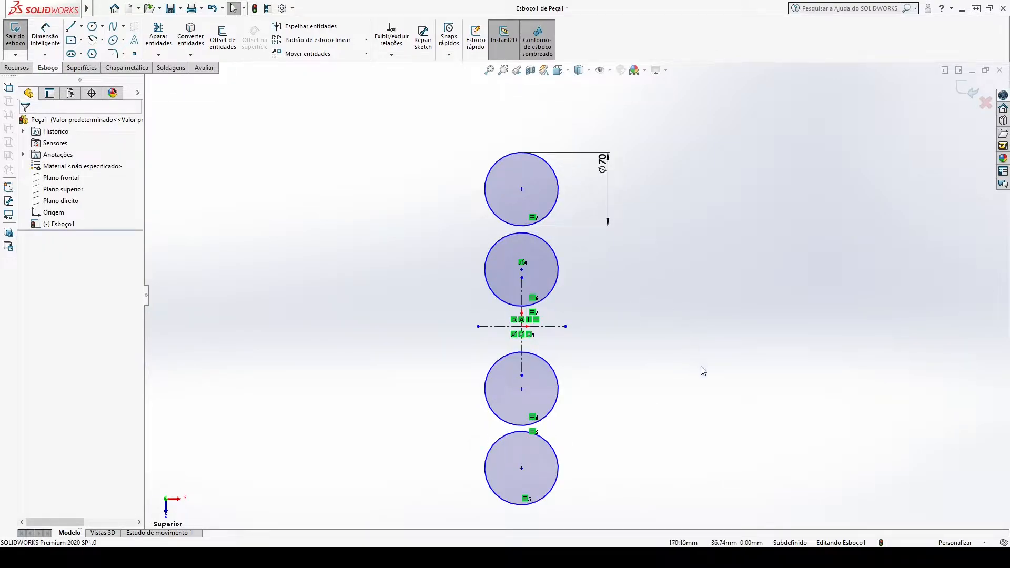
Dimension the distance between the centres of the two uppermost circles as 70 mm
{"action": "right_click_drag", "start_coordinate": [702, 370], "coordinate": [678, 245]}
{"action": "left_click", "coordinate": [522, 190]}
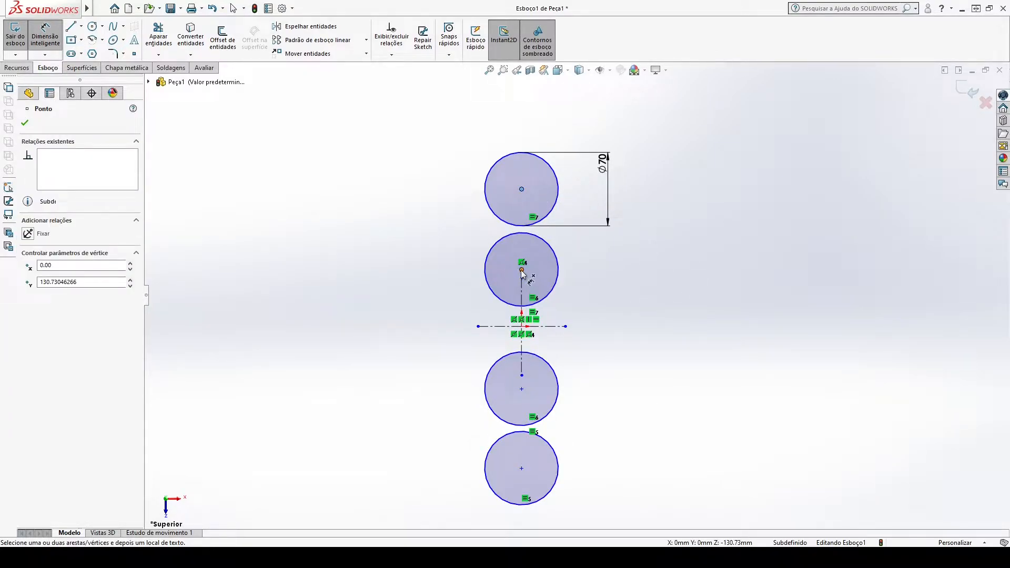
{"action": "left_click", "coordinate": [522, 270]}
{"action": "left_click", "coordinate": [631, 237]}
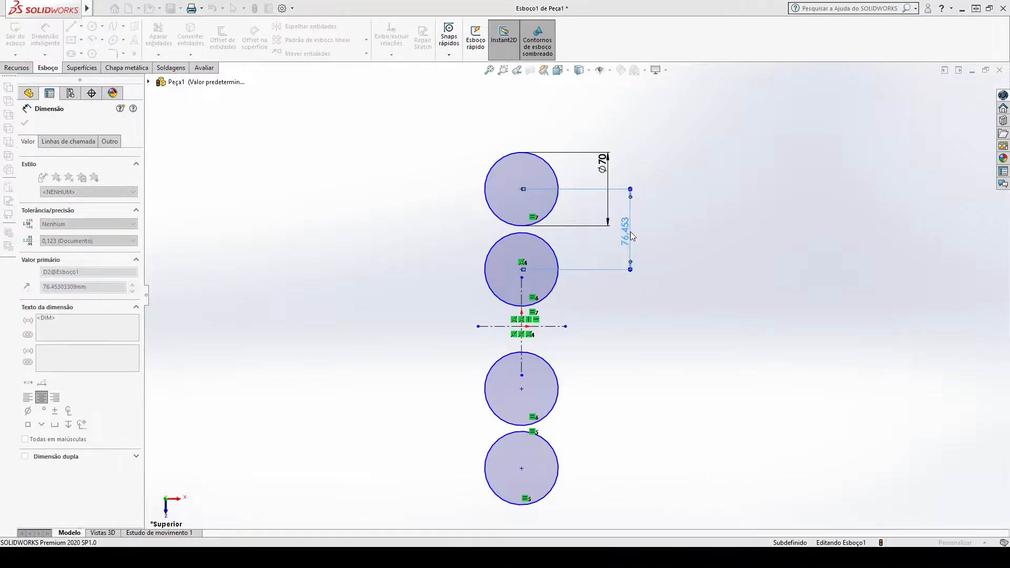
{"action": "type", "text": "70"}
{"action": "key", "text": "Return"}
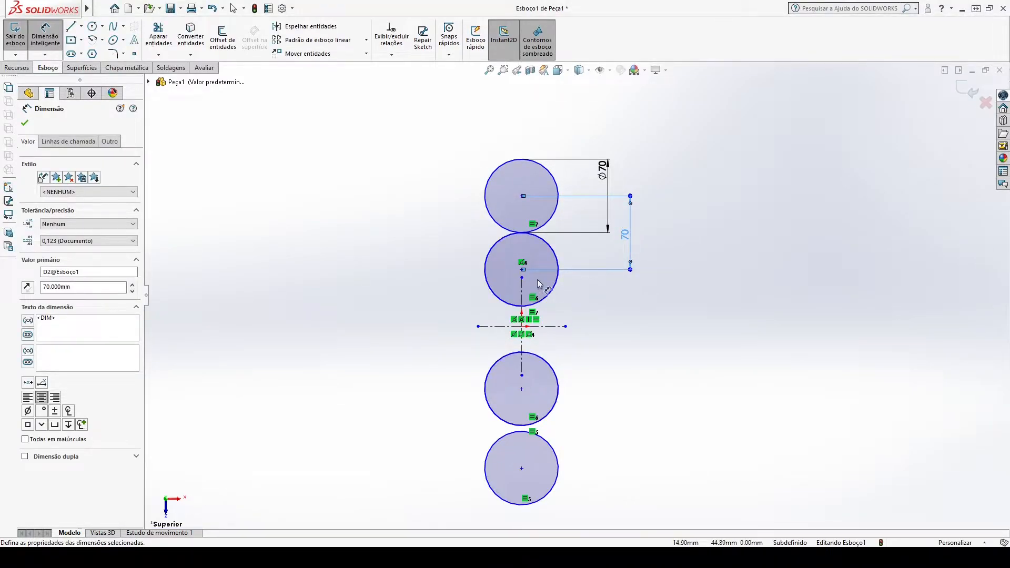
Set a 70 mm centre-to-centre dimension between the second and third circles from the top
{"action": "left_click", "coordinate": [521, 277]}
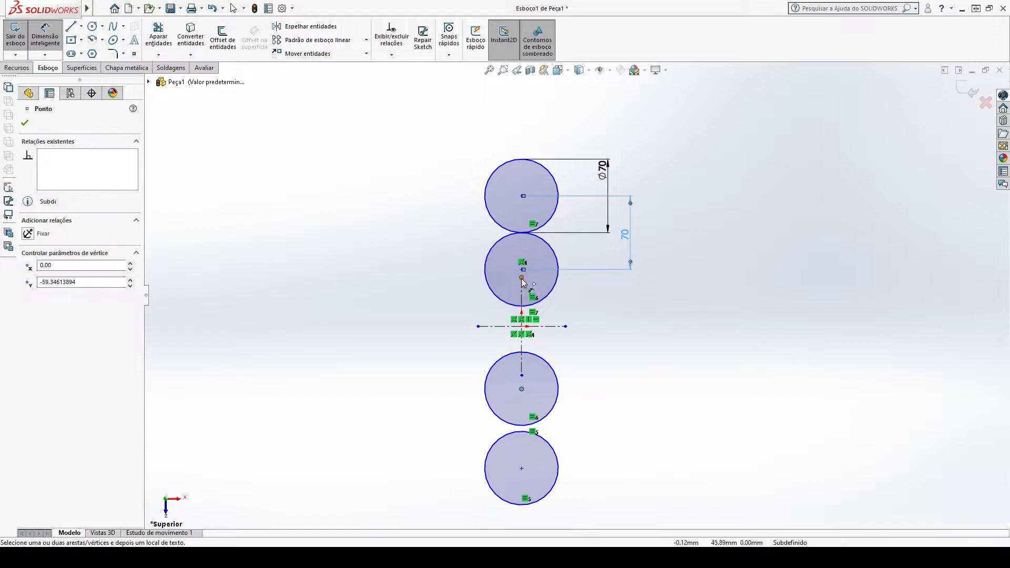
{"action": "left_click", "coordinate": [522, 389]}
{"action": "left_click", "coordinate": [618, 319]}
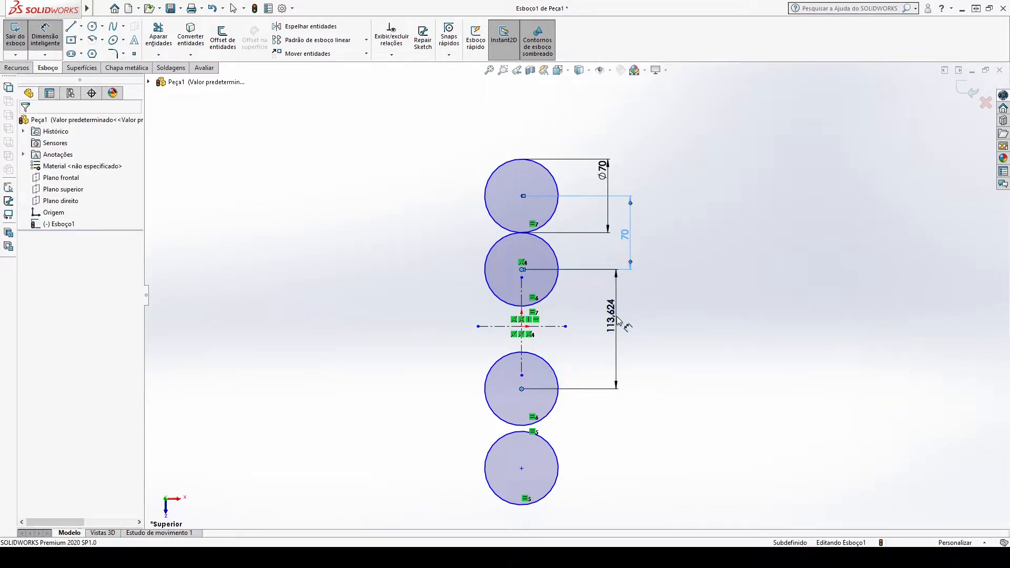
{"action": "type", "text": "70"}
{"action": "key", "text": "Return"}
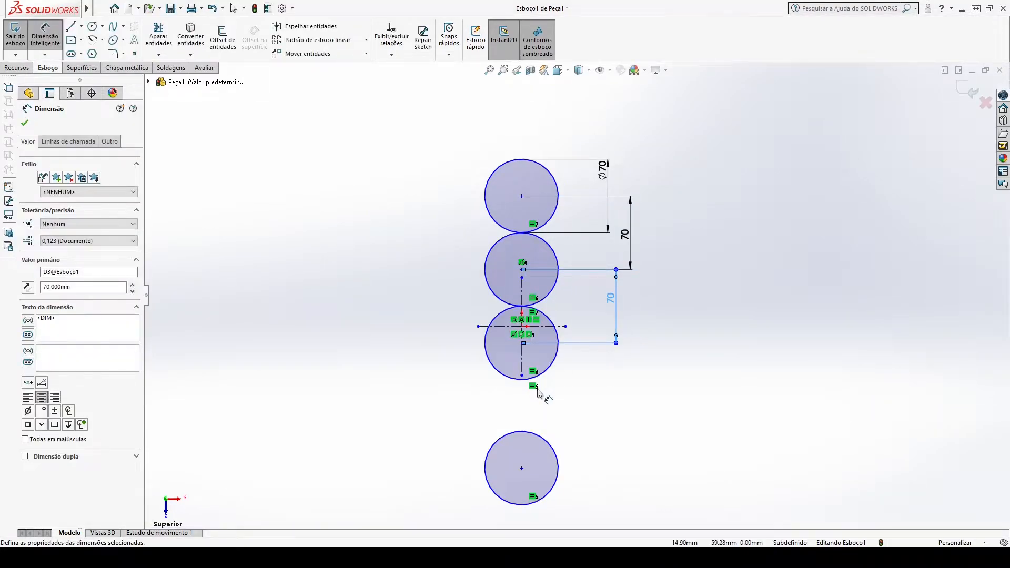
Add a 70 mm dimension between the centres of the third circle and the lowest circle
{"action": "left_click", "coordinate": [523, 468]}
{"action": "left_click", "coordinate": [522, 344]}
{"action": "left_click", "coordinate": [623, 395]}
{"action": "type", "text": "70"}
{"action": "key", "text": "Return"}
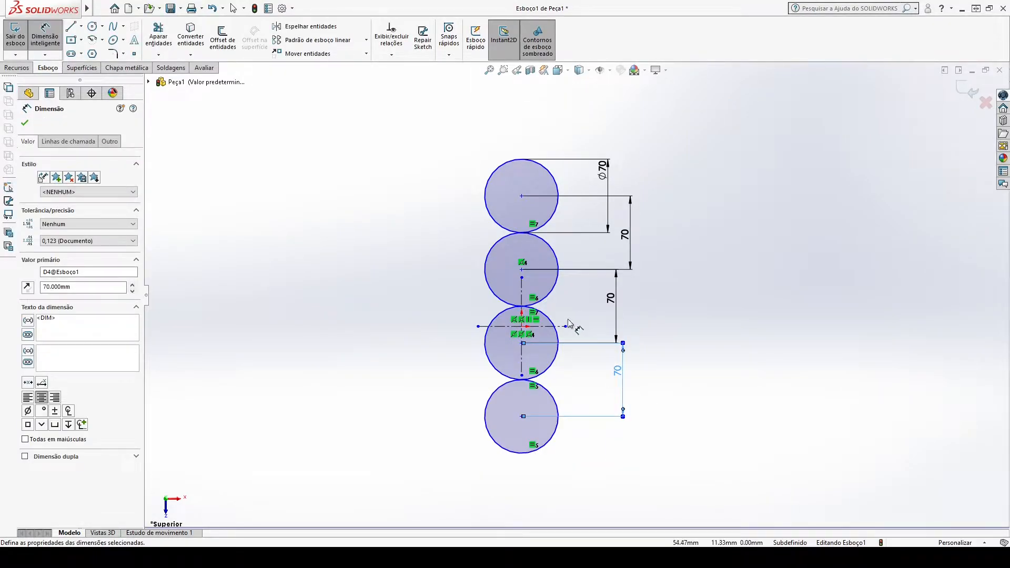
Dimension the third circle's centre 35 mm below the horizontal centerline
{"action": "scroll", "coordinate": [502, 352], "scroll_direction": "down", "scroll_amount": 5}
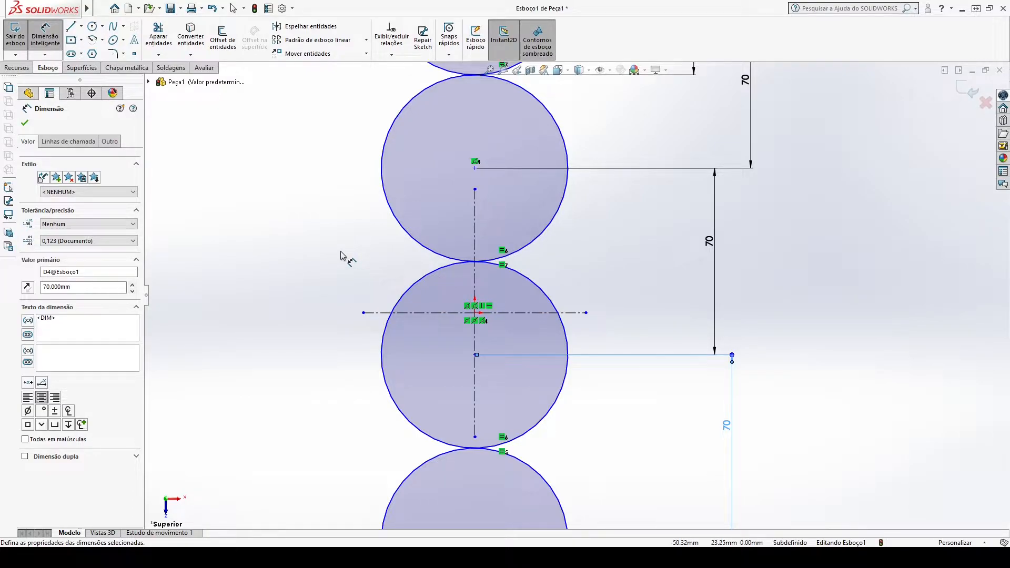
{"action": "scroll", "coordinate": [576, 311], "scroll_direction": "up", "scroll_amount": 2}
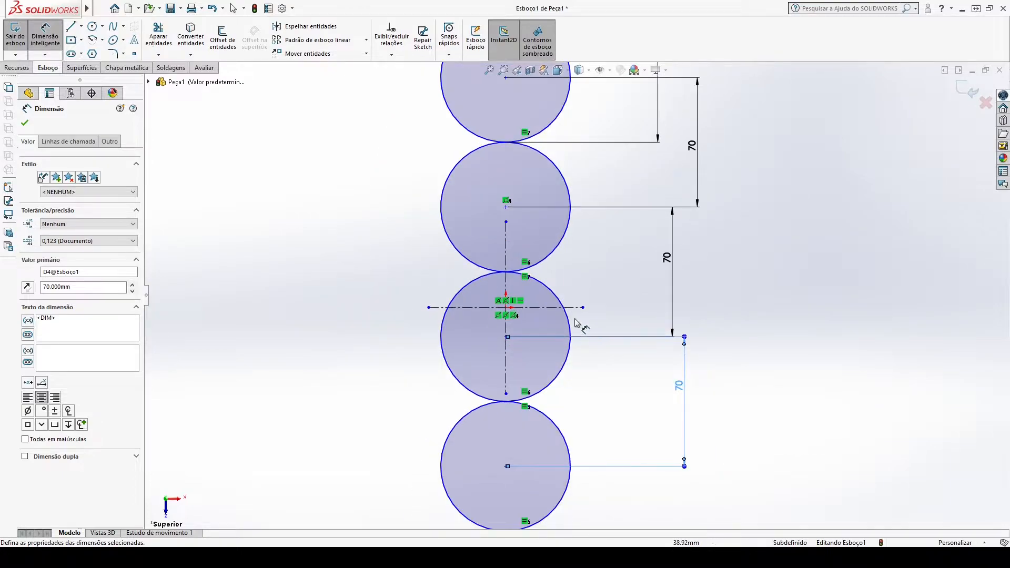
{"action": "left_click", "coordinate": [572, 308]}
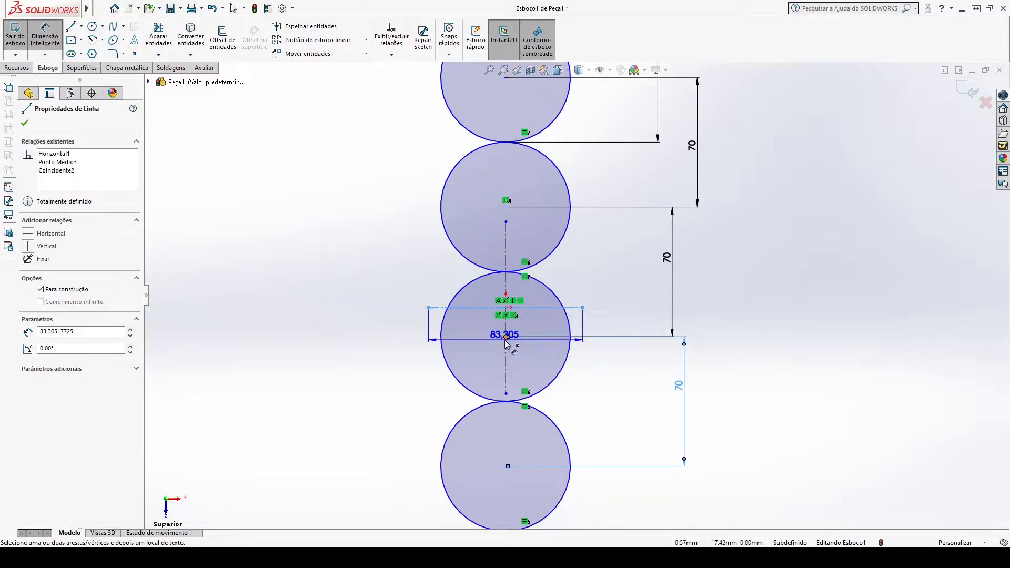
{"action": "left_click", "coordinate": [507, 336]}
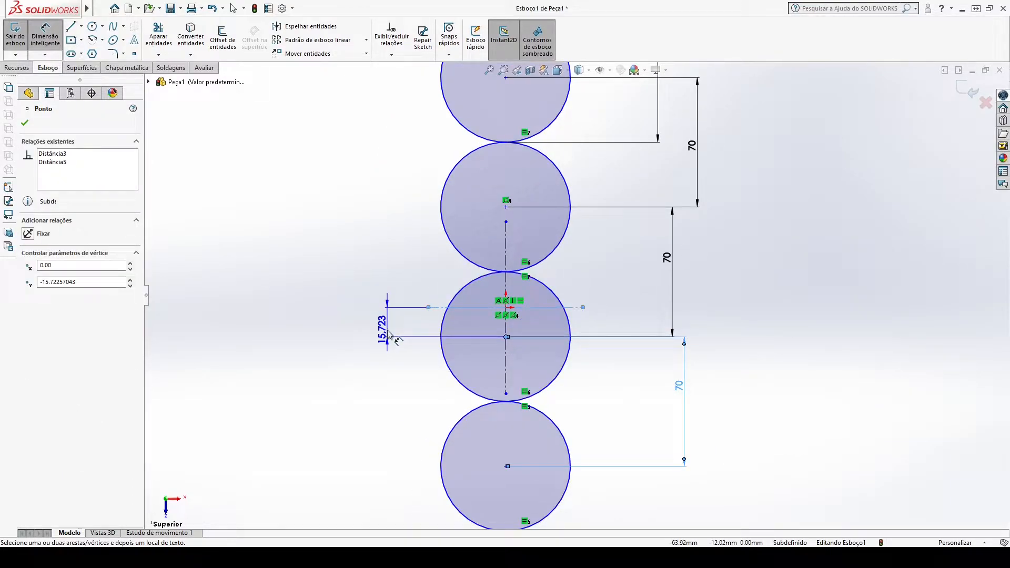
{"action": "left_click", "coordinate": [389, 333]}
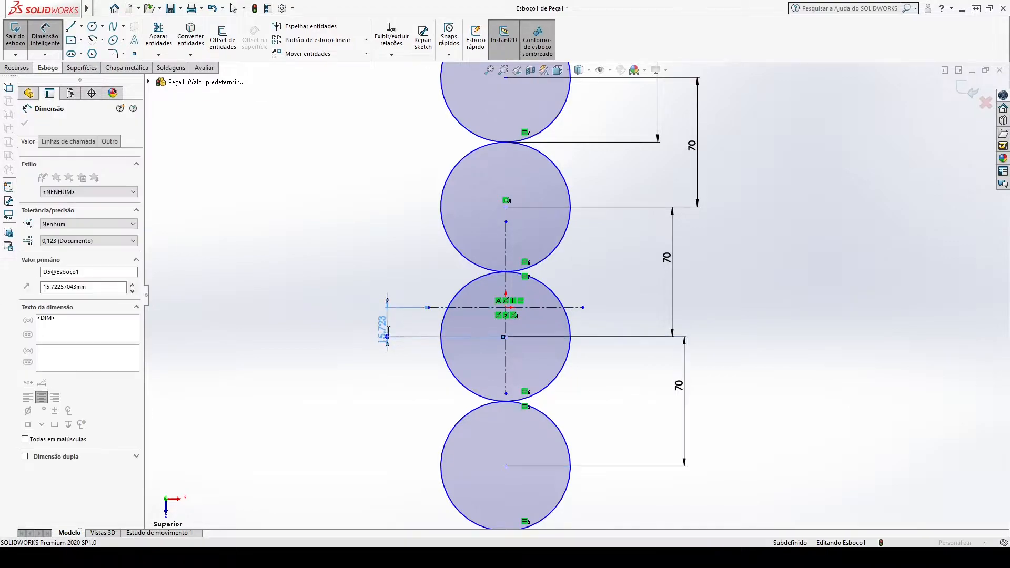
{"action": "type", "text": "35"}
{"action": "key", "text": "Return"}
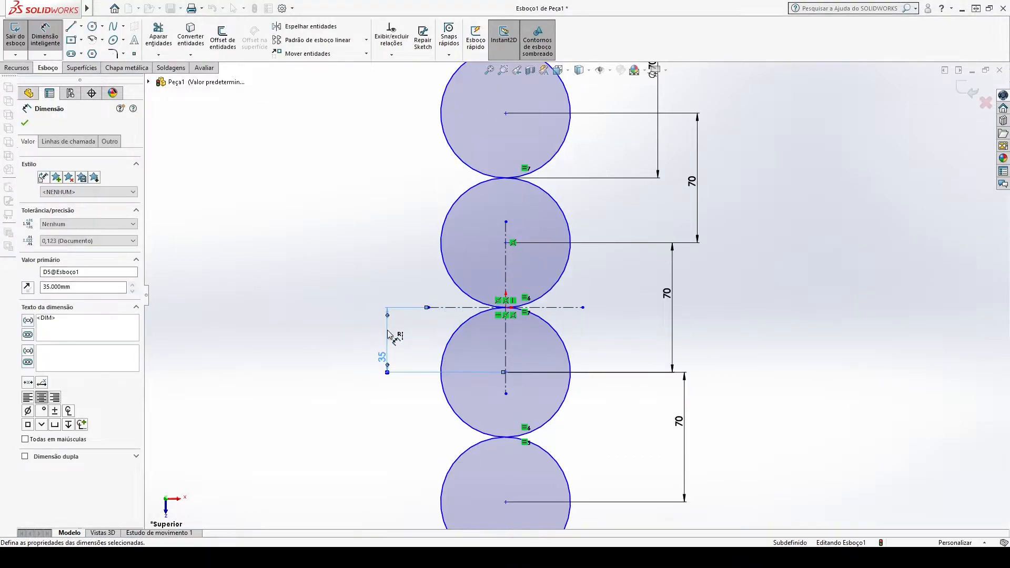
{"action": "key", "text": "Escape"}
Sketch three small circles right of the large circles' contact points, with radii of about 2.9, 2.5 and 2.9 mm from top to bottom
{"action": "scroll", "coordinate": [499, 267], "scroll_direction": "up", "scroll_amount": 1}
{"action": "scroll", "coordinate": [555, 264], "scroll_direction": "down", "scroll_amount": 1}
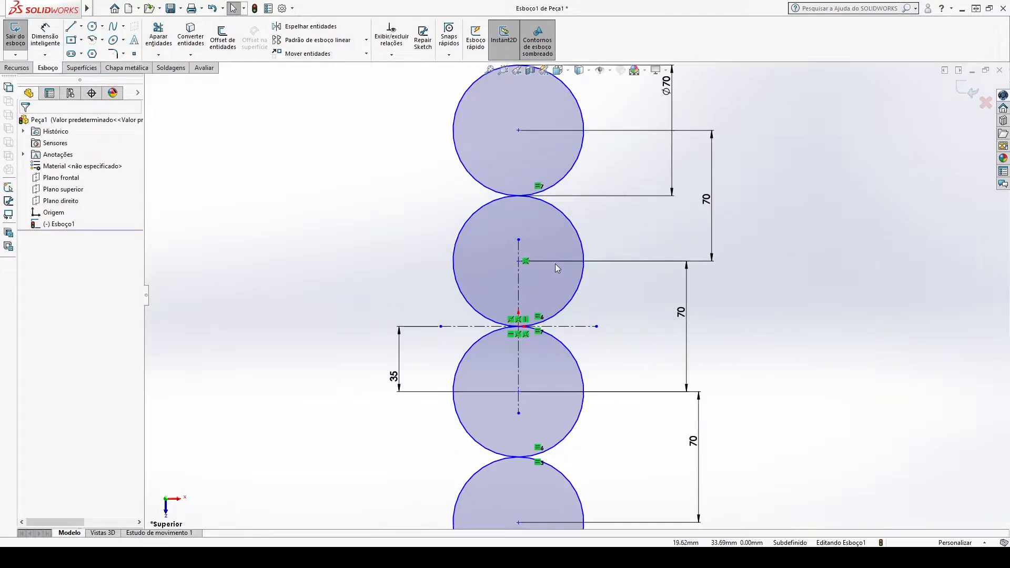
{"action": "scroll", "coordinate": [350, 203], "scroll_direction": "up", "scroll_amount": 1}
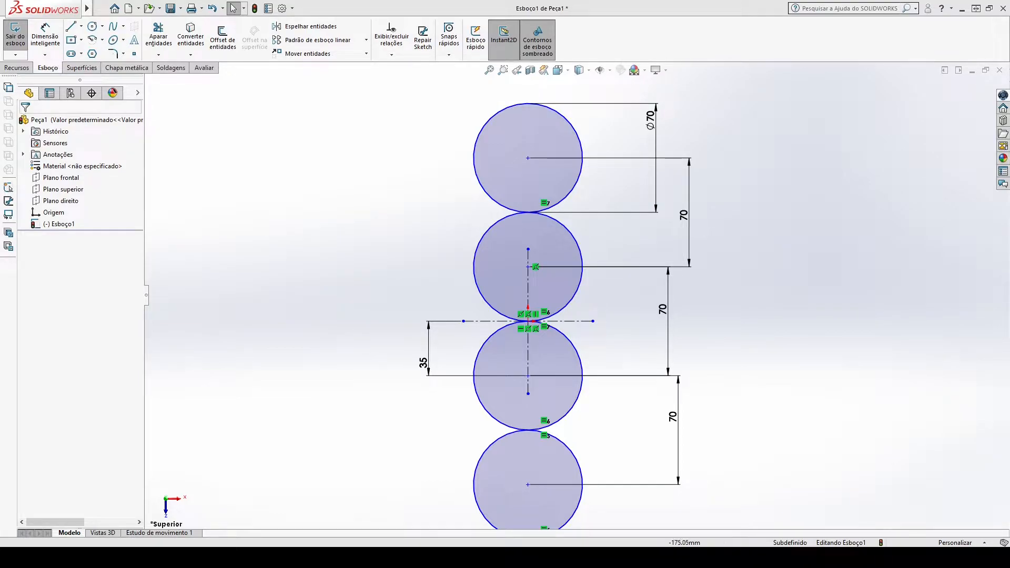
{"action": "left_click", "coordinate": [92, 26]}
{"action": "scroll", "coordinate": [571, 221], "scroll_direction": "down", "scroll_amount": 3}
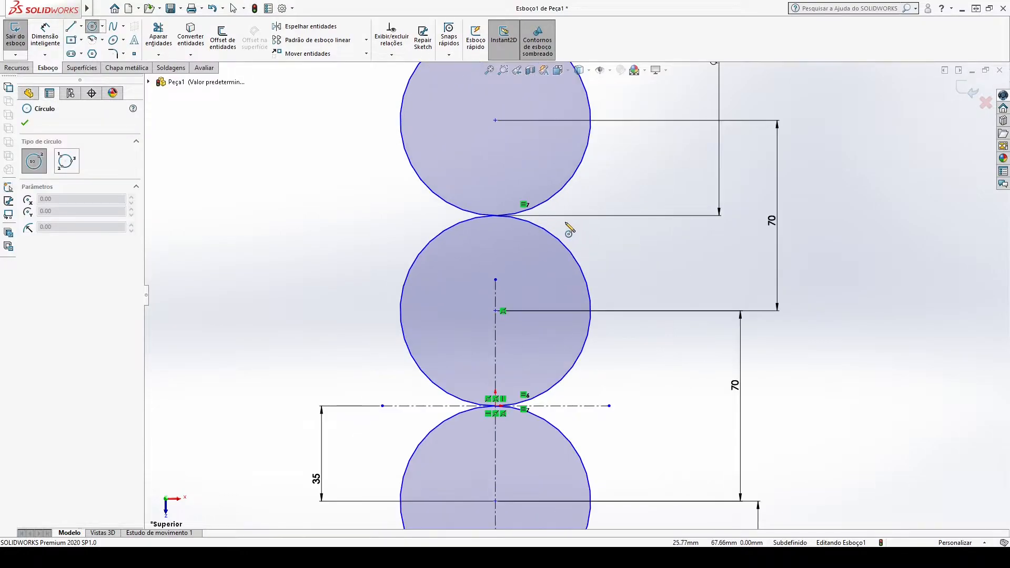
{"action": "left_click", "coordinate": [540, 215]}
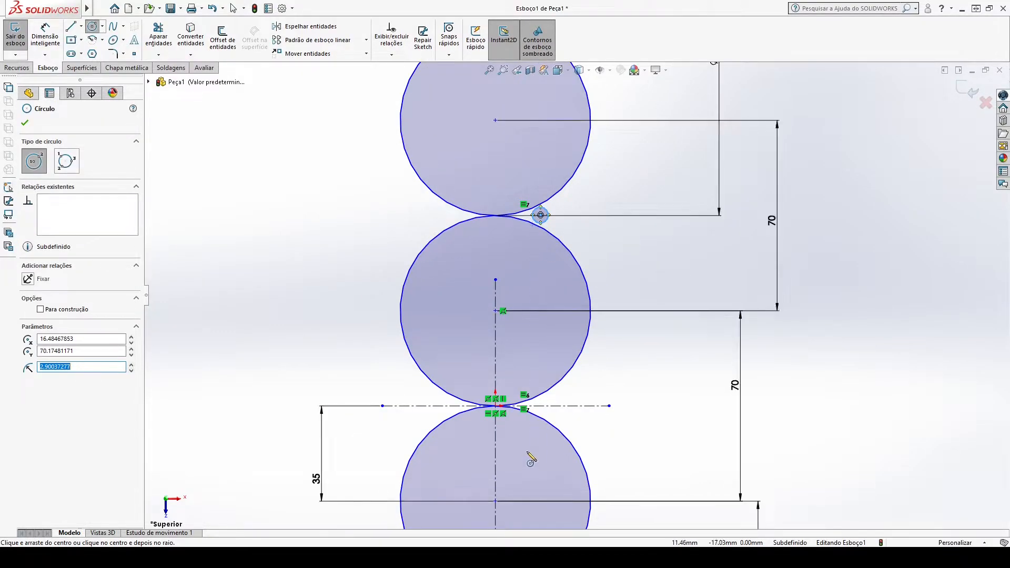
{"action": "left_click", "coordinate": [540, 406]}
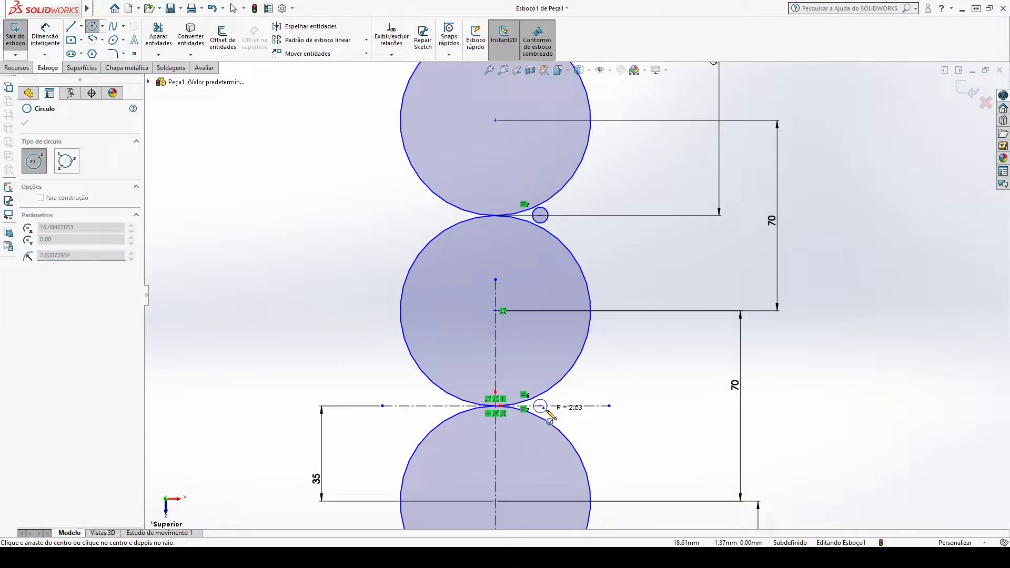
{"action": "left_click", "coordinate": [534, 402]}
{"action": "key", "text": "f"}
{"action": "scroll", "coordinate": [567, 408], "scroll_direction": "down", "scroll_amount": 3}
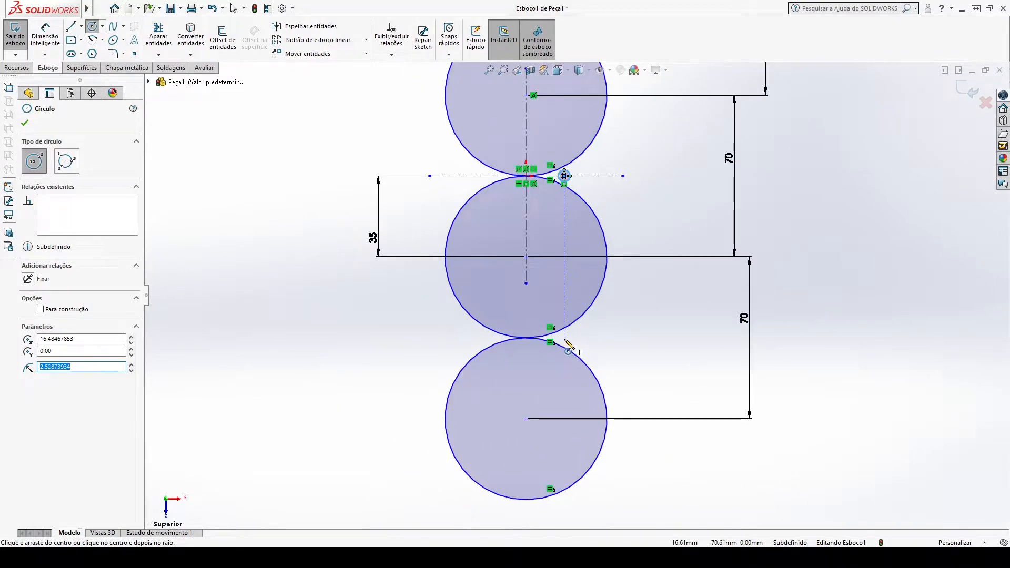
{"action": "left_click", "coordinate": [565, 367]}
{"action": "left_click", "coordinate": [571, 342]}
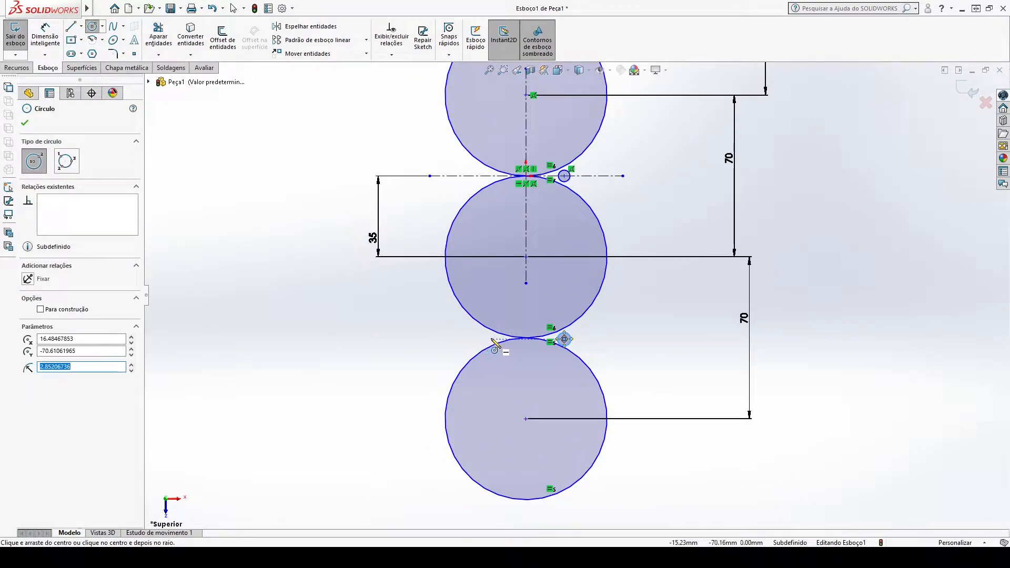
Sketch three small circles left of the large circles' contact points, the lowest about 2.6 mm and the middle one about 2.4 mm in radius
{"action": "left_click", "coordinate": [490, 339]}
{"action": "left_click", "coordinate": [497, 346]}
{"action": "scroll", "coordinate": [556, 263], "scroll_direction": "down", "scroll_amount": 3}
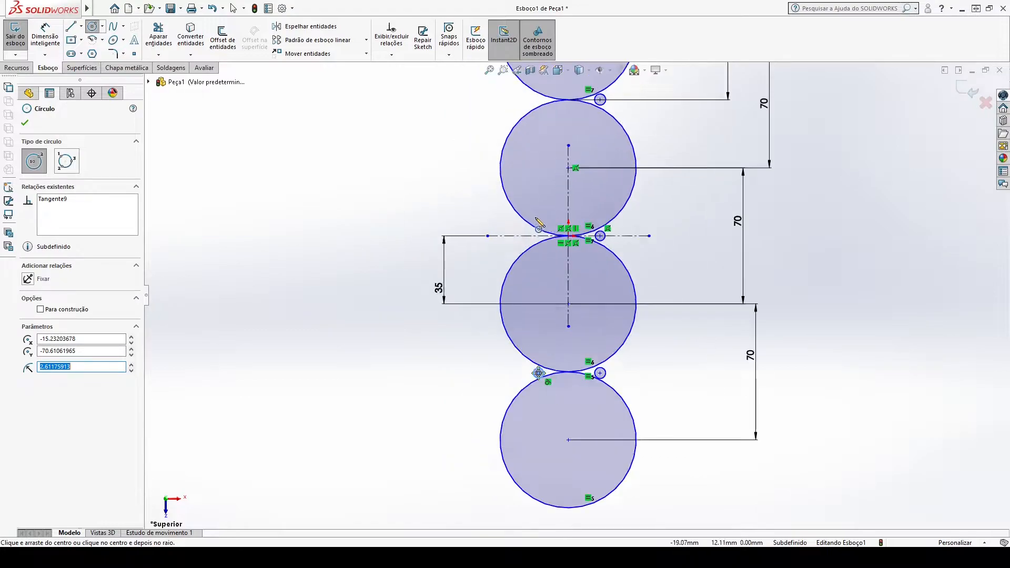
{"action": "left_click", "coordinate": [553, 260]}
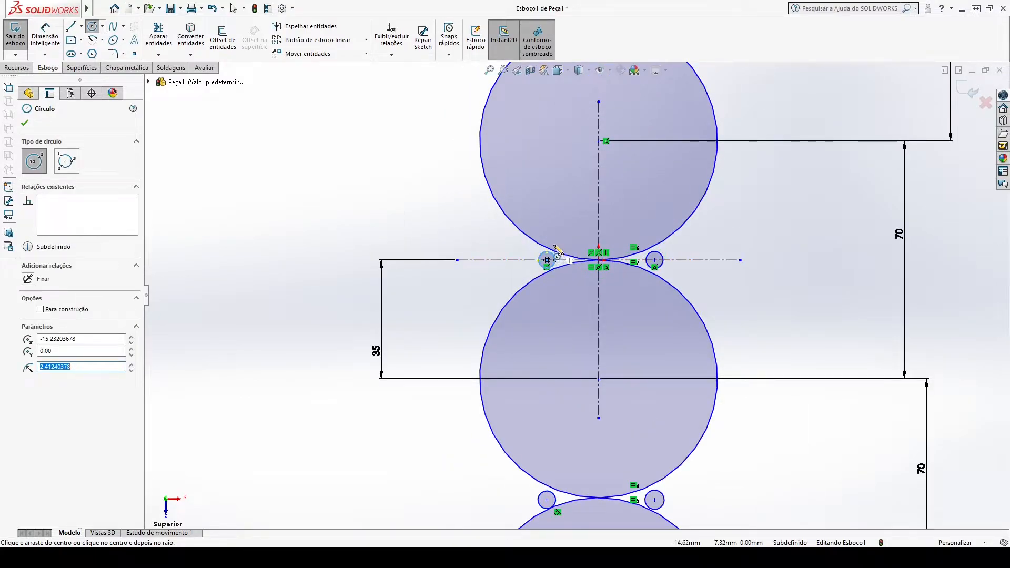
{"action": "scroll", "coordinate": [558, 258], "scroll_direction": "up", "scroll_amount": 3}
{"action": "scroll", "coordinate": [572, 240], "scroll_direction": "down", "scroll_amount": 3}
{"action": "scroll", "coordinate": [573, 241], "scroll_direction": "down", "scroll_amount": 2}
{"action": "left_click", "coordinate": [560, 241]}
{"action": "left_click", "coordinate": [568, 236]}
{"action": "key", "text": "Escape"}
Dimension the small circle right of the uppermost contact point with a diameter of 8 mm
{"action": "scroll", "coordinate": [604, 248], "scroll_direction": "up", "scroll_amount": 3}
{"action": "scroll", "coordinate": [615, 266], "scroll_direction": "down", "scroll_amount": 5}
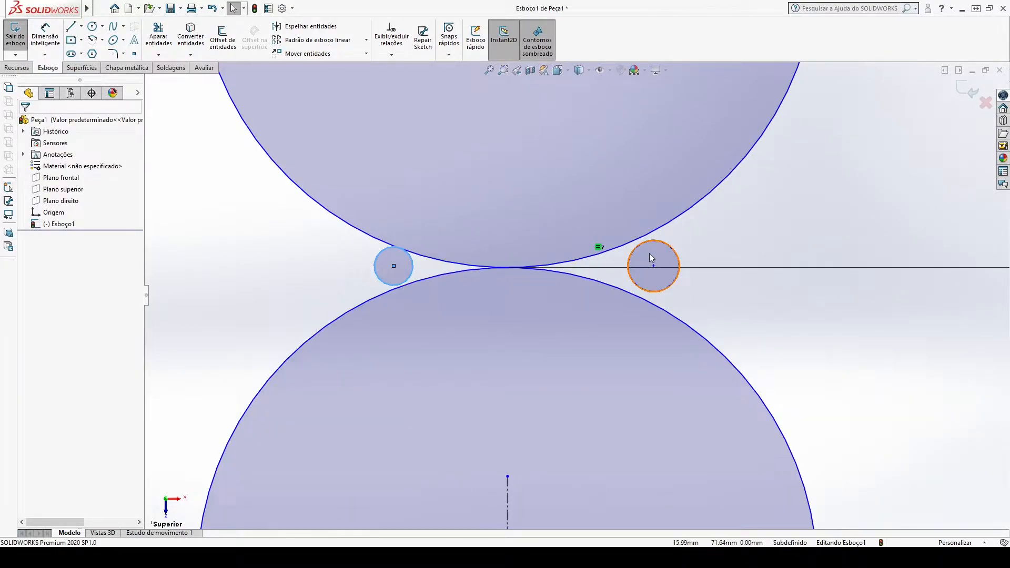
{"action": "scroll", "coordinate": [700, 284], "scroll_direction": "up", "scroll_amount": 3}
{"action": "key", "text": "d"}
{"action": "left_click", "coordinate": [625, 279]}
{"action": "left_click", "coordinate": [668, 269]}
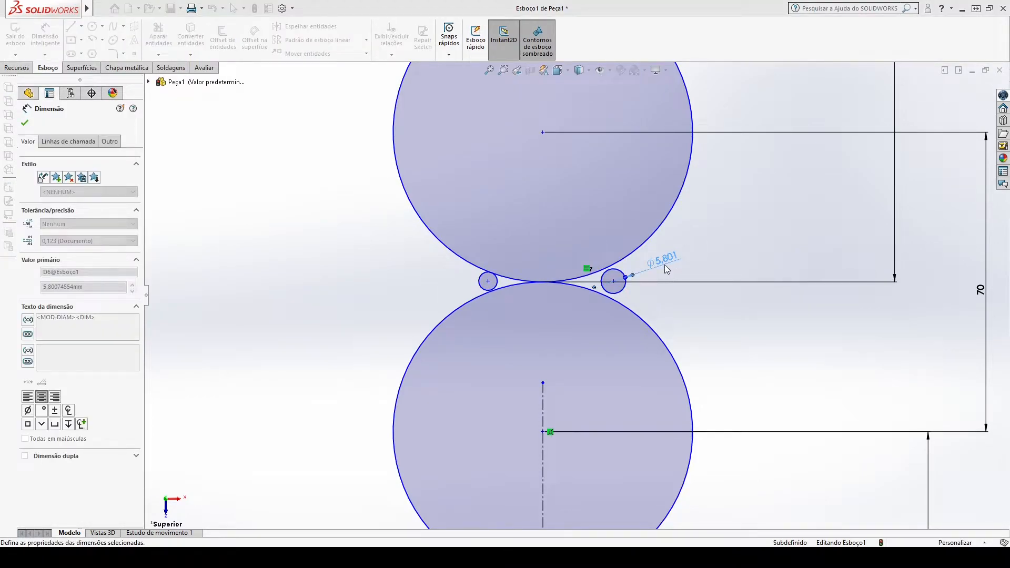
{"action": "type", "text": "8"}
{"action": "key", "text": "Return"}
{"action": "key", "text": "Escape"}
Apply an equal relation to all six small circles so they match the 8 mm one
{"action": "left_click", "coordinate": [627, 294]}
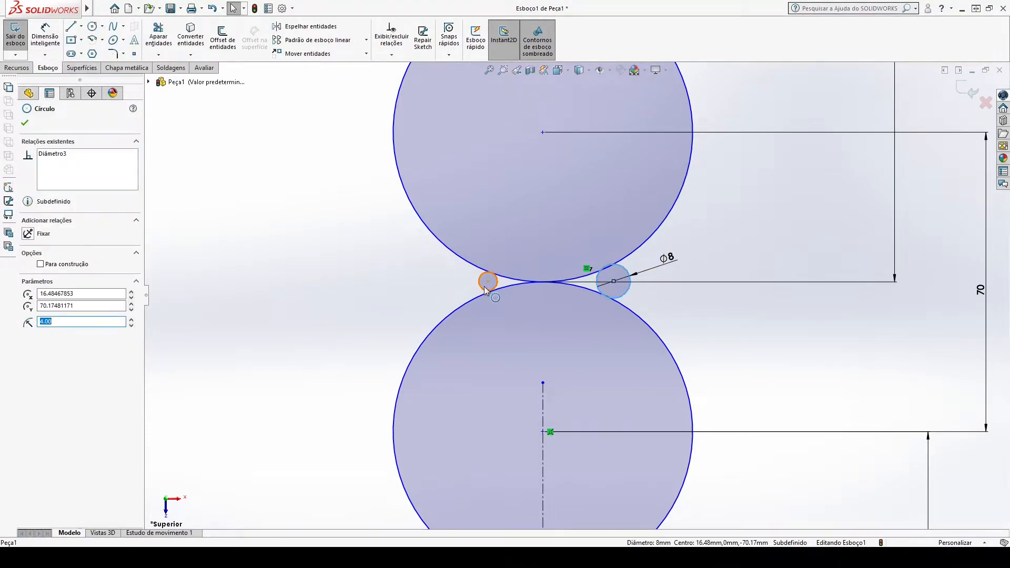
{"action": "left_click", "coordinate": [487, 282], "text": "ctrl"}
{"action": "scroll", "coordinate": [431, 325], "scroll_direction": "up", "scroll_amount": 2}
{"action": "scroll", "coordinate": [629, 427], "scroll_direction": "down", "scroll_amount": 1}
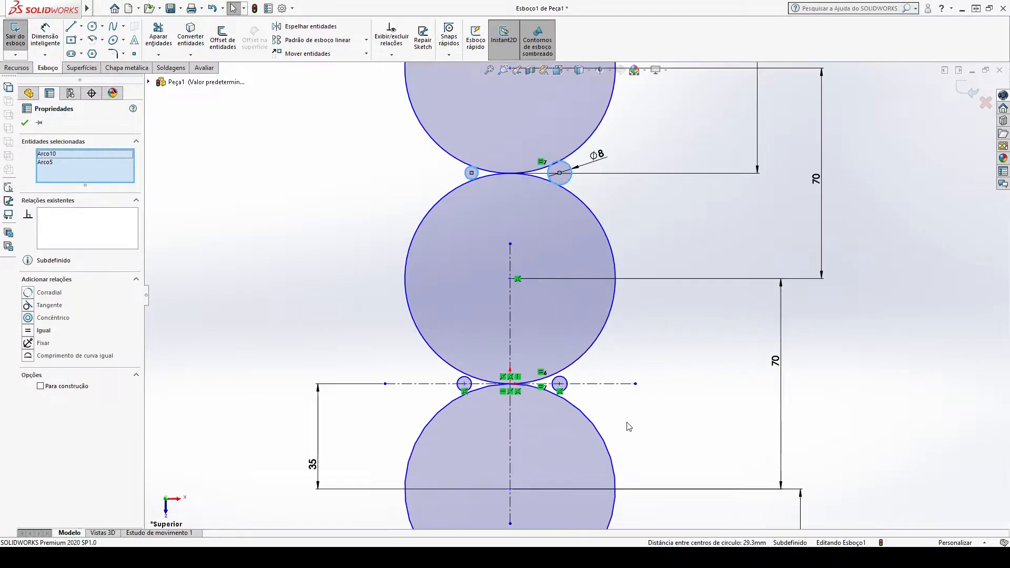
{"action": "left_click", "coordinate": [560, 384], "text": "ctrl"}
{"action": "left_click", "coordinate": [464, 384], "text": "ctrl"}
{"action": "scroll", "coordinate": [552, 400], "scroll_direction": "up", "scroll_amount": 2}
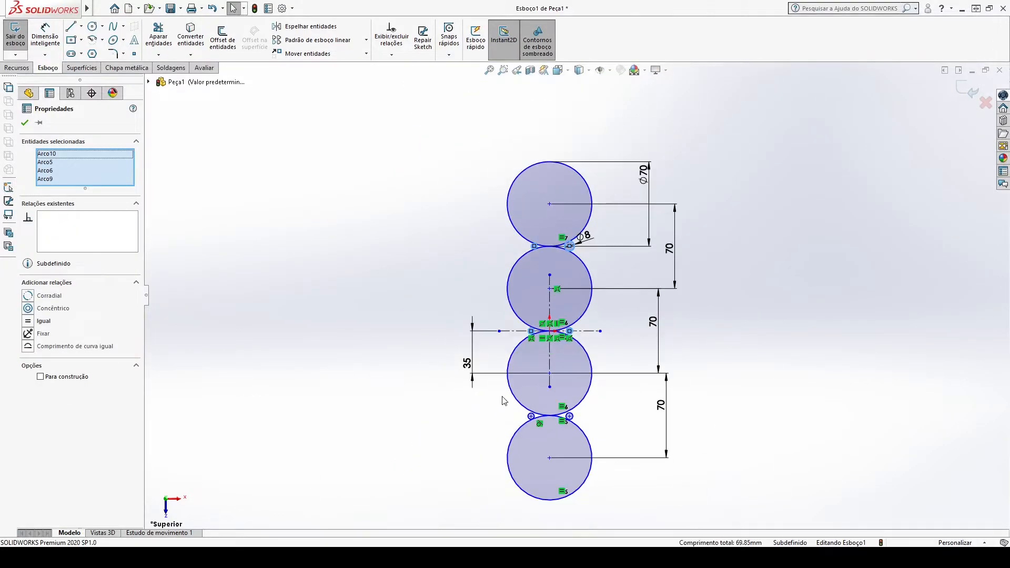
{"action": "scroll", "coordinate": [576, 407], "scroll_direction": "down", "scroll_amount": 1}
{"action": "scroll", "coordinate": [576, 408], "scroll_direction": "down", "scroll_amount": 1}
{"action": "left_click", "coordinate": [512, 396], "text": "ctrl"}
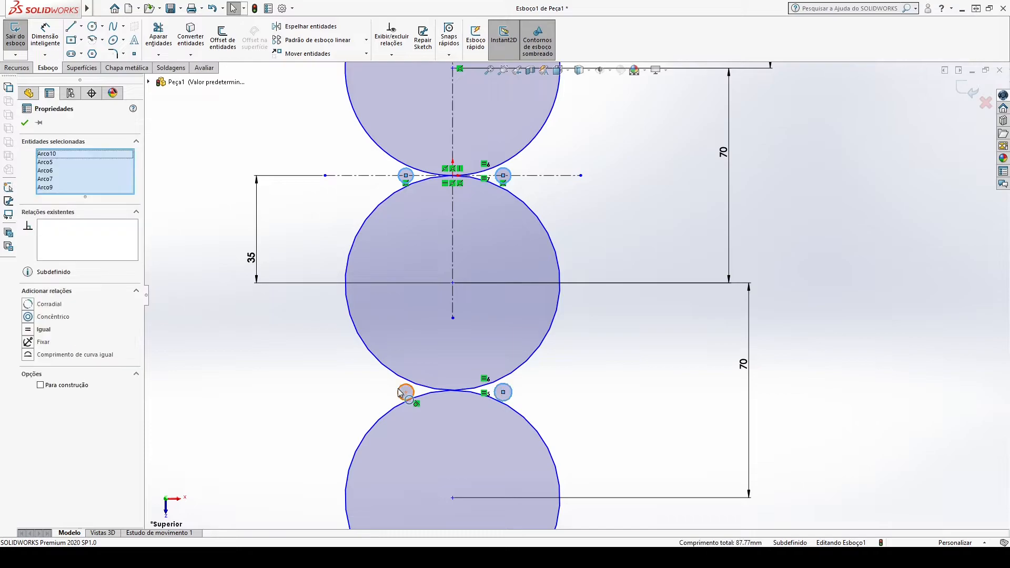
{"action": "left_click", "coordinate": [43, 330]}
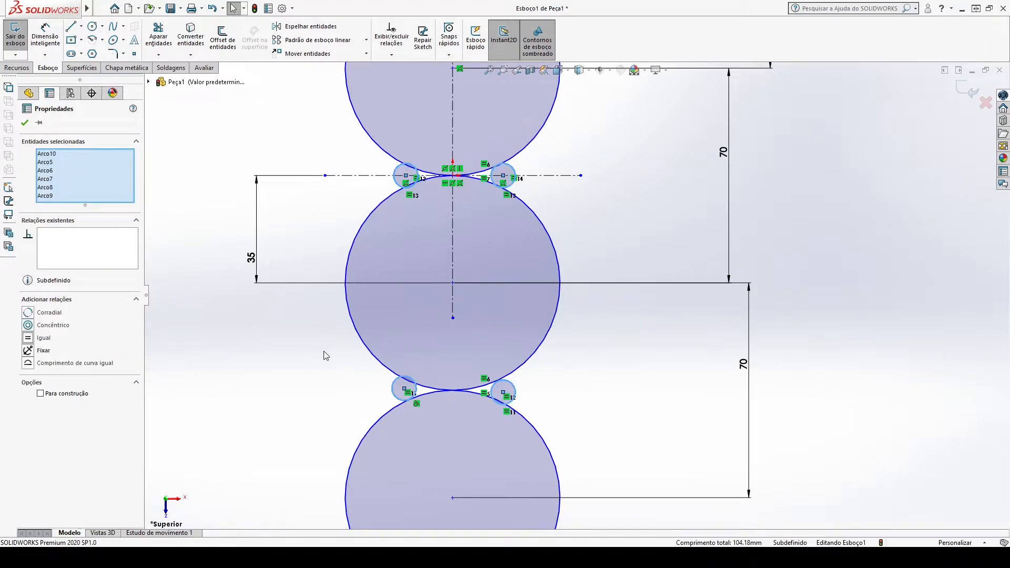
{"action": "left_click", "coordinate": [386, 380]}
{"action": "key", "text": "f"}
{"action": "scroll", "coordinate": [606, 235], "scroll_direction": "down", "scroll_amount": 5}
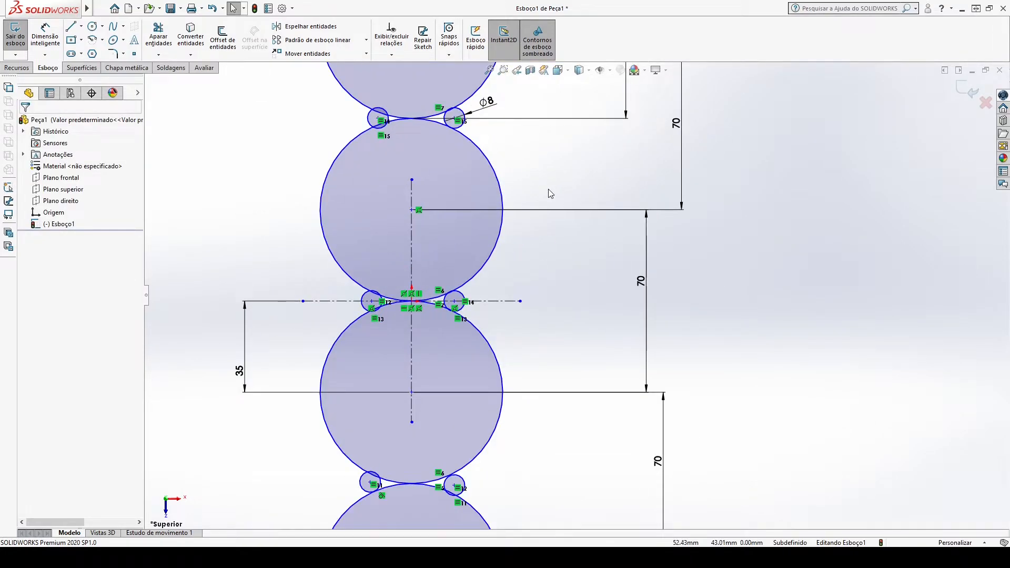
Make the small circle right of the uppermost contact point tangent to the large circles above and below it
{"action": "scroll", "coordinate": [550, 191], "scroll_direction": "up", "scroll_amount": 4}
{"action": "scroll", "coordinate": [551, 196], "scroll_direction": "down", "scroll_amount": 3}
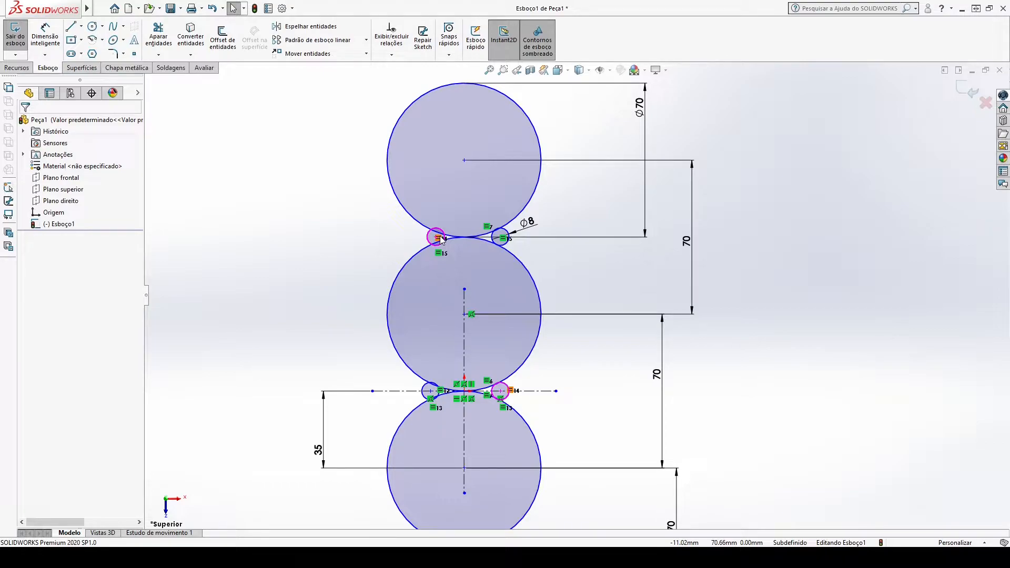
{"action": "scroll", "coordinate": [442, 240], "scroll_direction": "down", "scroll_amount": 1}
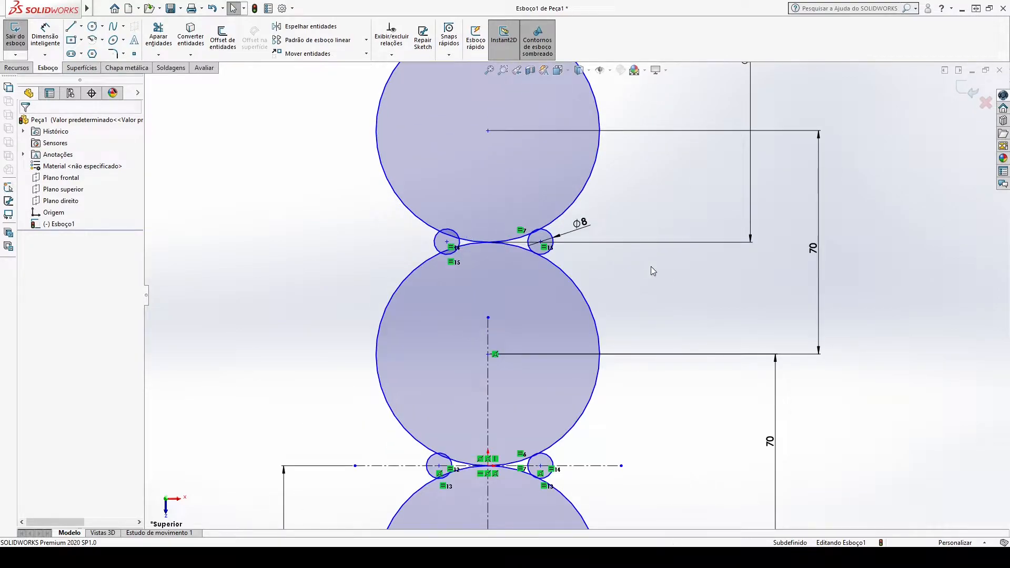
{"action": "scroll", "coordinate": [558, 252], "scroll_direction": "down", "scroll_amount": 3}
{"action": "left_click", "coordinate": [552, 255]}
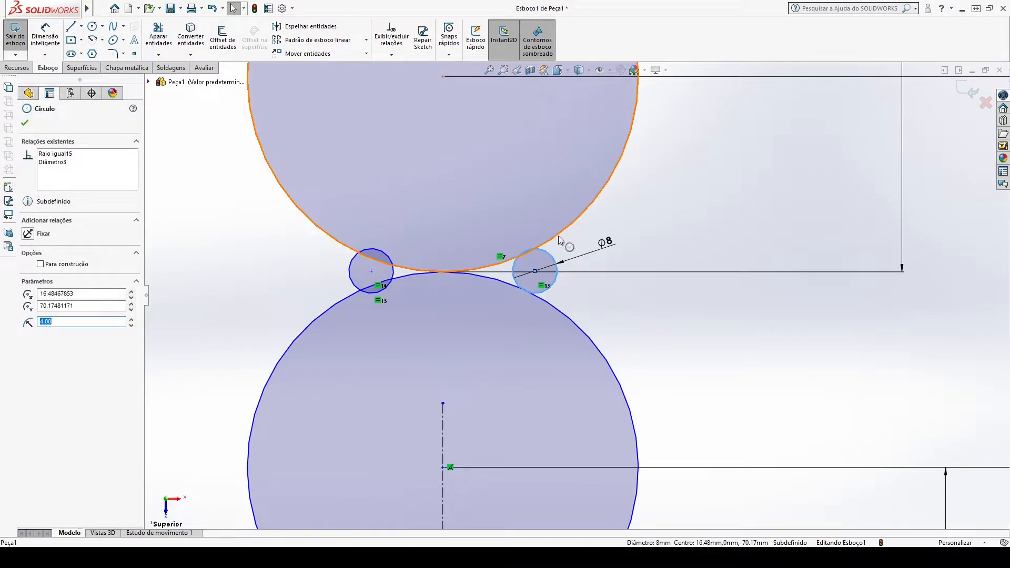
{"action": "left_click", "coordinate": [558, 237], "text": "ctrl"}
{"action": "left_click", "coordinate": [38, 307]}
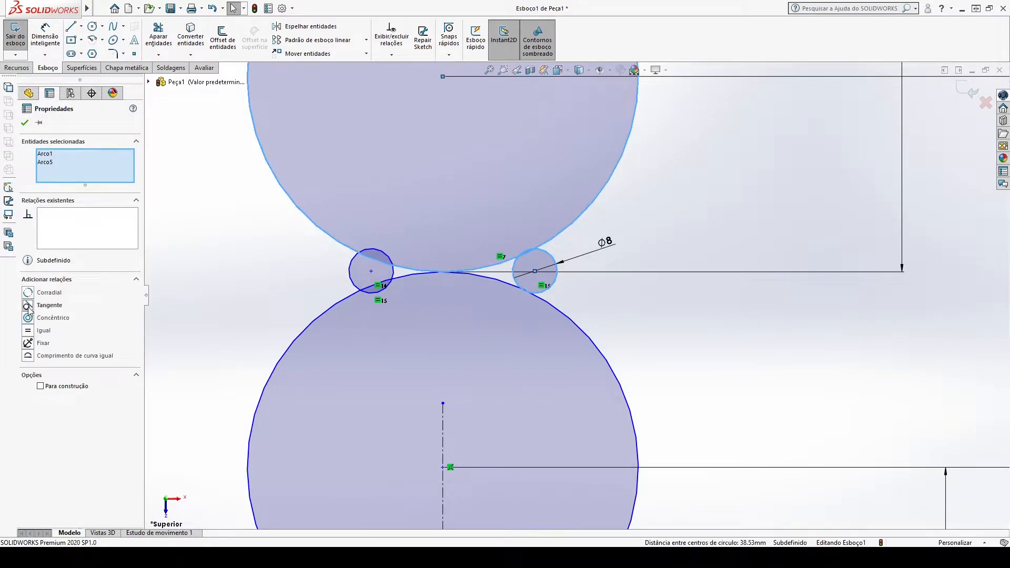
{"action": "left_click", "coordinate": [204, 295]}
{"action": "left_click", "coordinate": [552, 295]}
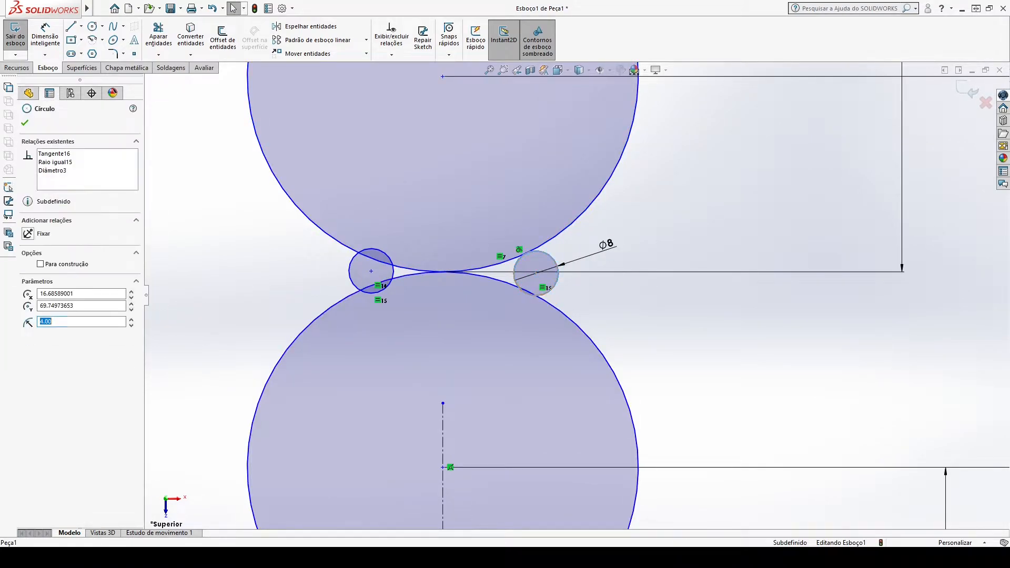
{"action": "left_click", "coordinate": [554, 308], "text": "ctrl"}
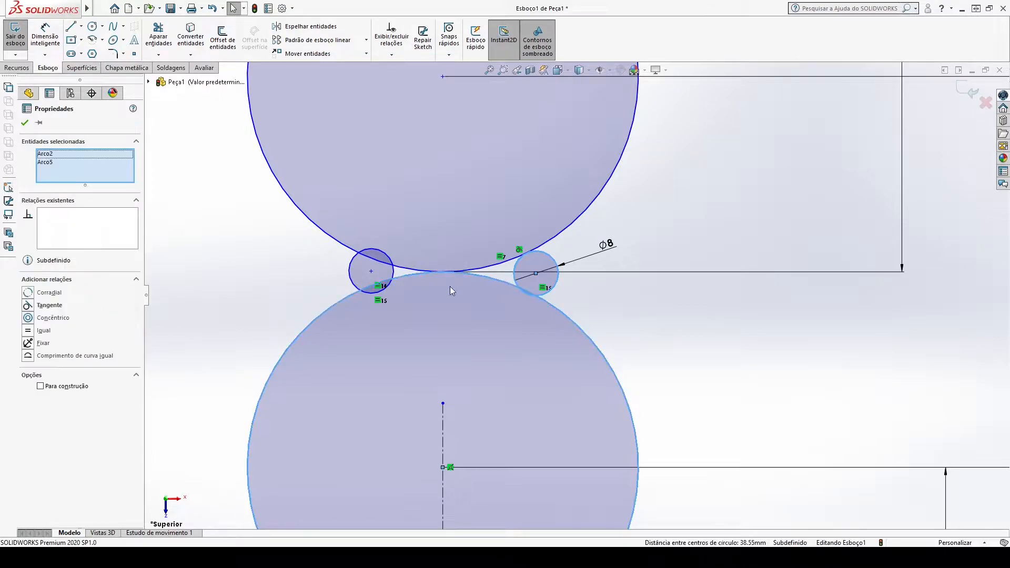
{"action": "left_click", "coordinate": [29, 307]}
{"action": "left_click", "coordinate": [163, 299]}
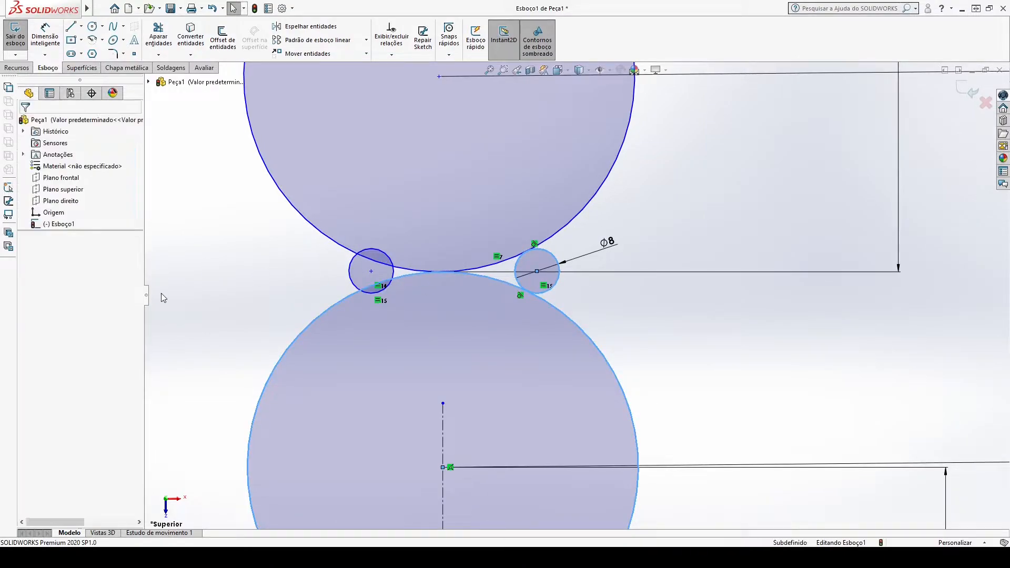
Make the small circle left of the uppermost contact point tangent to both adjacent large circles
{"action": "left_click", "coordinate": [356, 258]}
{"action": "left_click", "coordinate": [334, 243], "text": "ctrl"}
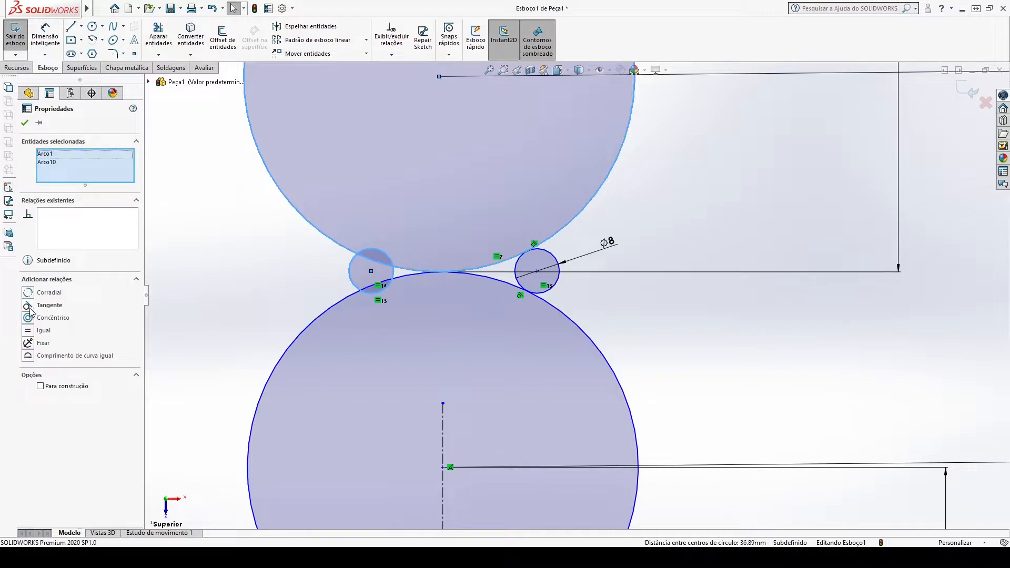
{"action": "left_click", "coordinate": [30, 308]}
{"action": "left_click", "coordinate": [292, 274]}
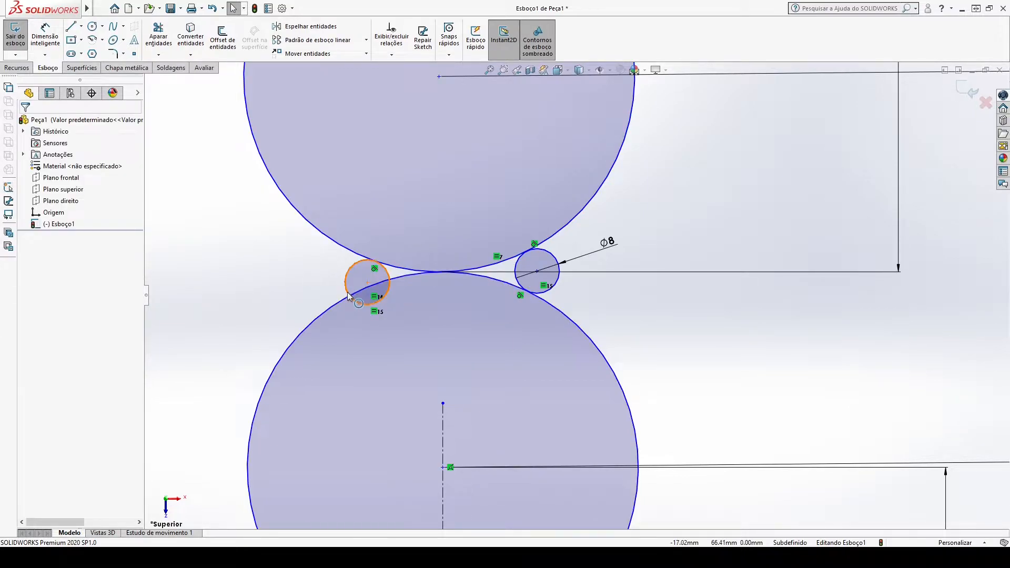
{"action": "left_click", "coordinate": [351, 298]}
{"action": "left_click", "coordinate": [338, 306], "text": "ctrl"}
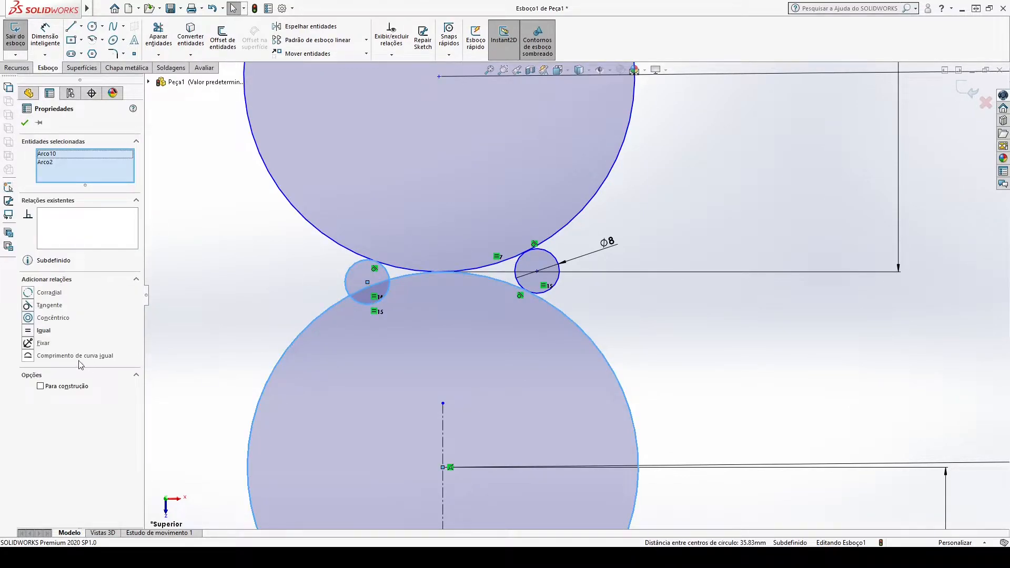
{"action": "left_click", "coordinate": [29, 306]}
{"action": "scroll", "coordinate": [331, 324], "scroll_direction": "up", "scroll_amount": 5}
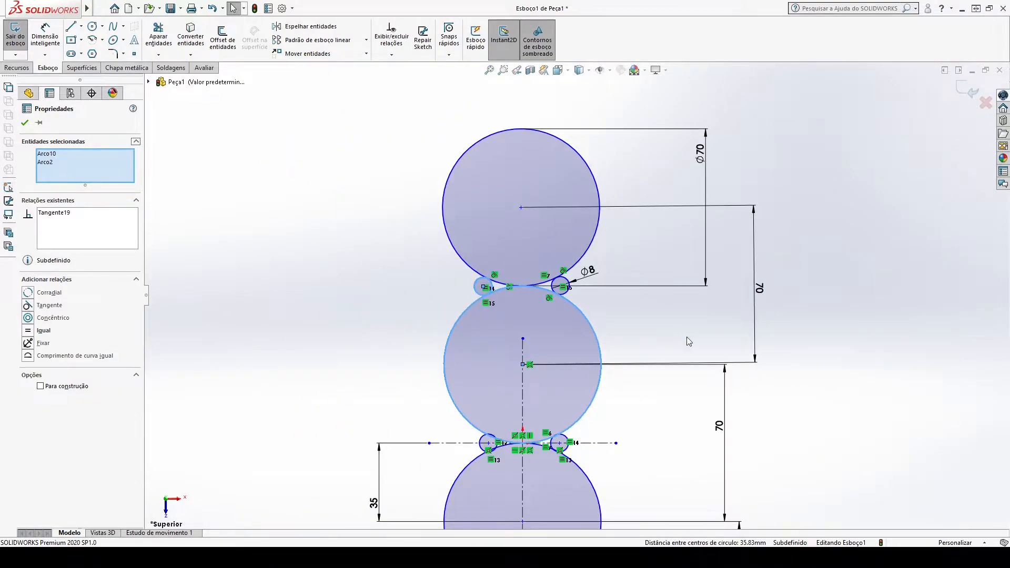
{"action": "left_click", "coordinate": [687, 336]}
Make the small circle right of the middle contact point tangent to the large circles above and below it
{"action": "scroll", "coordinate": [616, 363], "scroll_direction": "up", "scroll_amount": 2}
{"action": "scroll", "coordinate": [603, 400], "scroll_direction": "down", "scroll_amount": 4}
{"action": "scroll", "coordinate": [553, 400], "scroll_direction": "down", "scroll_amount": 2}
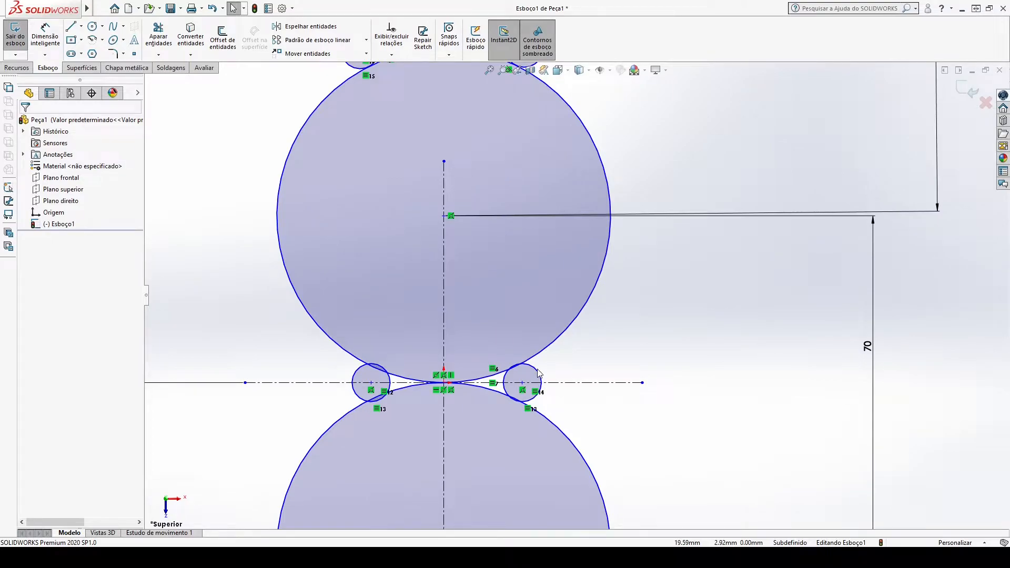
{"action": "left_click", "coordinate": [538, 372]}
{"action": "left_click", "coordinate": [539, 354], "text": "ctrl"}
{"action": "left_click", "coordinate": [27, 306]}
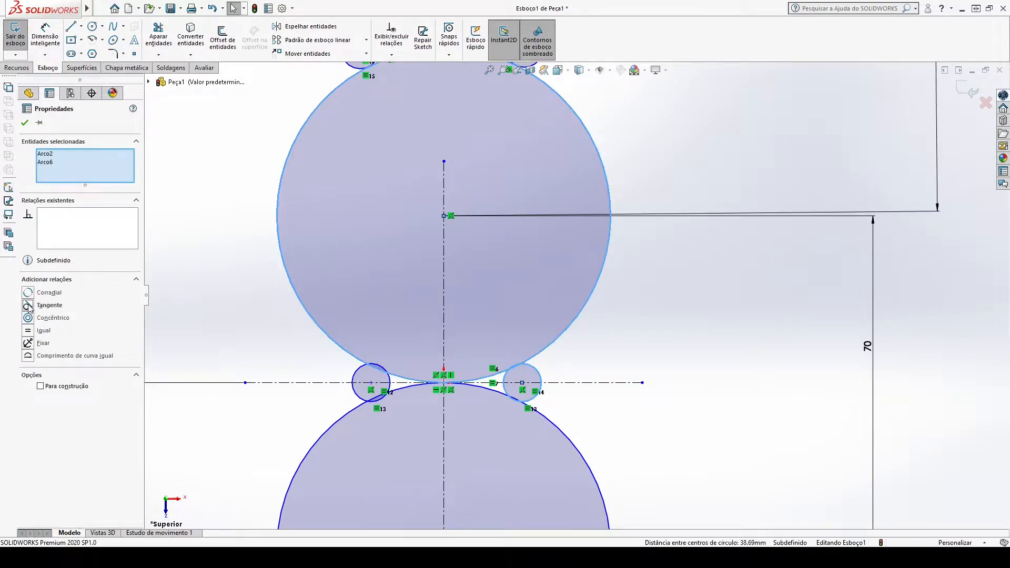
{"action": "left_click", "coordinate": [593, 354]}
{"action": "left_click", "coordinate": [540, 403]}
{"action": "left_click", "coordinate": [545, 417]}
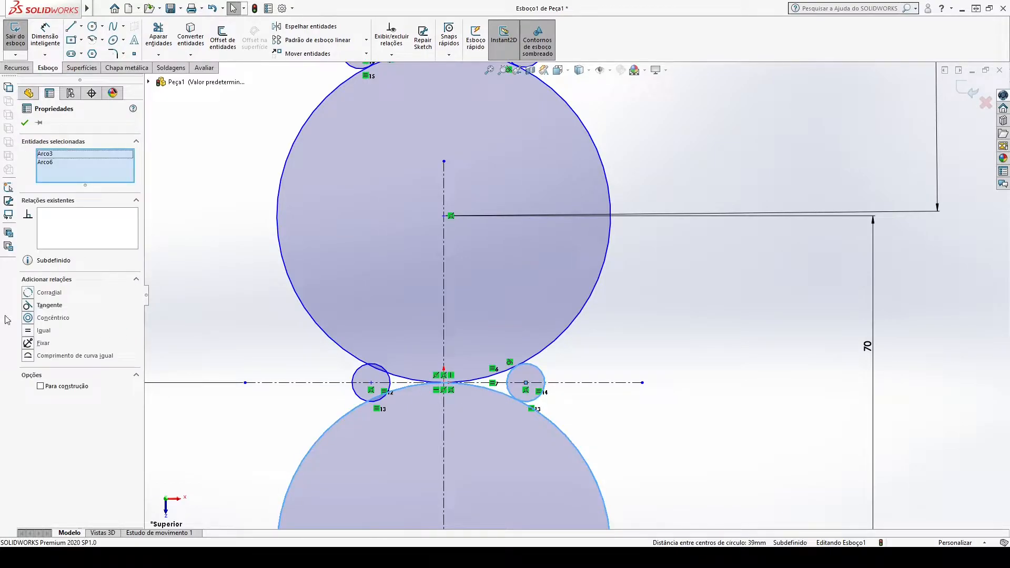
{"action": "left_click", "coordinate": [27, 306]}
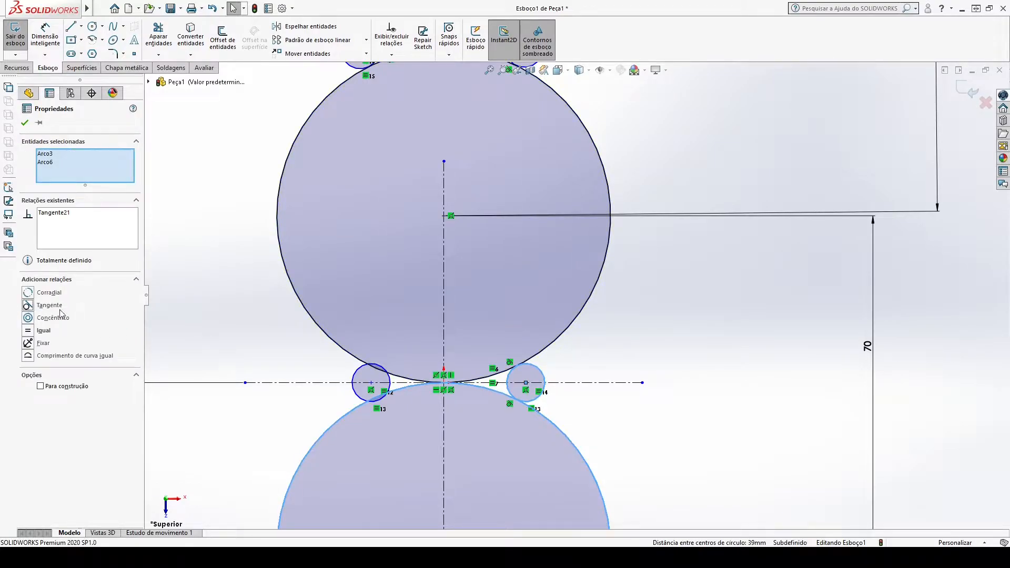
{"action": "left_click", "coordinate": [272, 339]}
Make the small circle left of the middle contact point tangent to the large circle above it
{"action": "left_click", "coordinate": [360, 370]}
{"action": "left_click", "coordinate": [369, 362]}
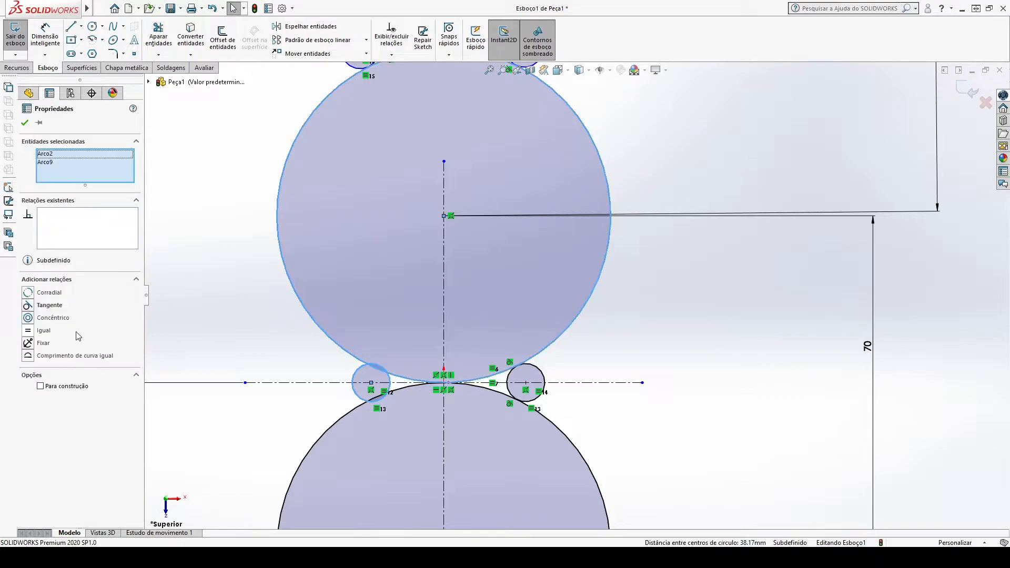
{"action": "left_click", "coordinate": [27, 306]}
{"action": "key", "text": "Escape"}
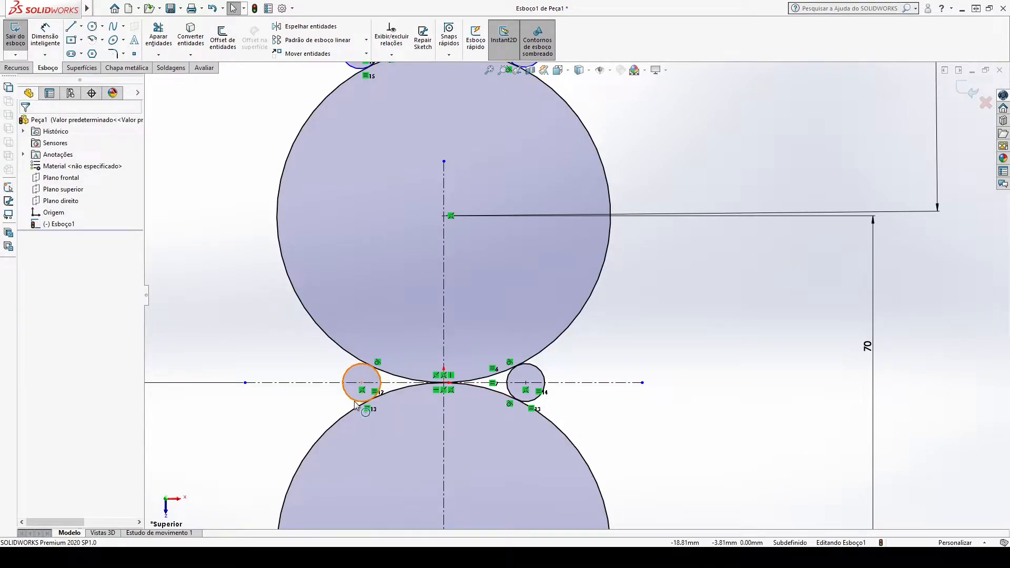
Try to make the small circle left of the middle contact point tangent to the large circle below it
{"action": "left_click", "coordinate": [350, 398]}
{"action": "left_click", "coordinate": [356, 414], "text": "ctrl"}
{"action": "left_click", "coordinate": [28, 305]}
{"action": "key", "text": "ctrl+z"}
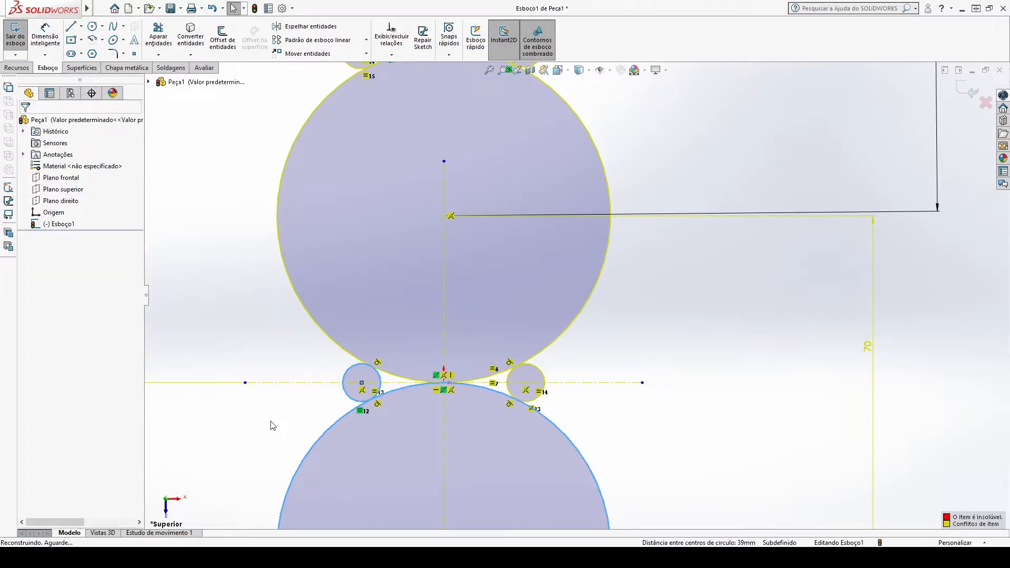
{"action": "key", "text": "Escape"}
Make the small circle right of the lowest contact point tangent to the large circles above and below it
{"action": "scroll", "coordinate": [535, 384], "scroll_direction": "up", "scroll_amount": 7}
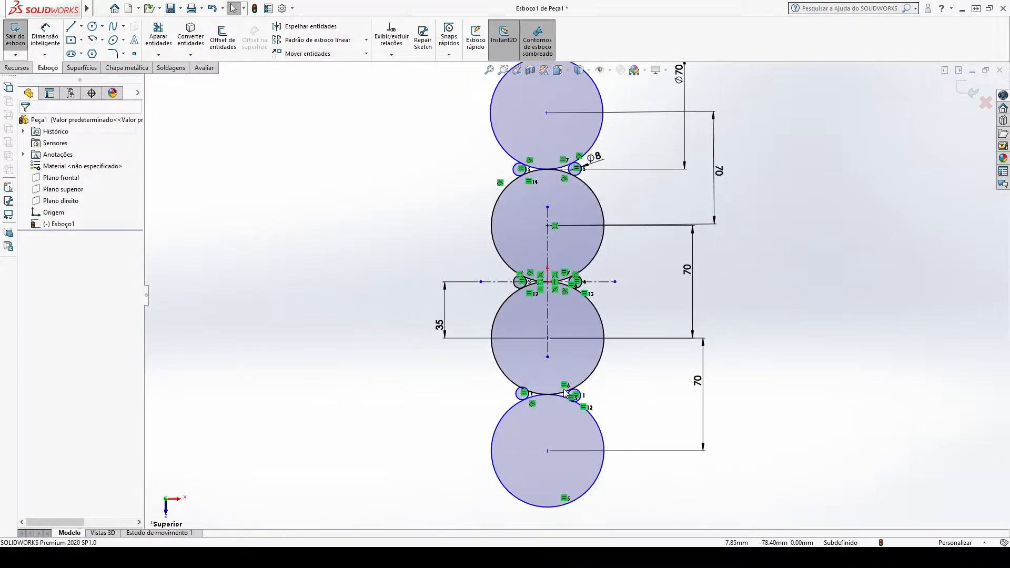
{"action": "scroll", "coordinate": [592, 341], "scroll_direction": "down", "scroll_amount": 6}
{"action": "left_click", "coordinate": [572, 293]}
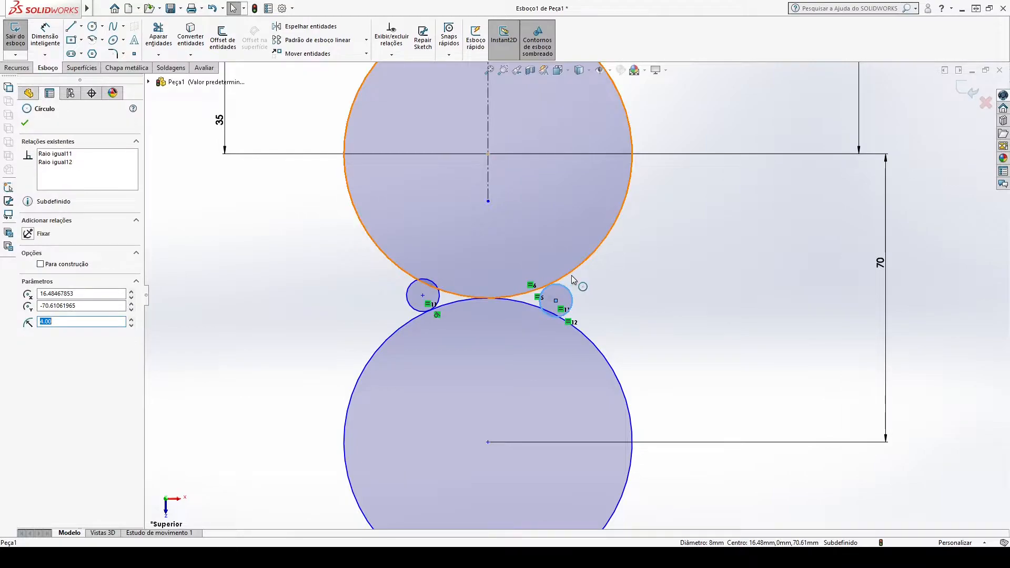
{"action": "left_click", "coordinate": [571, 276], "text": "ctrl"}
{"action": "left_click", "coordinate": [29, 306]}
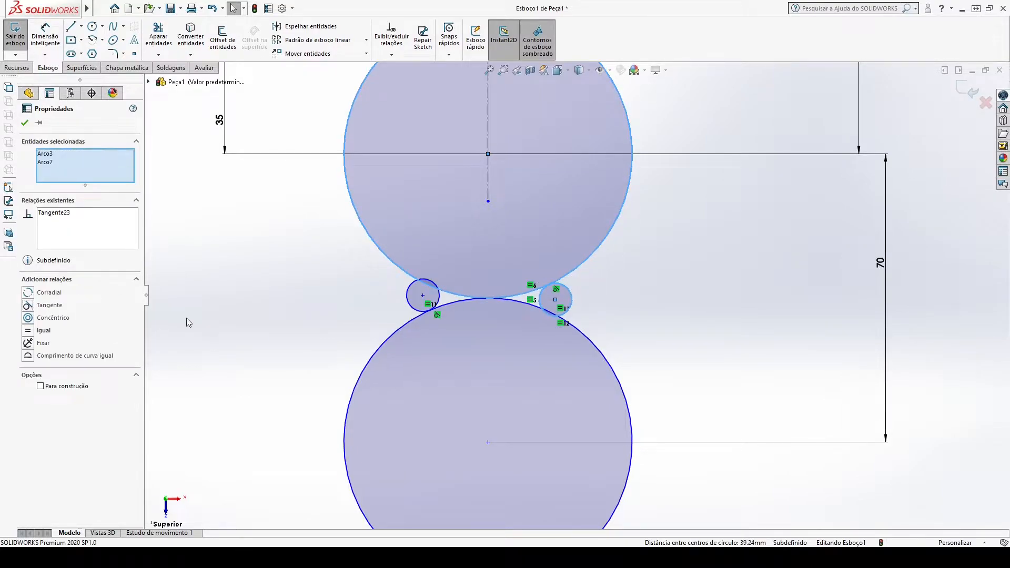
{"action": "left_click", "coordinate": [181, 288]}
{"action": "left_click", "coordinate": [572, 308]}
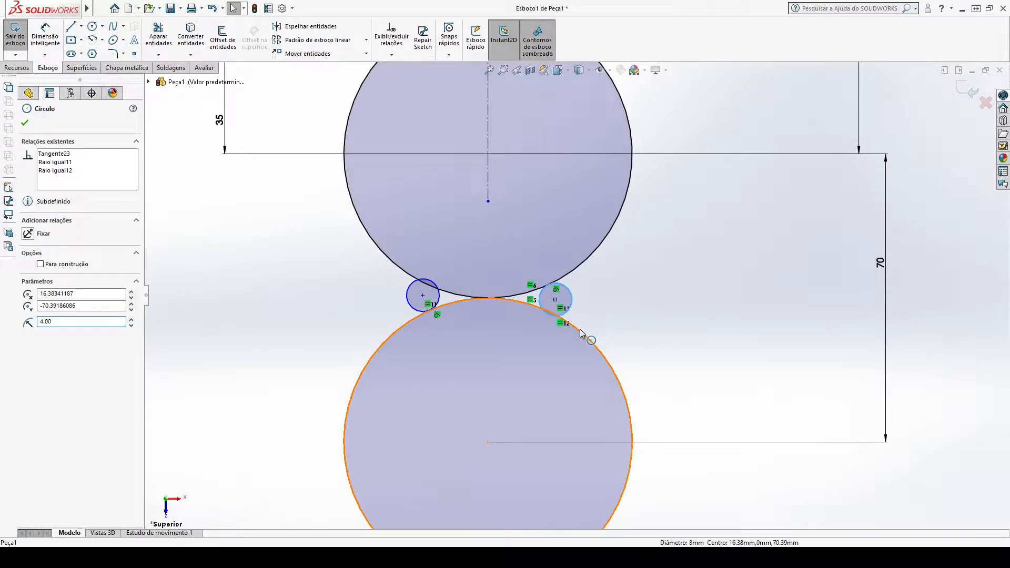
{"action": "left_click", "coordinate": [582, 333], "text": "ctrl"}
{"action": "left_click", "coordinate": [29, 305]}
{"action": "left_click", "coordinate": [279, 319]}
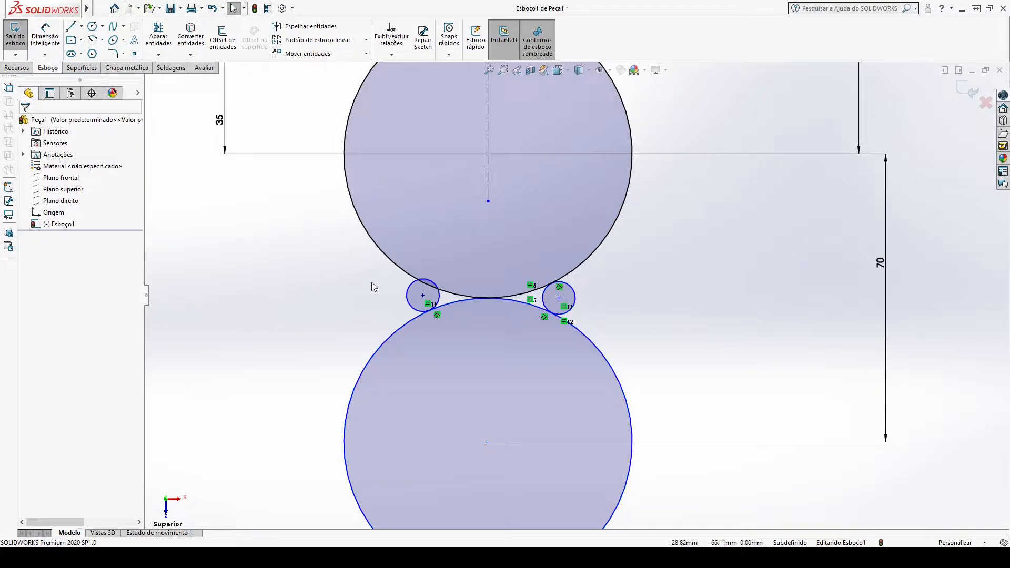
Make the small circle left of the lowest contact point tangent to both adjacent large circles
{"action": "left_click", "coordinate": [413, 287]}
{"action": "left_click", "coordinate": [402, 274], "text": "ctrl"}
{"action": "left_click", "coordinate": [29, 307]}
{"action": "left_click", "coordinate": [339, 299]}
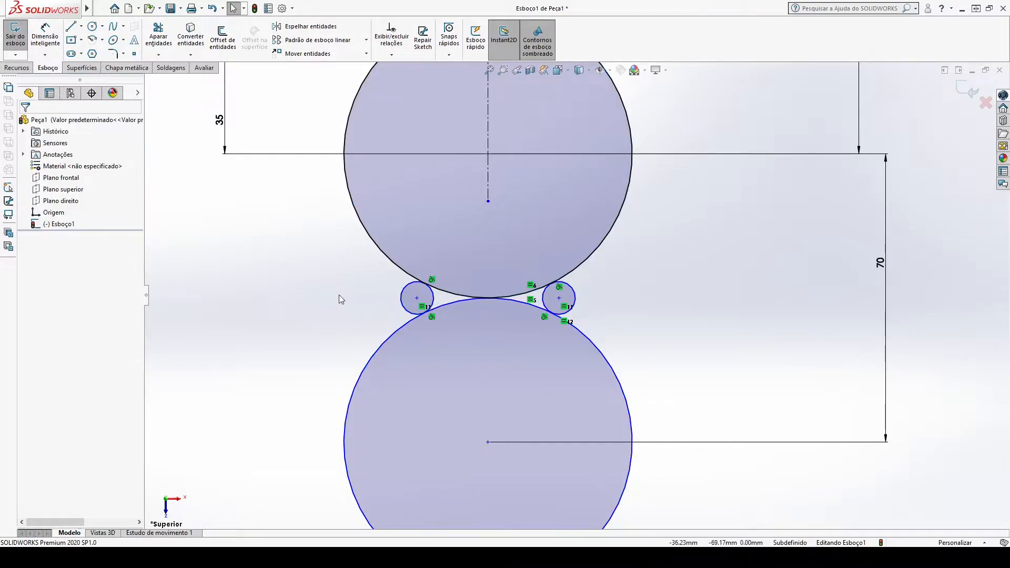
{"action": "left_click", "coordinate": [405, 311]}
{"action": "left_click", "coordinate": [399, 328], "text": "ctrl"}
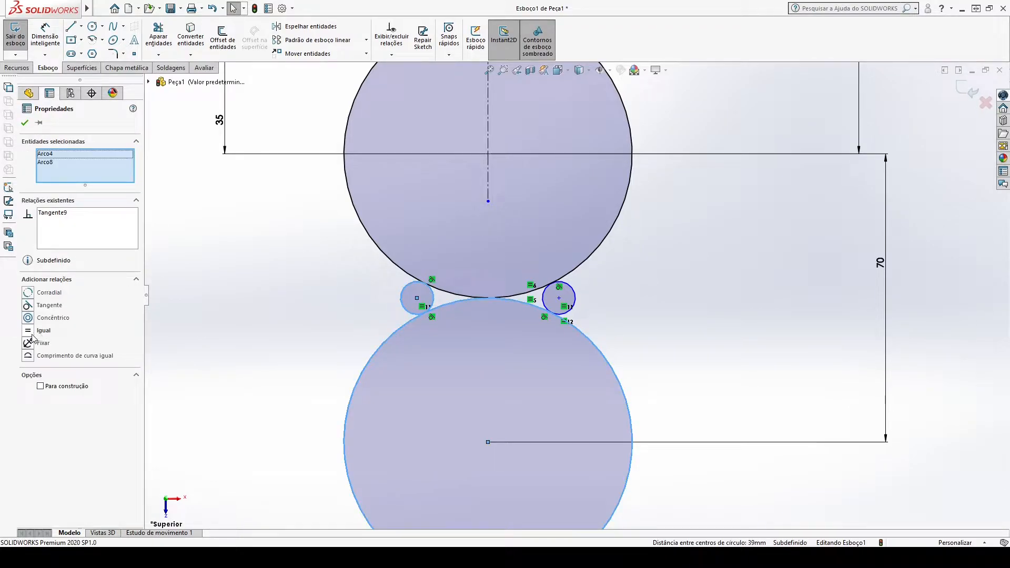
{"action": "left_click", "coordinate": [28, 308]}
{"action": "left_click", "coordinate": [342, 295]}
Align the centers of the uppermost and lowest large circles with a vertical relation
{"action": "scroll", "coordinate": [343, 295], "scroll_direction": "up", "scroll_amount": 5}
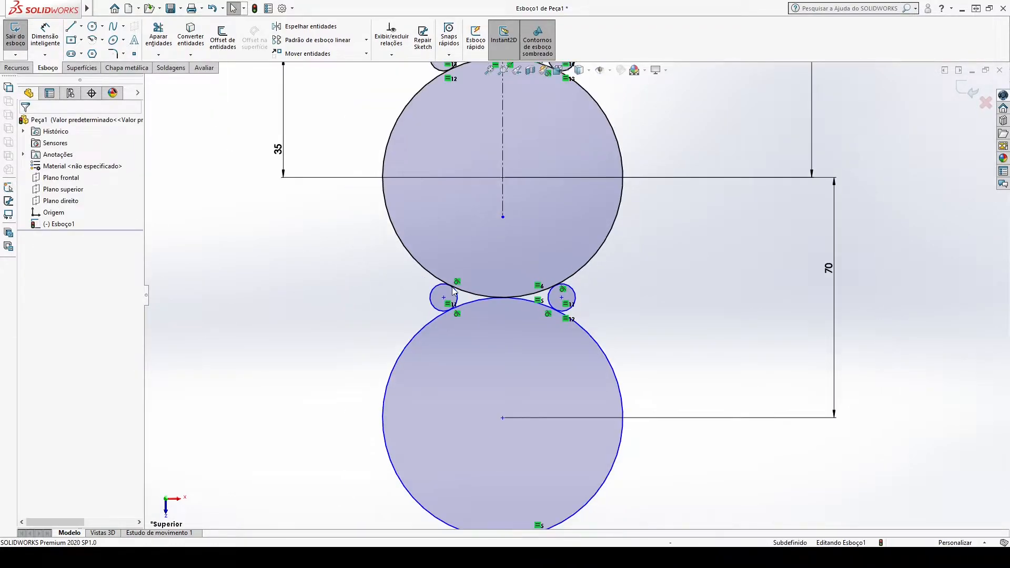
{"action": "scroll", "coordinate": [610, 277], "scroll_direction": "down", "scroll_amount": 3}
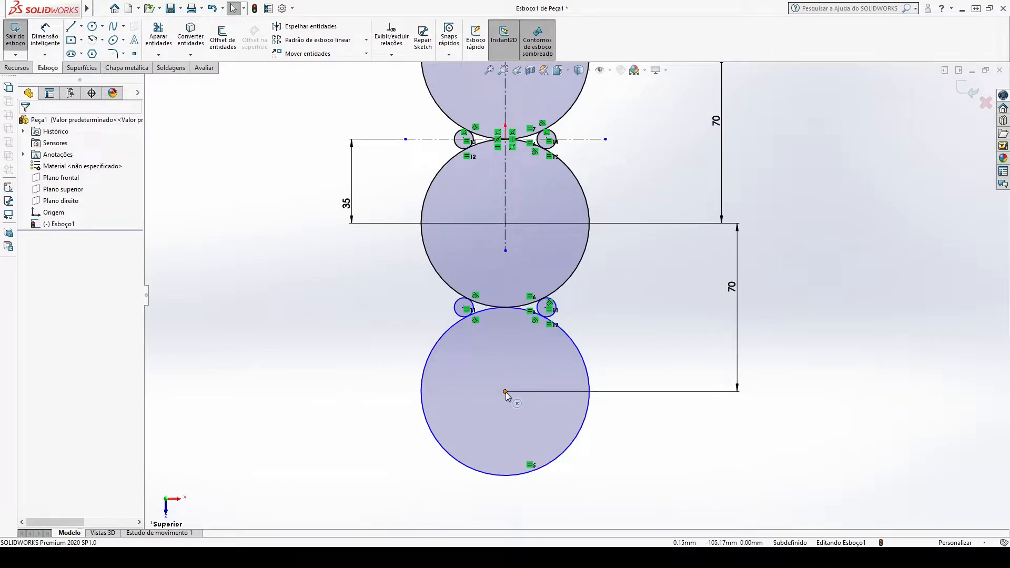
{"action": "scroll", "coordinate": [617, 304], "scroll_direction": "up", "scroll_amount": 5}
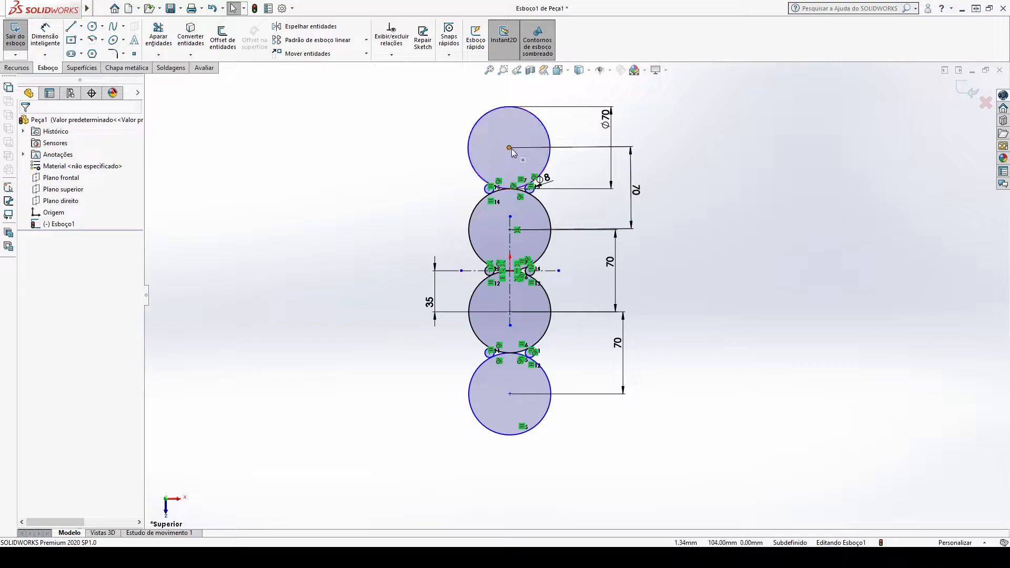
{"action": "left_click", "coordinate": [509, 148]}
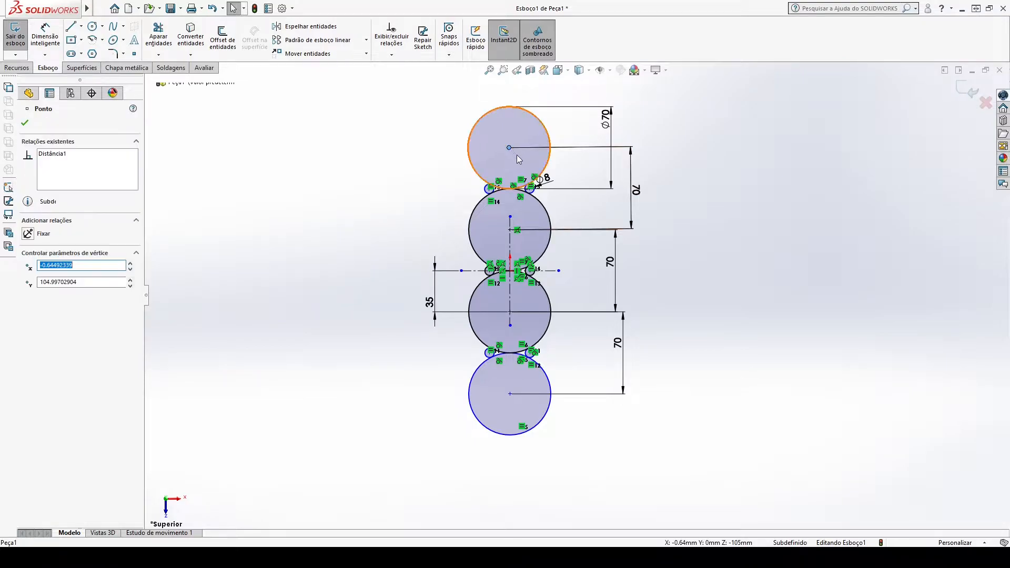
{"action": "left_click", "coordinate": [510, 394], "text": "ctrl"}
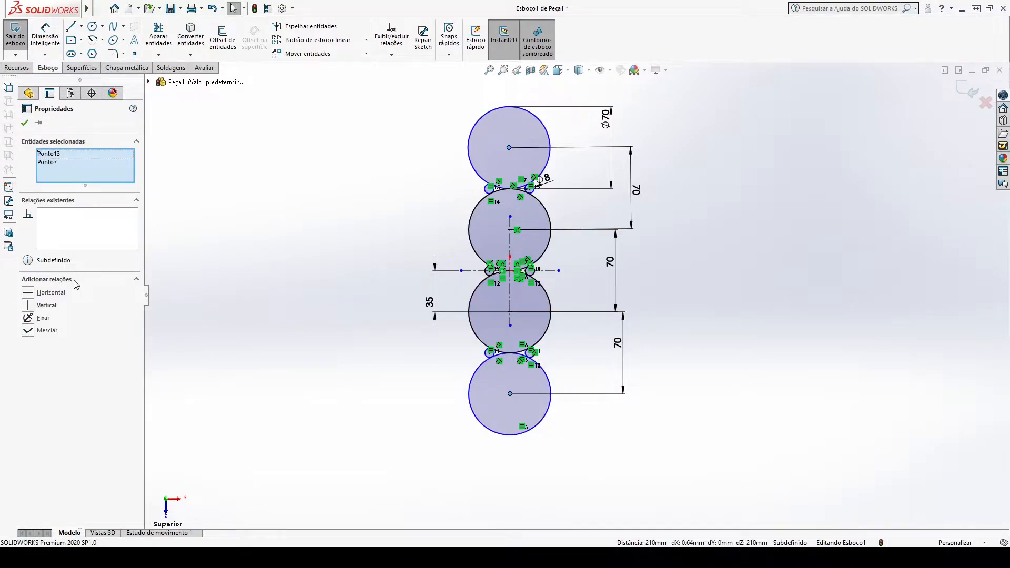
{"action": "left_click", "coordinate": [27, 305]}
{"action": "left_click", "coordinate": [313, 312]}
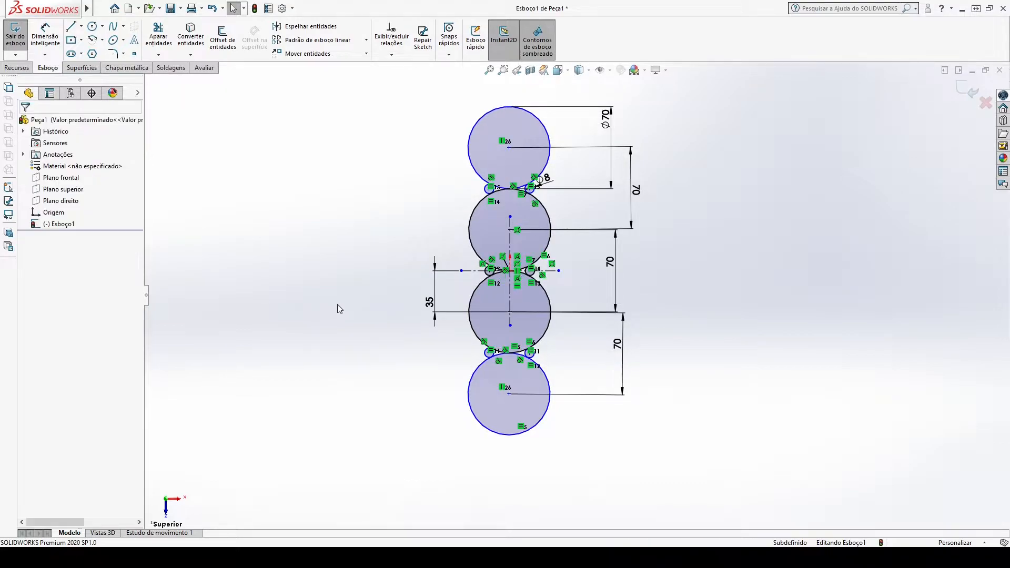
{"action": "left_click", "coordinate": [509, 394]}
{"action": "left_click", "coordinate": [509, 287], "text": "ctrl"}
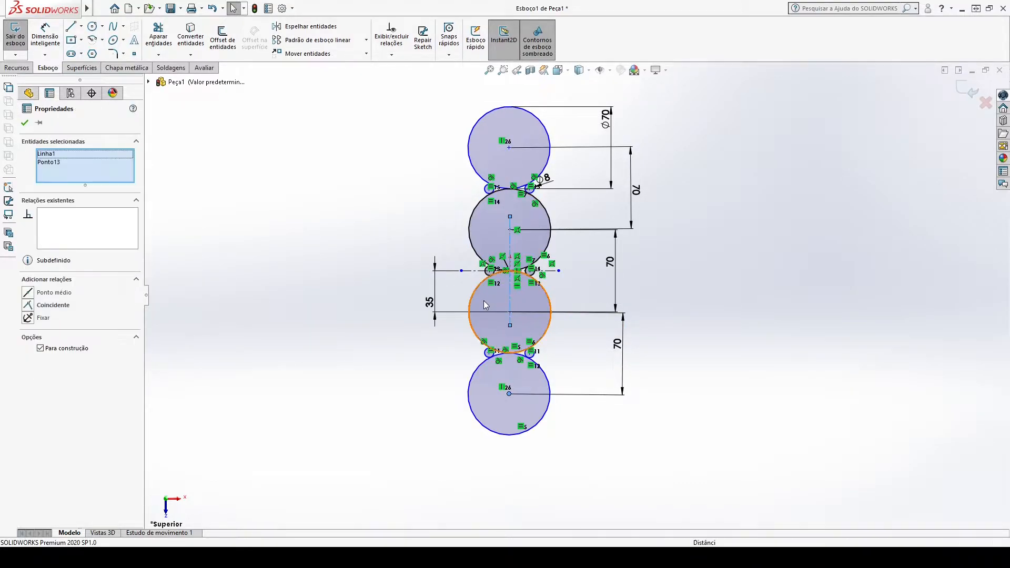
{"action": "left_click", "coordinate": [335, 312]}
Apply a vertical relation between the lowest large circle's center and the origin
{"action": "left_click", "coordinate": [512, 267]}
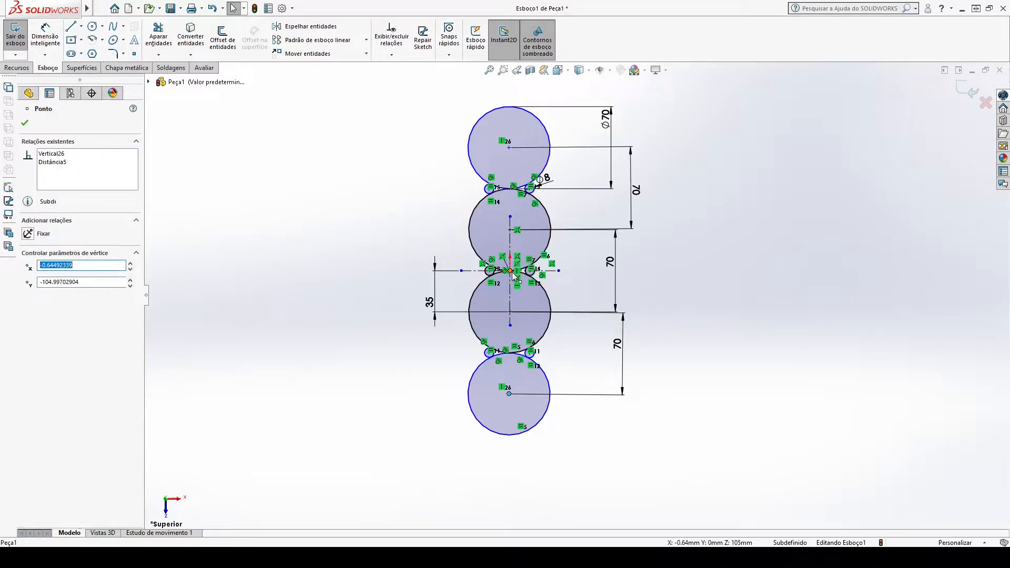
{"action": "left_click", "coordinate": [510, 271], "text": "ctrl"}
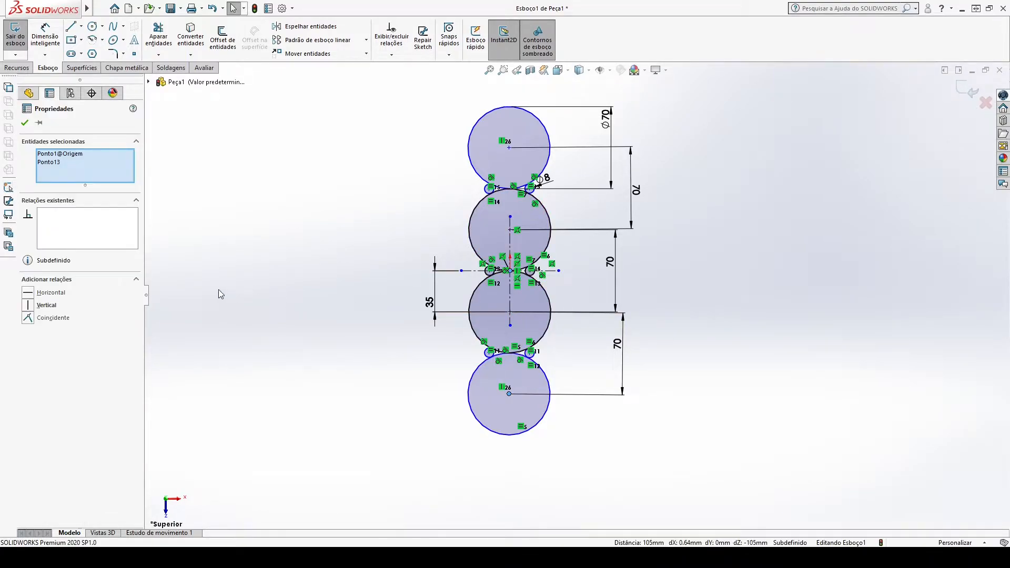
{"action": "left_click", "coordinate": [29, 305]}
{"action": "left_click", "coordinate": [378, 291]}
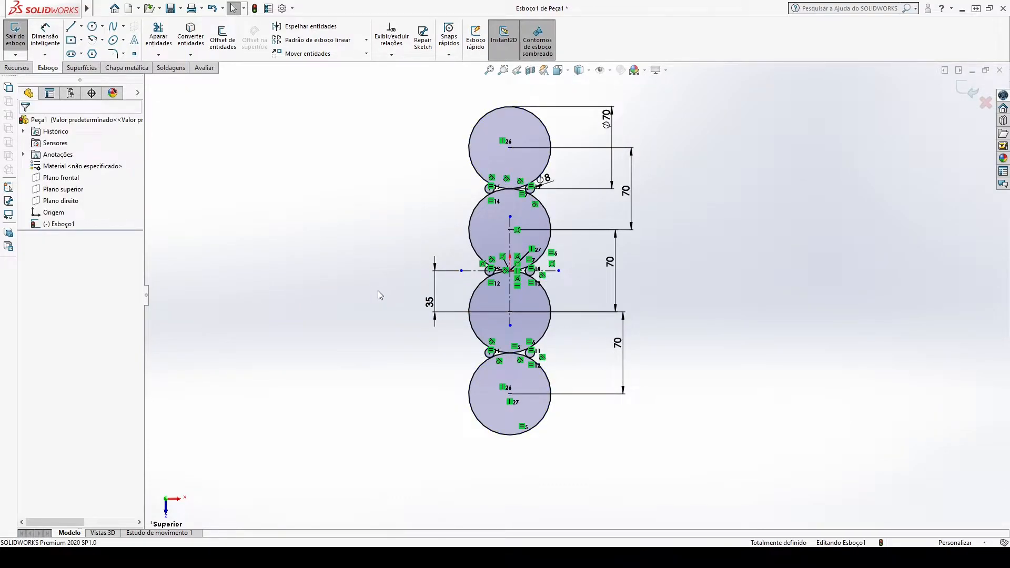
Trim away the outer portions of both small circles at the uppermost contact point between the large circles
{"action": "scroll", "coordinate": [579, 295], "scroll_direction": "up", "scroll_amount": 1}
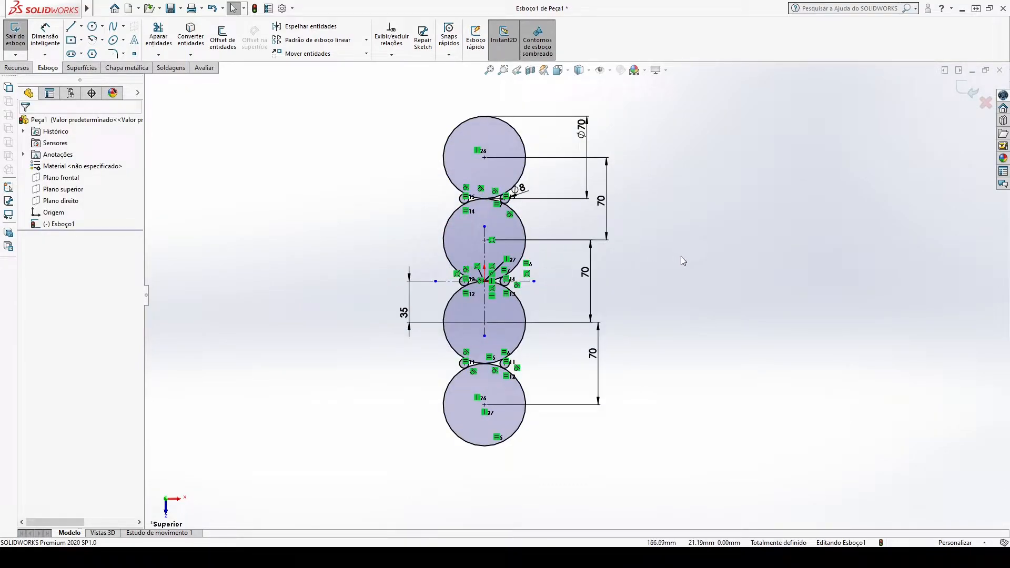
{"action": "scroll", "coordinate": [688, 255], "scroll_direction": "up", "scroll_amount": 1}
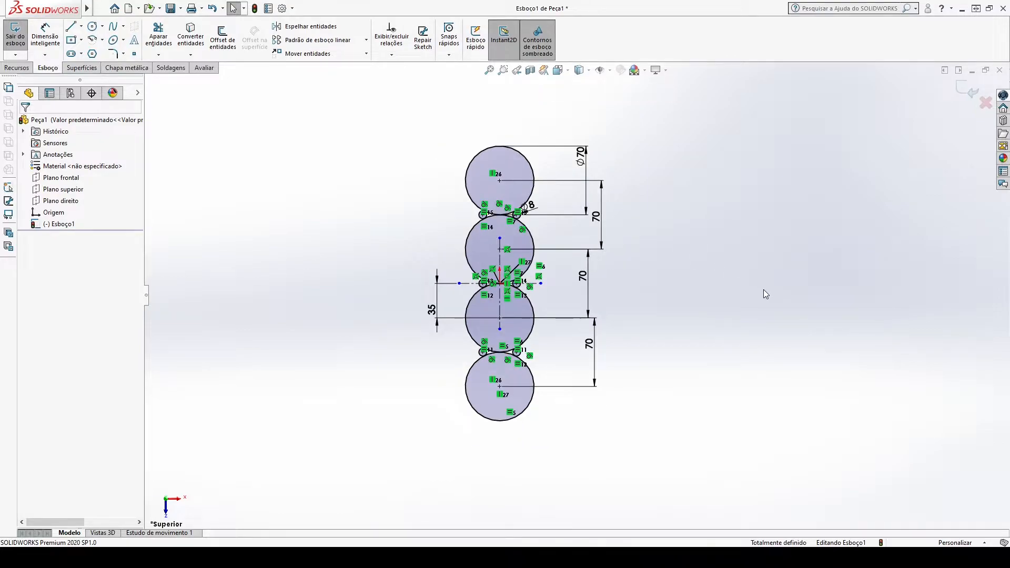
{"action": "scroll", "coordinate": [537, 228], "scroll_direction": "down", "scroll_amount": 5}
{"action": "scroll", "coordinate": [532, 225], "scroll_direction": "down", "scroll_amount": 4}
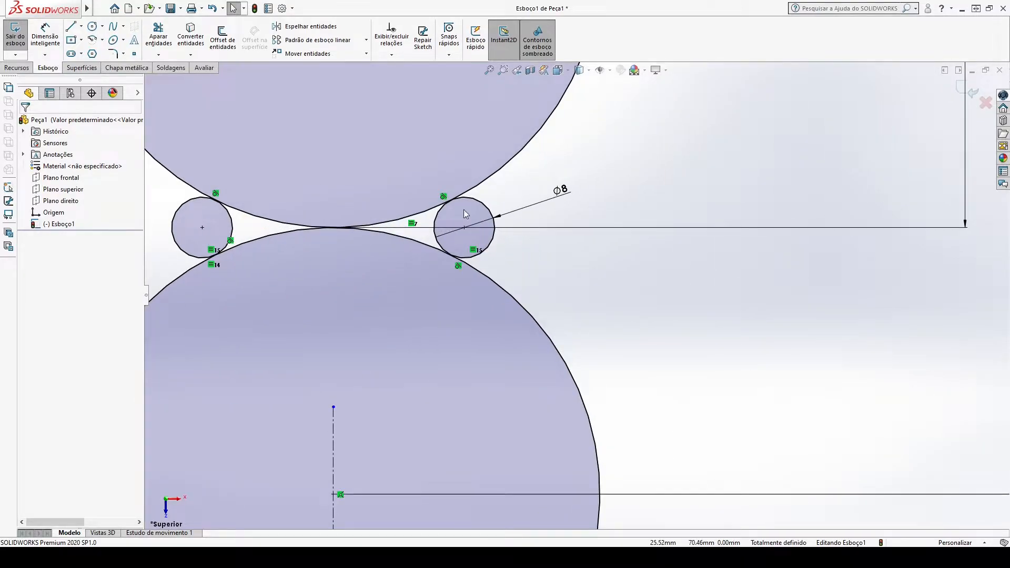
{"action": "scroll", "coordinate": [576, 274], "scroll_direction": "up", "scroll_amount": 4}
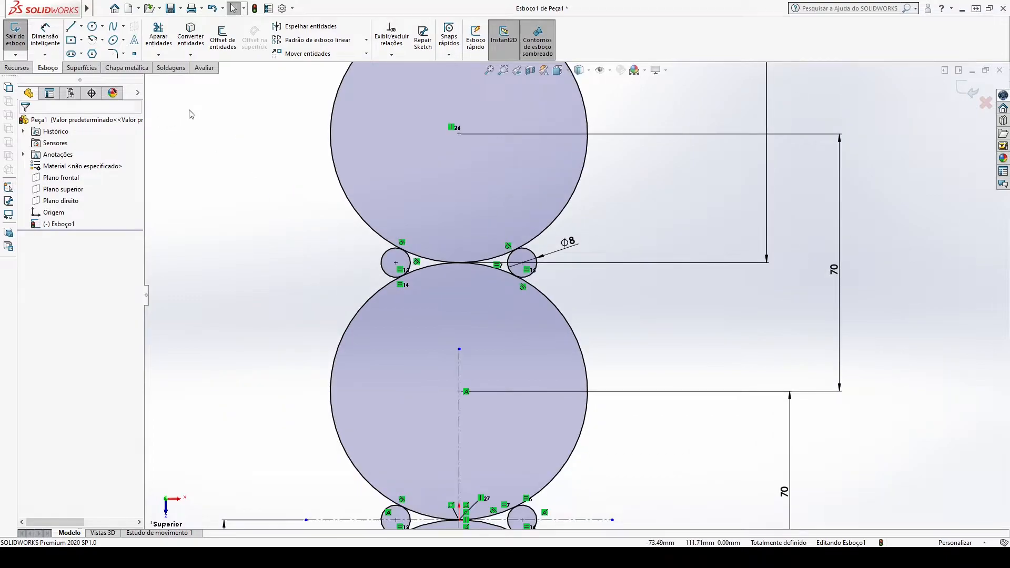
{"action": "left_click", "coordinate": [158, 38]}
{"action": "scroll", "coordinate": [512, 251], "scroll_direction": "down", "scroll_amount": 4}
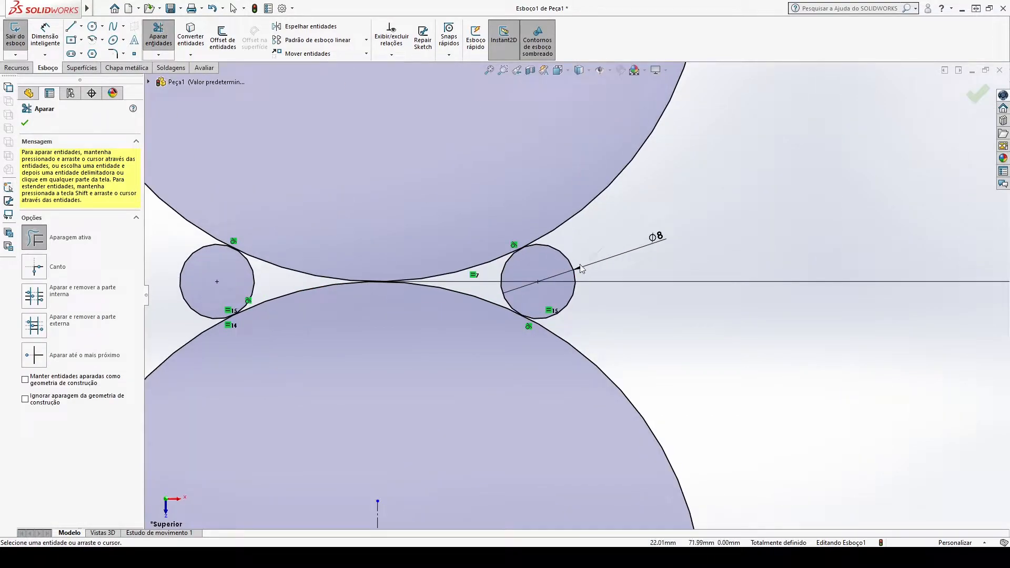
{"action": "left_click_drag", "start_coordinate": [609, 245], "coordinate": [566, 268]}
{"action": "scroll", "coordinate": [539, 283], "scroll_direction": "up", "scroll_amount": 4}
{"action": "scroll", "coordinate": [342, 264], "scroll_direction": "down", "scroll_amount": 3}
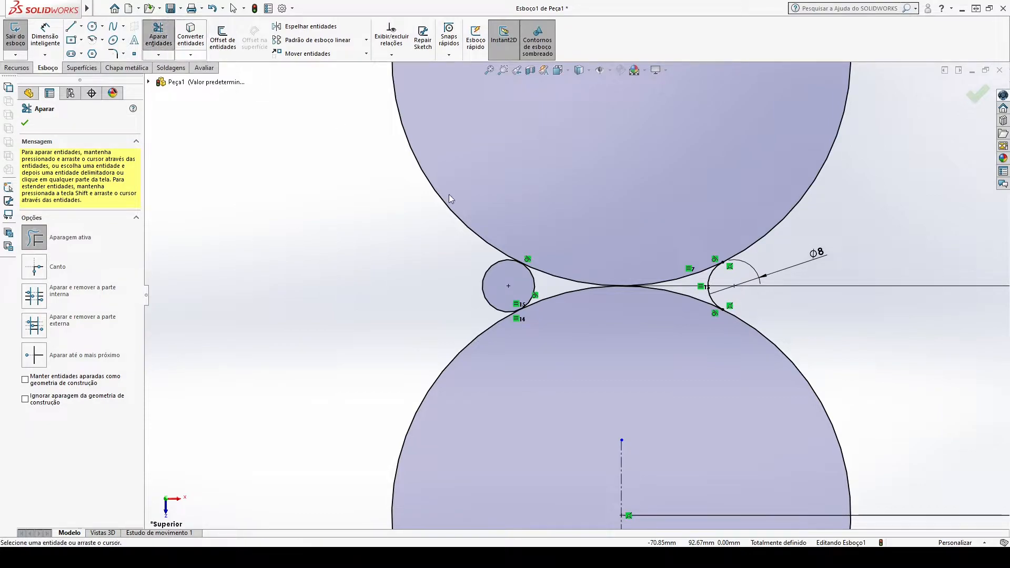
{"action": "left_click_drag", "start_coordinate": [461, 272], "coordinate": [481, 284]}
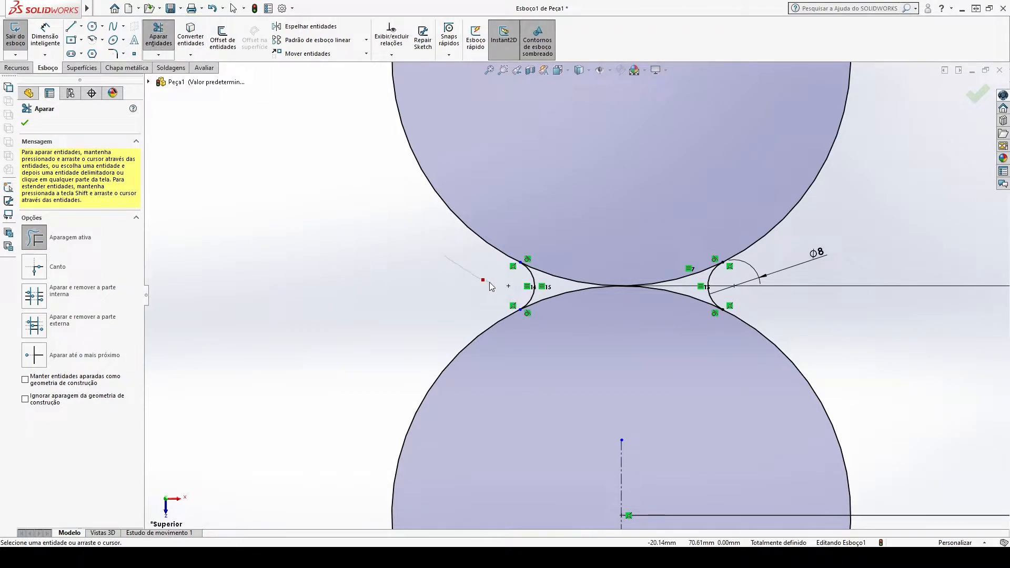
Trim the outer portions of the two small circles beside the origin, keeping only their inward-facing arcs
{"action": "scroll", "coordinate": [462, 295], "scroll_direction": "up", "scroll_amount": 5}
{"action": "scroll", "coordinate": [576, 334], "scroll_direction": "down", "scroll_amount": 3}
{"action": "scroll", "coordinate": [624, 413], "scroll_direction": "down", "scroll_amount": 3}
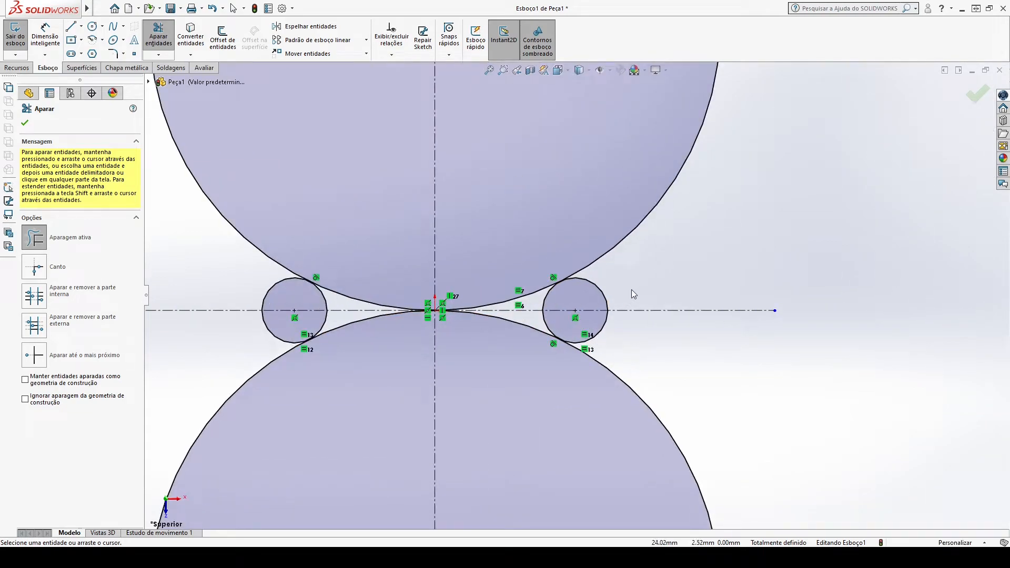
{"action": "left_click_drag", "start_coordinate": [616, 304], "coordinate": [428, 298]}
{"action": "left_click_drag", "start_coordinate": [621, 337], "coordinate": [593, 329]}
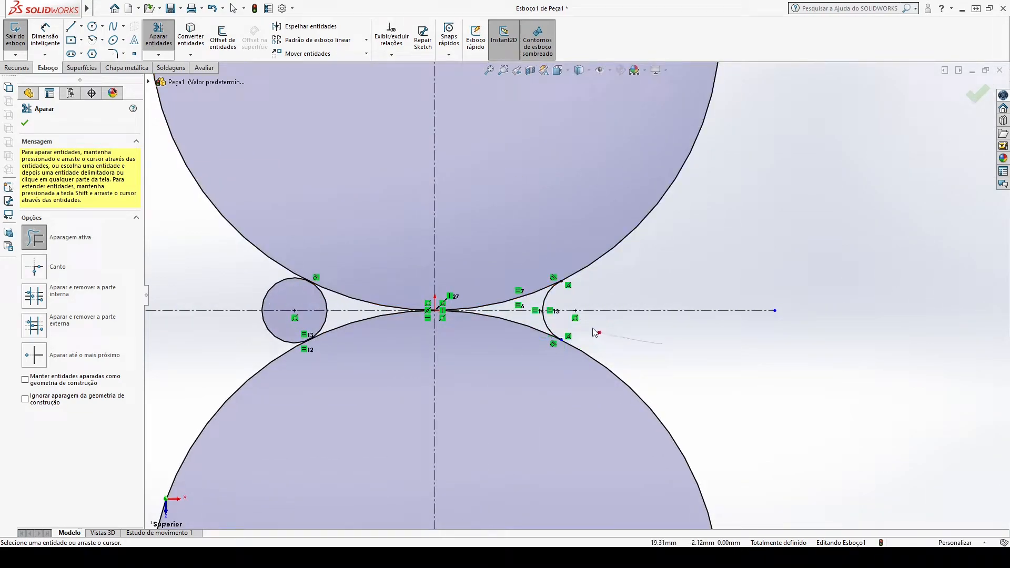
{"action": "mouse_move", "coordinate": [251, 286]}
{"action": "left_mouse_down"}
{"action": "mouse_move", "coordinate": [283, 297]}
{"action": "mouse_move", "coordinate": [244, 340]}
{"action": "mouse_move", "coordinate": [280, 331]}
{"action": "left_mouse_up"}
Trim off the outer portions of both small circles at the lowest contact point
{"action": "scroll", "coordinate": [534, 375], "scroll_direction": "up", "scroll_amount": 5}
{"action": "scroll", "coordinate": [578, 437], "scroll_direction": "down", "scroll_amount": 6}
{"action": "left_click_drag", "start_coordinate": [605, 342], "coordinate": [533, 344]}
{"action": "scroll", "coordinate": [533, 347], "scroll_direction": "up", "scroll_amount": 5}
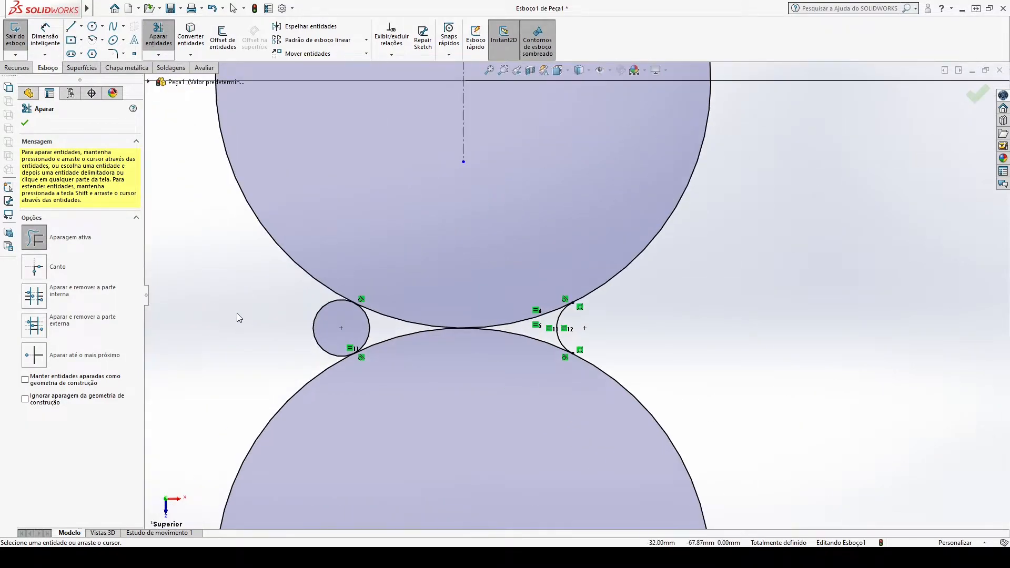
{"action": "left_click_drag", "start_coordinate": [261, 318], "coordinate": [333, 326]}
Trim the large-circle segments between the two small arcs at the lowest contact point to open the neck
{"action": "scroll", "coordinate": [368, 356], "scroll_direction": "up", "scroll_amount": 2}
{"action": "scroll", "coordinate": [608, 383], "scroll_direction": "up", "scroll_amount": 6}
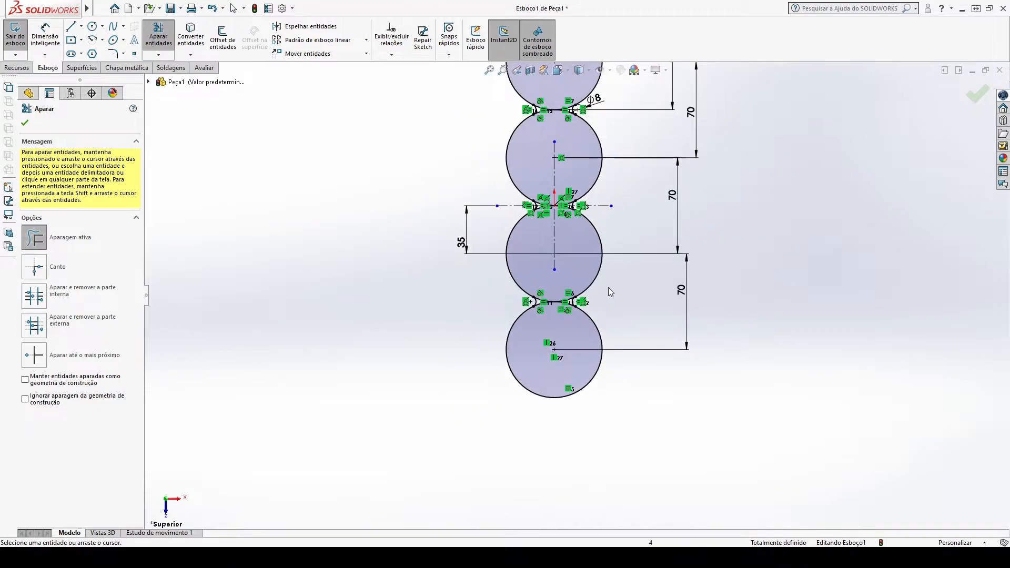
{"action": "scroll", "coordinate": [573, 312], "scroll_direction": "down", "scroll_amount": 6}
{"action": "scroll", "coordinate": [572, 312], "scroll_direction": "down", "scroll_amount": 3}
{"action": "mouse_move", "coordinate": [593, 331]}
{"action": "left_mouse_down"}
{"action": "mouse_move", "coordinate": [586, 363]}
{"action": "mouse_move", "coordinate": [492, 264]}
{"action": "mouse_move", "coordinate": [450, 359]}
{"action": "mouse_move", "coordinate": [459, 377]}
{"action": "left_mouse_up"}
Trim the large-circle segments on both sides of the origin between the middle pair of small arcs
{"action": "scroll", "coordinate": [460, 377], "scroll_direction": "up", "scroll_amount": 6}
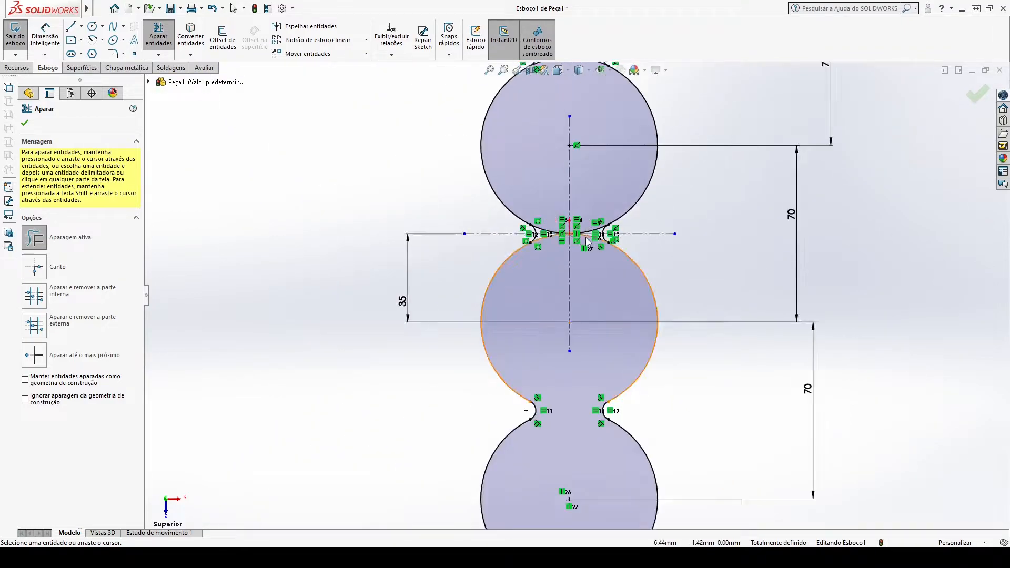
{"action": "scroll", "coordinate": [587, 242], "scroll_direction": "down", "scroll_amount": 5}
{"action": "left_click_drag", "start_coordinate": [604, 194], "coordinate": [597, 283]}
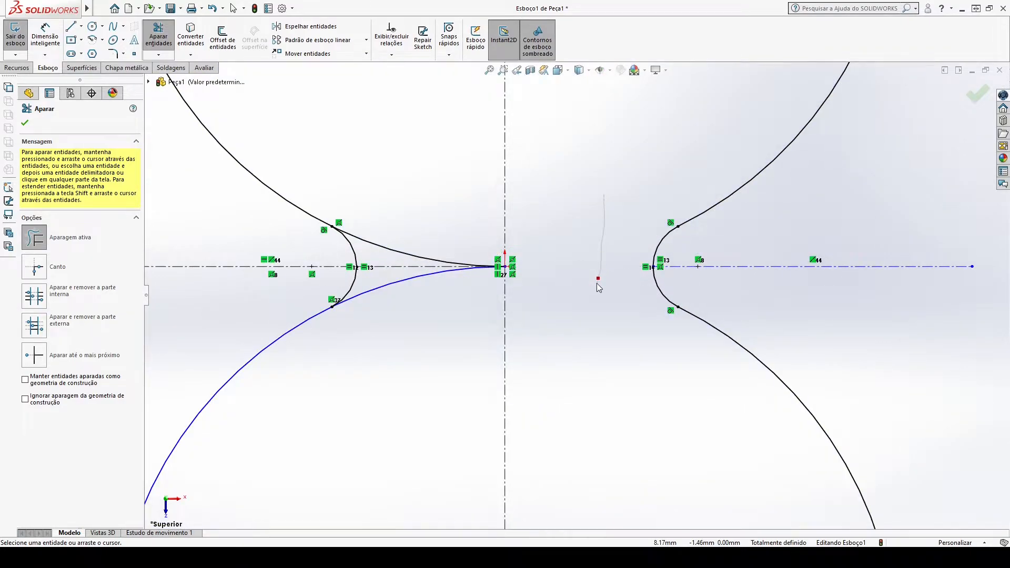
{"action": "left_click_drag", "start_coordinate": [437, 197], "coordinate": [403, 285]}
Trim the large-circle segments between the uppermost pair of small arcs and finish trimming the outline
{"action": "scroll", "coordinate": [469, 292], "scroll_direction": "up", "scroll_amount": 9}
{"action": "scroll", "coordinate": [588, 221], "scroll_direction": "down", "scroll_amount": 6}
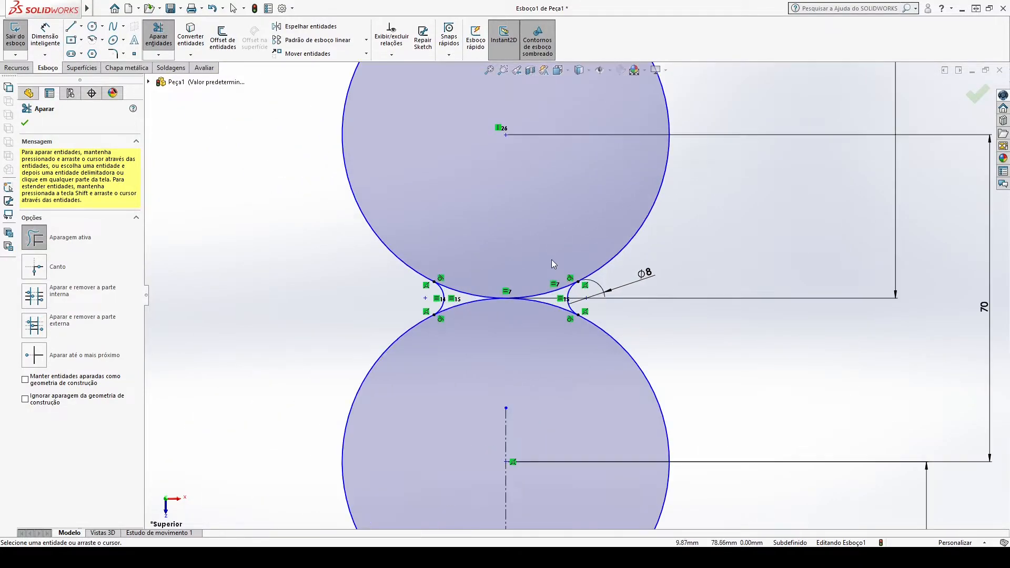
{"action": "scroll", "coordinate": [555, 284], "scroll_direction": "down", "scroll_amount": 5}
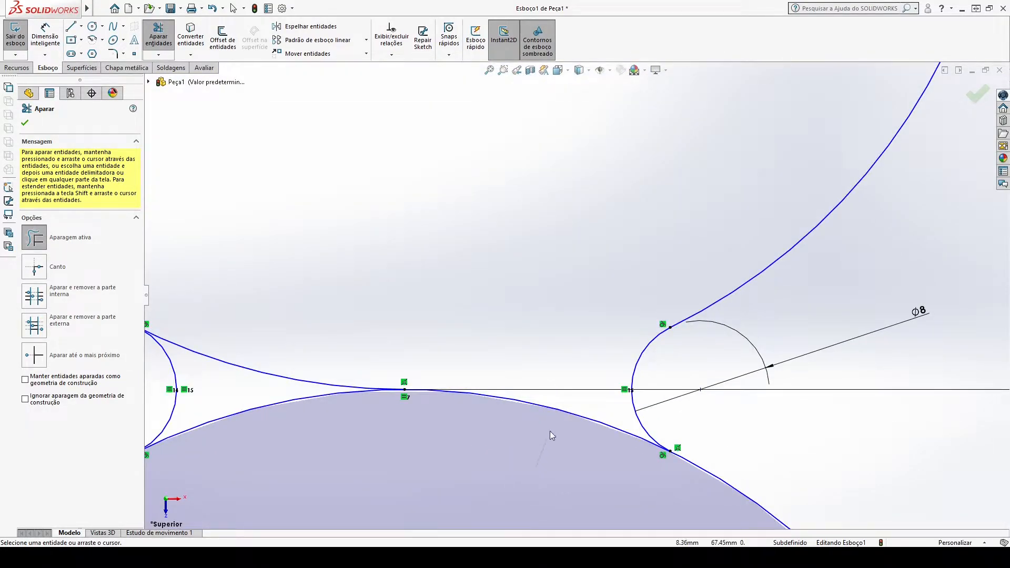
{"action": "mouse_move", "coordinate": [550, 432]}
{"action": "left_mouse_down"}
{"action": "mouse_move", "coordinate": [399, 359]}
{"action": "mouse_move", "coordinate": [267, 363]}
{"action": "mouse_move", "coordinate": [253, 415]}
{"action": "mouse_move", "coordinate": [466, 327]}
{"action": "left_mouse_up"}
{"action": "scroll", "coordinate": [466, 331], "scroll_direction": "up", "scroll_amount": 10}
{"action": "scroll", "coordinate": [620, 368], "scroll_direction": "down", "scroll_amount": 2}
{"action": "scroll", "coordinate": [555, 280], "scroll_direction": "up", "scroll_amount": 2}
{"action": "scroll", "coordinate": [206, 127], "scroll_direction": "down", "scroll_amount": 1}
{"action": "left_click", "coordinate": [24, 123]}
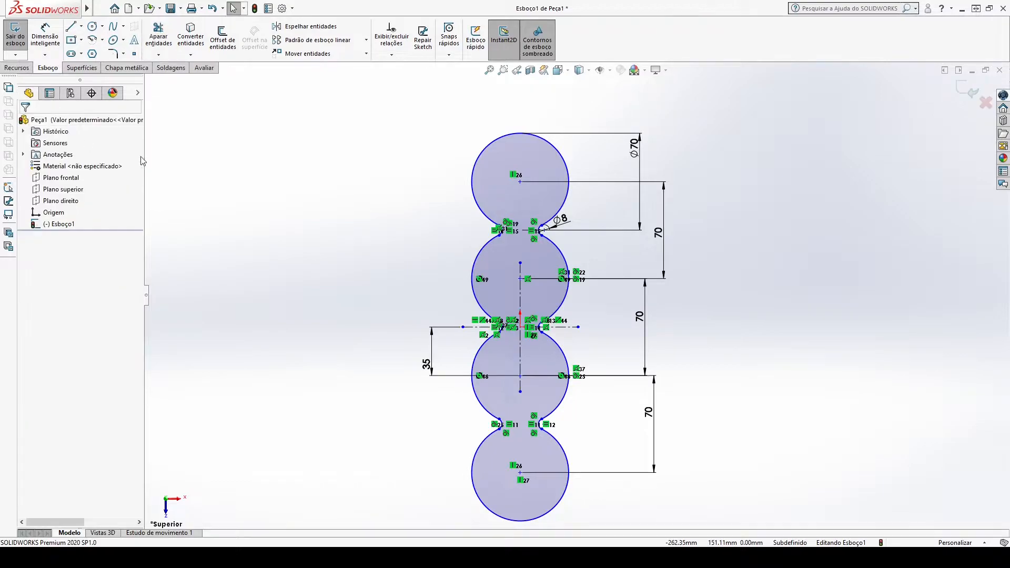
Add a vertical relation between the lowest large arc's center, the origin and the uppermost large arc's center
{"action": "key", "text": "f"}
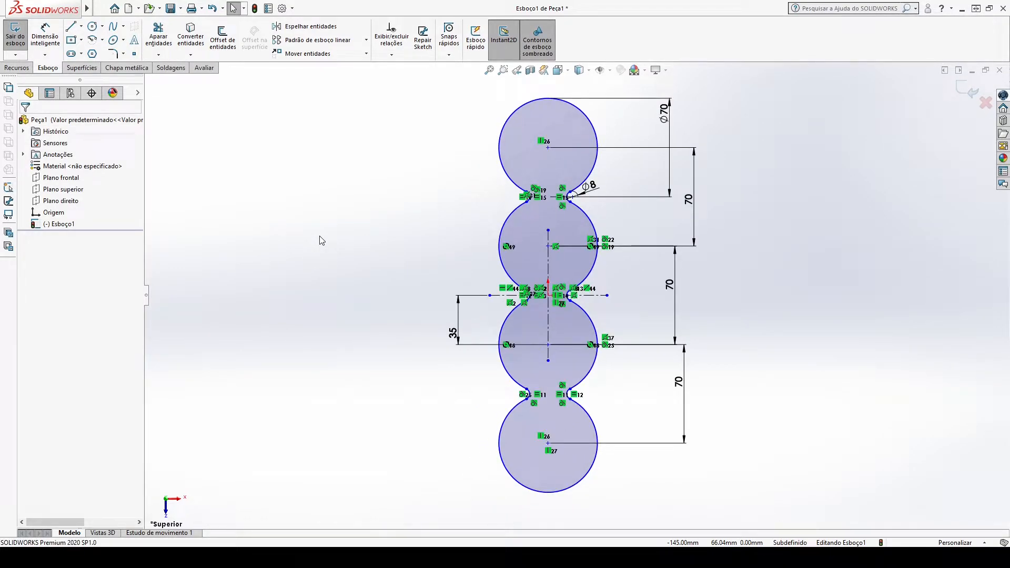
{"action": "left_click", "coordinate": [547, 443]}
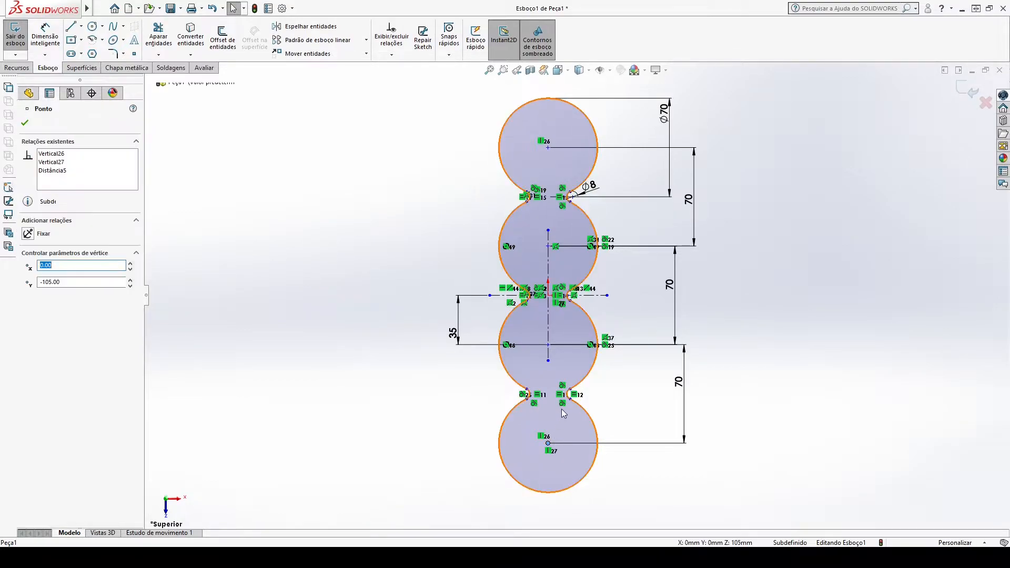
{"action": "left_click", "coordinate": [548, 296], "text": "ctrl"}
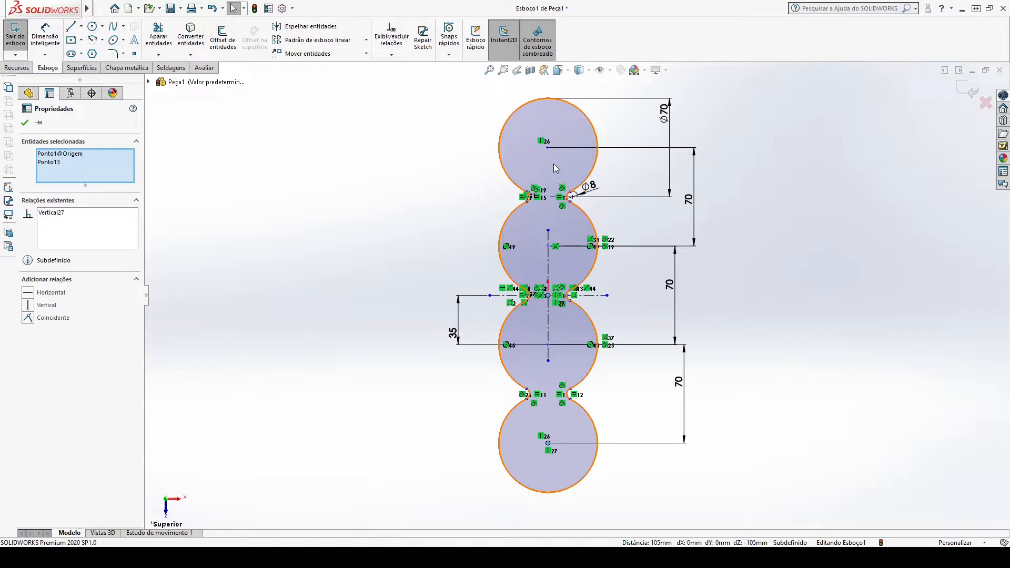
{"action": "left_click", "coordinate": [548, 149], "text": "ctrl"}
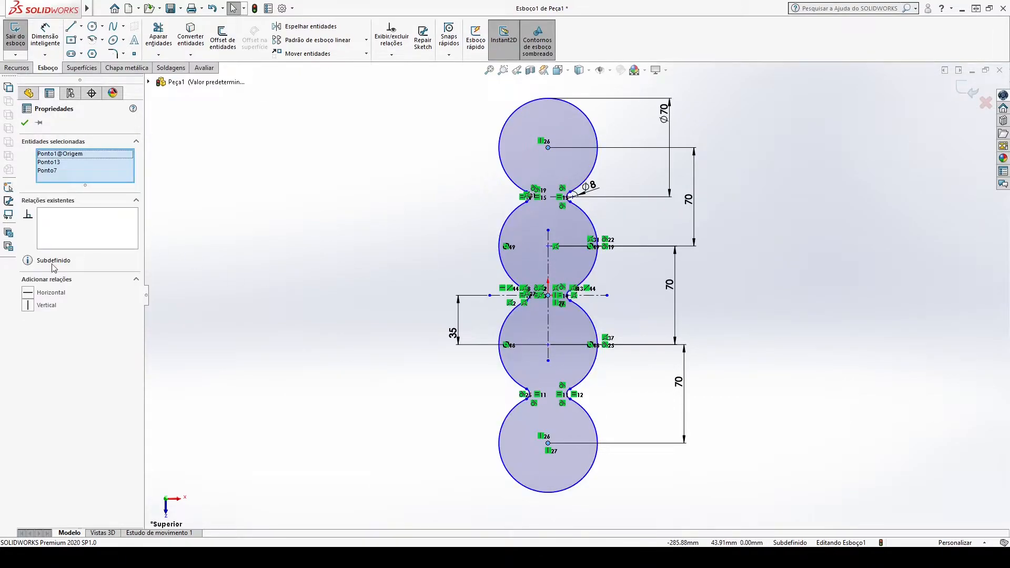
{"action": "left_click", "coordinate": [31, 304]}
{"action": "key", "text": "Escape"}
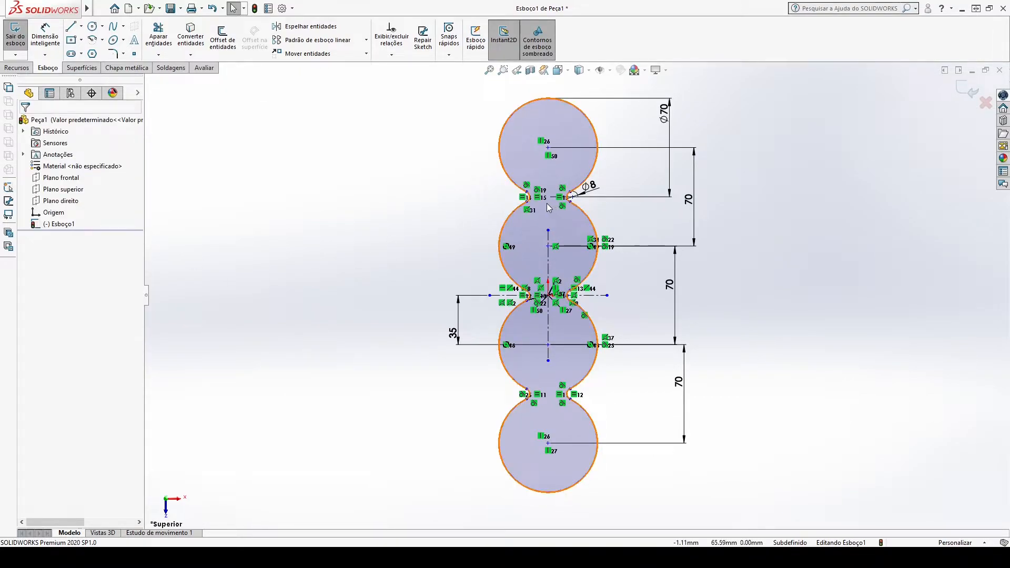
{"action": "key", "text": "d"}
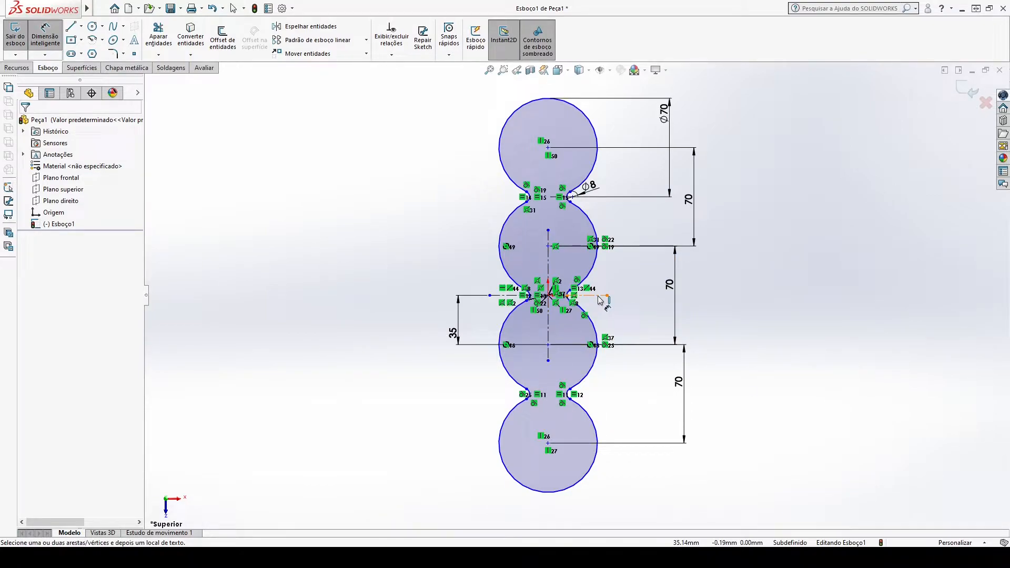
{"action": "scroll", "coordinate": [608, 346], "scroll_direction": "down", "scroll_amount": 2}
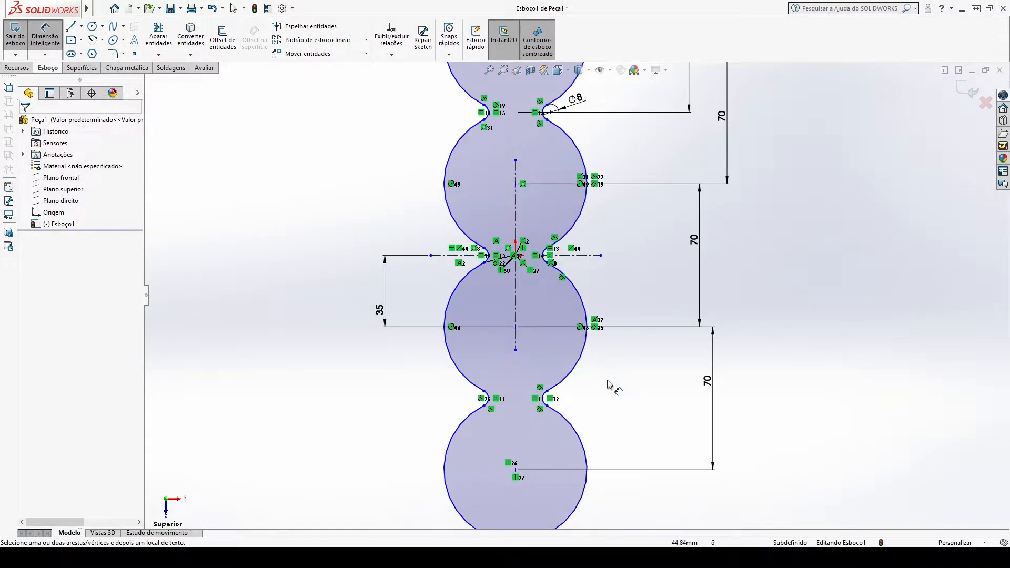
{"action": "scroll", "coordinate": [608, 387], "scroll_direction": "up", "scroll_amount": 5}
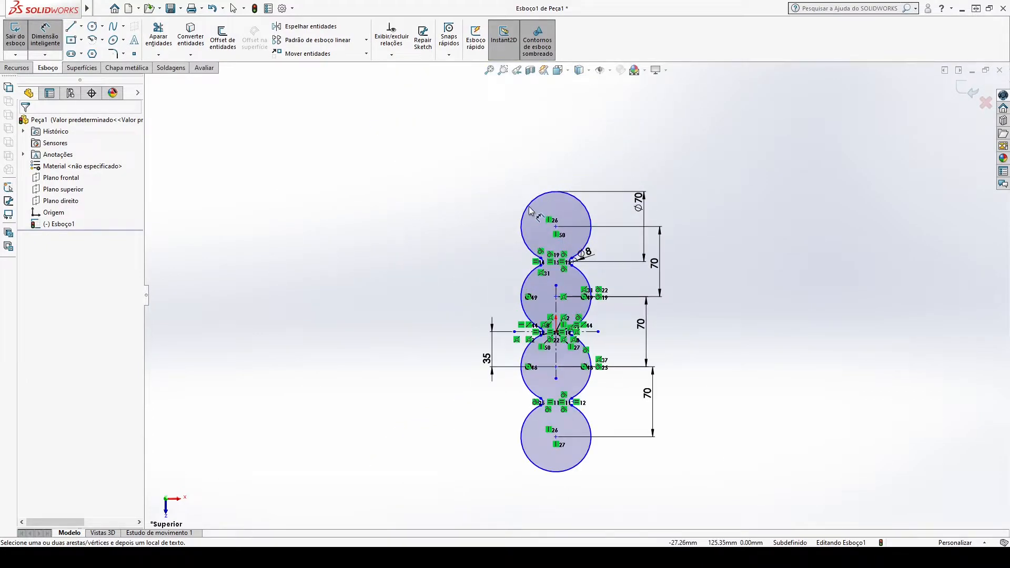
{"action": "left_click", "coordinate": [530, 211]}
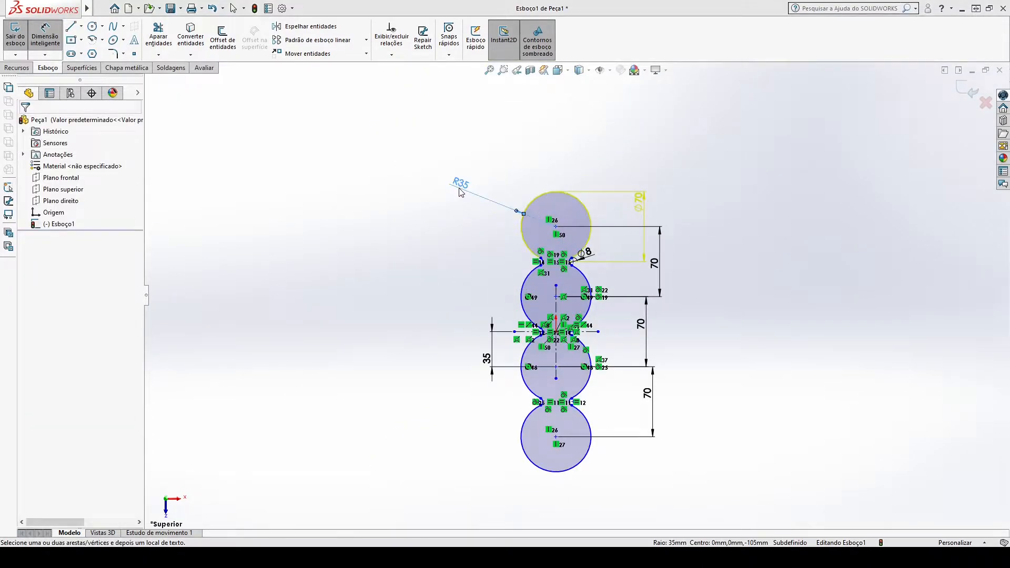
{"action": "key", "text": "Escape"}
Add a horizontal relation between the centers of the two small arcs at the uppermost neck
{"action": "scroll", "coordinate": [623, 255], "scroll_direction": "down", "scroll_amount": 6}
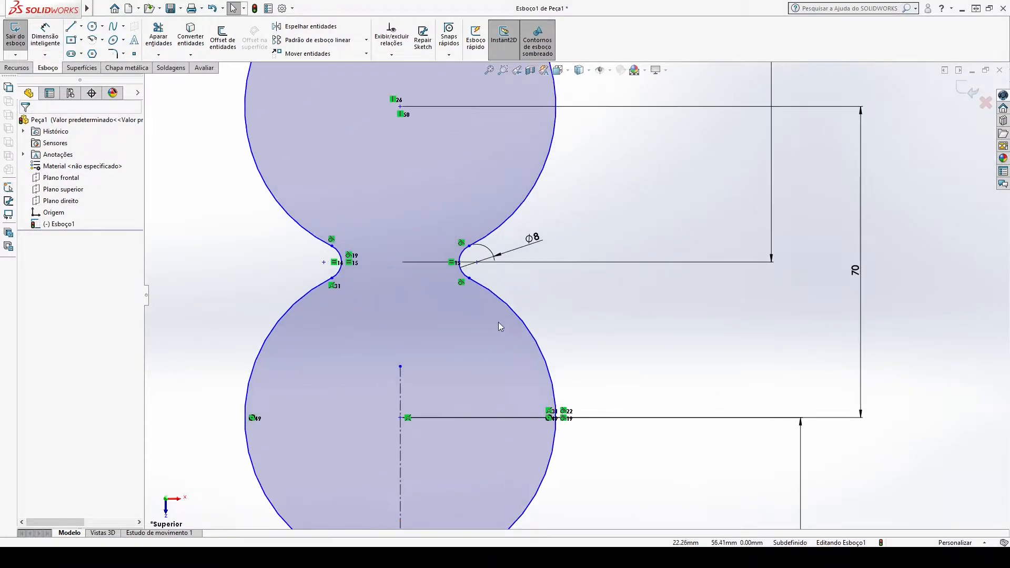
{"action": "left_click", "coordinate": [477, 262]}
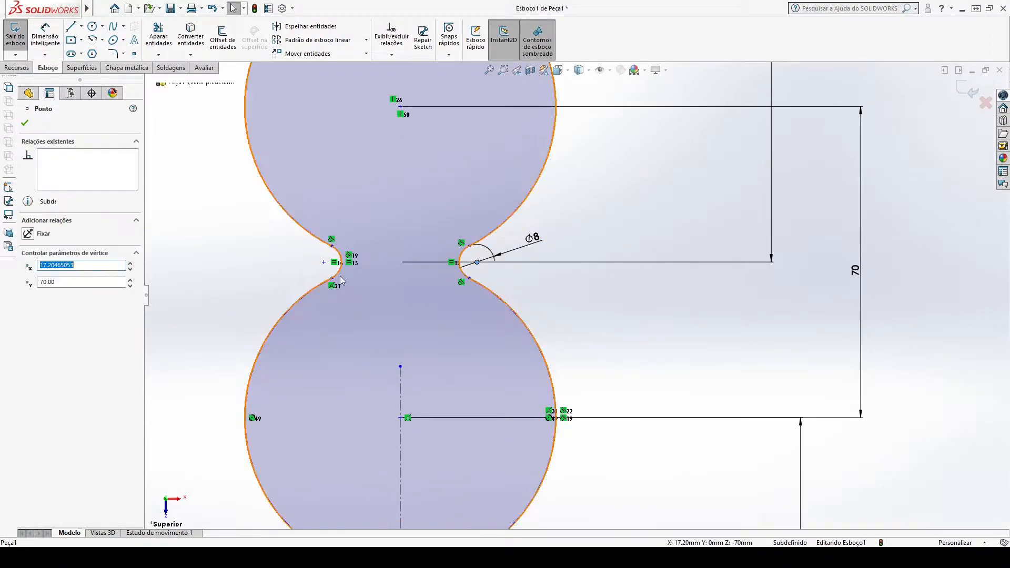
{"action": "left_click", "coordinate": [324, 263], "text": "ctrl"}
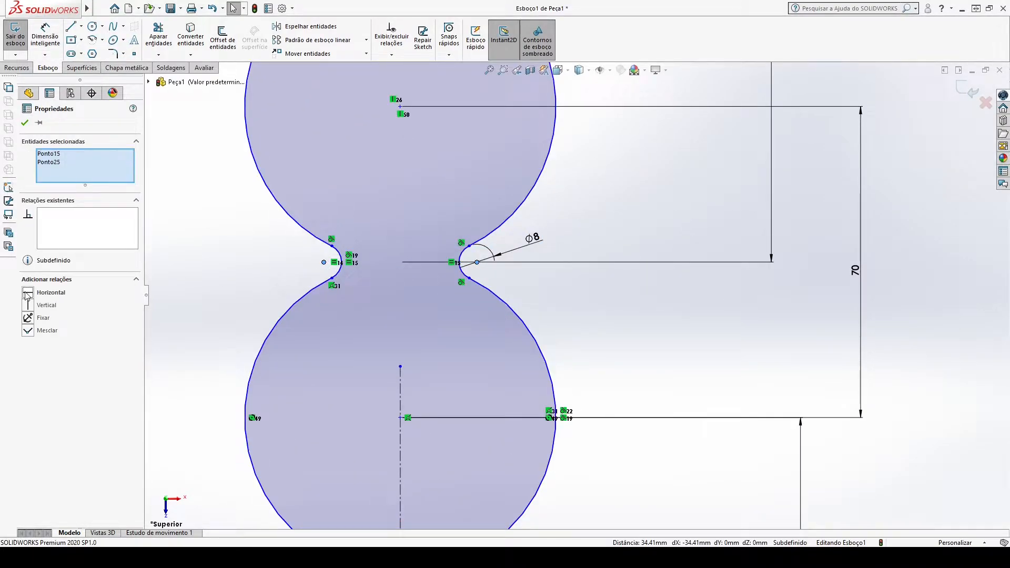
{"action": "left_click", "coordinate": [27, 292]}
{"action": "left_click", "coordinate": [232, 279]}
Align the centers of the two small arcs beside the origin with a horizontal relation
{"action": "scroll", "coordinate": [426, 326], "scroll_direction": "up", "scroll_amount": 5}
{"action": "scroll", "coordinate": [537, 364], "scroll_direction": "down", "scroll_amount": 3}
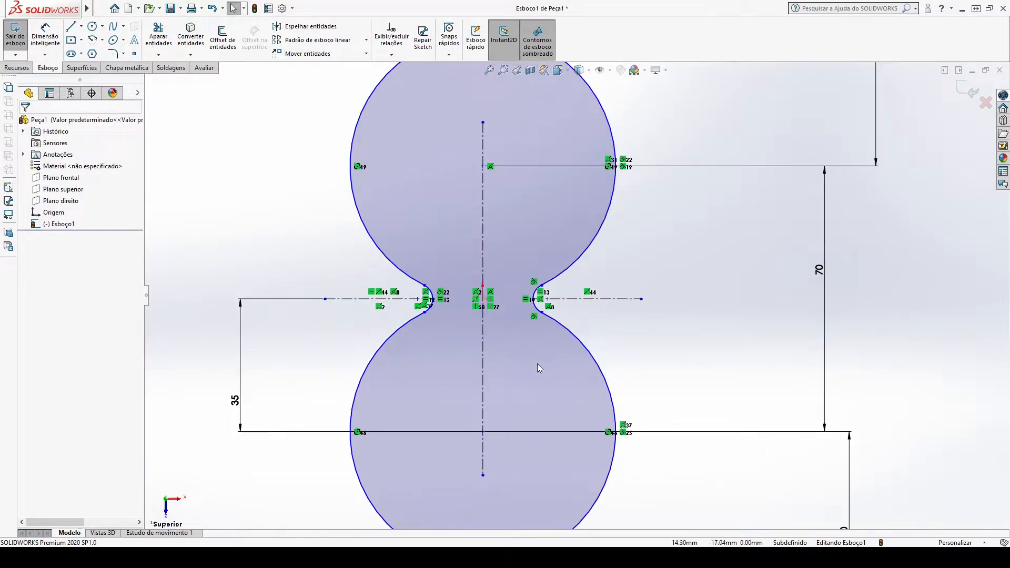
{"action": "scroll", "coordinate": [538, 365], "scroll_direction": "down", "scroll_amount": 1}
{"action": "left_click", "coordinate": [539, 296]}
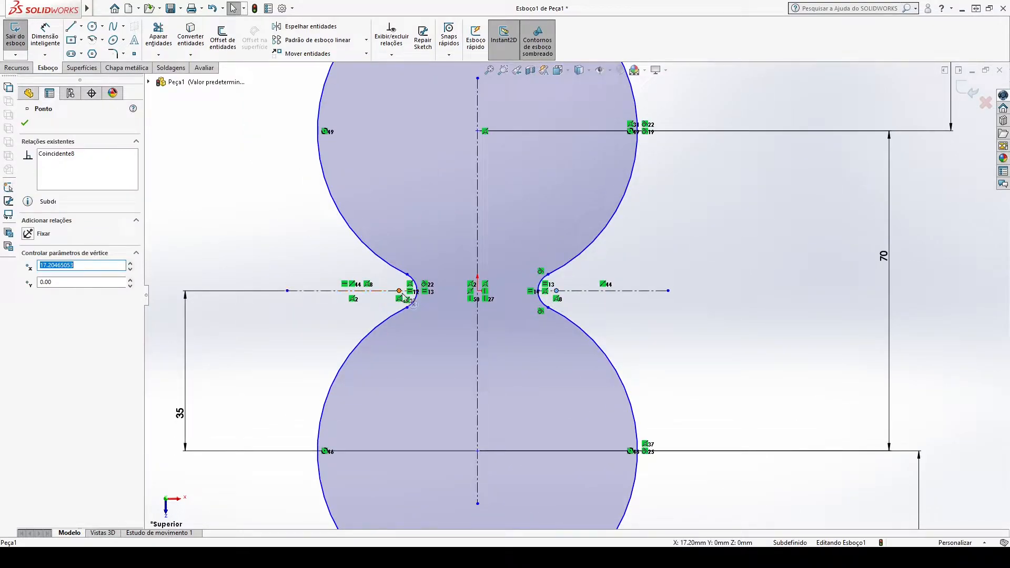
{"action": "left_click", "coordinate": [399, 291], "text": "ctrl"}
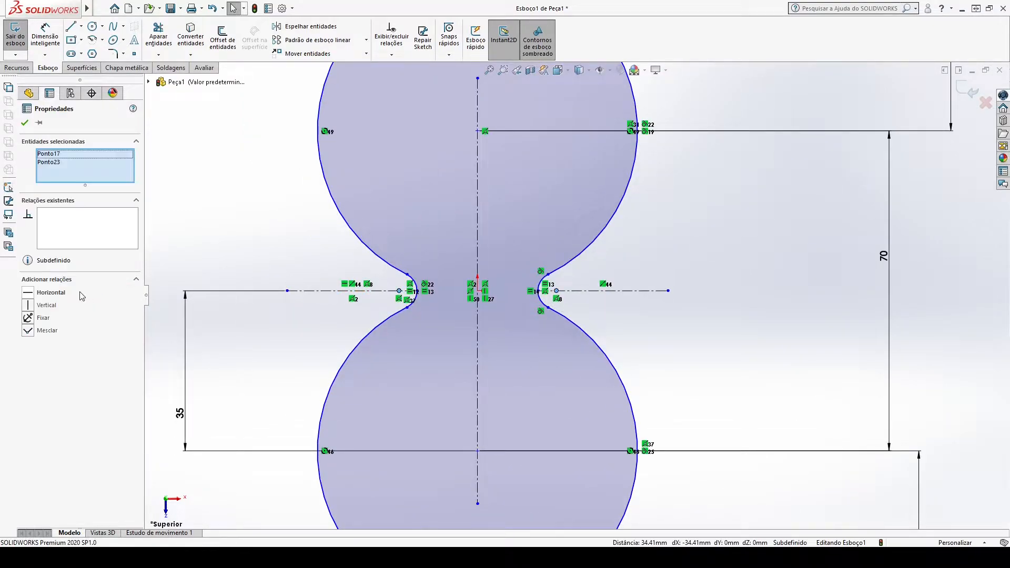
{"action": "left_click", "coordinate": [28, 297]}
{"action": "key", "text": "Escape"}
Dimension the vertical distance from the center of the large arc just below the origin to the horizontal centerline's left end
{"action": "scroll", "coordinate": [560, 332], "scroll_direction": "up", "scroll_amount": 3}
{"action": "scroll", "coordinate": [521, 289], "scroll_direction": "down", "scroll_amount": 2}
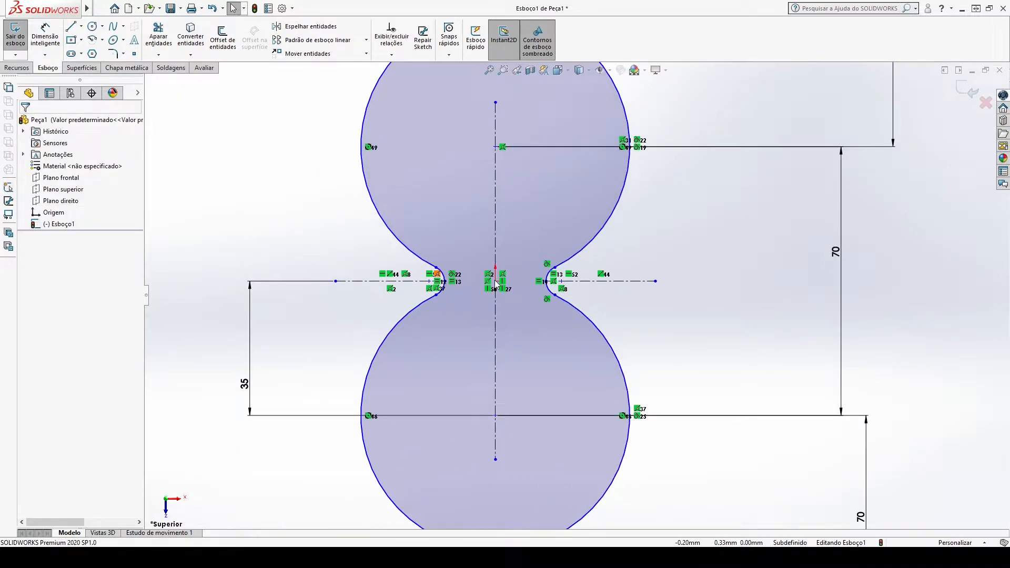
{"action": "scroll", "coordinate": [495, 282], "scroll_direction": "up", "scroll_amount": 2}
{"action": "key", "text": "d"}
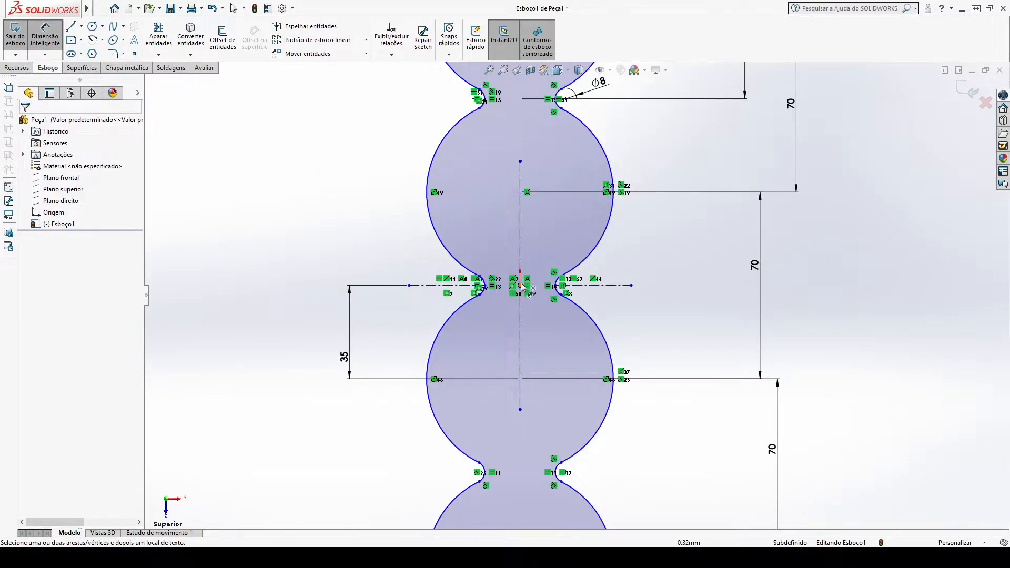
{"action": "left_click", "coordinate": [519, 380]}
{"action": "left_click", "coordinate": [410, 286]}
{"action": "left_click", "coordinate": [293, 287]}
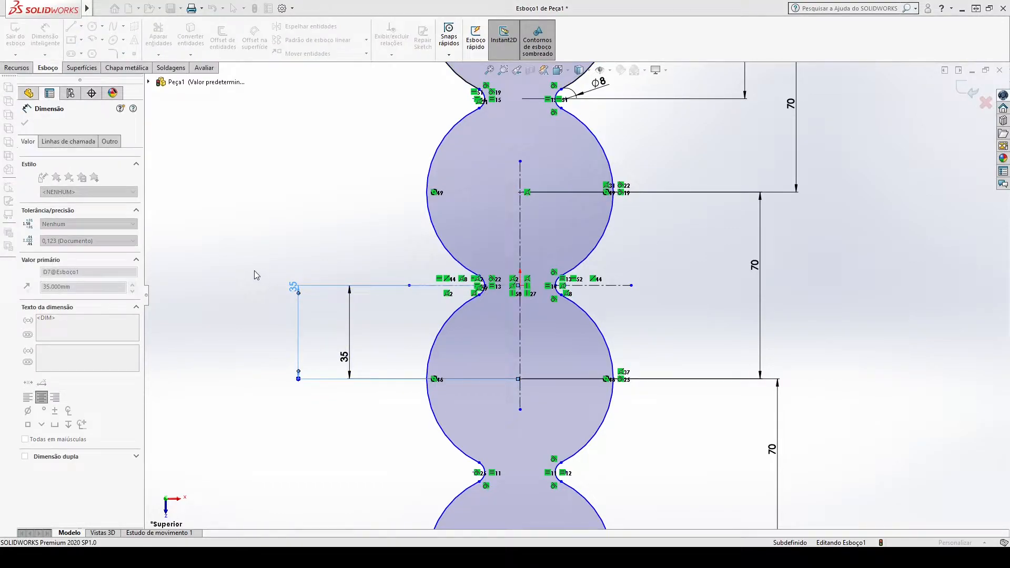
{"action": "key", "text": "Escape"}
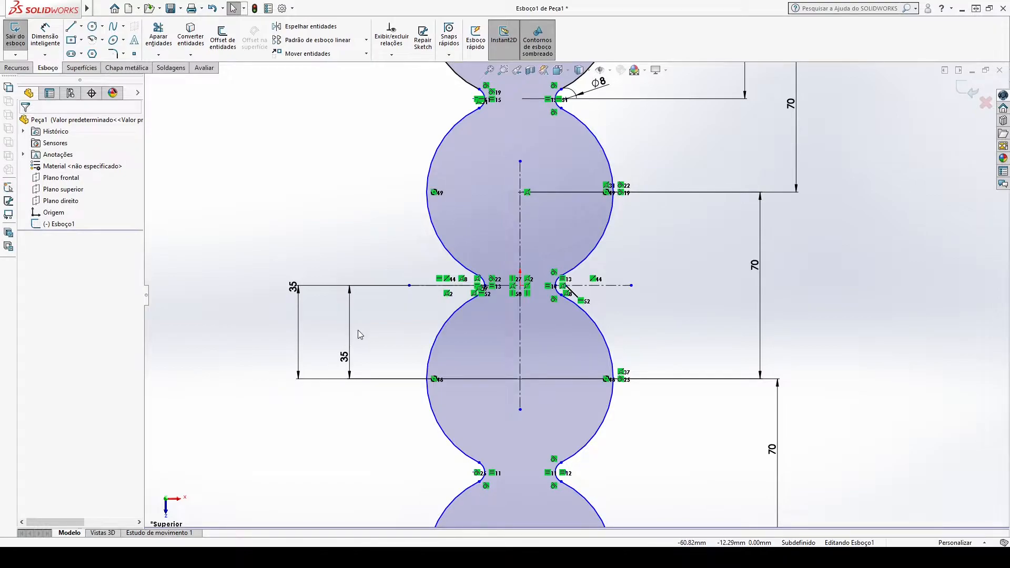
Move the 35 mm vertical dimension farther out beside the outline
{"action": "mouse_move", "coordinate": [378, 302]}
{"action": "left_mouse_down"}
{"action": "mouse_move", "coordinate": [337, 339]}
{"action": "mouse_move", "coordinate": [351, 325]}
{"action": "mouse_move", "coordinate": [342, 309]}
{"action": "left_mouse_up"}
{"action": "left_click", "coordinate": [614, 323]}
{"action": "scroll", "coordinate": [616, 324], "scroll_direction": "up", "scroll_amount": 2}
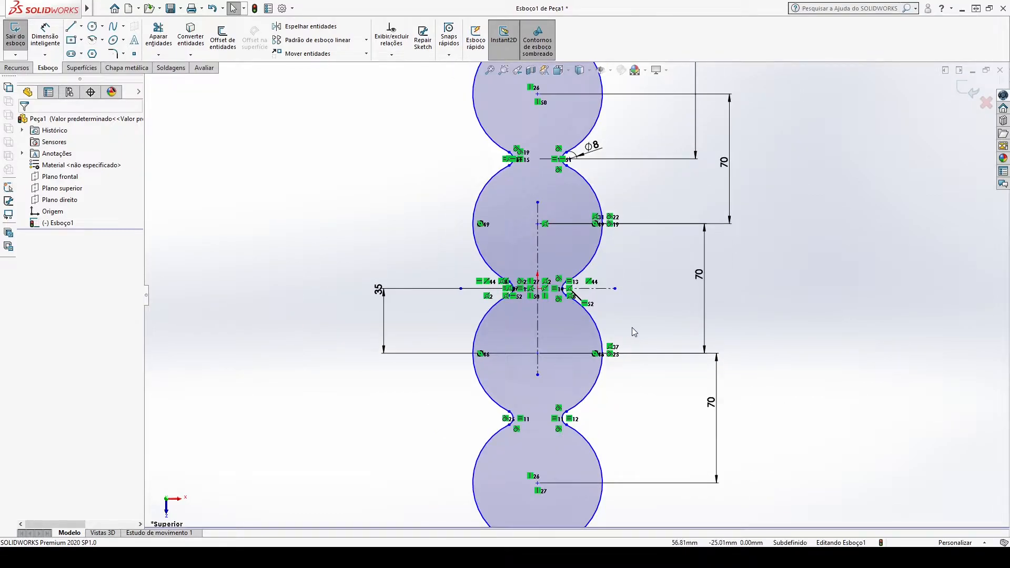
Add a vertical relation between the centers of the uppermost large arc and the large arc just above the origin
{"action": "scroll", "coordinate": [567, 216], "scroll_direction": "down", "scroll_amount": 4}
{"action": "scroll", "coordinate": [564, 215], "scroll_direction": "up", "scroll_amount": 2}
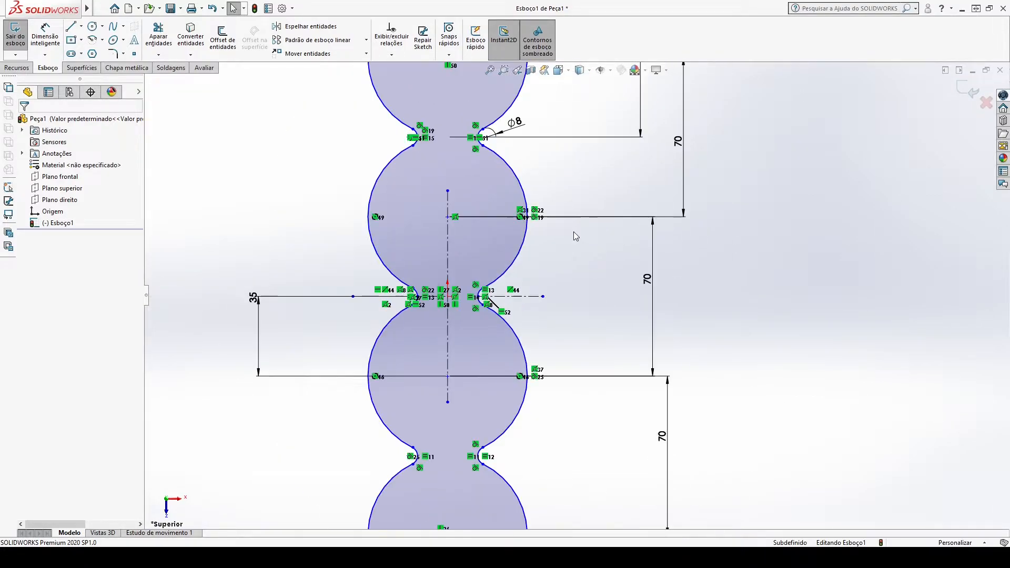
{"action": "scroll", "coordinate": [574, 231], "scroll_direction": "up", "scroll_amount": 2}
{"action": "scroll", "coordinate": [558, 229], "scroll_direction": "down", "scroll_amount": 5}
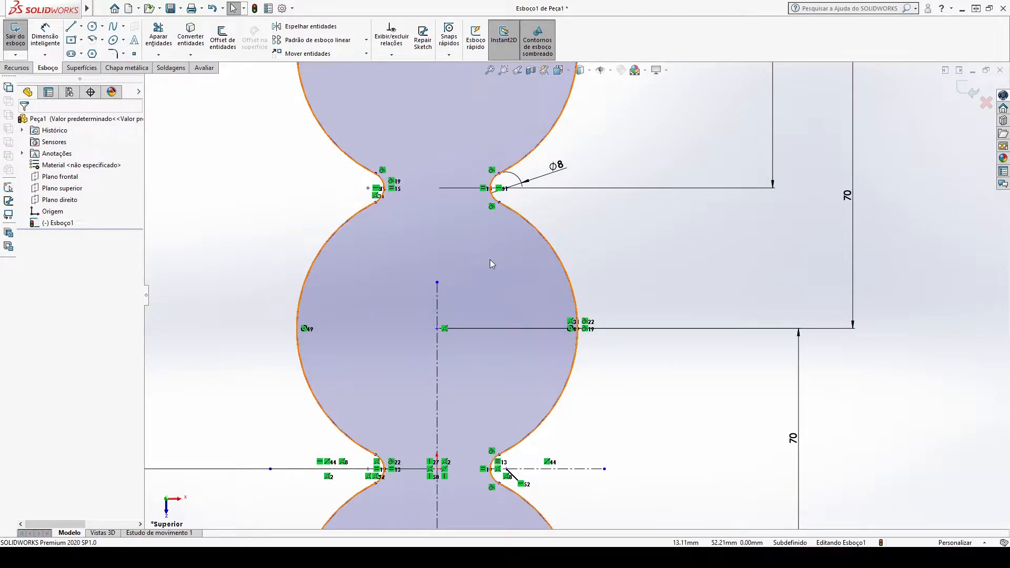
{"action": "scroll", "coordinate": [490, 260], "scroll_direction": "up", "scroll_amount": 4}
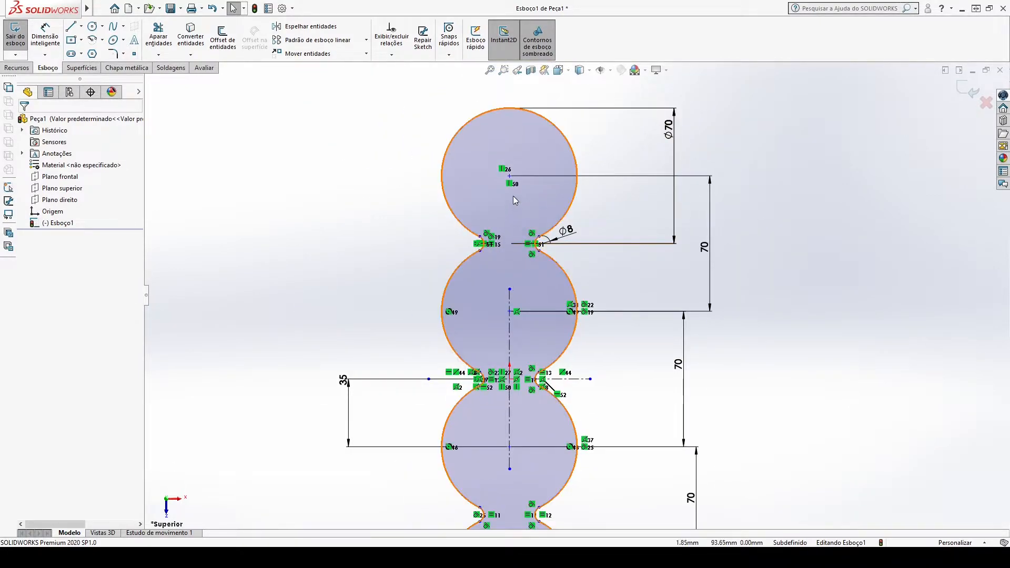
{"action": "left_click", "coordinate": [509, 312]}
{"action": "left_click", "coordinate": [509, 312], "text": "ctrl"}
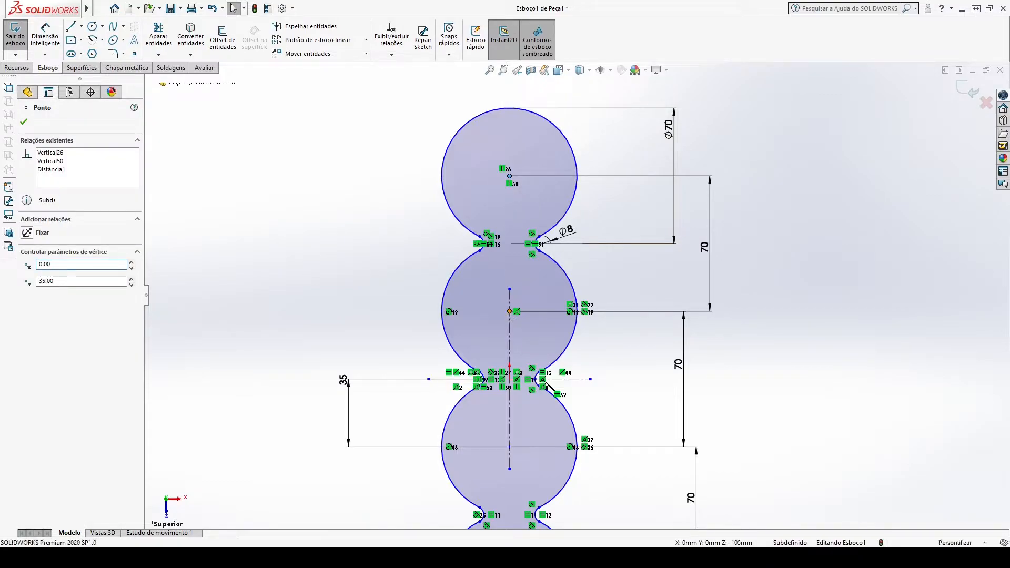
{"action": "left_click", "coordinate": [41, 308]}
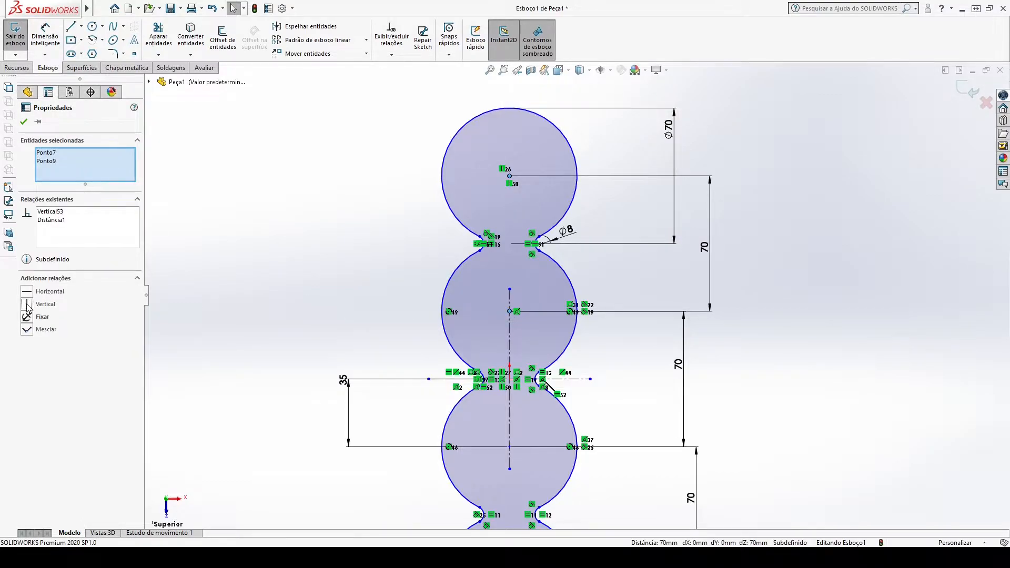
{"action": "left_click", "coordinate": [491, 300]}
Add a horizontal relation between the centers of the two small arcs at the lowest neck
{"action": "scroll", "coordinate": [491, 300], "scroll_direction": "up", "scroll_amount": 1}
{"action": "scroll", "coordinate": [574, 447], "scroll_direction": "down", "scroll_amount": 1}
{"action": "scroll", "coordinate": [574, 447], "scroll_direction": "down", "scroll_amount": 1}
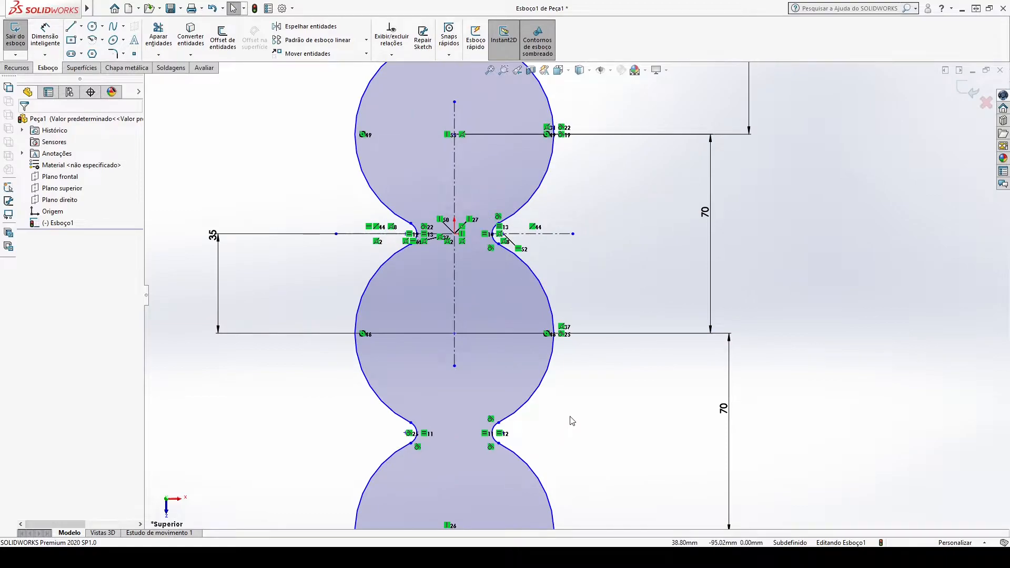
{"action": "scroll", "coordinate": [570, 400], "scroll_direction": "up", "scroll_amount": 2}
{"action": "scroll", "coordinate": [568, 357], "scroll_direction": "down", "scroll_amount": 2}
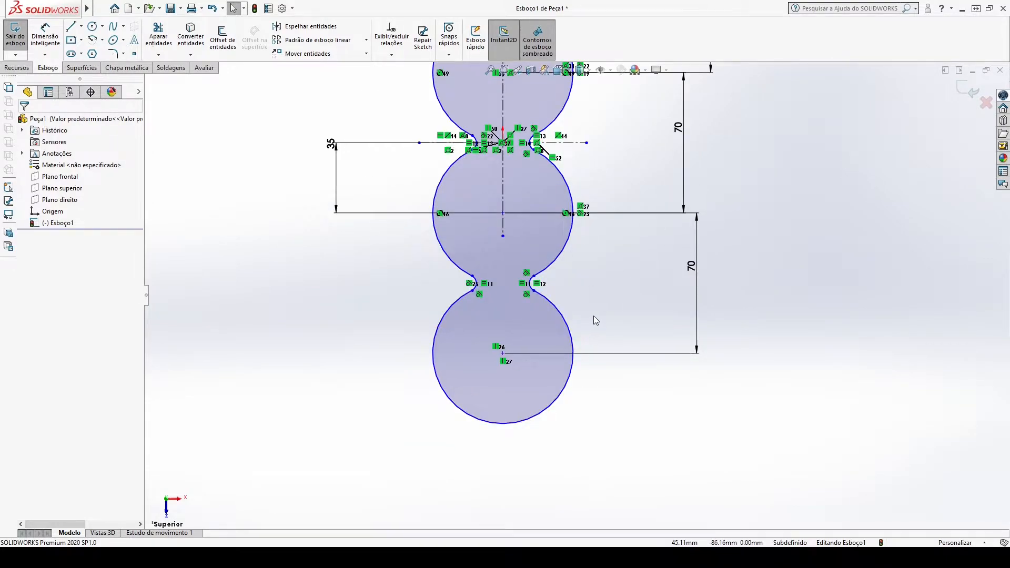
{"action": "scroll", "coordinate": [596, 321], "scroll_direction": "up", "scroll_amount": 2}
{"action": "scroll", "coordinate": [555, 301], "scroll_direction": "down", "scroll_amount": 5}
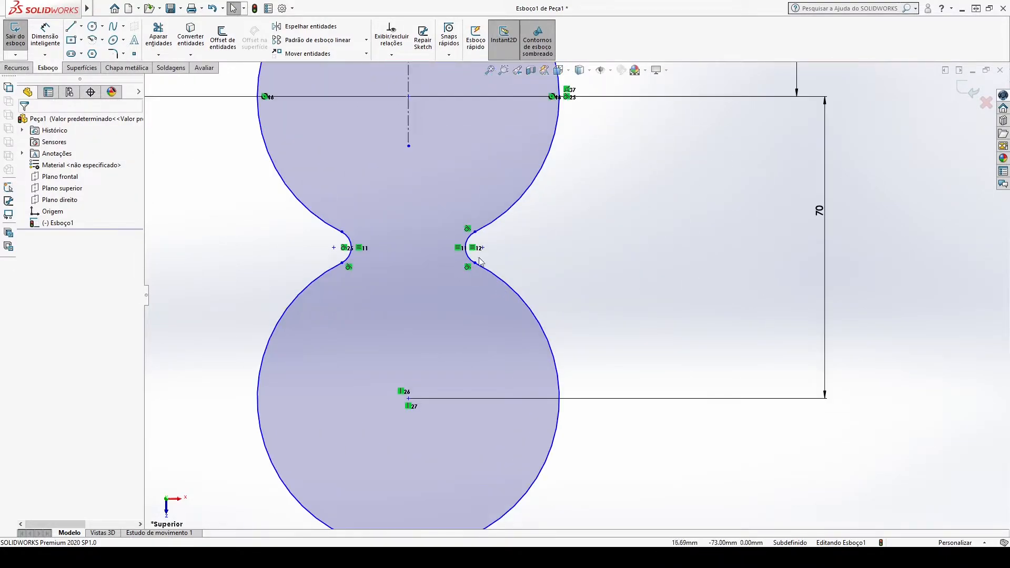
{"action": "left_click", "coordinate": [333, 247]}
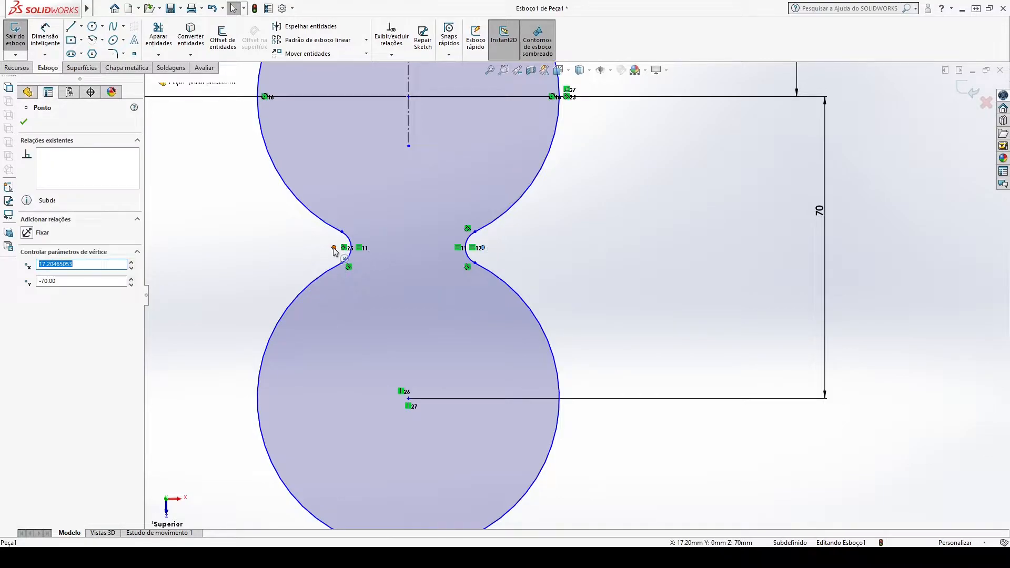
{"action": "left_click", "coordinate": [483, 247], "text": "ctrl"}
{"action": "left_click", "coordinate": [50, 291]}
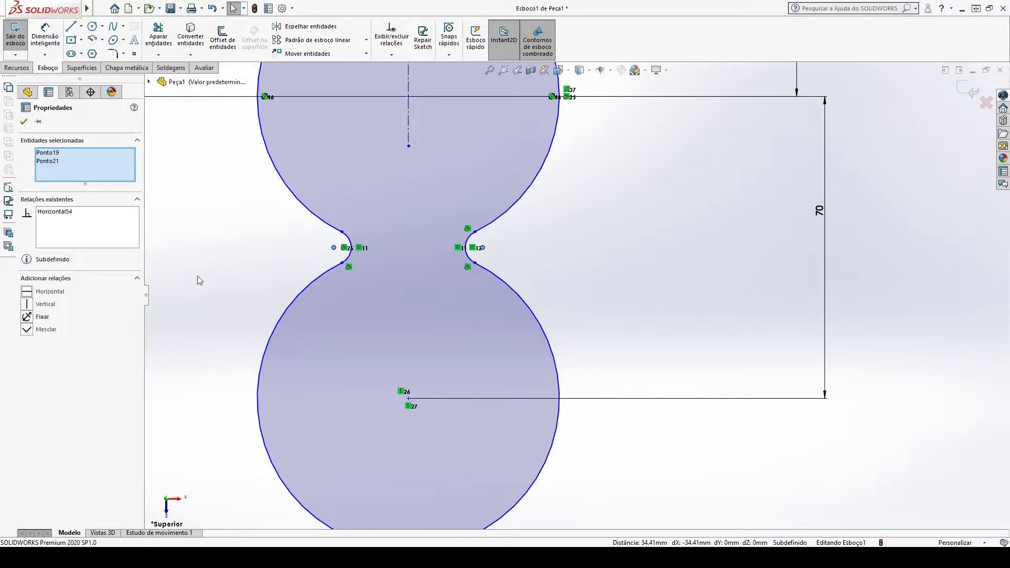
{"action": "left_click", "coordinate": [232, 270]}
Examine the outline, its relations and dimensions for arcs that are still under defined
{"action": "scroll", "coordinate": [646, 297], "scroll_direction": "up", "scroll_amount": 5}
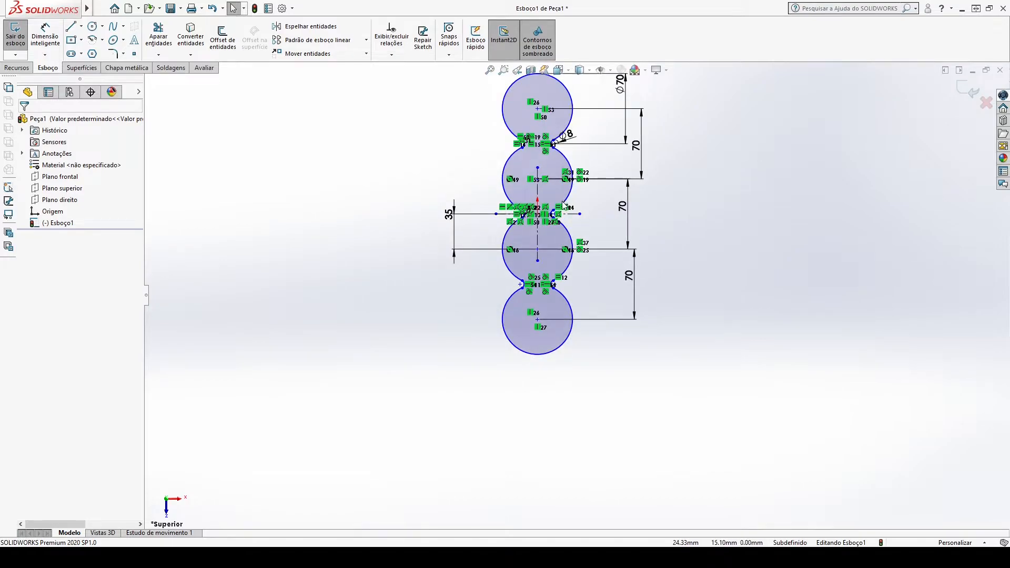
{"action": "scroll", "coordinate": [566, 209], "scroll_direction": "down", "scroll_amount": 4}
{"action": "scroll", "coordinate": [570, 247], "scroll_direction": "down", "scroll_amount": 2}
{"action": "key", "text": "f"}
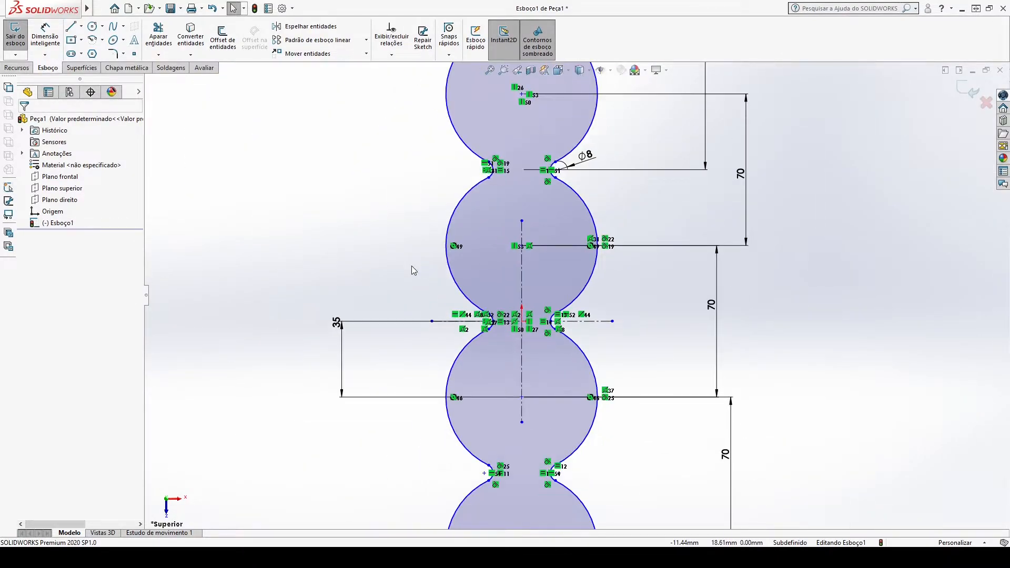
{"action": "scroll", "coordinate": [621, 134], "scroll_direction": "down", "scroll_amount": 3}
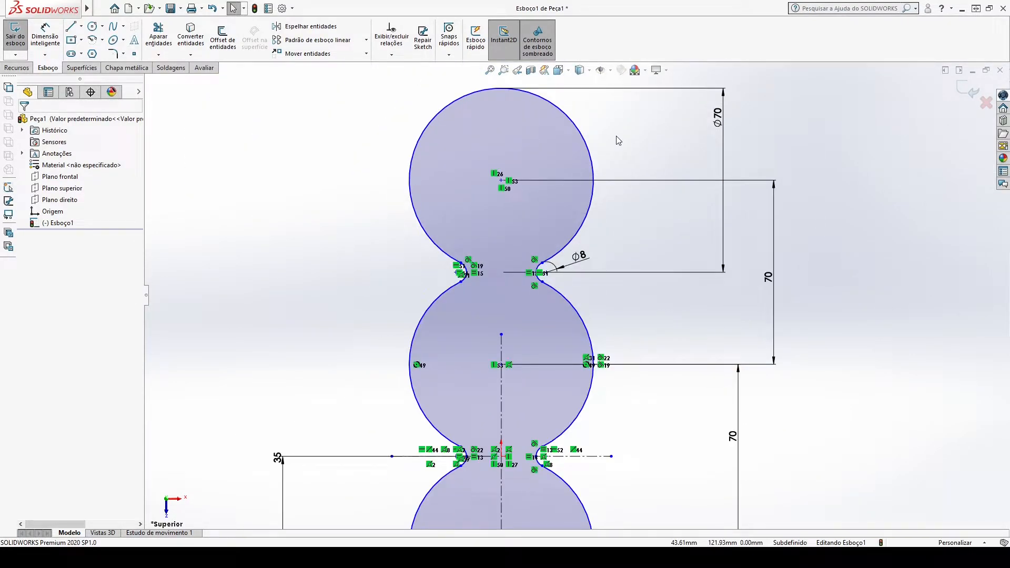
{"action": "scroll", "coordinate": [662, 339], "scroll_direction": "up", "scroll_amount": 3}
{"action": "scroll", "coordinate": [614, 388], "scroll_direction": "down", "scroll_amount": 4}
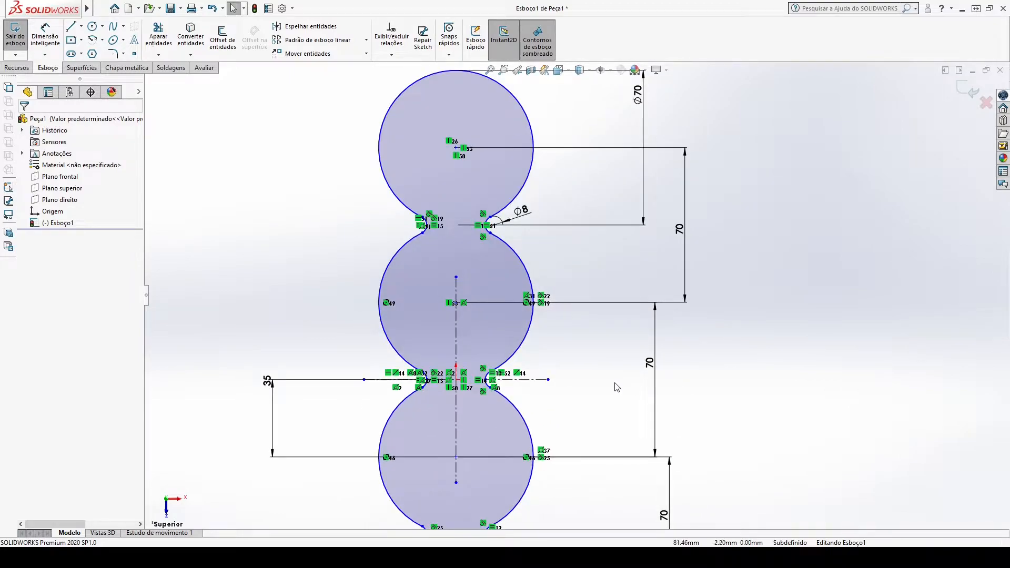
{"action": "scroll", "coordinate": [597, 391], "scroll_direction": "up", "scroll_amount": 1}
{"action": "scroll", "coordinate": [594, 395], "scroll_direction": "down", "scroll_amount": 1}
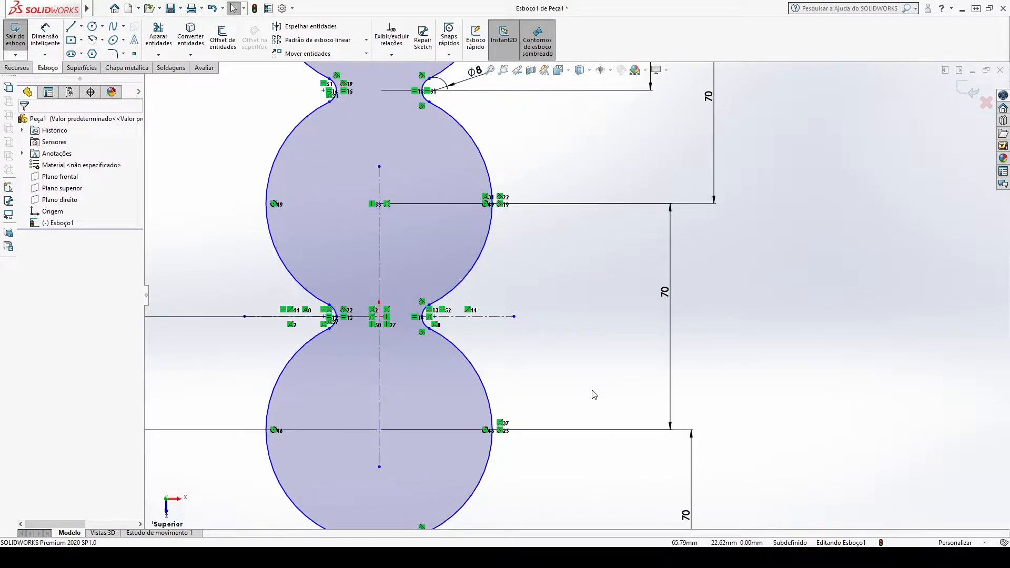
{"action": "scroll", "coordinate": [646, 371], "scroll_direction": "up", "scroll_amount": 2}
{"action": "key", "text": "d"}
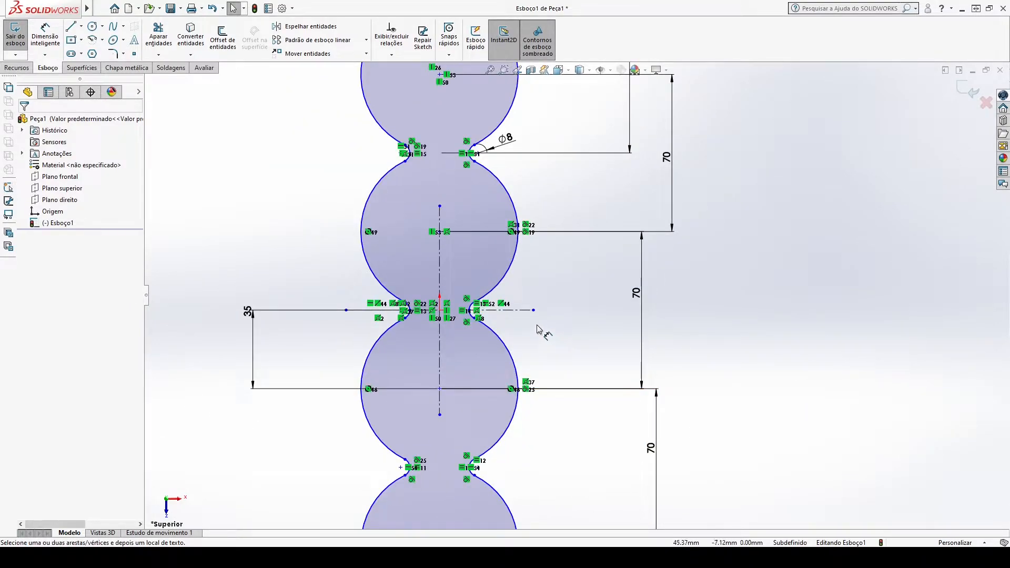
{"action": "scroll", "coordinate": [469, 318], "scroll_direction": "down", "scroll_amount": 5}
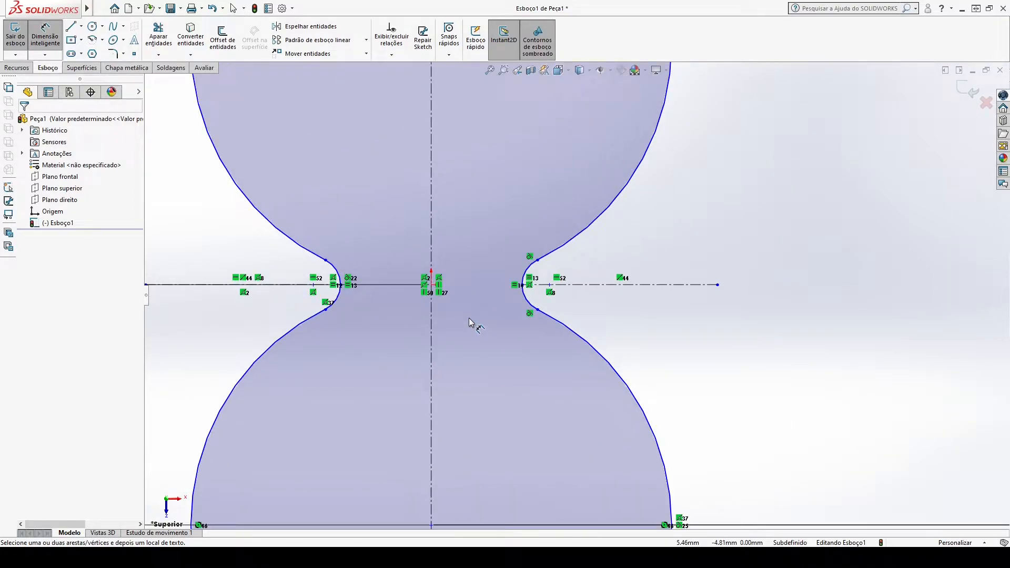
{"action": "scroll", "coordinate": [507, 332], "scroll_direction": "up", "scroll_amount": 3}
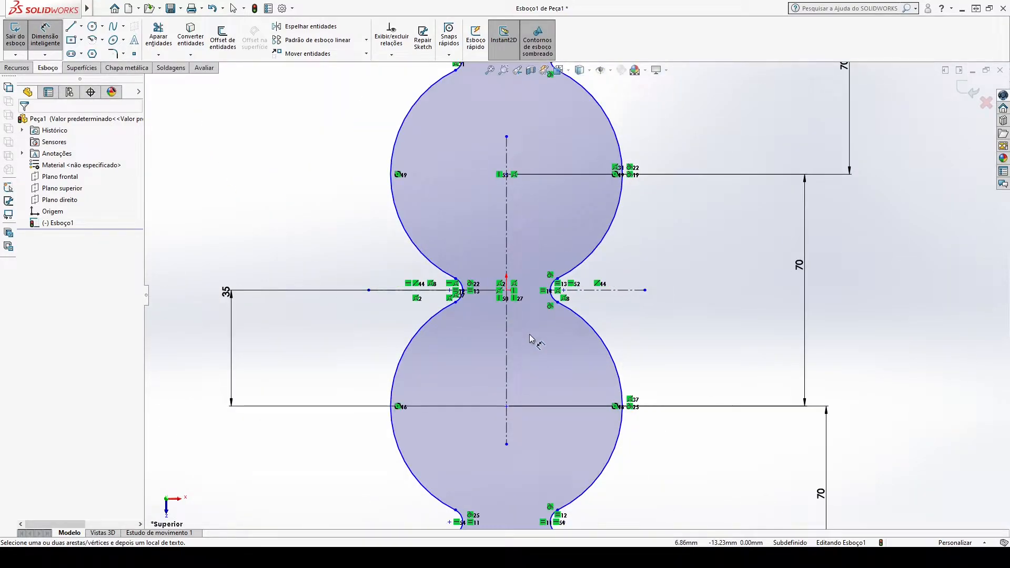
{"action": "key", "text": "Escape"}
Check the distance between the center of the large arc just below the origin and the horizontal centerline
{"action": "left_click", "coordinate": [506, 406]}
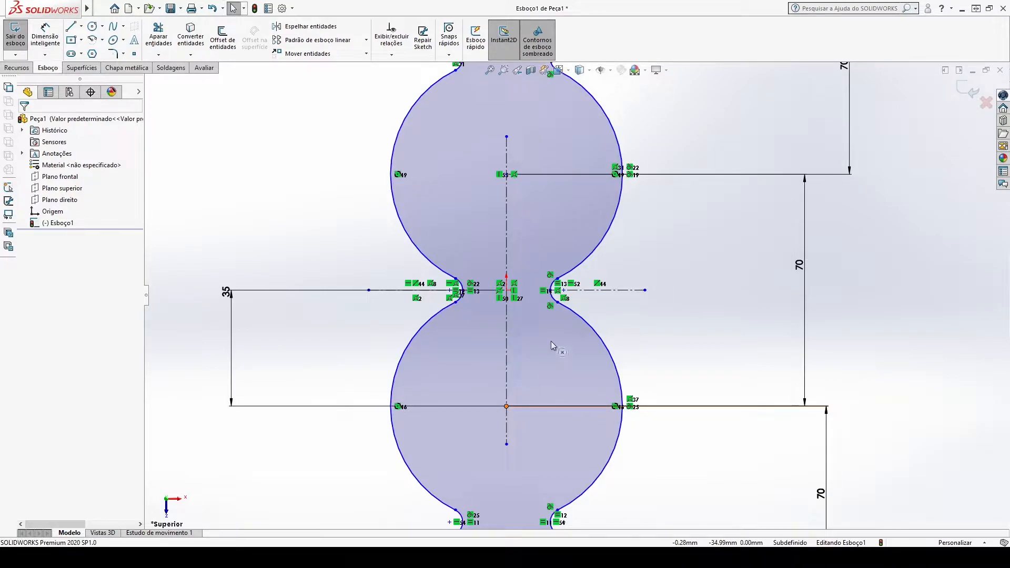
{"action": "left_click", "coordinate": [611, 291], "text": "ctrl"}
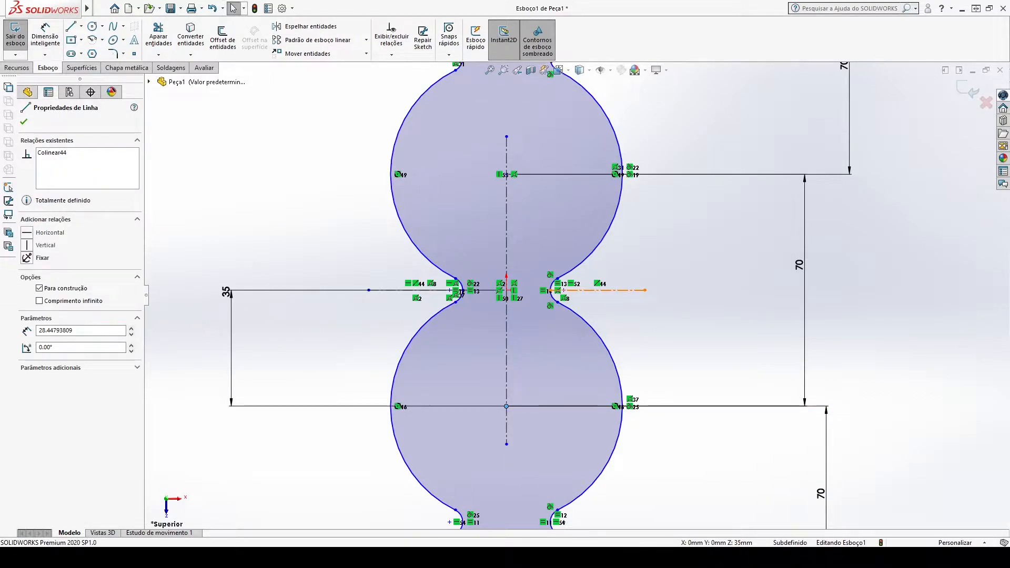
{"action": "left_click", "coordinate": [741, 322]}
{"action": "scroll", "coordinate": [734, 324], "scroll_direction": "up", "scroll_amount": 2}
{"action": "scroll", "coordinate": [613, 337], "scroll_direction": "down", "scroll_amount": 5}
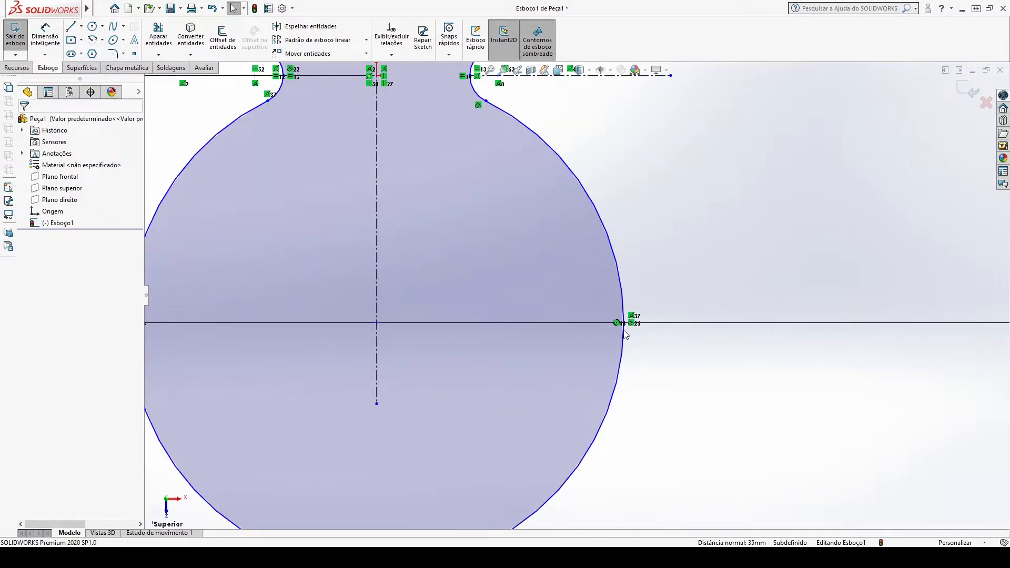
{"action": "scroll", "coordinate": [547, 345], "scroll_direction": "up", "scroll_amount": 5}
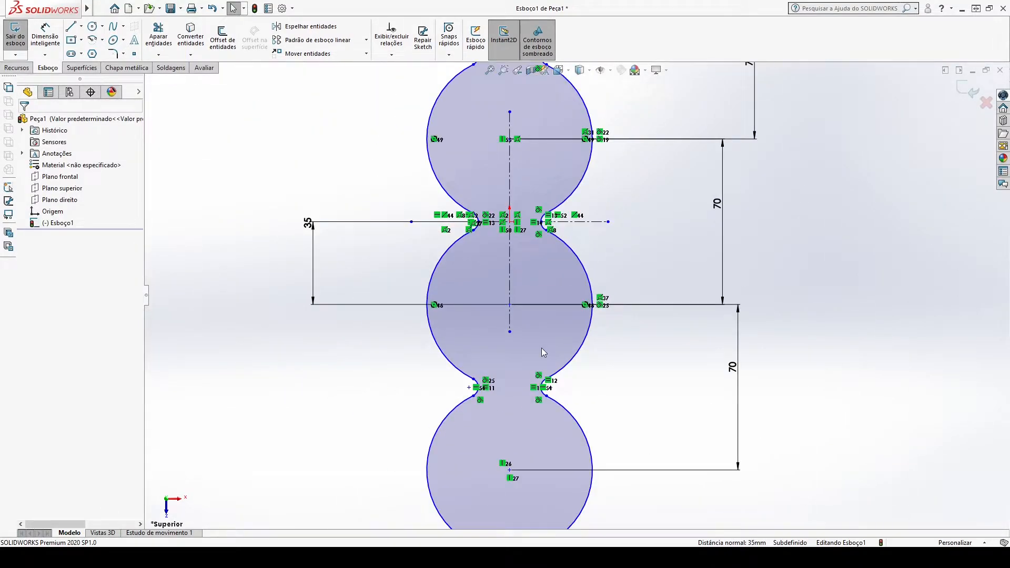
Add a vertical relation between the centers of the lowest large arc and the large arc just below the origin
{"action": "scroll", "coordinate": [543, 352], "scroll_direction": "up", "scroll_amount": 2}
{"action": "left_click", "coordinate": [510, 470]}
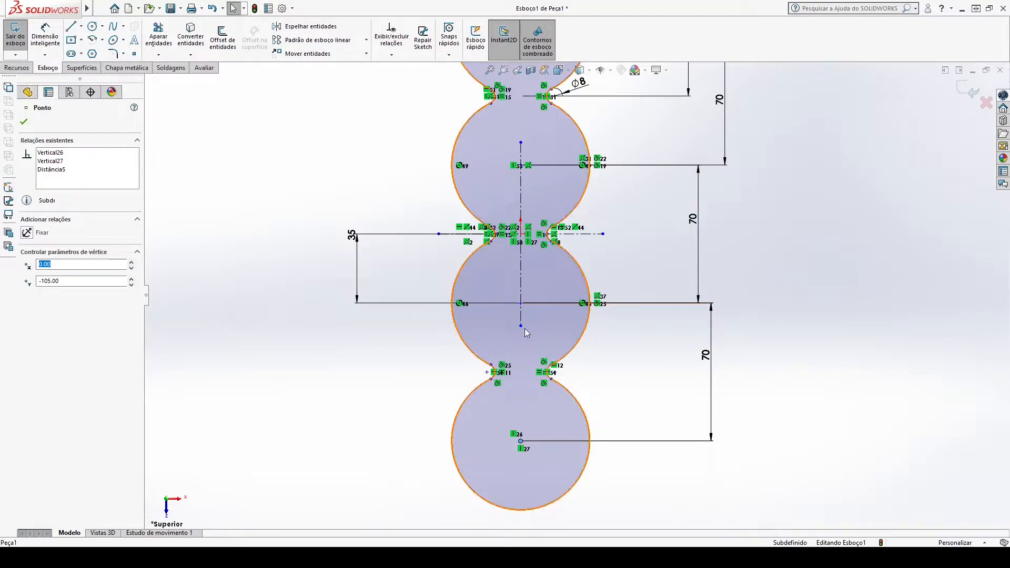
{"action": "scroll", "coordinate": [534, 292], "scroll_direction": "up", "scroll_amount": 2}
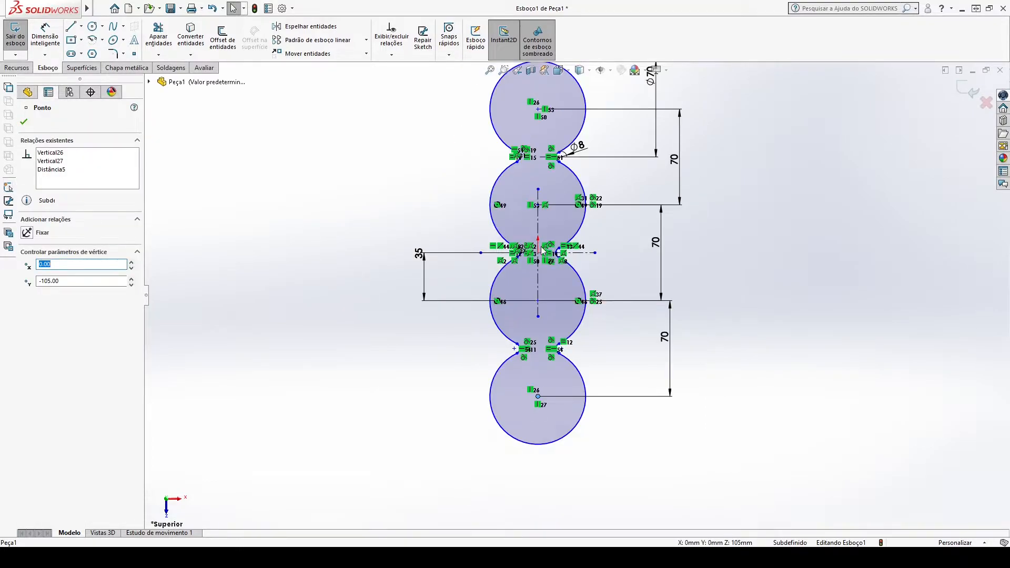
{"action": "left_click", "coordinate": [538, 302], "text": "ctrl"}
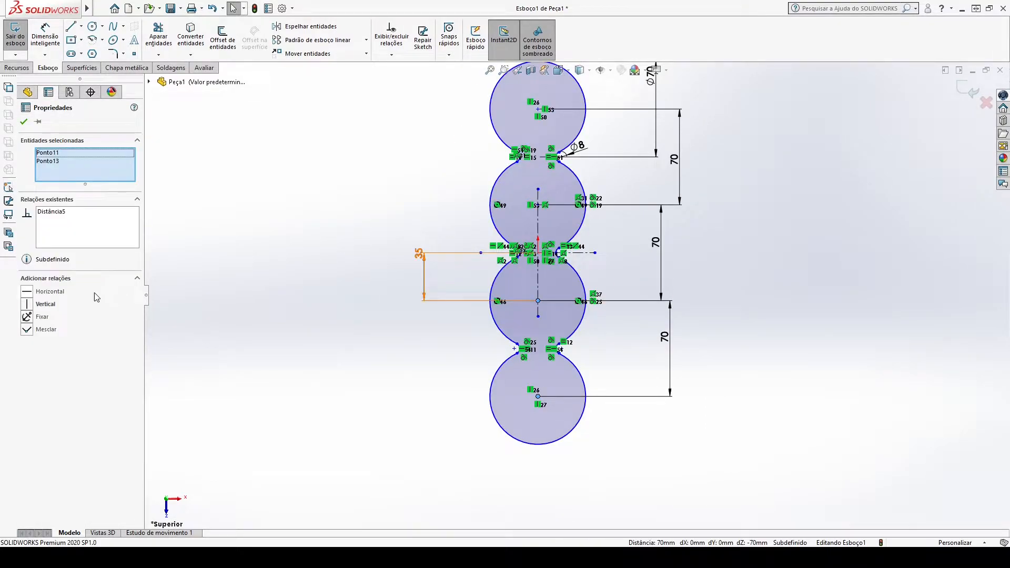
{"action": "left_click", "coordinate": [27, 304]}
{"action": "left_click", "coordinate": [310, 324]}
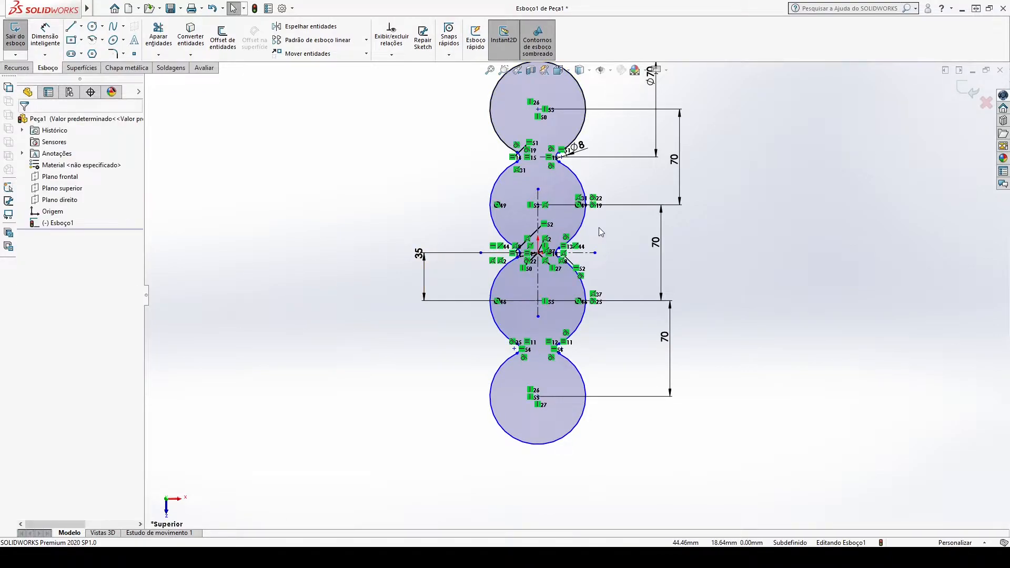
Add a vertical relation between the center of the large arc just above the origin and the origin
{"action": "scroll", "coordinate": [600, 229], "scroll_direction": "down", "scroll_amount": 2}
{"action": "scroll", "coordinate": [599, 226], "scroll_direction": "up", "scroll_amount": 1}
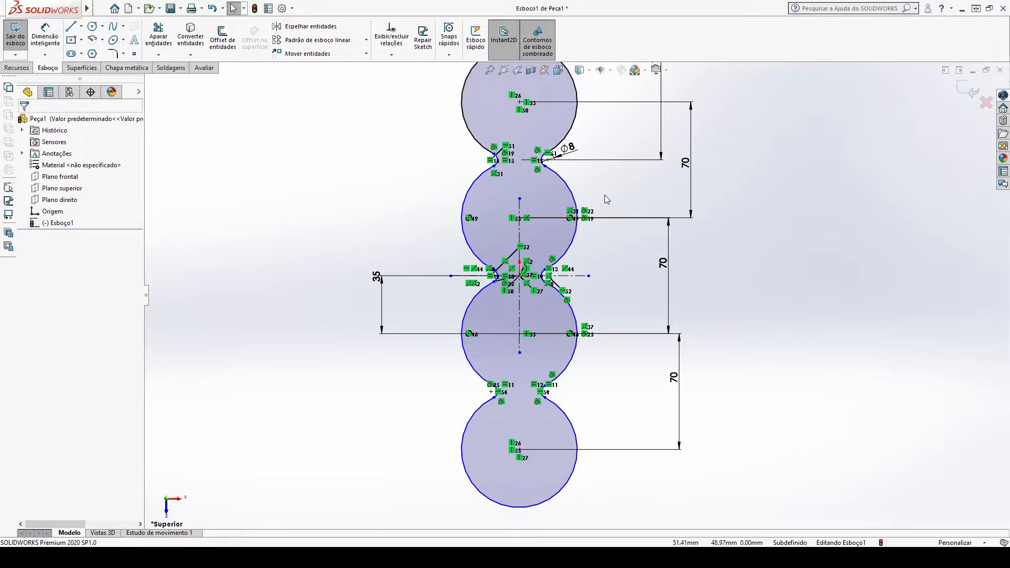
{"action": "scroll", "coordinate": [567, 179], "scroll_direction": "up", "scroll_amount": 3}
{"action": "scroll", "coordinate": [568, 180], "scroll_direction": "down", "scroll_amount": 5}
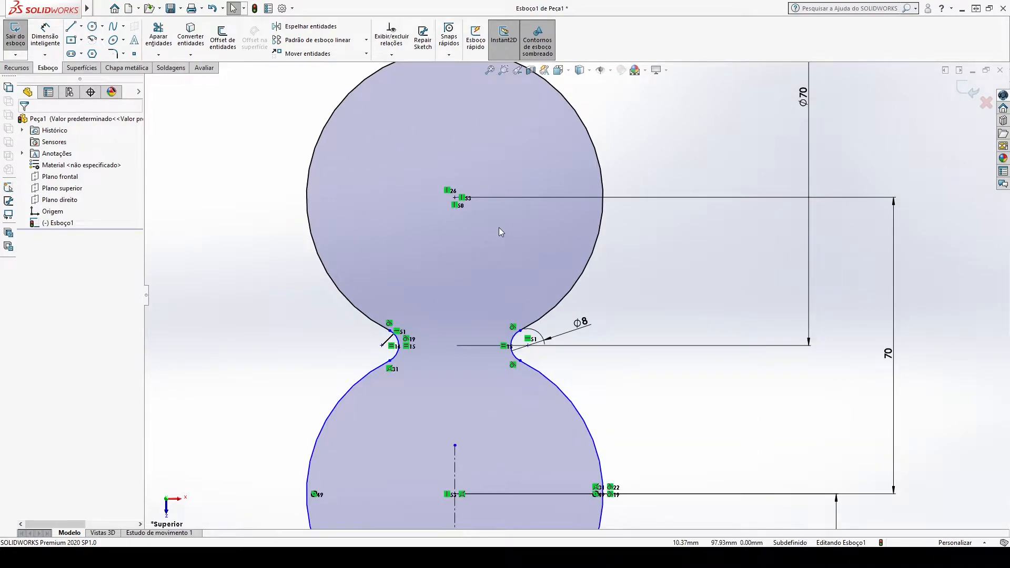
{"action": "scroll", "coordinate": [499, 232], "scroll_direction": "up", "scroll_amount": 2}
{"action": "scroll", "coordinate": [526, 351], "scroll_direction": "down", "scroll_amount": 4}
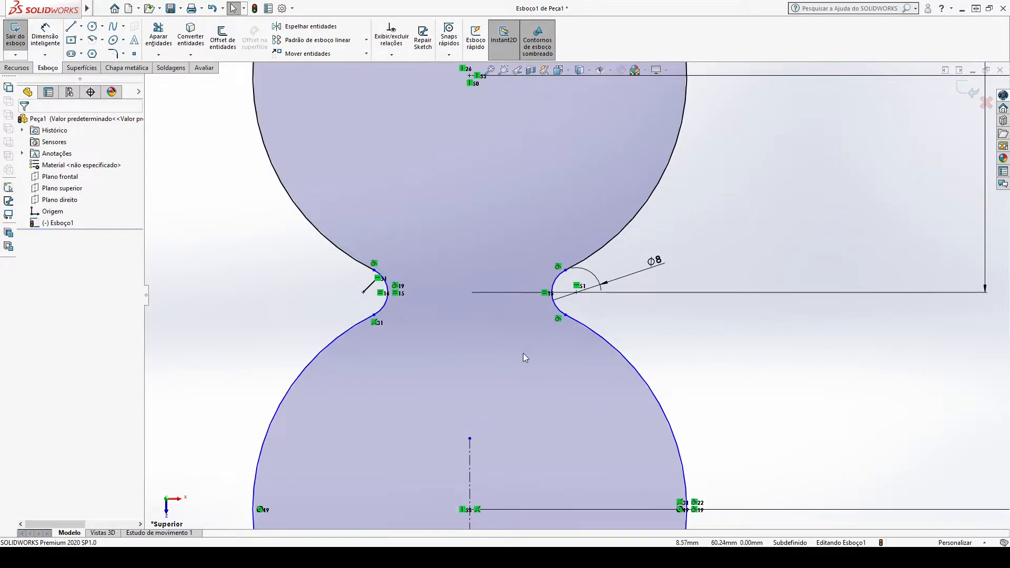
{"action": "scroll", "coordinate": [523, 353], "scroll_direction": "up", "scroll_amount": 1}
{"action": "left_click", "coordinate": [488, 474]}
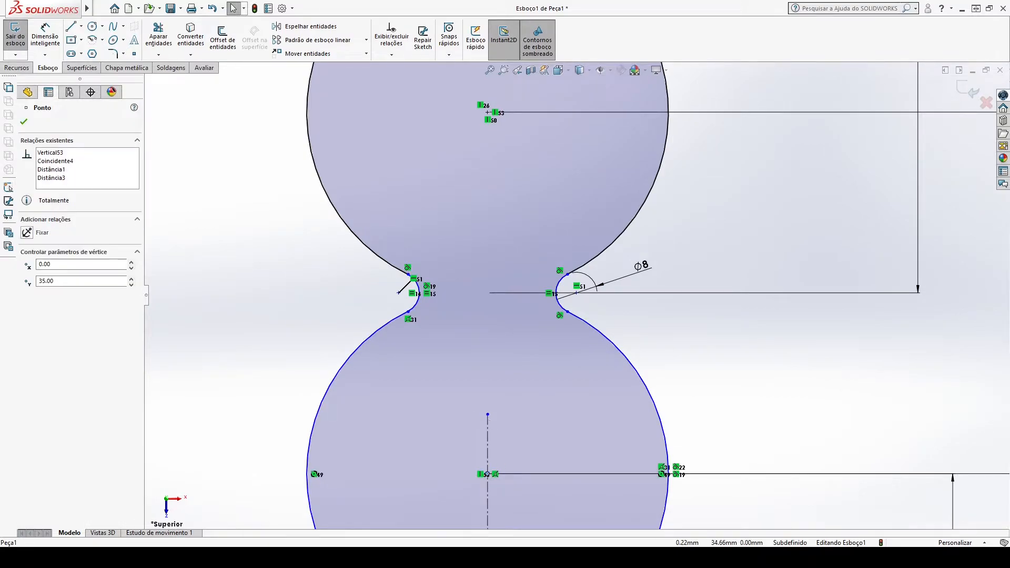
{"action": "scroll", "coordinate": [526, 447], "scroll_direction": "up", "scroll_amount": 3}
{"action": "scroll", "coordinate": [564, 406], "scroll_direction": "down", "scroll_amount": 3}
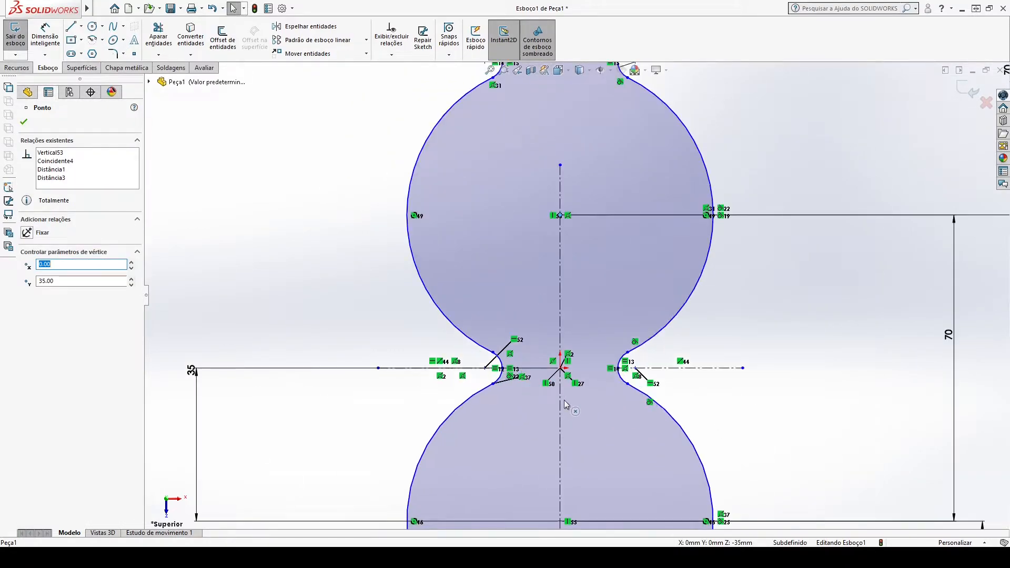
{"action": "left_click", "coordinate": [561, 369], "text": "ctrl"}
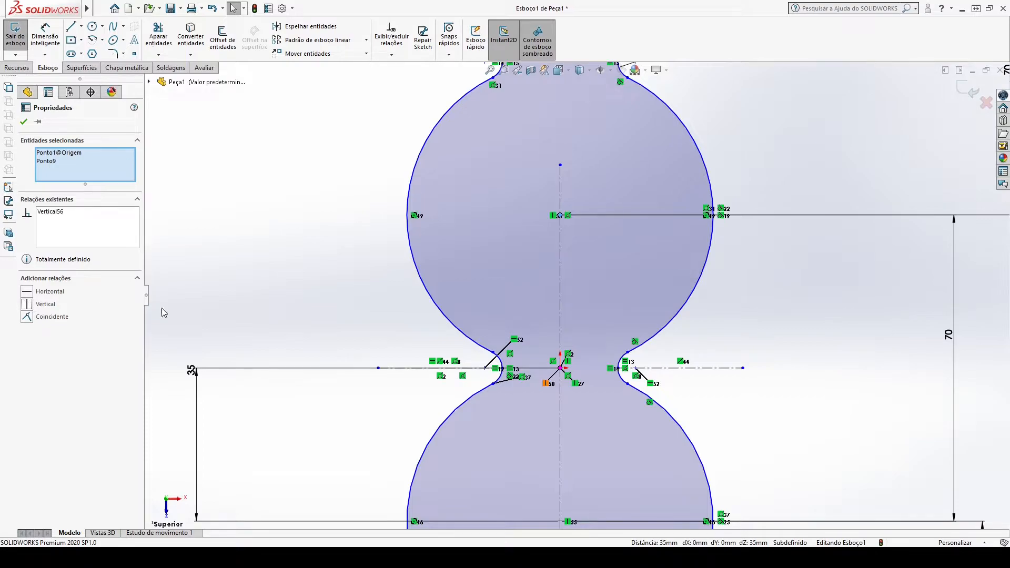
{"action": "left_click", "coordinate": [342, 326]}
Check the relation between the center of the lowest large arc and the origin
{"action": "scroll", "coordinate": [569, 326], "scroll_direction": "up", "scroll_amount": 6}
{"action": "scroll", "coordinate": [579, 416], "scroll_direction": "down", "scroll_amount": 3}
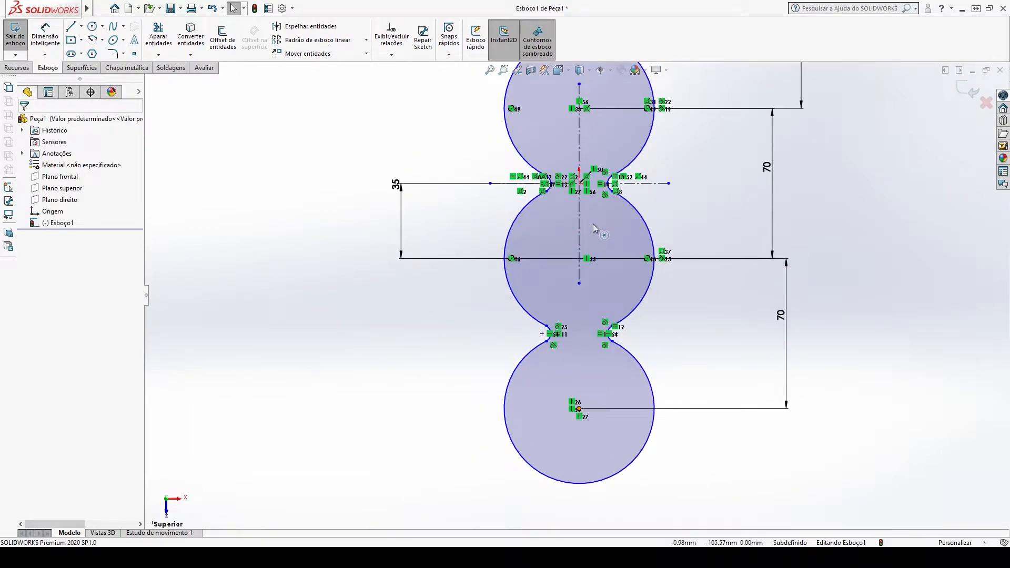
{"action": "scroll", "coordinate": [593, 228], "scroll_direction": "up", "scroll_amount": 2}
{"action": "scroll", "coordinate": [595, 194], "scroll_direction": "down", "scroll_amount": 2}
{"action": "left_click", "coordinate": [569, 229], "text": "ctrl"}
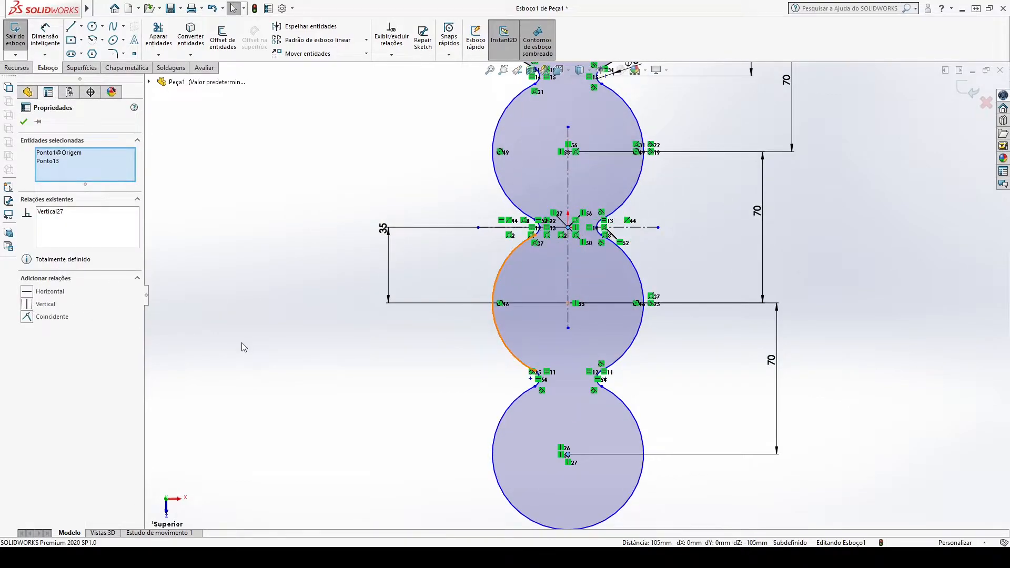
{"action": "left_click", "coordinate": [327, 361]}
Add a vertical relation between the centers of the 8 mm neck arc and the small arc beside the origin, on the outline's right side
{"action": "scroll", "coordinate": [598, 197], "scroll_direction": "up", "scroll_amount": 3}
{"action": "scroll", "coordinate": [598, 196], "scroll_direction": "down", "scroll_amount": 2}
{"action": "scroll", "coordinate": [599, 199], "scroll_direction": "down", "scroll_amount": 2}
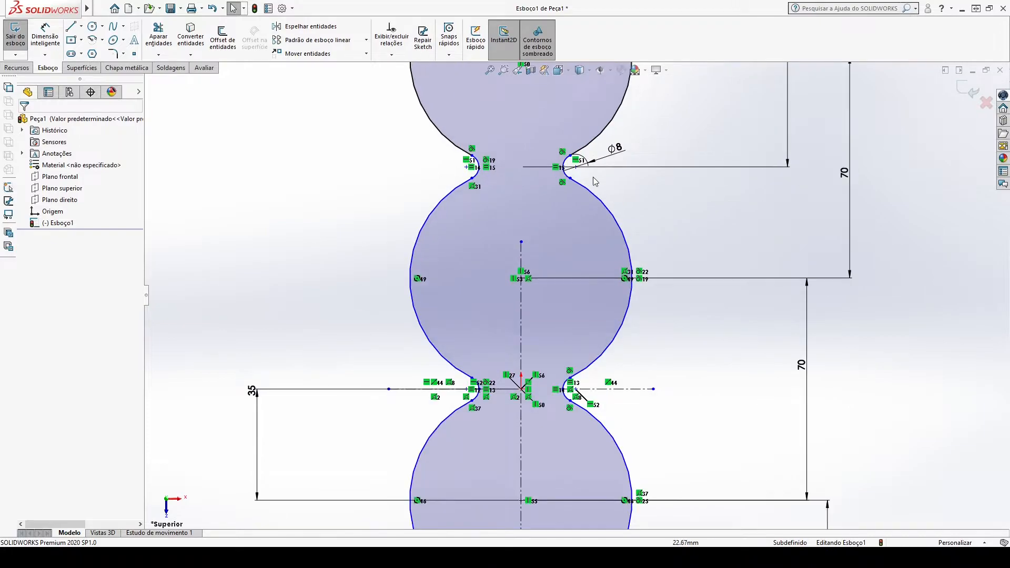
{"action": "left_click", "coordinate": [576, 390]}
{"action": "left_click", "coordinate": [576, 390], "text": "ctrl"}
{"action": "left_click", "coordinate": [27, 305]}
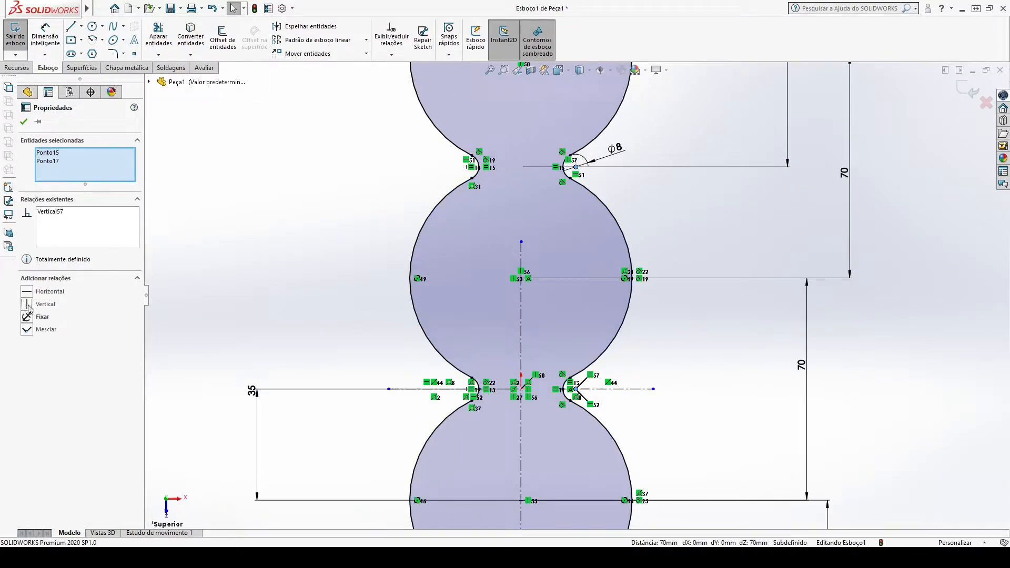
{"action": "left_click", "coordinate": [356, 309]}
{"action": "key", "text": "f"}
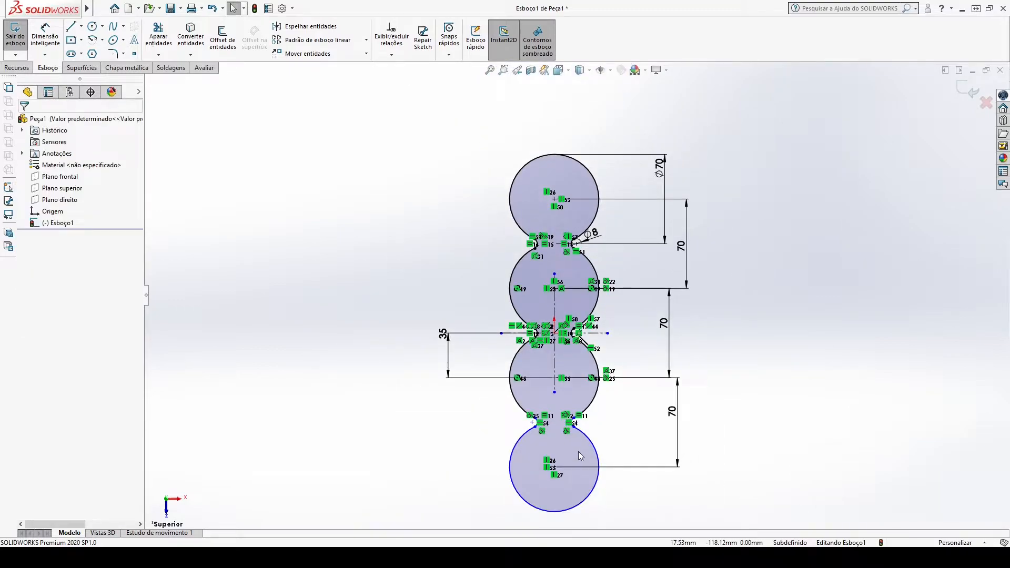
Examine the outline and its relations for the arcs that are still under defined
{"action": "scroll", "coordinate": [584, 421], "scroll_direction": "down", "scroll_amount": 5}
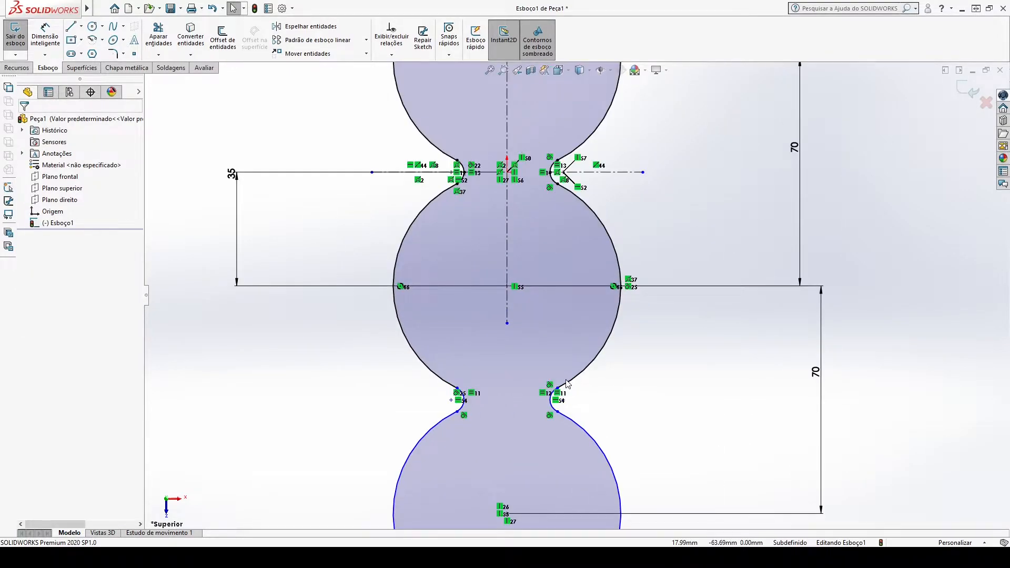
{"action": "scroll", "coordinate": [578, 279], "scroll_direction": "up", "scroll_amount": 5}
{"action": "scroll", "coordinate": [579, 280], "scroll_direction": "up", "scroll_amount": 2}
{"action": "scroll", "coordinate": [627, 280], "scroll_direction": "down", "scroll_amount": 3}
{"action": "scroll", "coordinate": [627, 279], "scroll_direction": "up", "scroll_amount": 3}
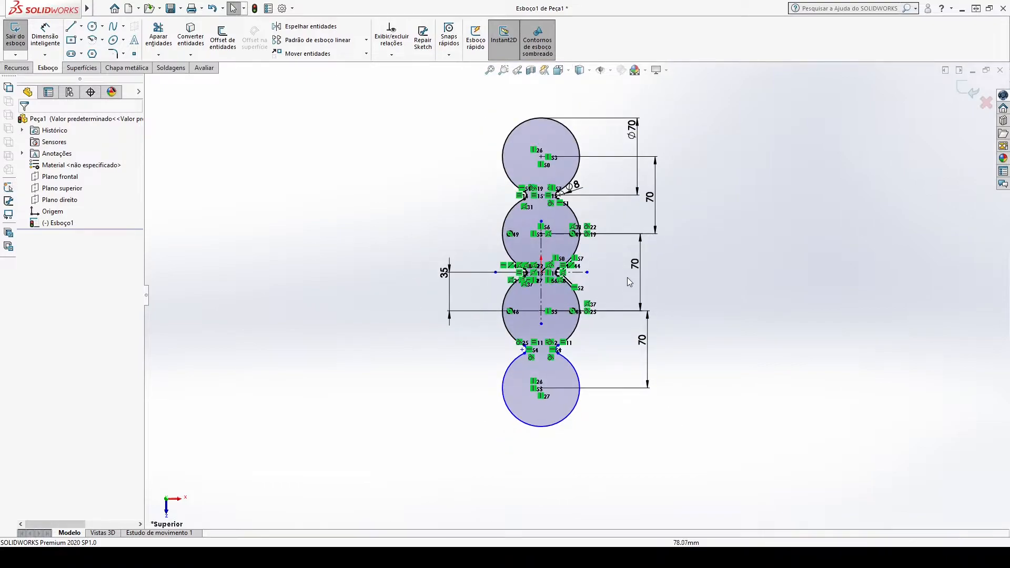
{"action": "scroll", "coordinate": [627, 271], "scroll_direction": "down", "scroll_amount": 2}
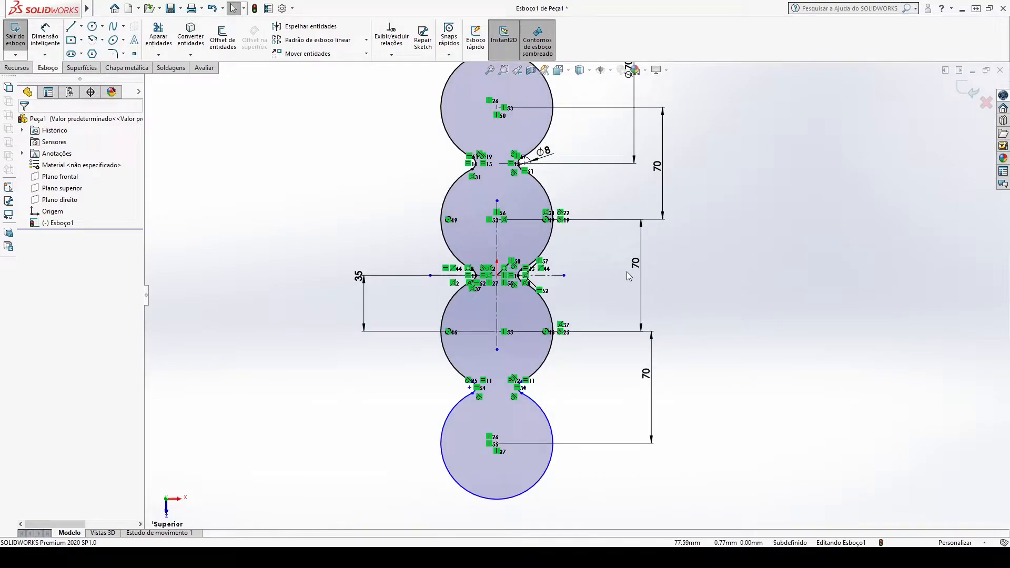
{"action": "scroll", "coordinate": [632, 400], "scroll_direction": "up", "scroll_amount": 1}
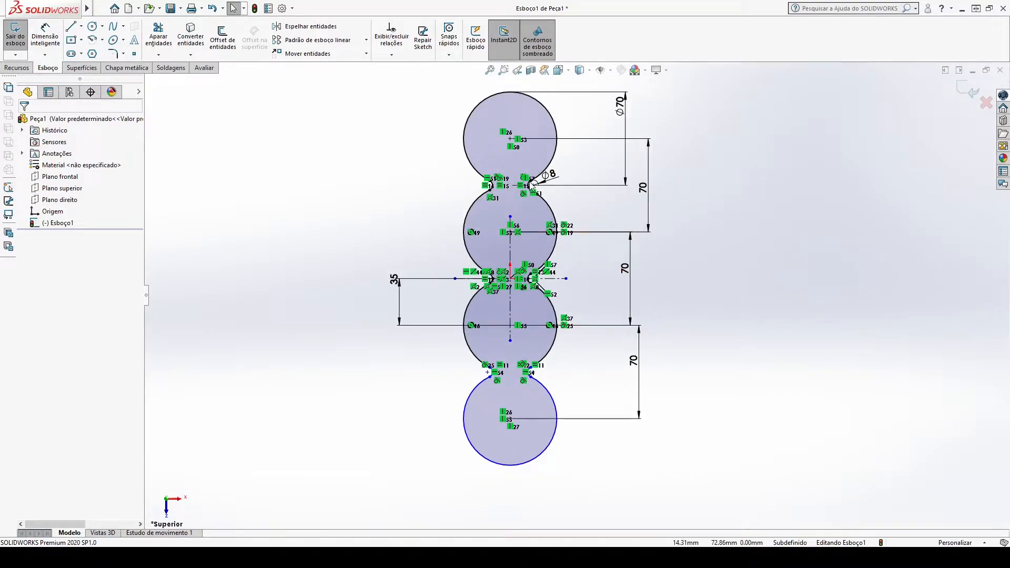
{"action": "scroll", "coordinate": [554, 197], "scroll_direction": "down", "scroll_amount": 1}
{"action": "scroll", "coordinate": [561, 202], "scroll_direction": "down", "scroll_amount": 2}
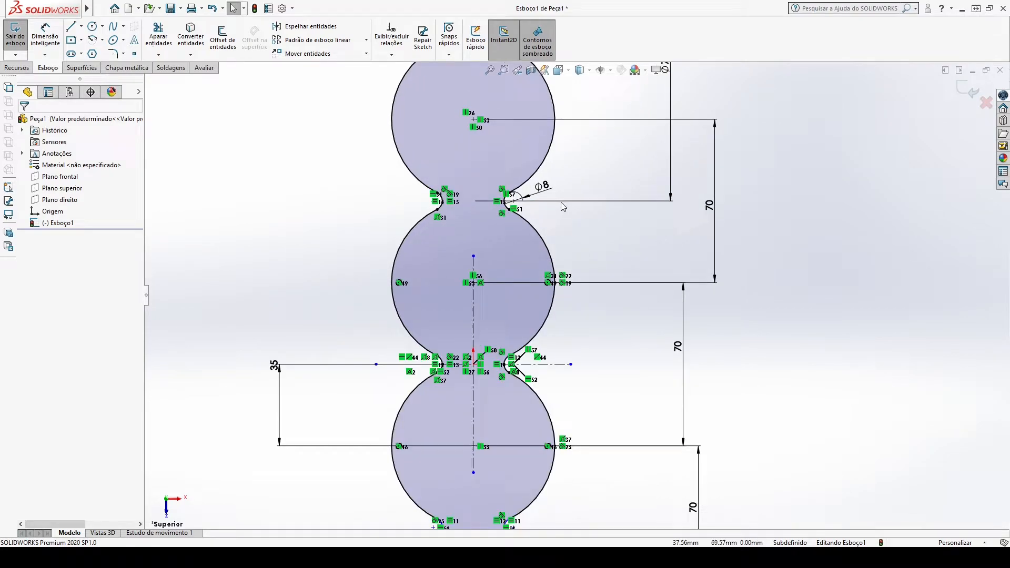
{"action": "scroll", "coordinate": [500, 196], "scroll_direction": "up", "scroll_amount": 1}
{"action": "scroll", "coordinate": [516, 183], "scroll_direction": "up", "scroll_amount": 1}
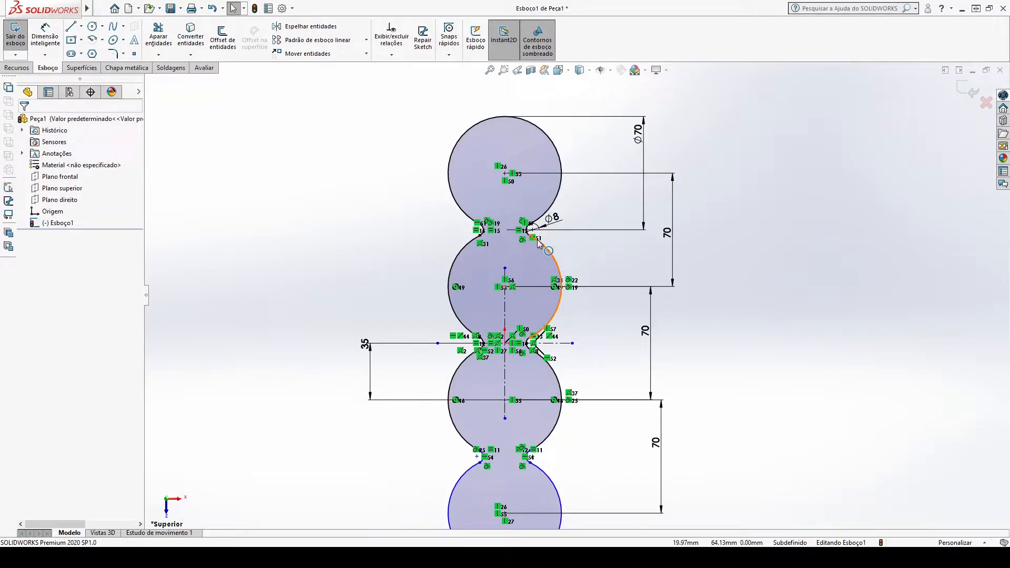
{"action": "scroll", "coordinate": [536, 242], "scroll_direction": "down", "scroll_amount": 3}
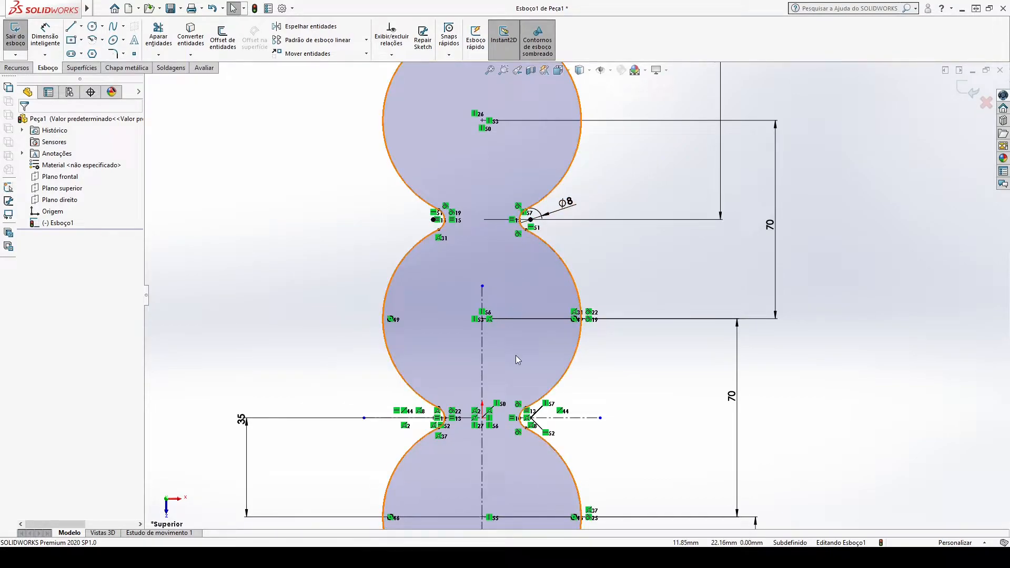
Add a vertical relation between the centers of the lowest right neck arc and the right neck arc beside the origin
{"action": "scroll", "coordinate": [526, 395], "scroll_direction": "up", "scroll_amount": 5}
{"action": "scroll", "coordinate": [561, 413], "scroll_direction": "down", "scroll_amount": 4}
{"action": "scroll", "coordinate": [561, 414], "scroll_direction": "down", "scroll_amount": 1}
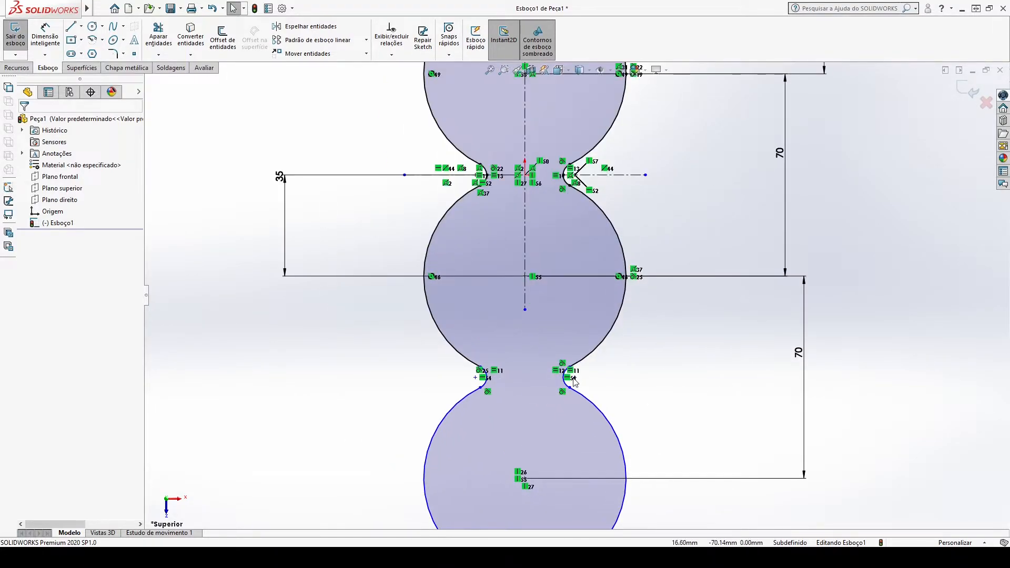
{"action": "left_click", "coordinate": [574, 378]}
{"action": "scroll", "coordinate": [589, 289], "scroll_direction": "up", "scroll_amount": 2}
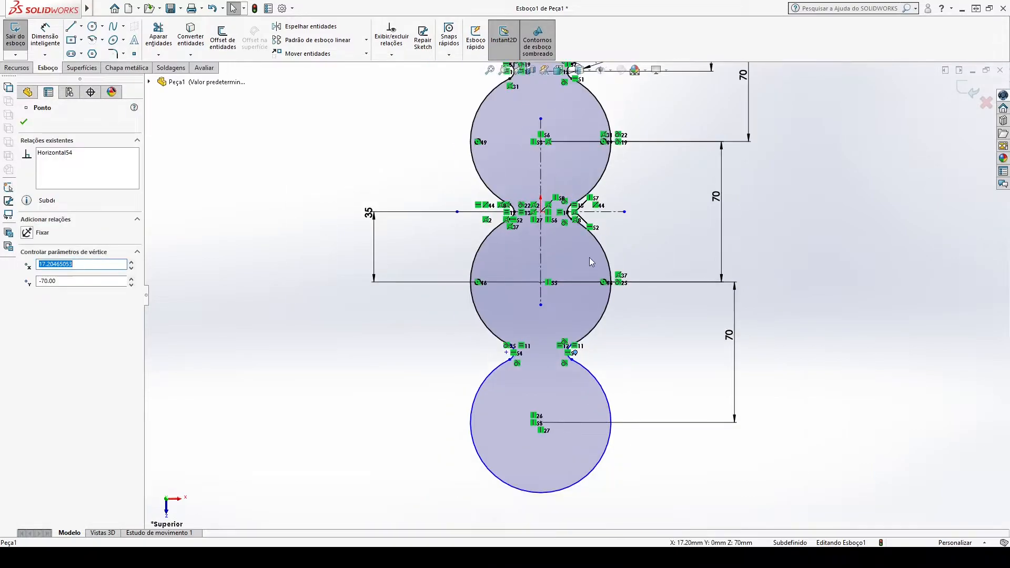
{"action": "scroll", "coordinate": [589, 258], "scroll_direction": "down", "scroll_amount": 6}
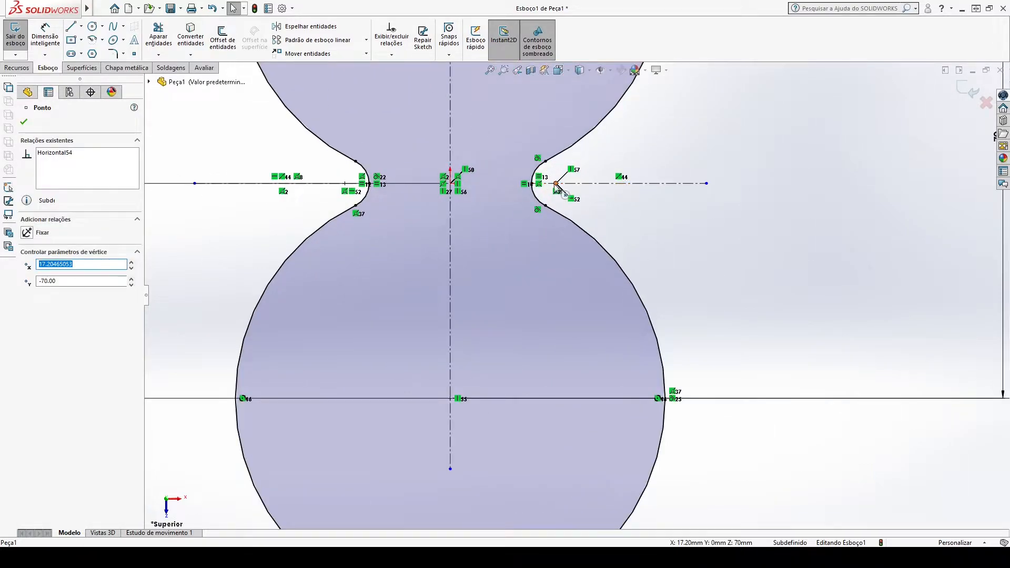
{"action": "left_click", "coordinate": [556, 184], "text": "ctrl"}
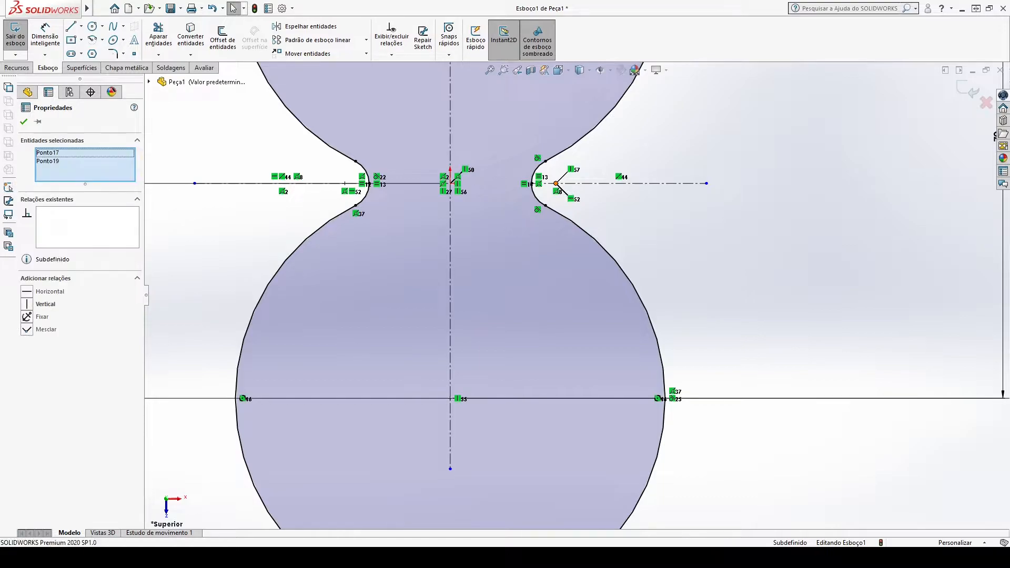
{"action": "scroll", "coordinate": [573, 297], "scroll_direction": "up", "scroll_amount": 5}
{"action": "scroll", "coordinate": [571, 312], "scroll_direction": "up", "scroll_amount": 1}
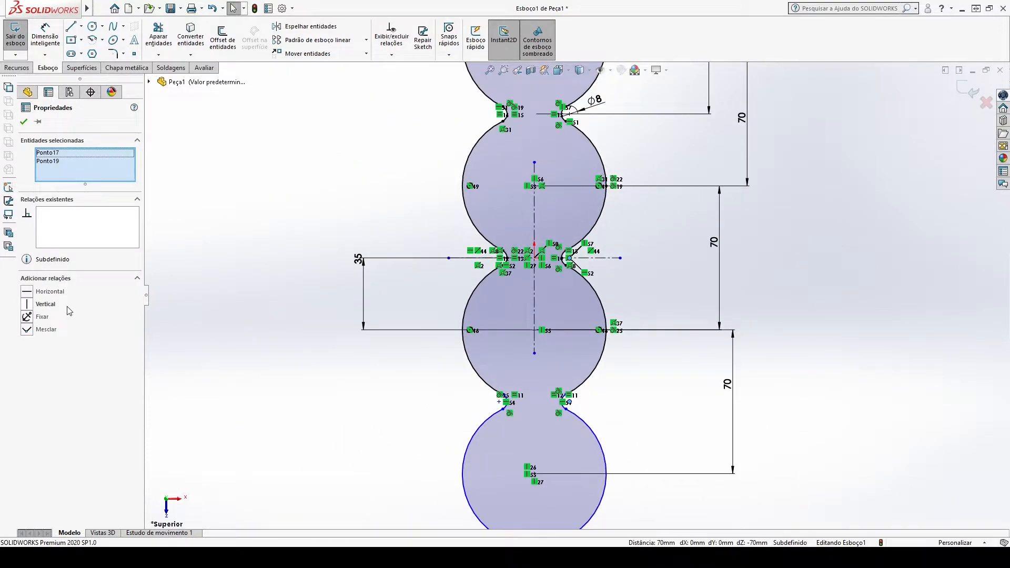
{"action": "left_click", "coordinate": [27, 304]}
{"action": "left_click", "coordinate": [255, 327]}
{"action": "key", "text": "f"}
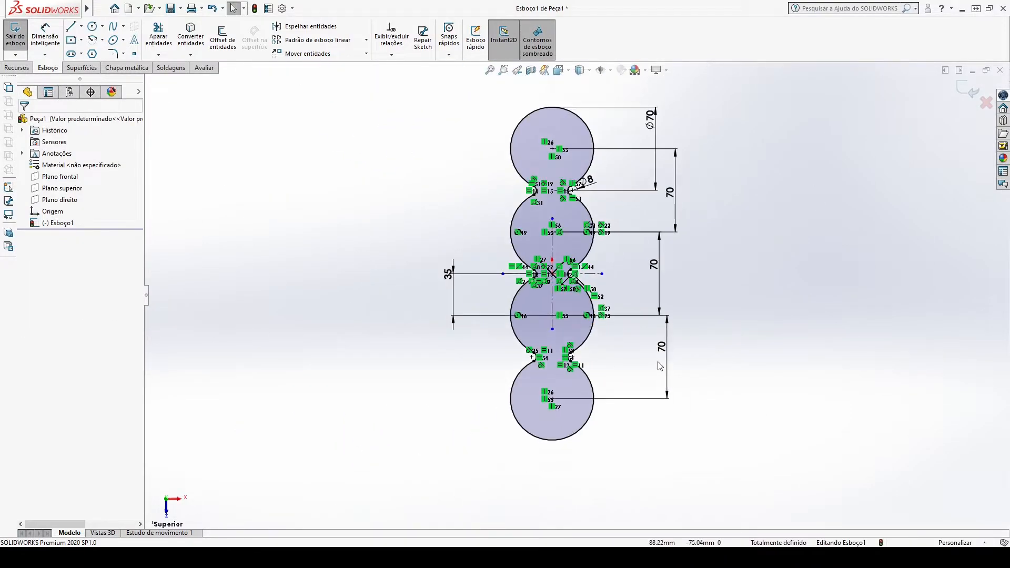
Offset the whole chained outline outward by 2 mm
{"action": "scroll", "coordinate": [730, 223], "scroll_direction": "up", "scroll_amount": 2}
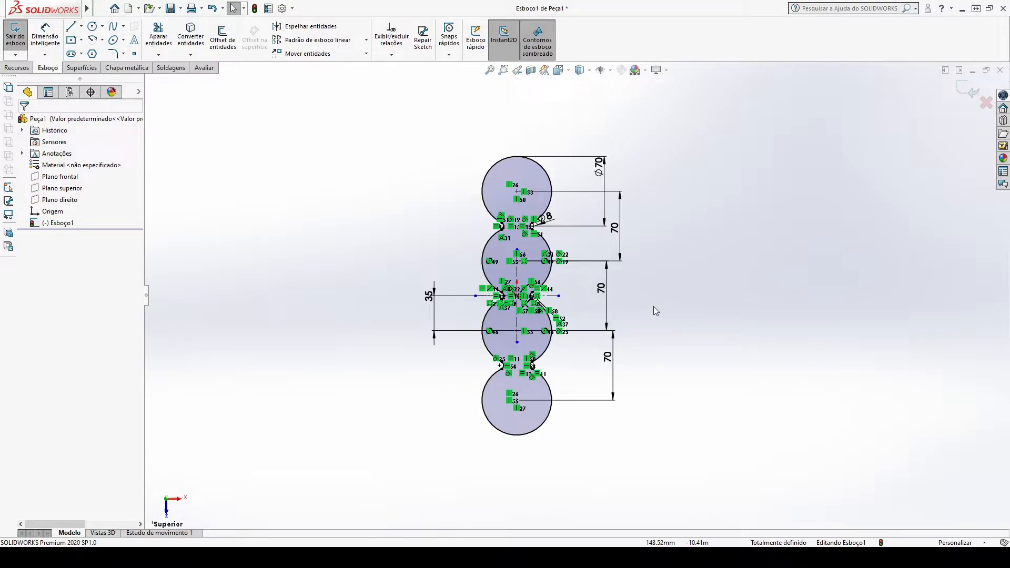
{"action": "scroll", "coordinate": [624, 311], "scroll_direction": "down", "scroll_amount": 1}
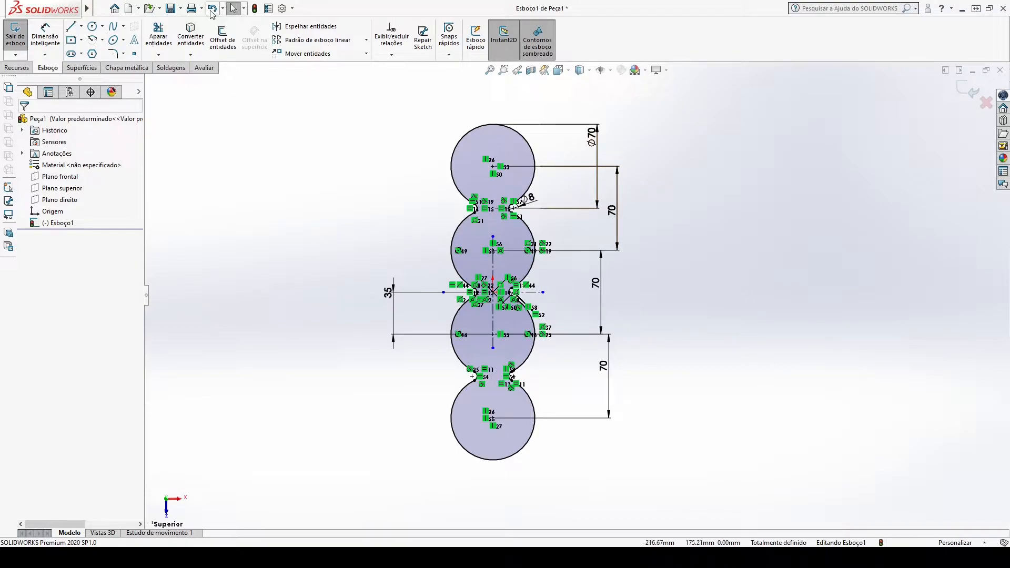
{"action": "left_click", "coordinate": [223, 37]}
{"action": "type", "text": "2"}
{"action": "key", "text": "Return"}
{"action": "left_click", "coordinate": [466, 133]}
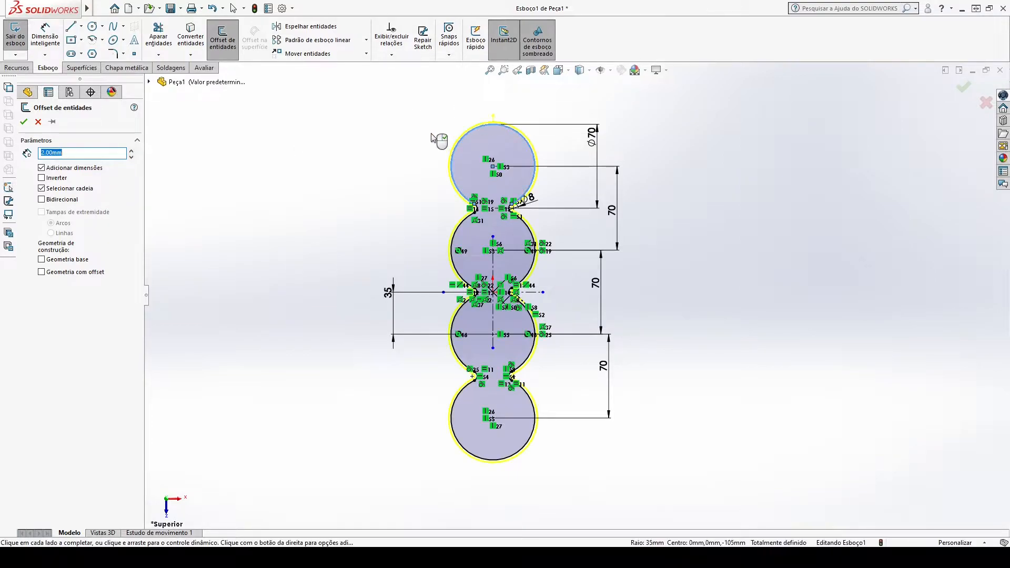
{"action": "key", "text": "Return"}
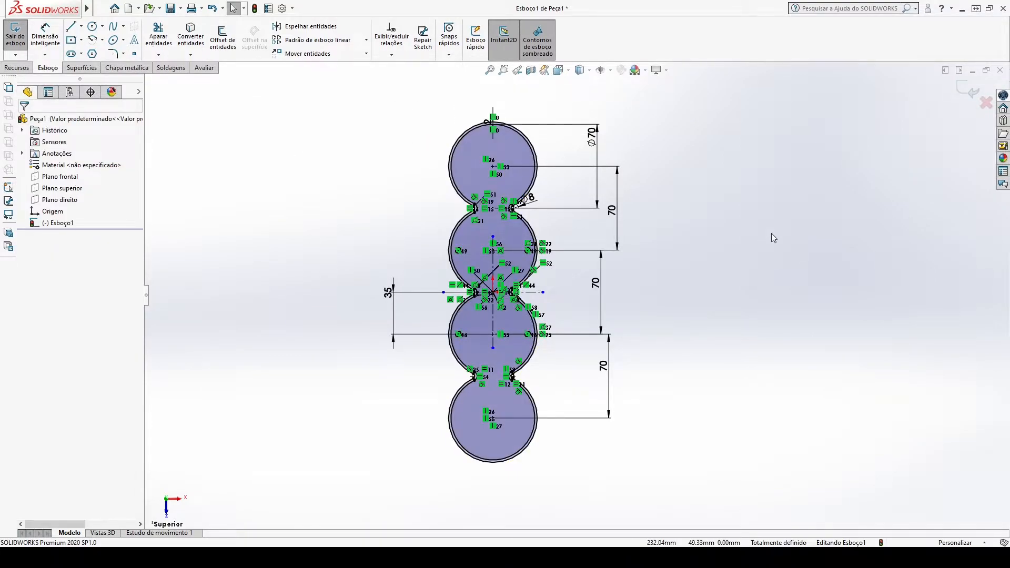
Extrude the double outline as a boss 105 mm downward, with the direction reversed from the sketch plane
{"action": "right_click_drag", "start_coordinate": [788, 242], "coordinate": [431, 222]}
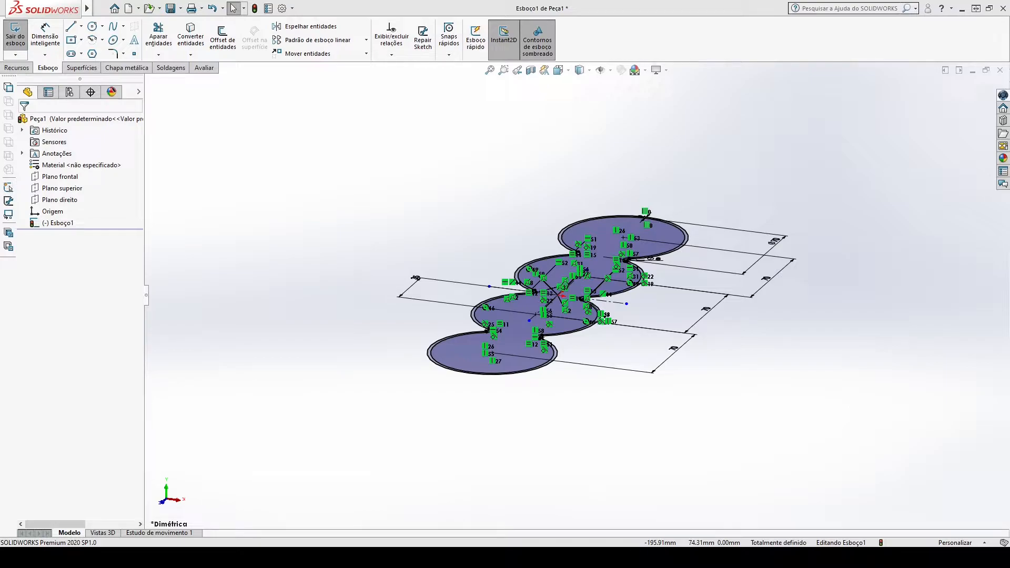
{"action": "left_click", "coordinate": [18, 68]}
{"action": "left_click", "coordinate": [24, 37]}
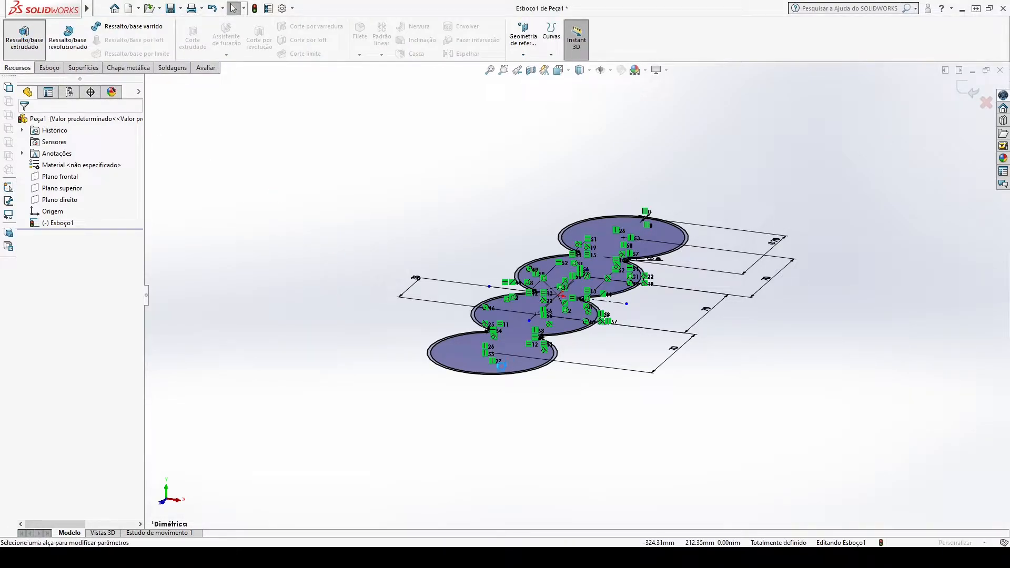
{"action": "scroll", "coordinate": [433, 375], "scroll_direction": "down", "scroll_amount": 4}
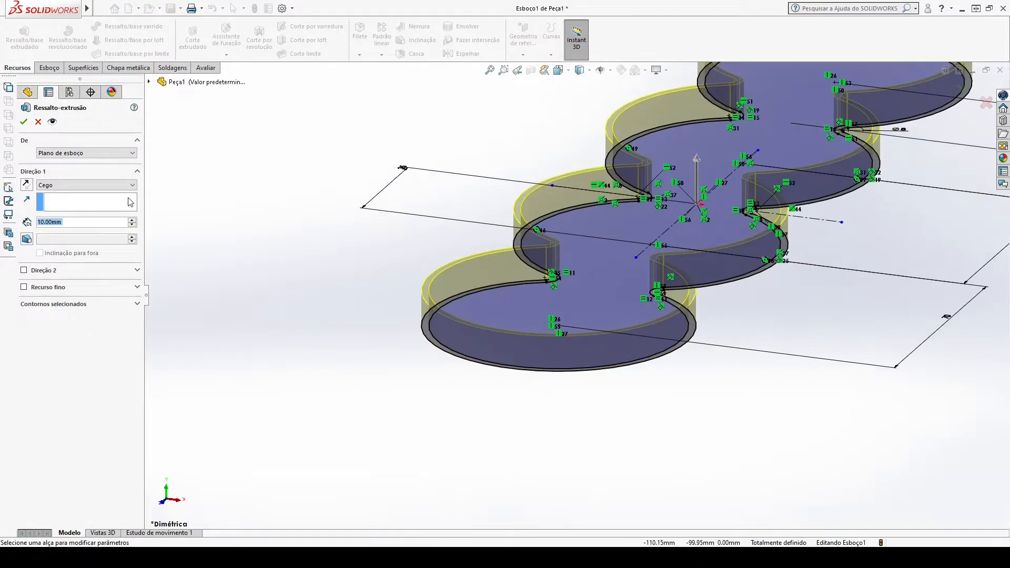
{"action": "left_click", "coordinate": [27, 185]}
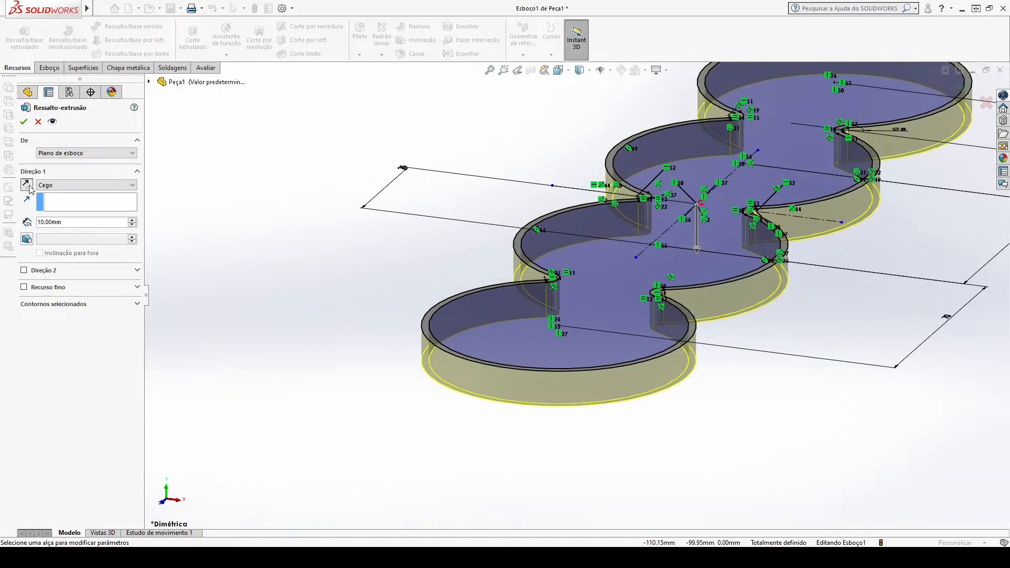
{"action": "left_click", "coordinate": [76, 224]}
{"action": "type", "text": "105"}
{"action": "key", "text": "Return"}
{"action": "key", "text": "f"}
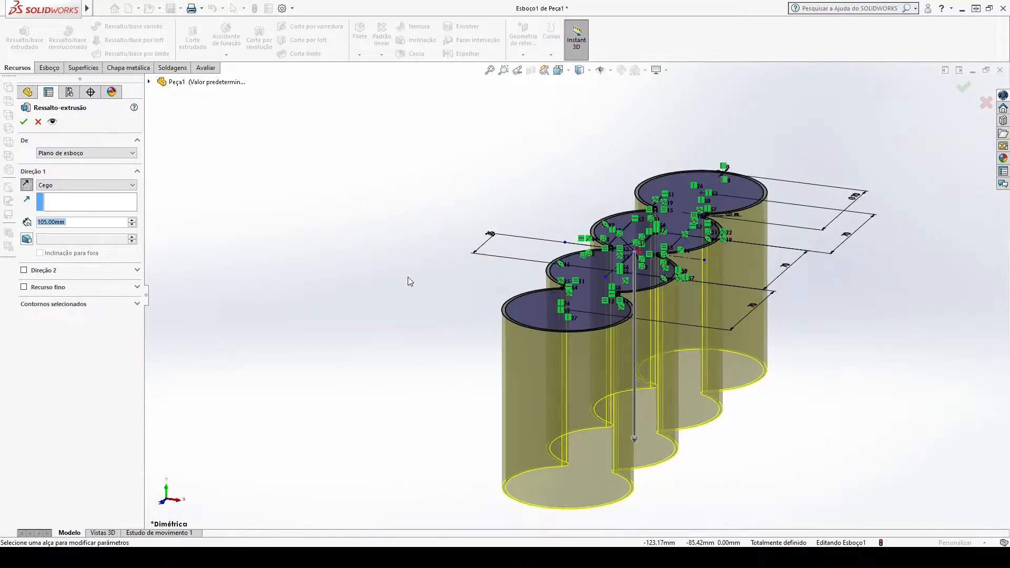
{"action": "key", "text": "Return"}
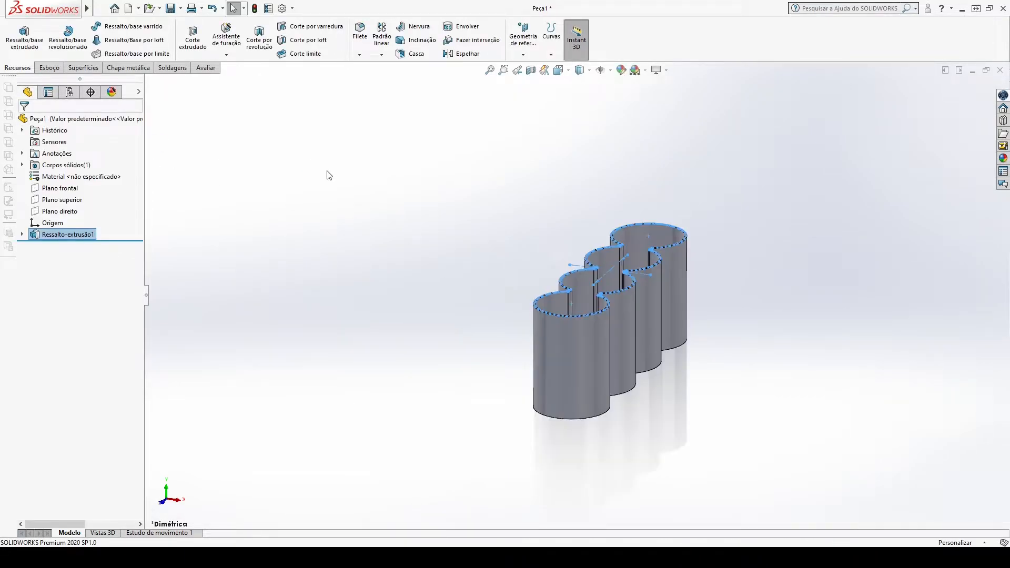
{"action": "scroll", "coordinate": [683, 298], "scroll_direction": "down", "scroll_amount": 3}
{"action": "middle_click_drag", "start_coordinate": [703, 342], "coordinate": [602, 349]}
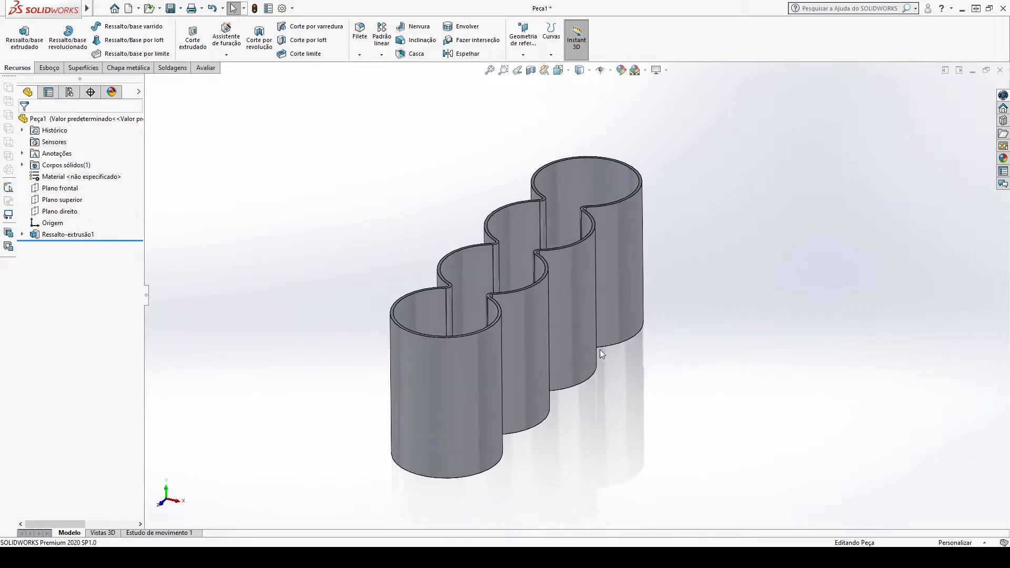
{"action": "middle_click_drag", "start_coordinate": [355, 244], "coordinate": [548, 176]}
{"action": "middle_click_drag", "start_coordinate": [387, 212], "coordinate": [630, 169]}
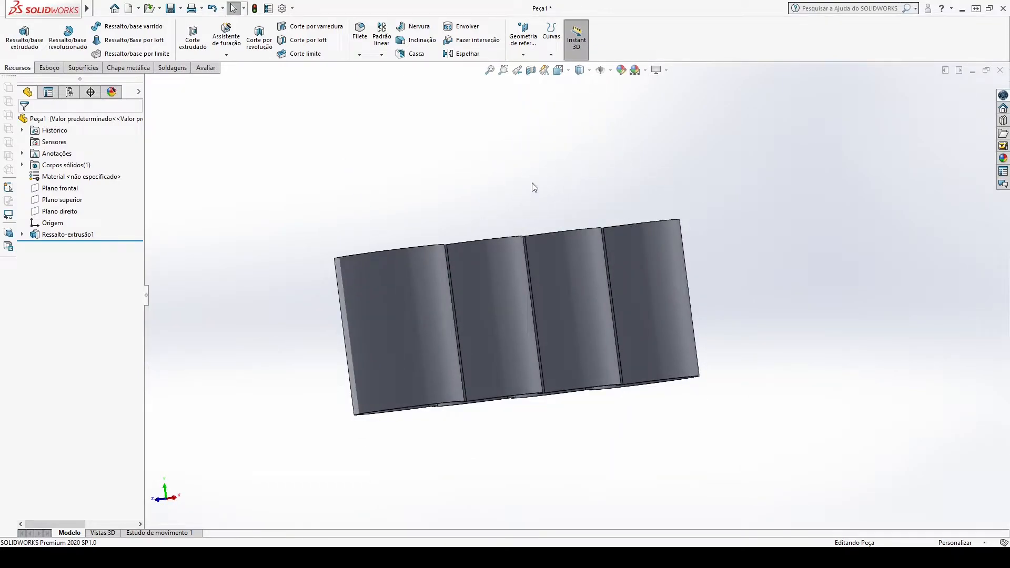
{"action": "middle_click_drag", "start_coordinate": [362, 184], "coordinate": [384, 197]}
{"action": "key", "text": "ctrl+7"}
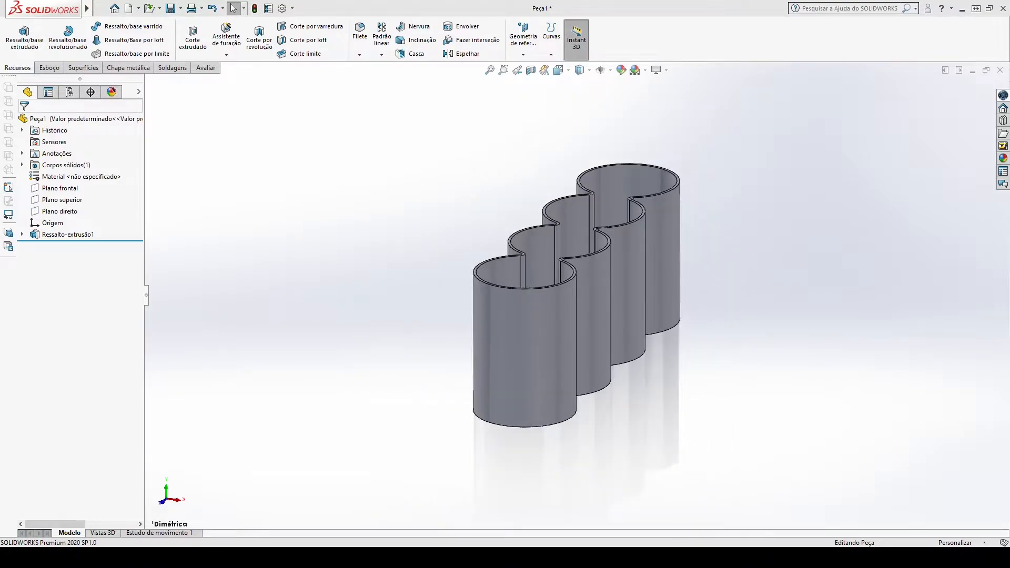
Start a new sketch on the bottom rim face of the extruded walls
{"action": "middle_click_drag", "start_coordinate": [632, 326], "coordinate": [652, 371]}
{"action": "middle_click_drag", "start_coordinate": [697, 409], "coordinate": [427, 346]}
{"action": "scroll", "coordinate": [485, 233], "scroll_direction": "down", "scroll_amount": 5}
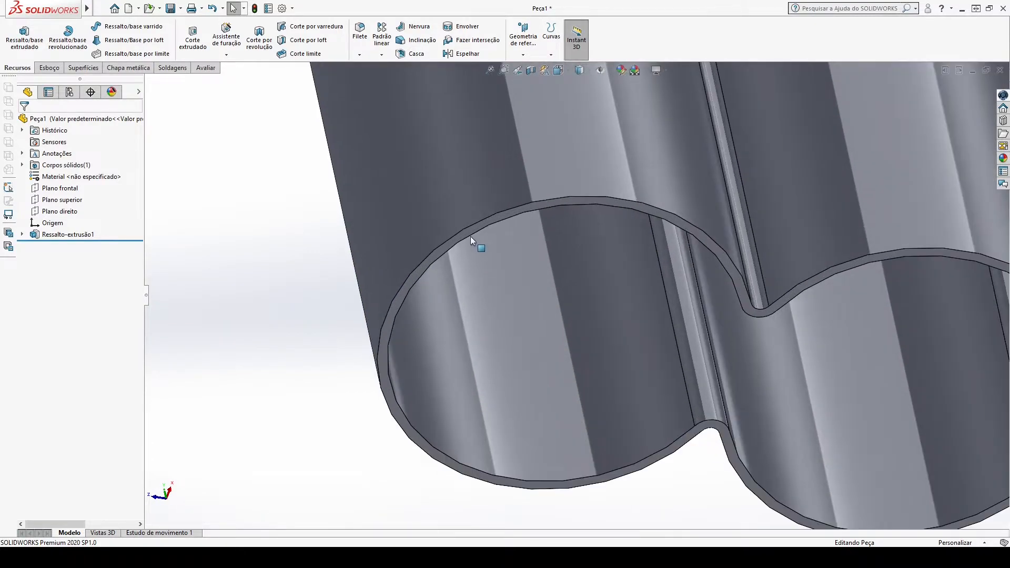
{"action": "left_click", "coordinate": [469, 233]}
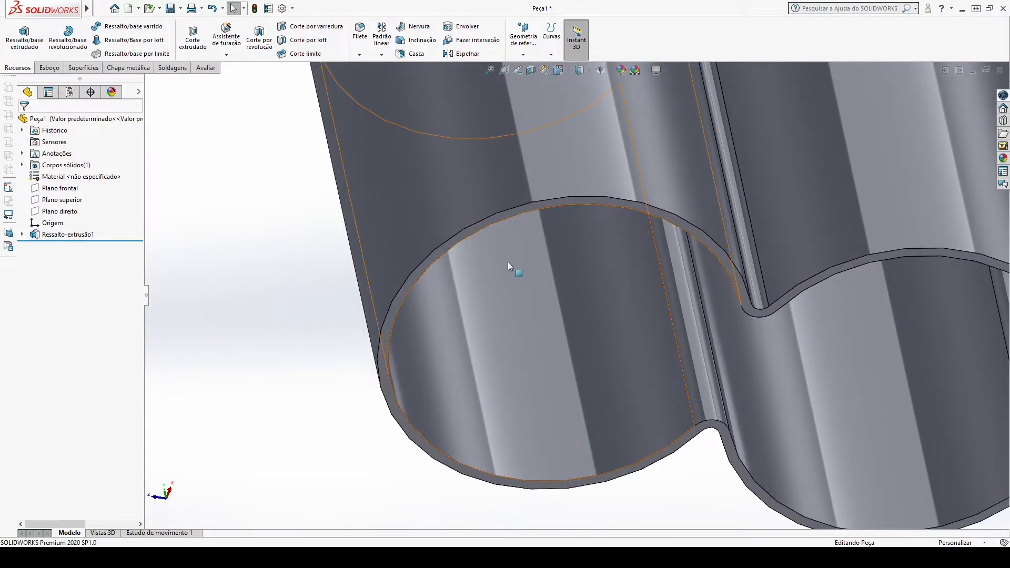
{"action": "scroll", "coordinate": [470, 207], "scroll_direction": "down", "scroll_amount": 4}
{"action": "left_click", "coordinate": [469, 210]}
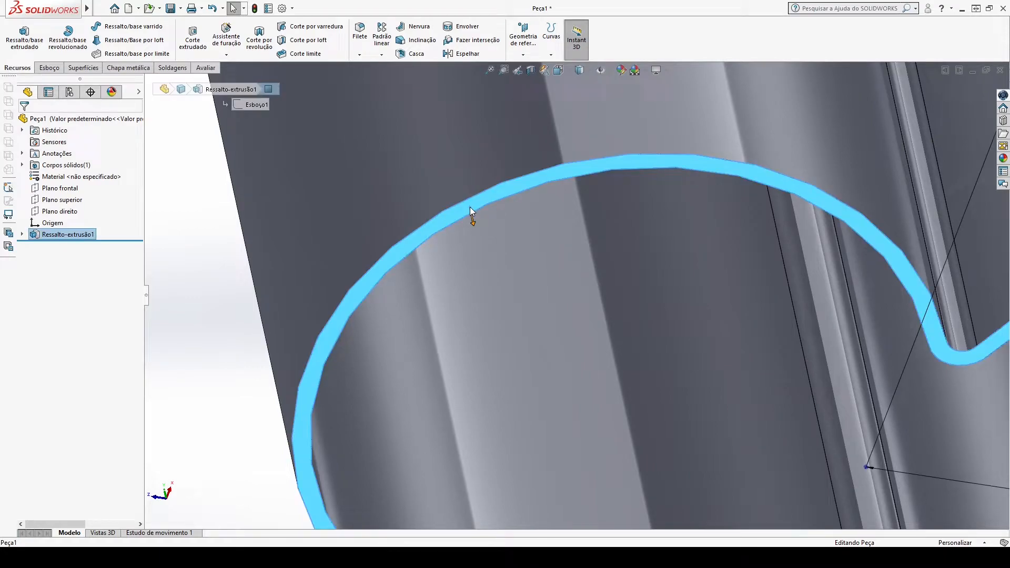
{"action": "left_click", "coordinate": [519, 176]}
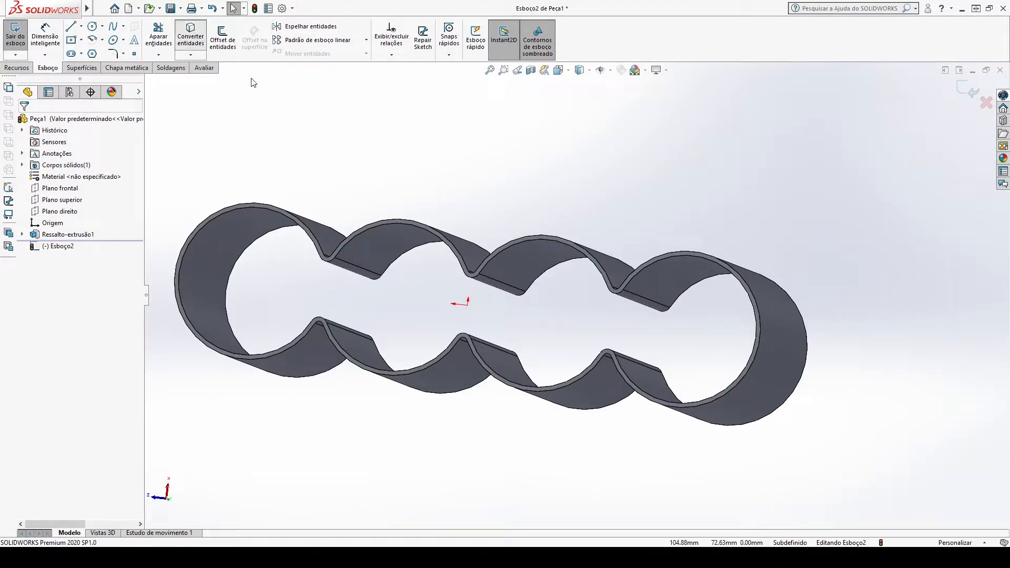
Try to convert the outer rim edges into the sketch one by one, clearing the picked edges
{"action": "left_click", "coordinate": [190, 38]}
{"action": "scroll", "coordinate": [279, 209], "scroll_direction": "down", "scroll_amount": 2}
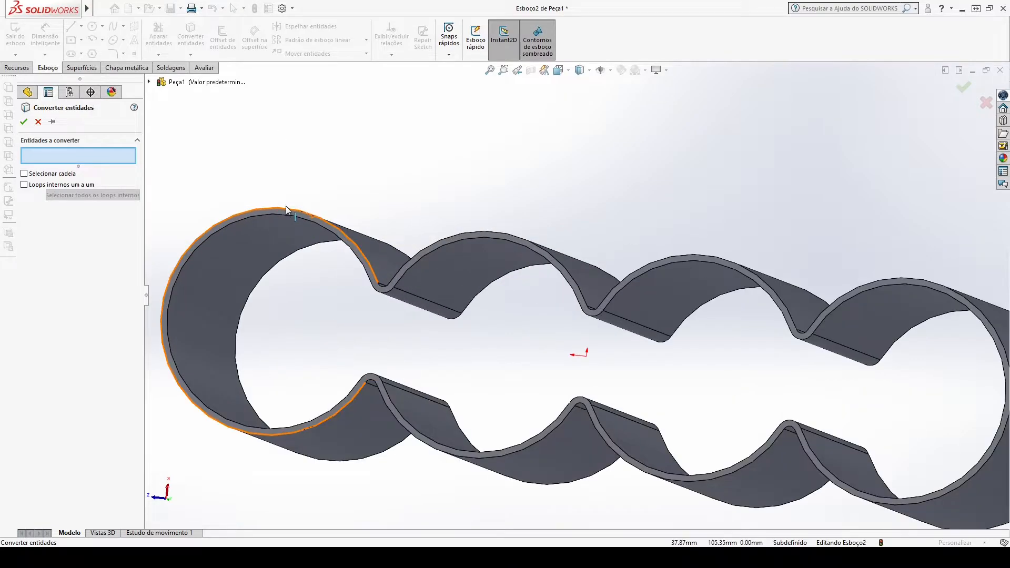
{"action": "left_click", "coordinate": [286, 209]}
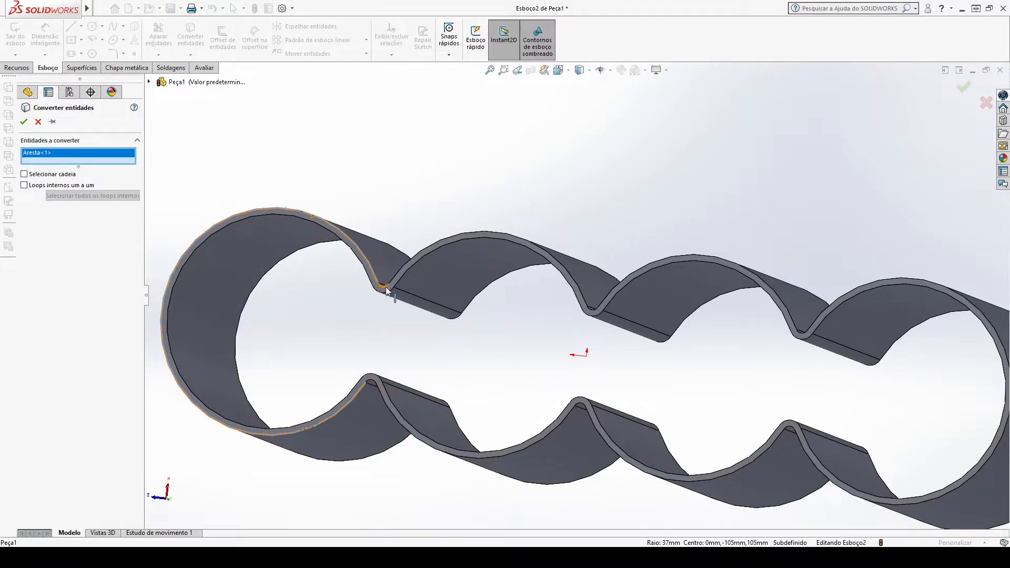
{"action": "left_click", "coordinate": [383, 288]}
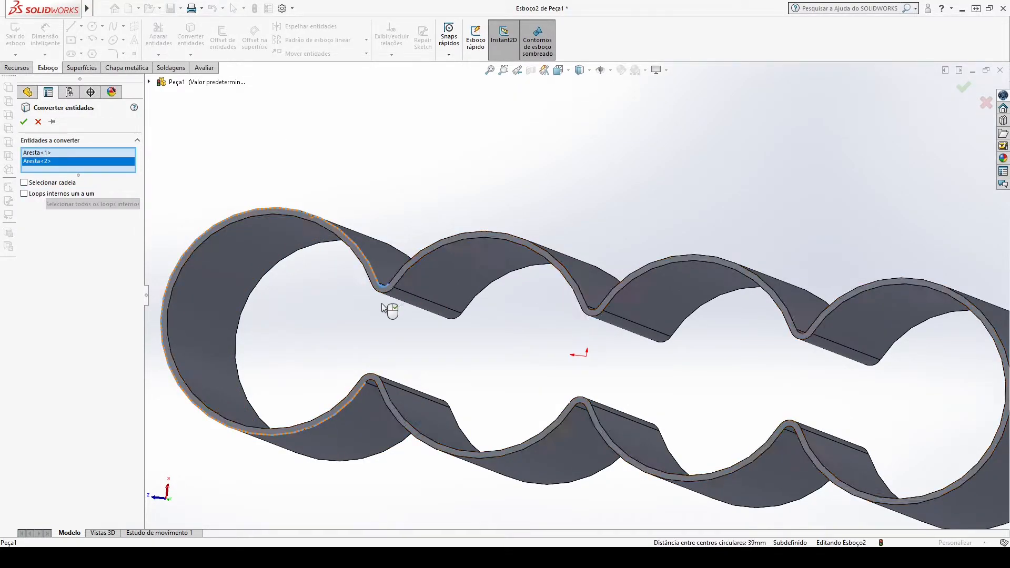
{"action": "left_click", "coordinate": [373, 382]}
{"action": "left_click", "coordinate": [401, 274]}
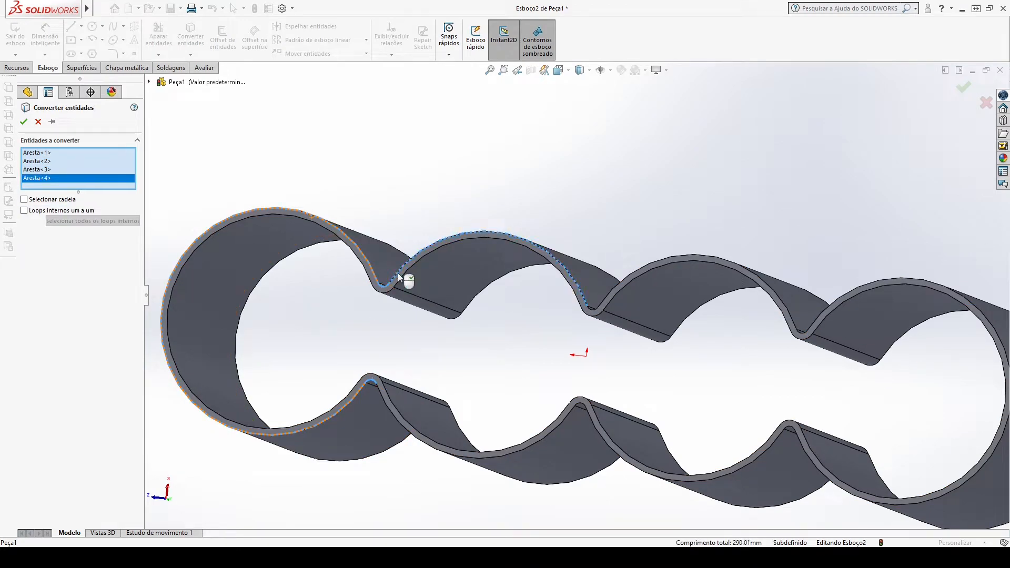
{"action": "key", "text": "Return"}
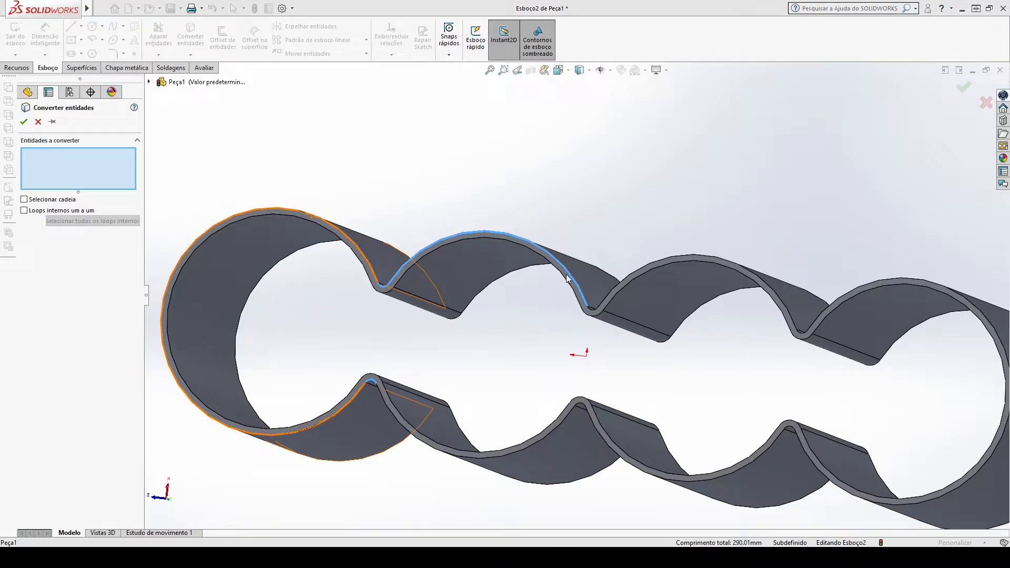
{"action": "key", "text": "ctrl+z"}
{"action": "right_click", "coordinate": [103, 171]}
{"action": "left_click", "coordinate": [137, 175]}
Convert the outer outline of the walls' bottom rim face into the sketch by selecting the whole face
{"action": "scroll", "coordinate": [330, 228], "scroll_direction": "down", "scroll_amount": 2}
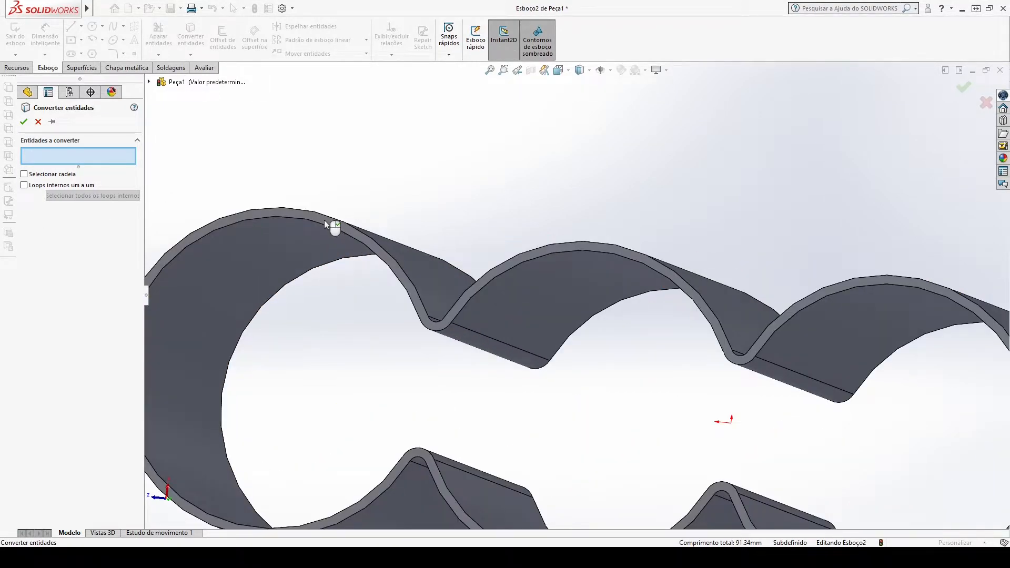
{"action": "left_click", "coordinate": [329, 224]}
{"action": "scroll", "coordinate": [480, 258], "scroll_direction": "up", "scroll_amount": 2}
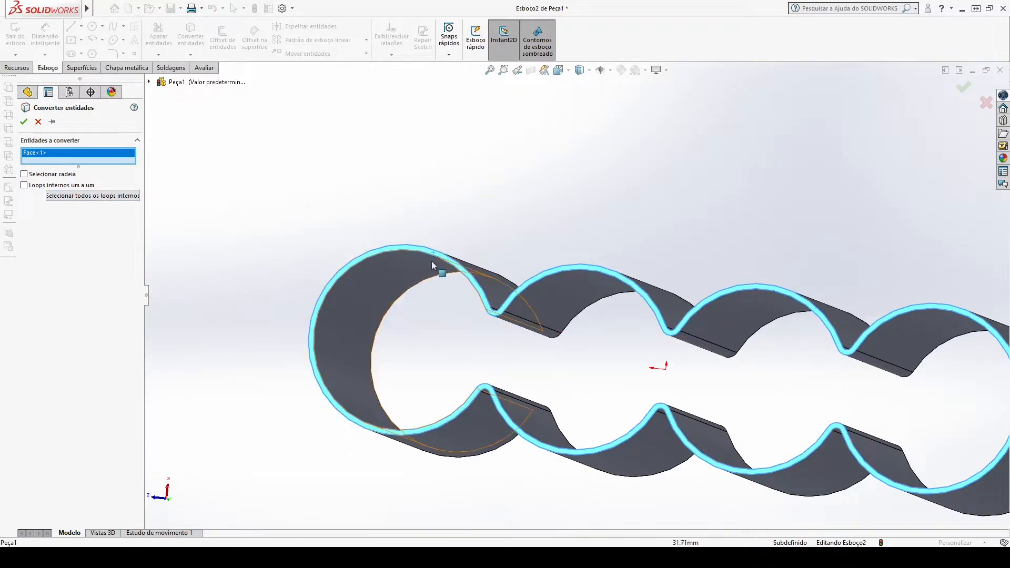
{"action": "scroll", "coordinate": [472, 271], "scroll_direction": "down", "scroll_amount": 3}
{"action": "scroll", "coordinate": [472, 271], "scroll_direction": "up", "scroll_amount": 4}
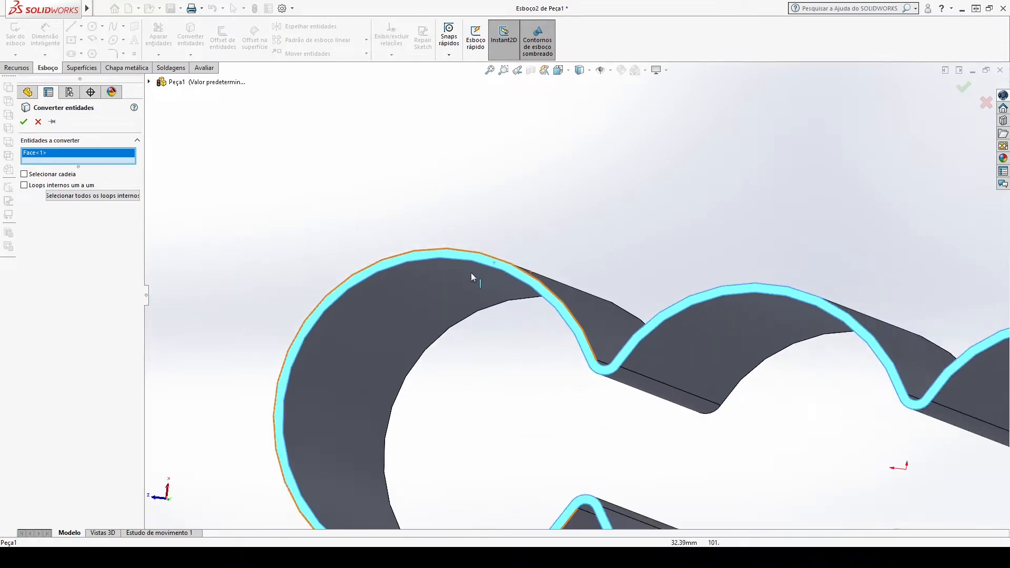
{"action": "left_click", "coordinate": [24, 123]}
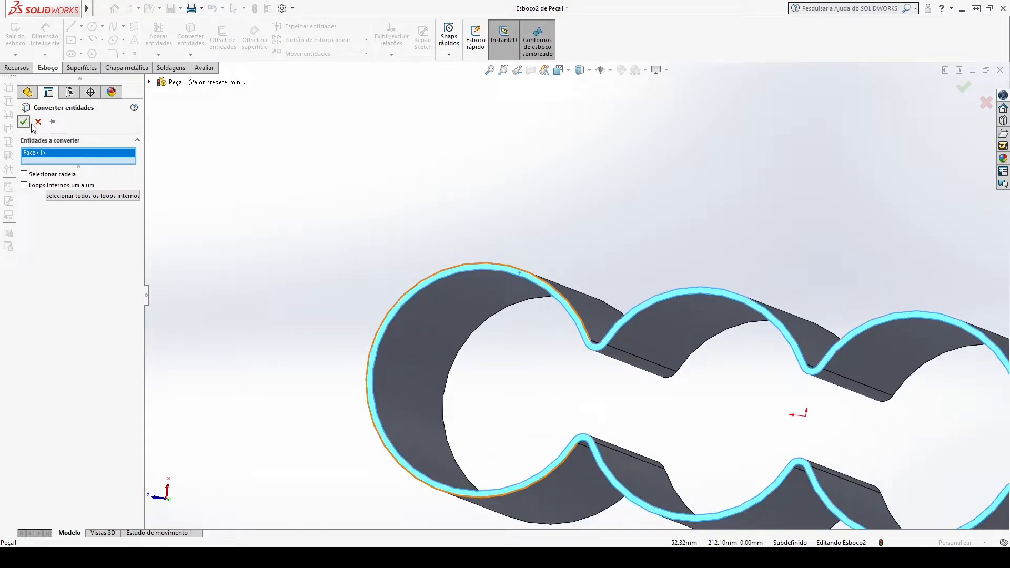
Examine the converted outline around the bottom rim from several angles
{"action": "scroll", "coordinate": [699, 435], "scroll_direction": "down", "scroll_amount": 2}
{"action": "scroll", "coordinate": [700, 431], "scroll_direction": "up", "scroll_amount": 2}
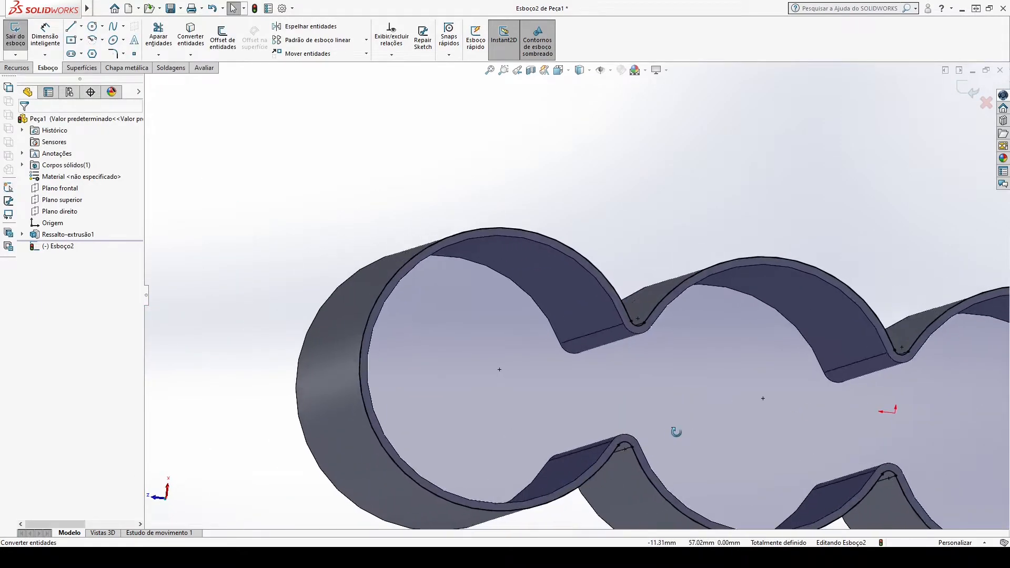
{"action": "scroll", "coordinate": [672, 424], "scroll_direction": "down", "scroll_amount": 3}
{"action": "scroll", "coordinate": [671, 422], "scroll_direction": "up", "scroll_amount": 2}
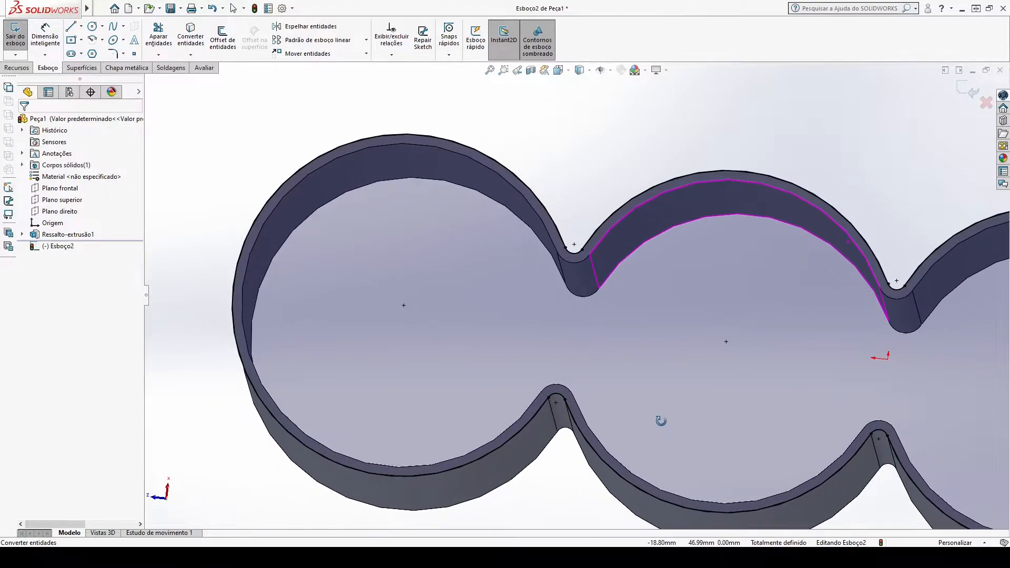
{"action": "scroll", "coordinate": [573, 375], "scroll_direction": "up", "scroll_amount": 3}
{"action": "scroll", "coordinate": [687, 343], "scroll_direction": "down", "scroll_amount": 3}
{"action": "middle_click_drag", "start_coordinate": [705, 311], "coordinate": [666, 359]}
{"action": "scroll", "coordinate": [674, 358], "scroll_direction": "up", "scroll_amount": 6}
{"action": "scroll", "coordinate": [708, 360], "scroll_direction": "down", "scroll_amount": 2}
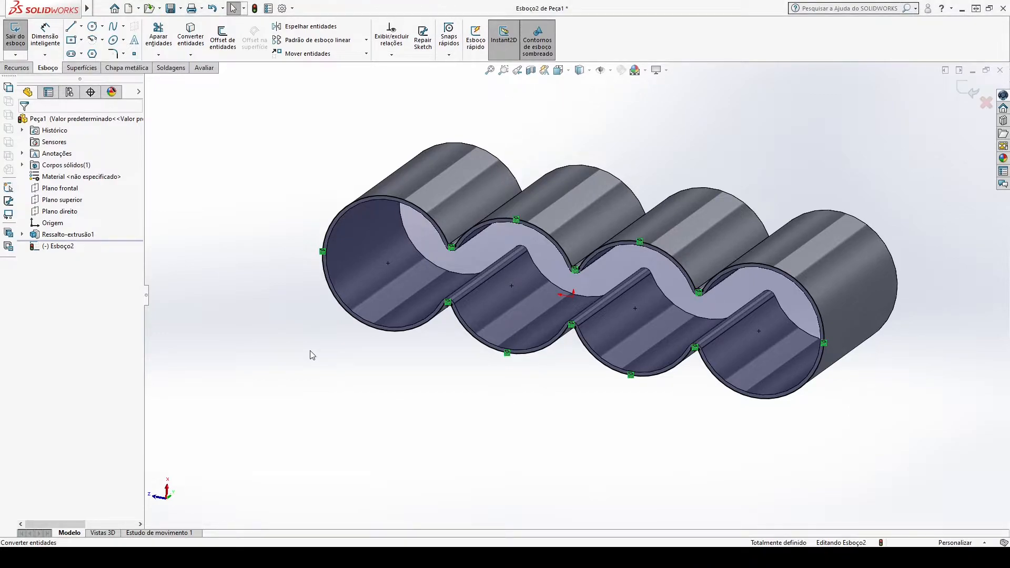
Extrude the converted outline as a 2 mm boss away from the walls, merged with the body, to close the bottom
{"action": "left_click", "coordinate": [21, 68]}
{"action": "left_click", "coordinate": [24, 34]}
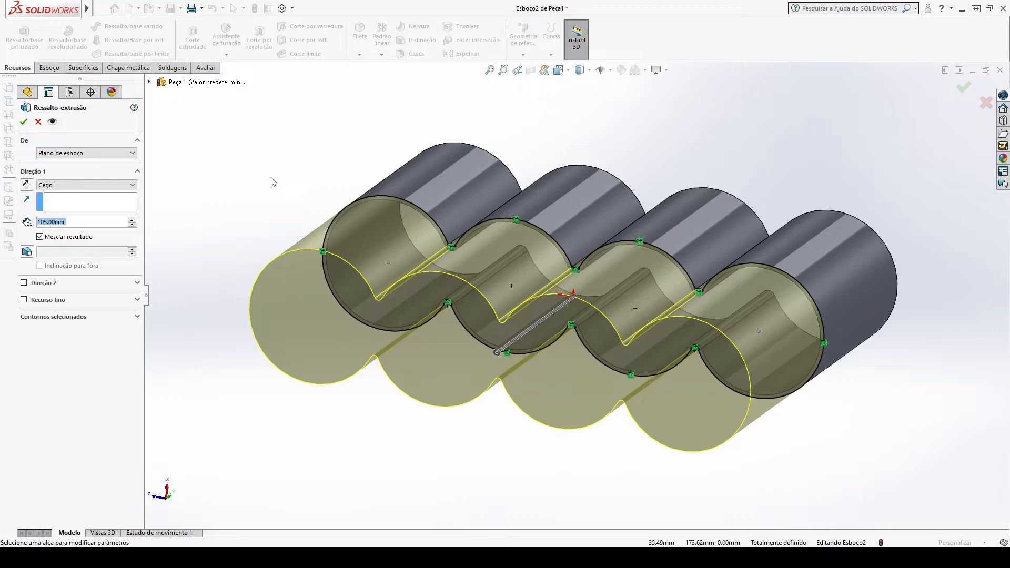
{"action": "type", "text": "2"}
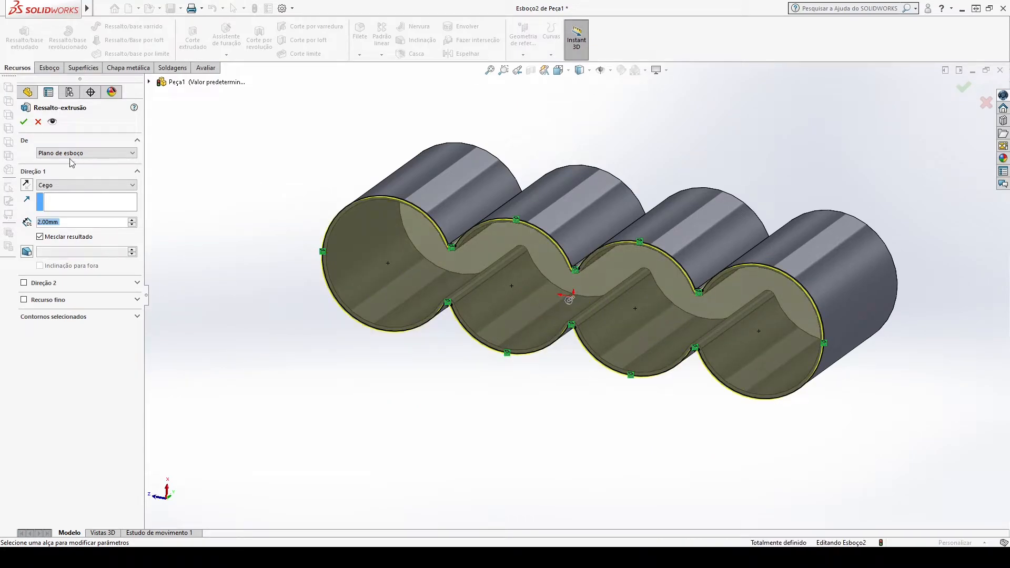
{"action": "left_click", "coordinate": [23, 121]}
{"action": "left_click", "coordinate": [241, 184]}
{"action": "middle_click_drag", "start_coordinate": [276, 173], "coordinate": [386, 261]}
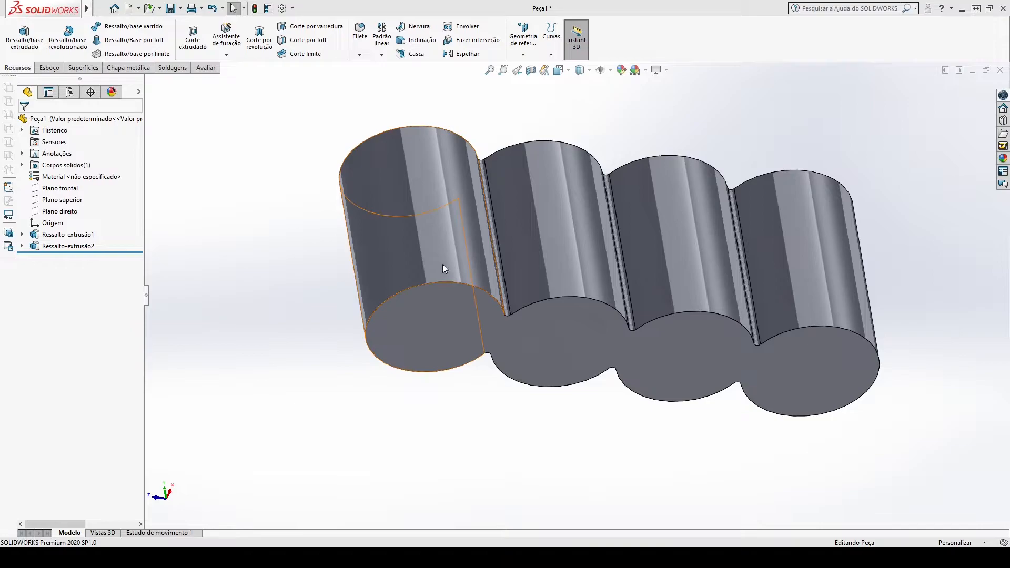
{"action": "key", "text": "ctrl+7"}
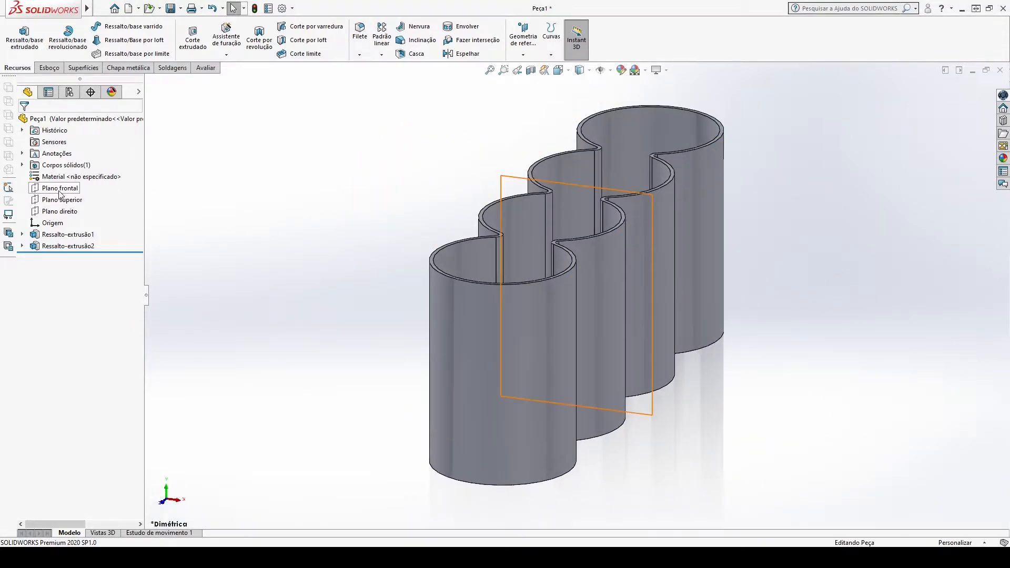
{"action": "left_click", "coordinate": [60, 189]}
{"action": "key", "text": "z"}
{"action": "key", "text": "z"}
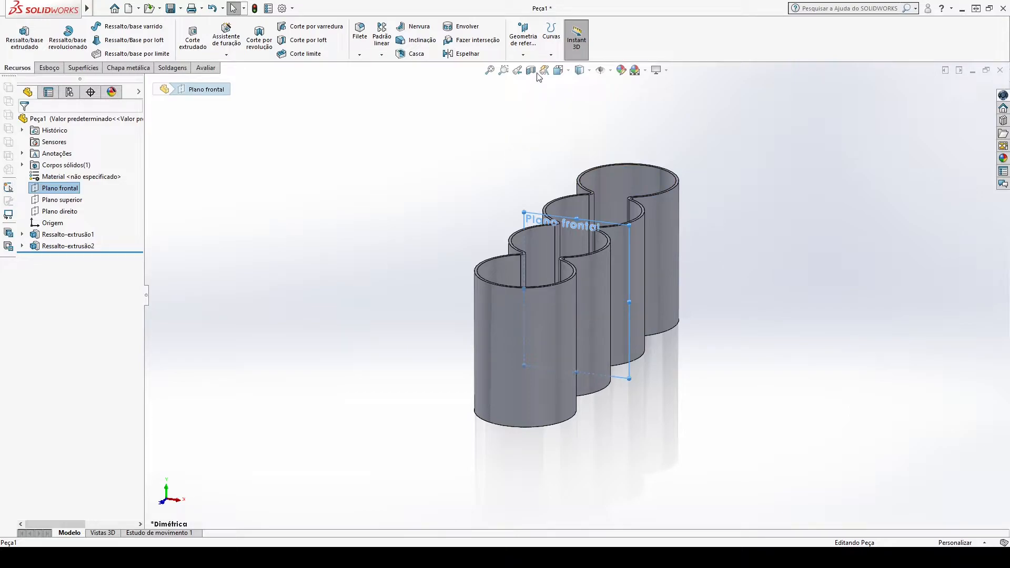
{"action": "left_click", "coordinate": [527, 55]}
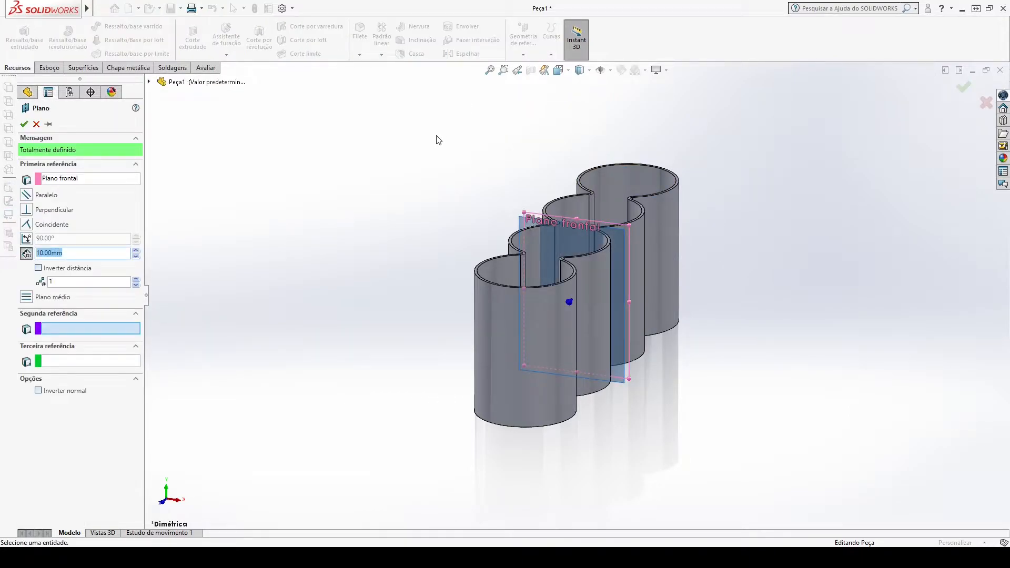
{"action": "key", "text": "Escape"}
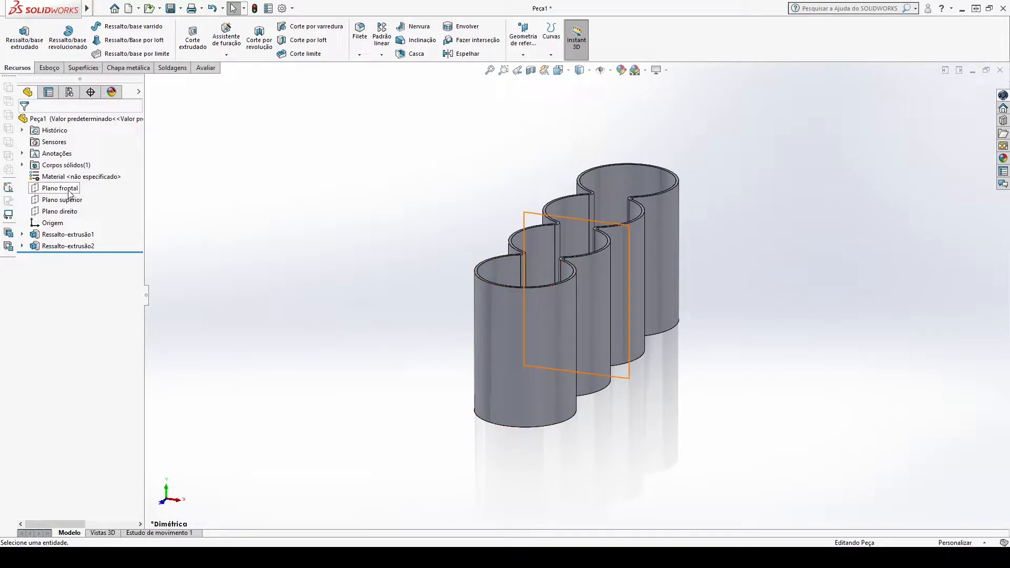
Create a reference plane parallel to the front plane at a distance of 150 mm, beyond the end of the organizer
{"action": "left_click", "coordinate": [60, 188]}
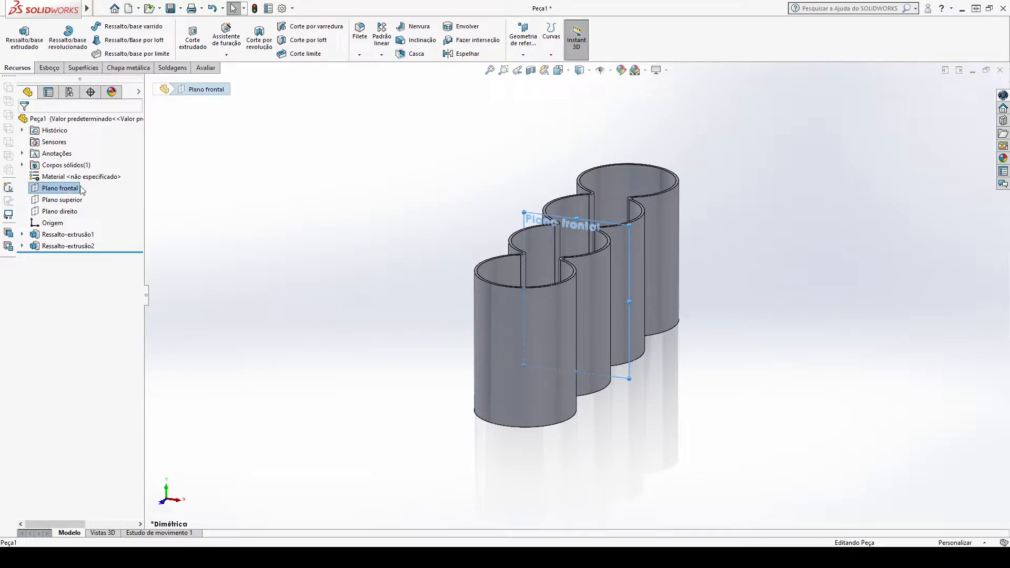
{"action": "left_click", "coordinate": [529, 50]}
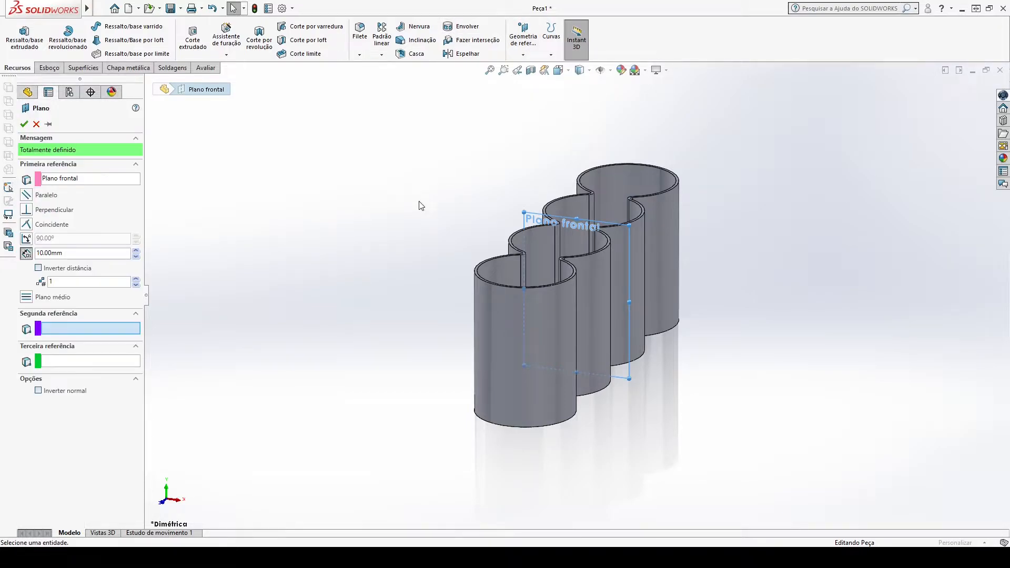
{"action": "left_click", "coordinate": [90, 253]}
{"action": "key", "text": "BackSpace"}
{"action": "key", "text": "BackSpace"}
{"action": "key", "text": "BackSpace"}
{"action": "key", "text": "BackSpace"}
{"action": "key", "text": "BackSpace"}
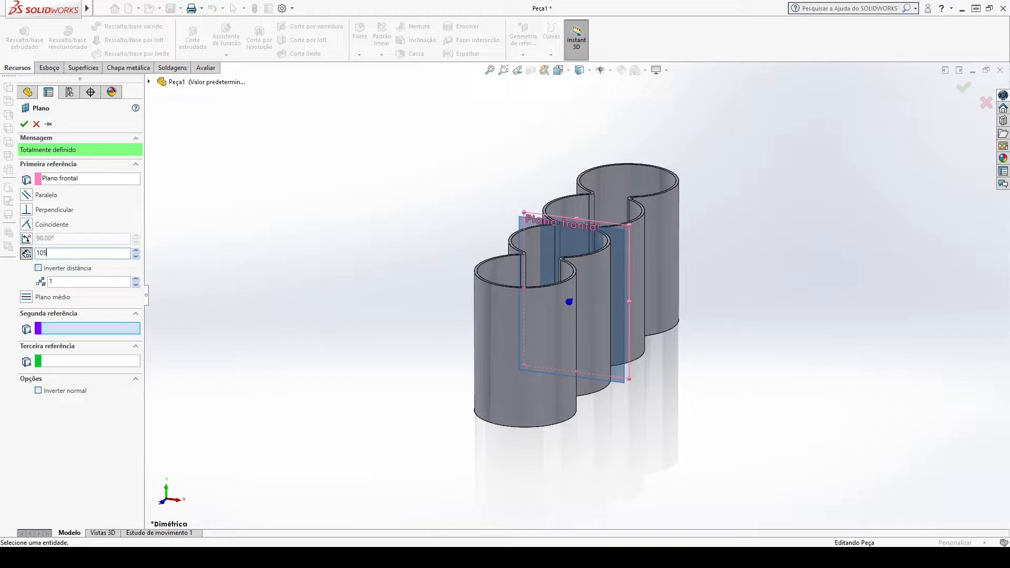
{"action": "type", "text": "50"}
{"action": "key", "text": "Return"}
{"action": "middle_click_drag", "start_coordinate": [699, 343], "coordinate": [618, 328]}
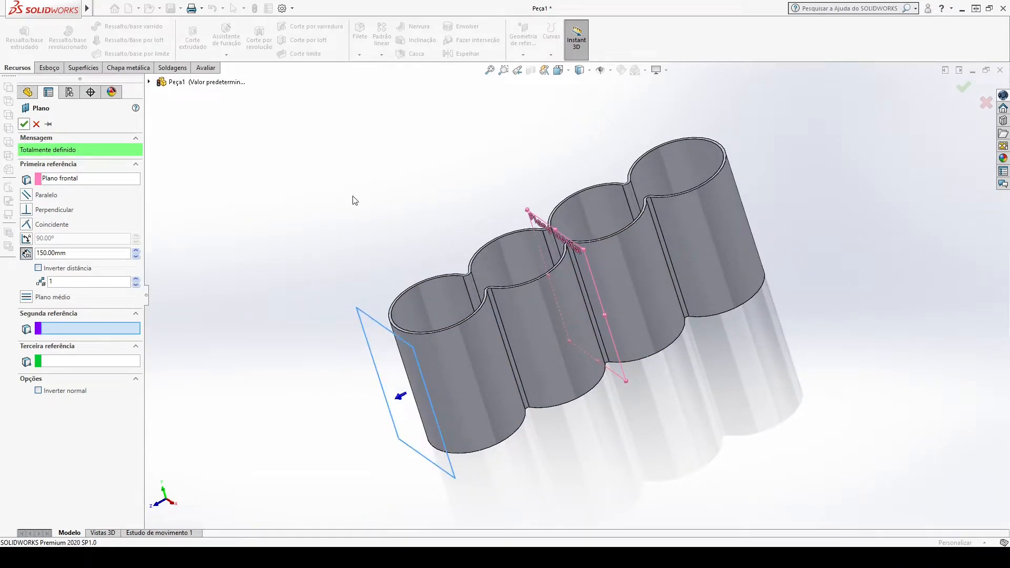
{"action": "key", "text": "Return"}
Start a sketch on the new offset plane and view it from the front
{"action": "middle_click_drag", "start_coordinate": [342, 210], "coordinate": [324, 198]}
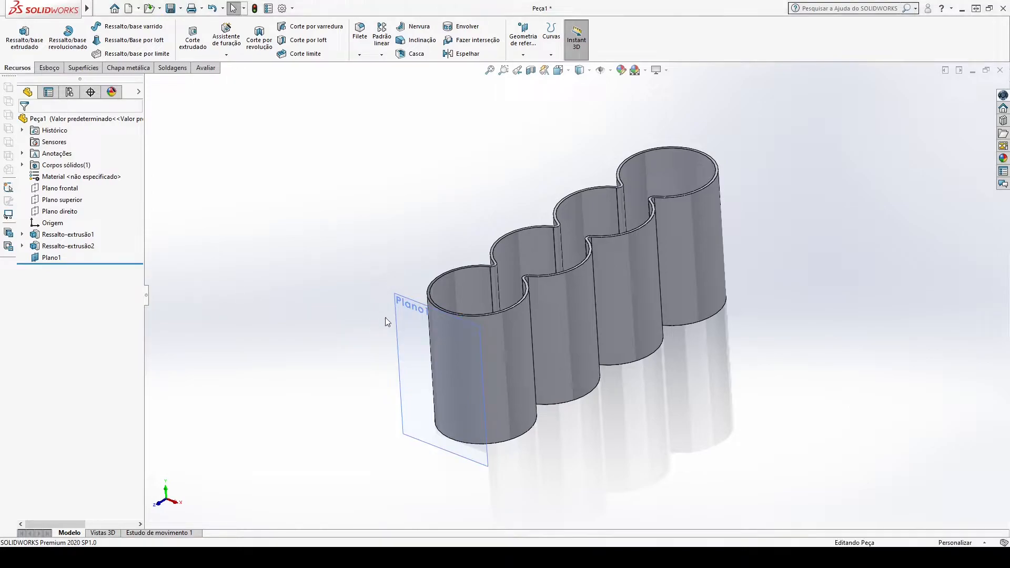
{"action": "left_click", "coordinate": [405, 324]}
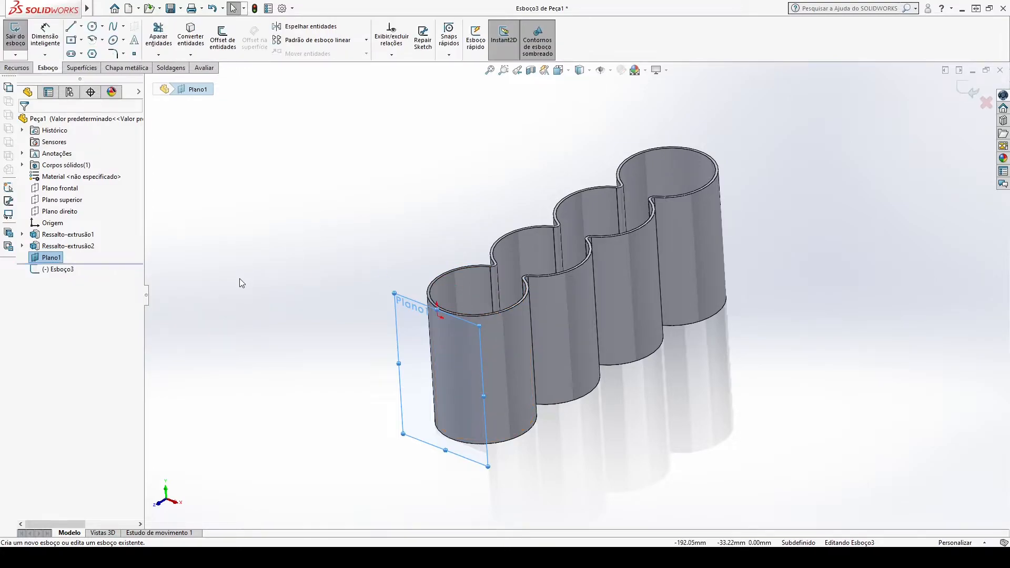
{"action": "left_click", "coordinate": [158, 504]}
{"action": "left_click", "coordinate": [242, 344]}
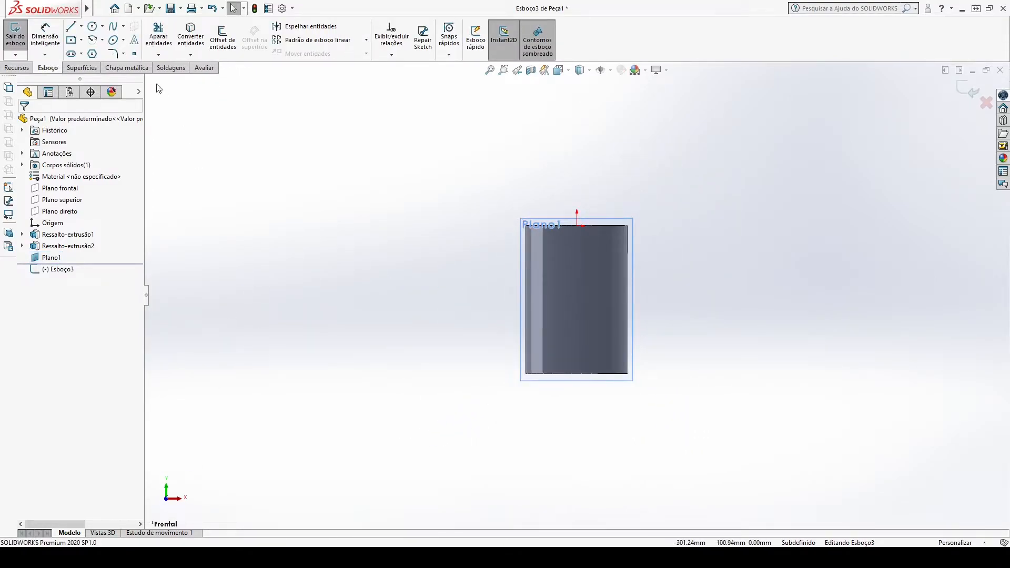
Sketch two thin center rectangles below the origin, each about 64 mm wide, the upper about 1.9 mm and the lower about 2.5 mm high
{"action": "left_click", "coordinate": [81, 41]}
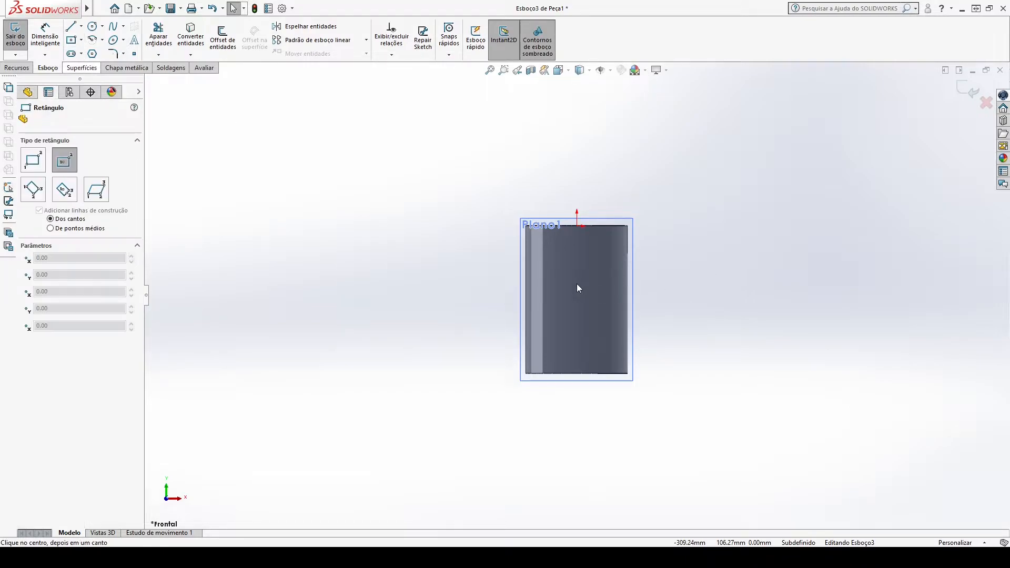
{"action": "scroll", "coordinate": [576, 285], "scroll_direction": "down", "scroll_amount": 1}
{"action": "left_click", "coordinate": [567, 272]}
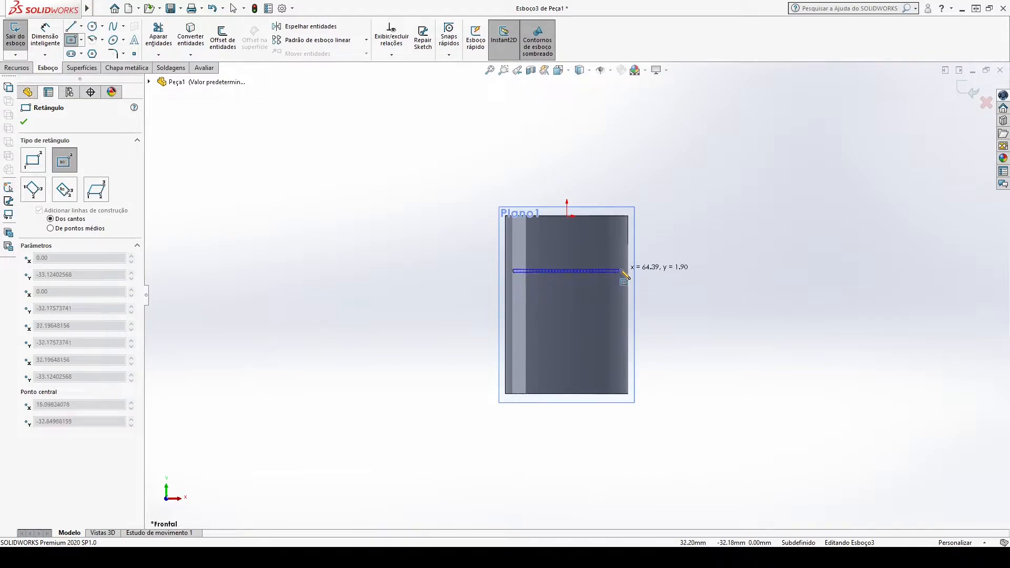
{"action": "left_click", "coordinate": [621, 272]}
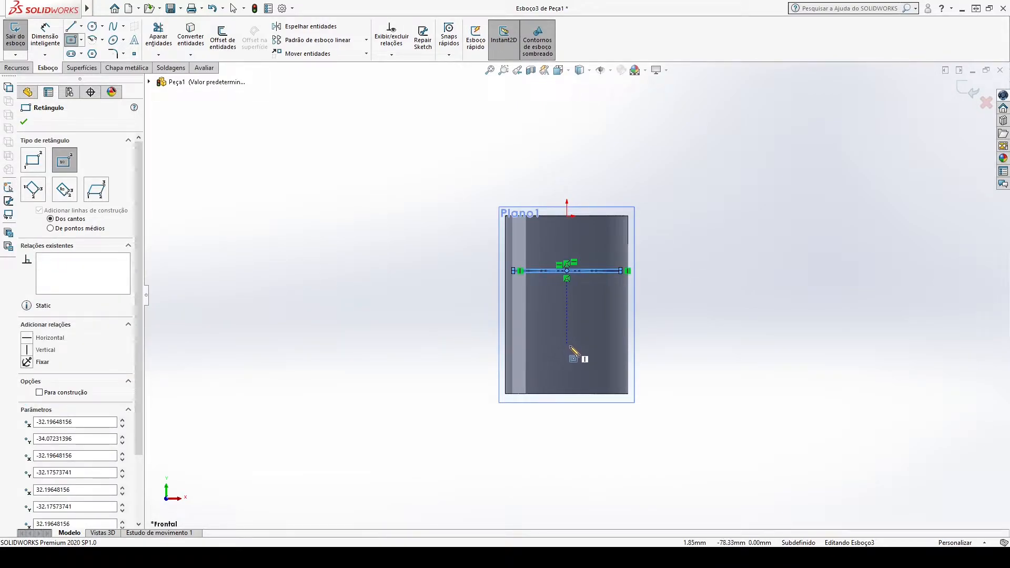
{"action": "left_click", "coordinate": [567, 346]}
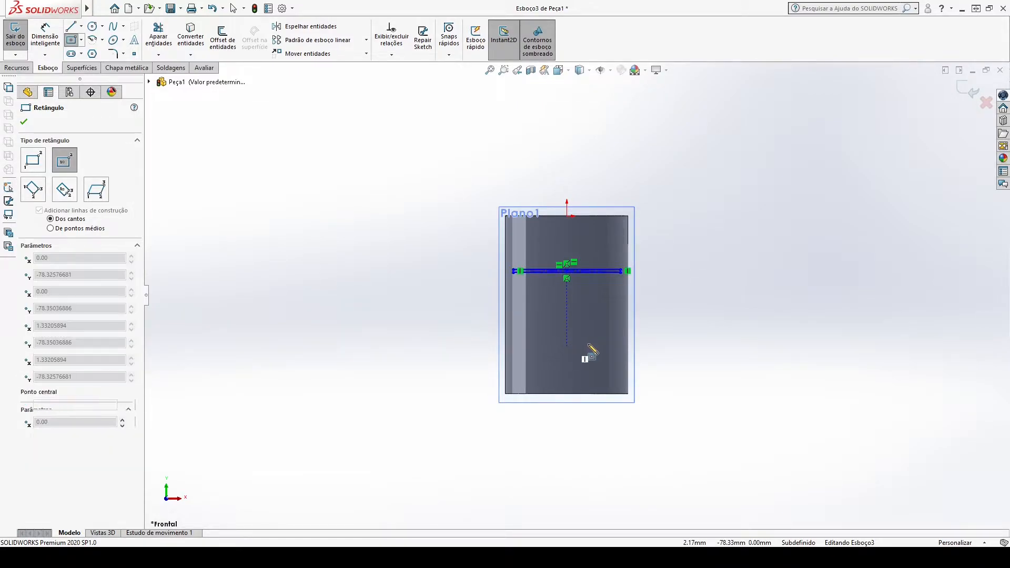
{"action": "left_click", "coordinate": [625, 346]}
{"action": "key", "text": "Escape"}
Dimension the upper rectangle's height as 2 mm
{"action": "right_click_drag", "start_coordinate": [722, 381], "coordinate": [647, 266]}
{"action": "scroll", "coordinate": [649, 258], "scroll_direction": "down", "scroll_amount": 3}
{"action": "scroll", "coordinate": [586, 290], "scroll_direction": "down", "scroll_amount": 3}
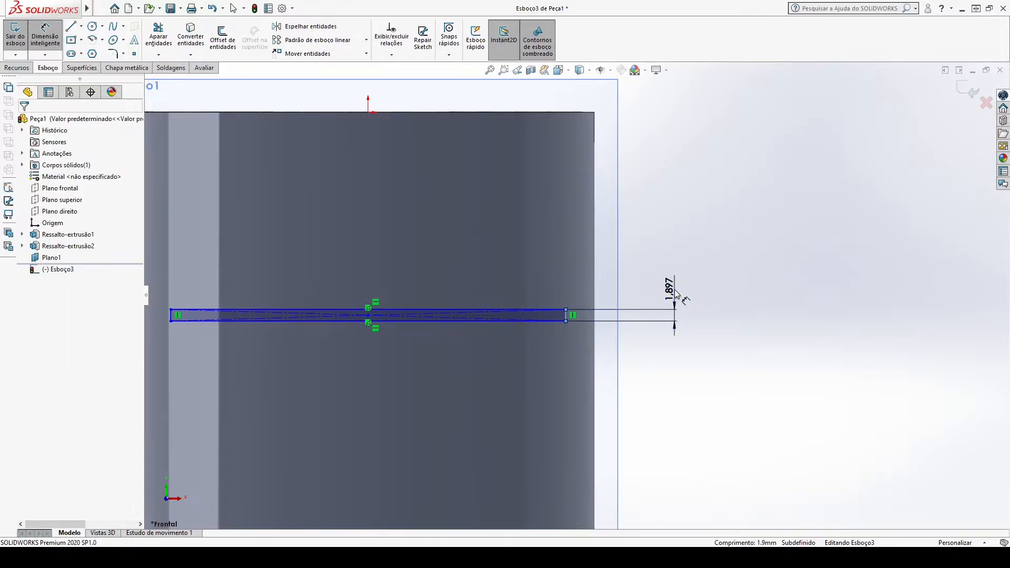
{"action": "left_click", "coordinate": [677, 296]}
{"action": "type", "text": "2"}
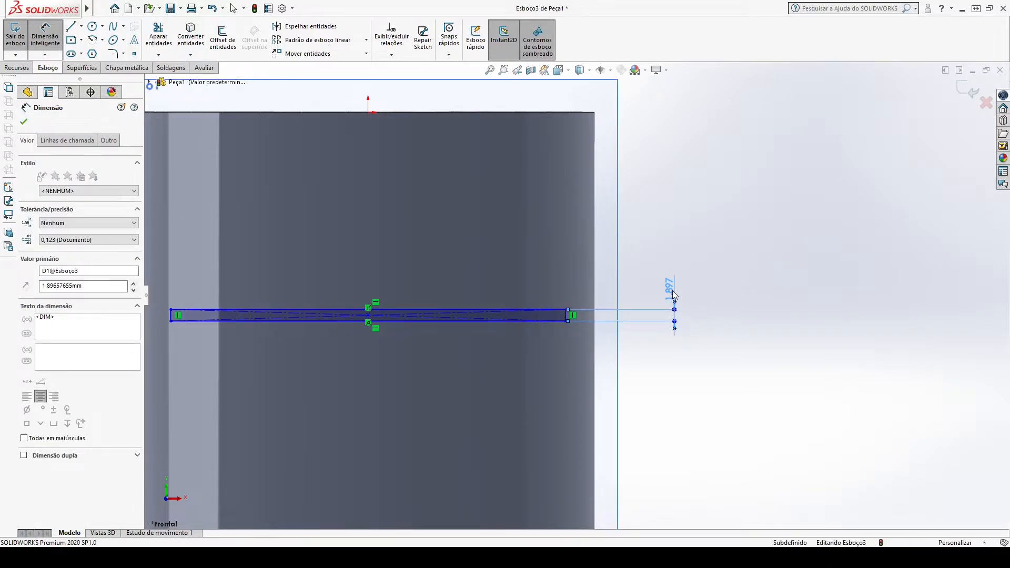
{"action": "key", "text": "Return"}
Dimension the lower rectangle's height as 2 mm
{"action": "scroll", "coordinate": [667, 328], "scroll_direction": "up", "scroll_amount": 3}
{"action": "scroll", "coordinate": [600, 397], "scroll_direction": "down", "scroll_amount": 1}
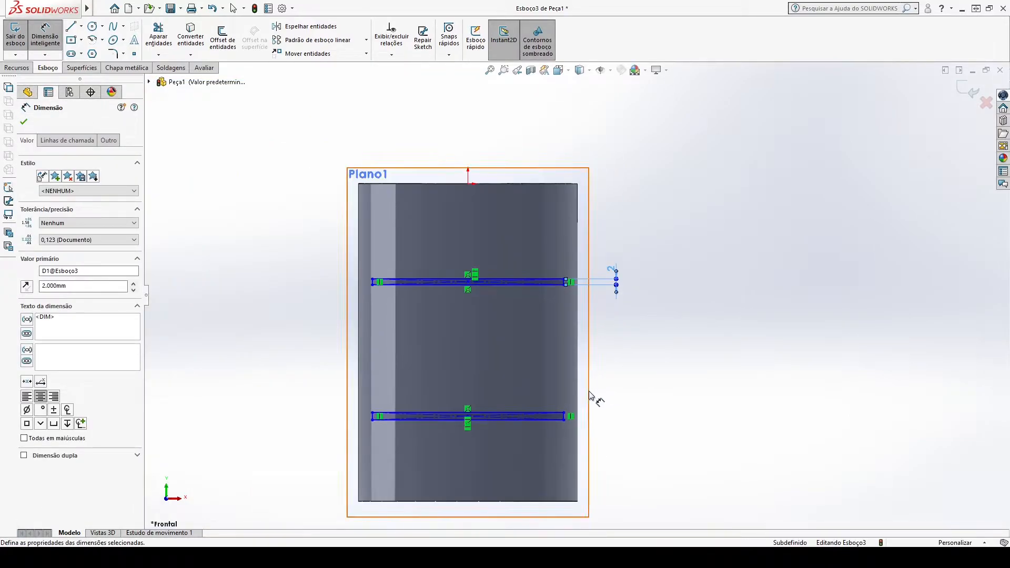
{"action": "left_click", "coordinate": [560, 417]}
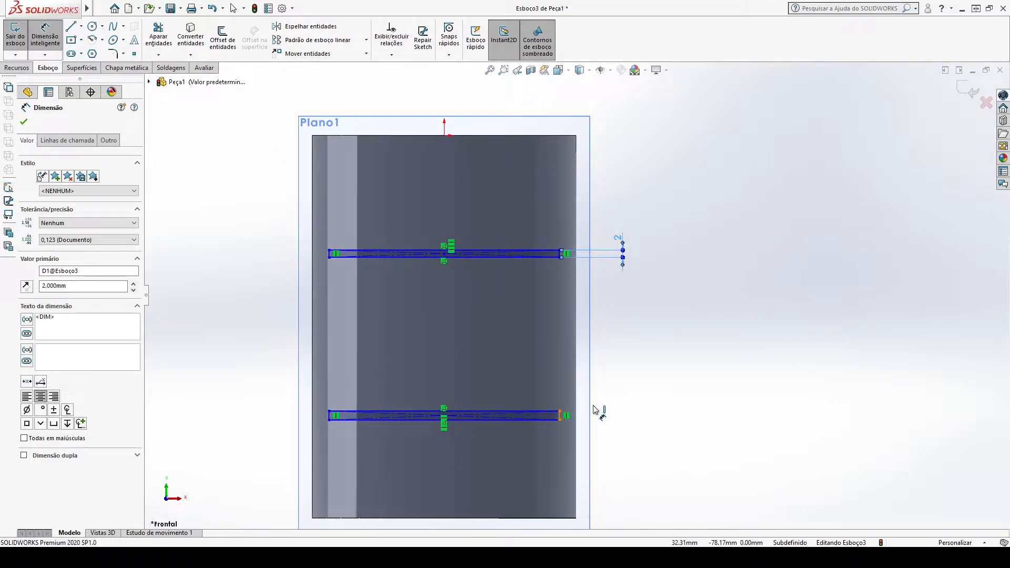
{"action": "left_click", "coordinate": [630, 396]}
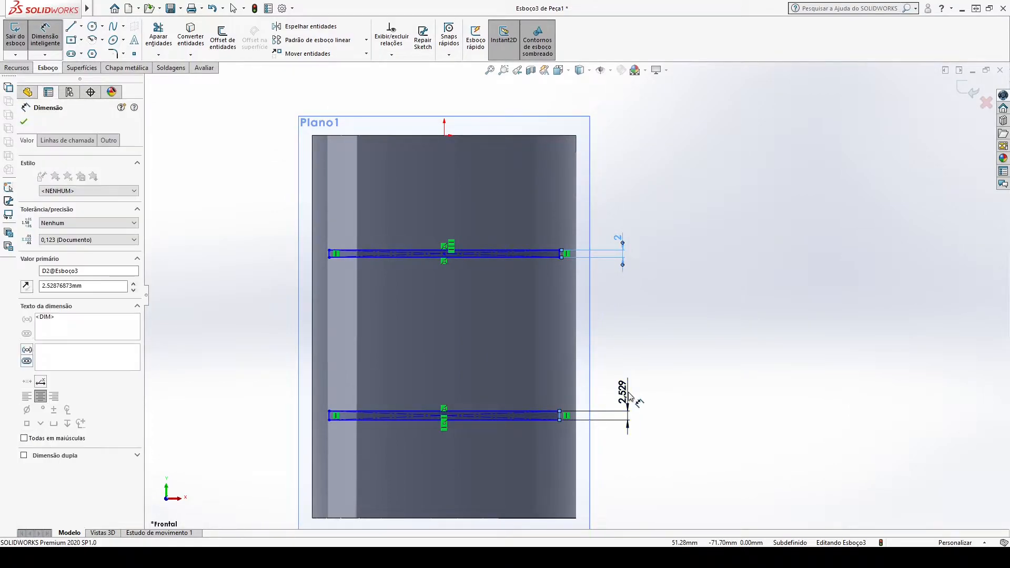
{"action": "type", "text": "2.000mm"}
{"action": "key", "text": "Return"}
Dimension the lower rectangle's bottom edge 22 mm above the organizer's bottom edge
{"action": "scroll", "coordinate": [383, 383], "scroll_direction": "up", "scroll_amount": 2}
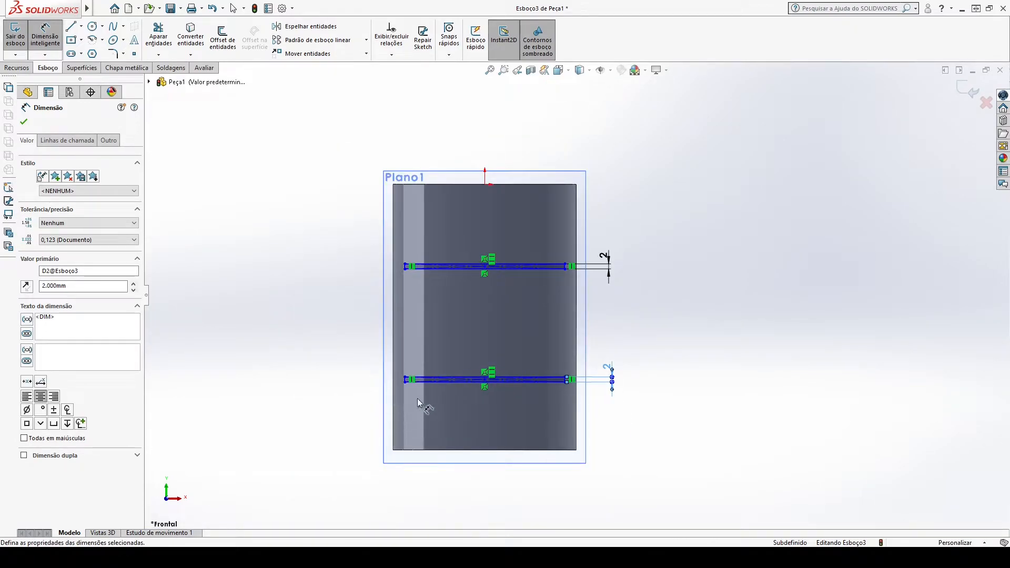
{"action": "left_click", "coordinate": [424, 383]}
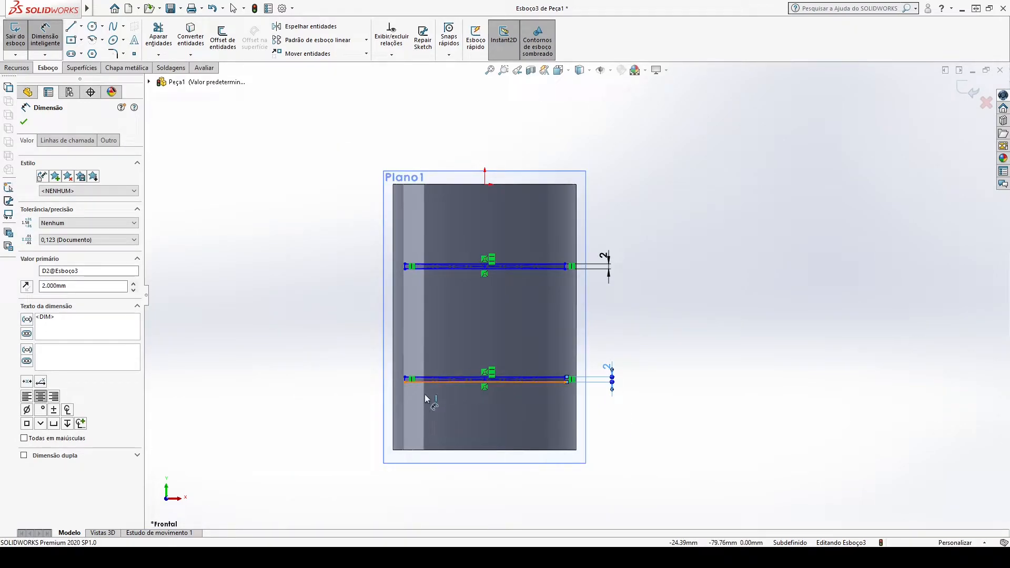
{"action": "left_click", "coordinate": [426, 450]}
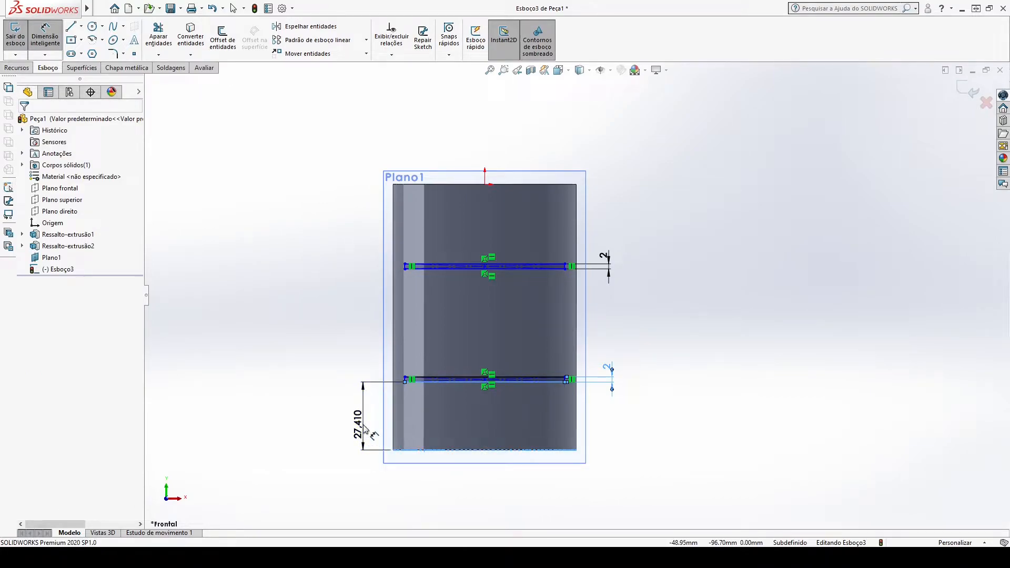
{"action": "left_click", "coordinate": [366, 429]}
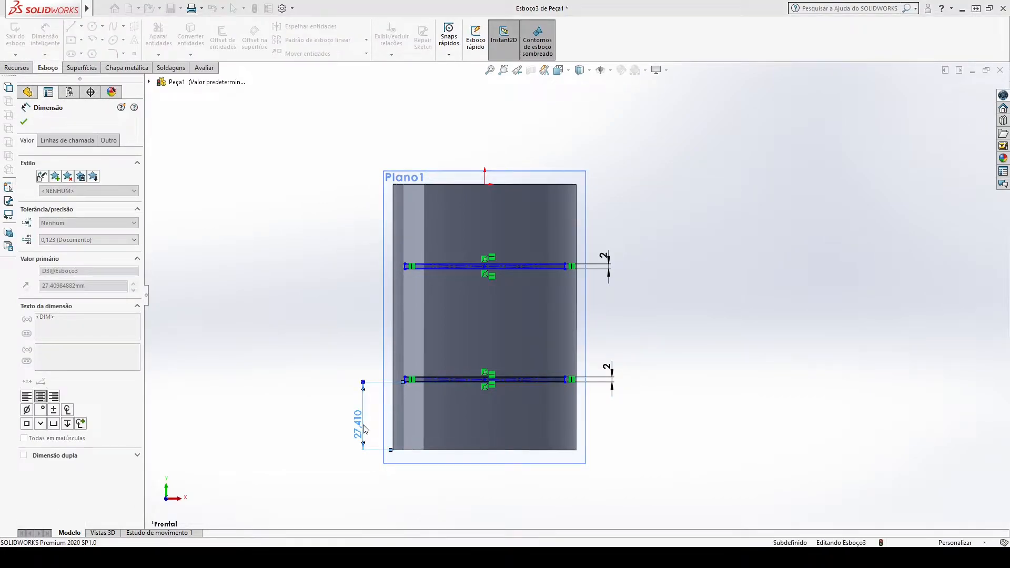
{"action": "type", "text": "22"}
{"action": "key", "text": "Return"}
Dimension the upper rectangle's top edge 22 mm below the organizer's top edge and leave the dimension command
{"action": "scroll", "coordinate": [453, 281], "scroll_direction": "down", "scroll_amount": 2}
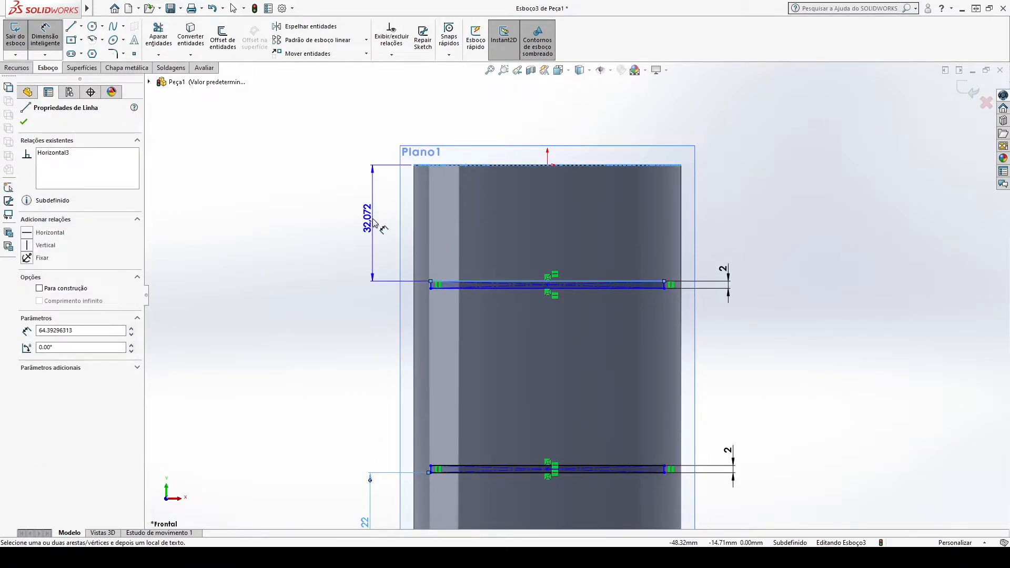
{"action": "left_click", "coordinate": [373, 219]}
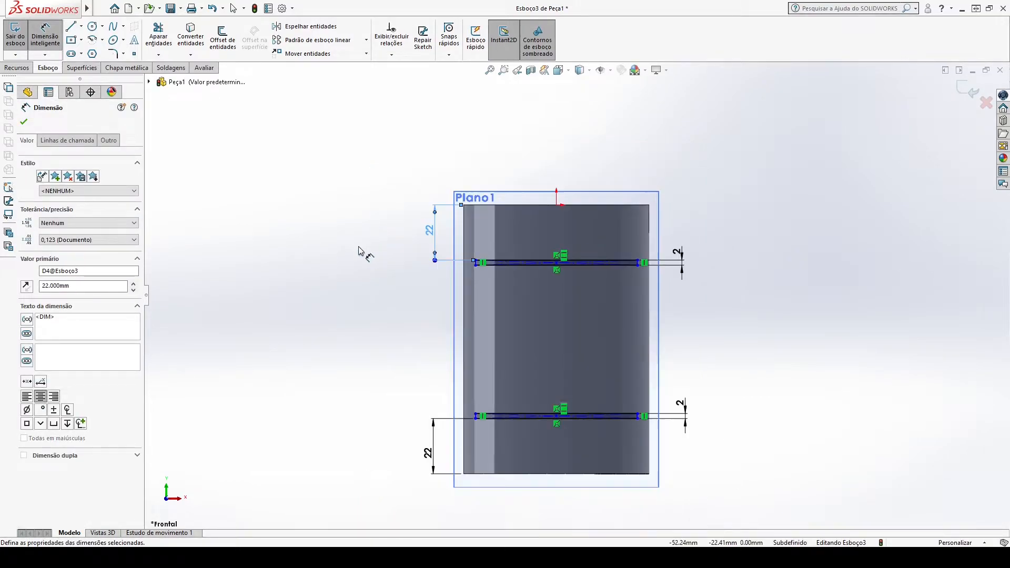
{"action": "key", "text": "Escape"}
{"action": "key", "text": "Escape"}
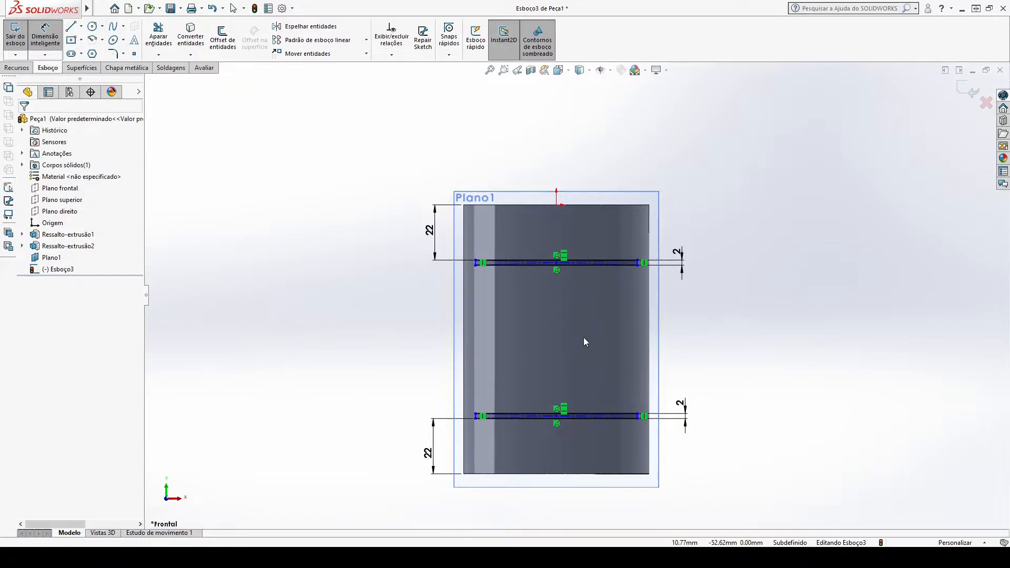
Align the center points of both rectangles with the origin using a Vertical relation
{"action": "left_click", "coordinate": [557, 263]}
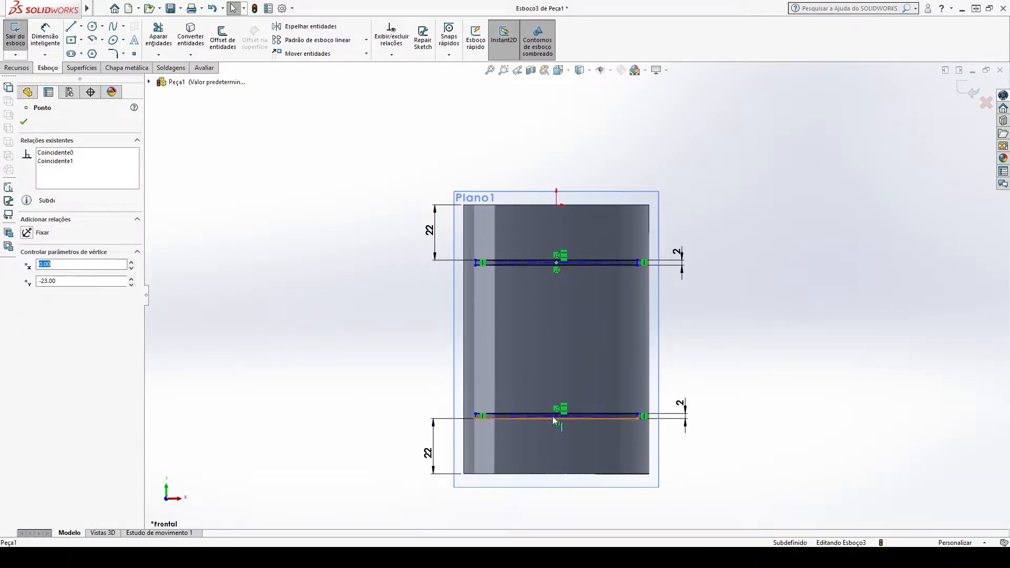
{"action": "left_click", "coordinate": [557, 205], "text": "ctrl"}
{"action": "left_click", "coordinate": [558, 205], "text": "ctrl"}
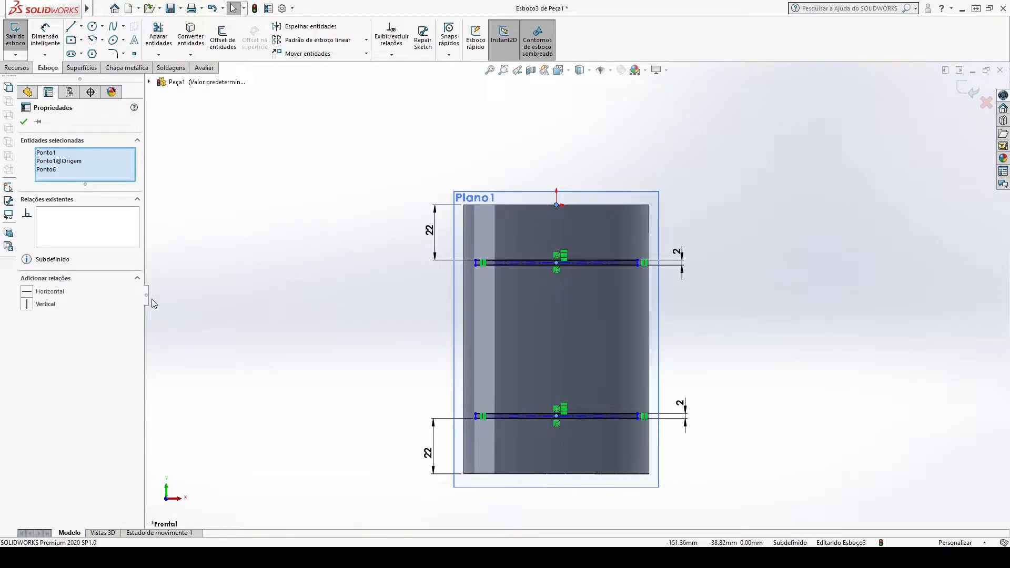
{"action": "left_click", "coordinate": [30, 306]}
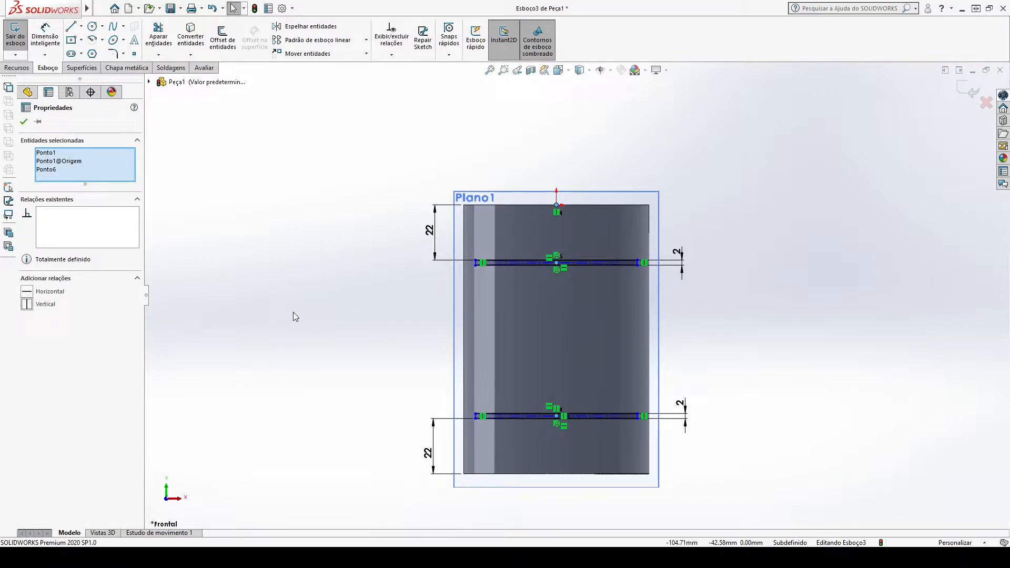
{"action": "left_click", "coordinate": [293, 312]}
Dimension the lower rectangle's width as 60 mm
{"action": "right_click_drag", "start_coordinate": [297, 405], "coordinate": [298, 368]}
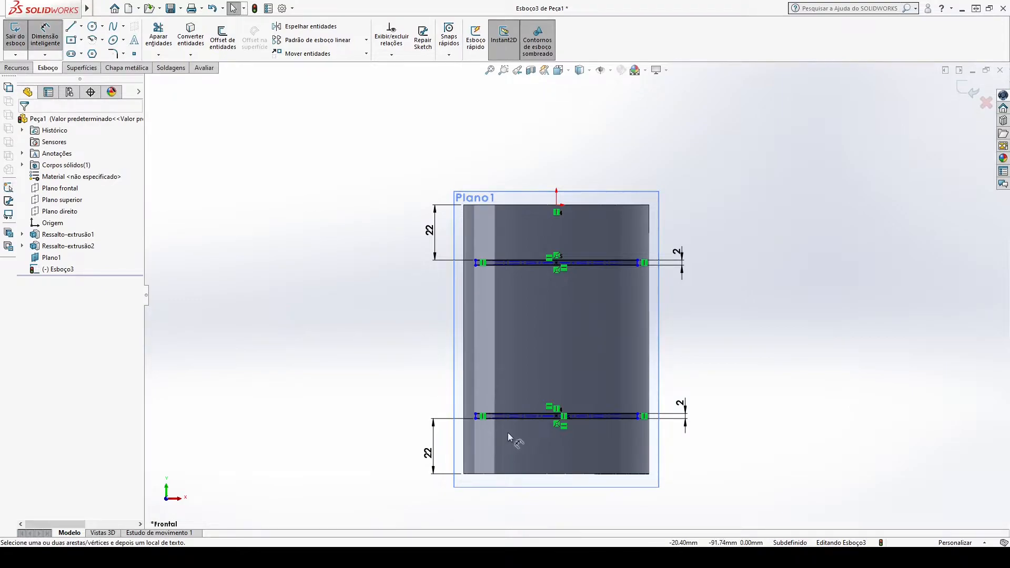
{"action": "left_click", "coordinate": [513, 423]}
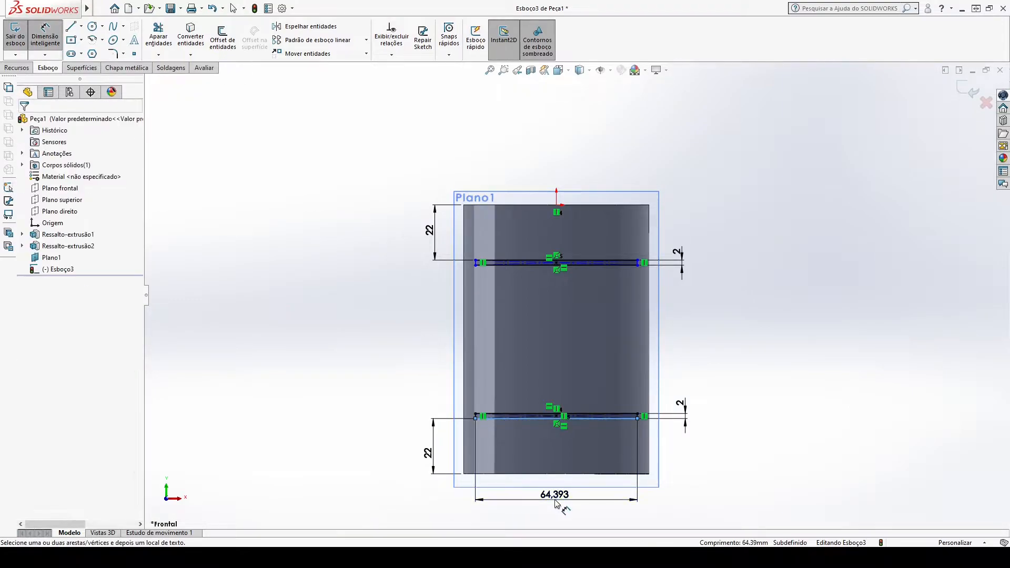
{"action": "left_click", "coordinate": [559, 504]}
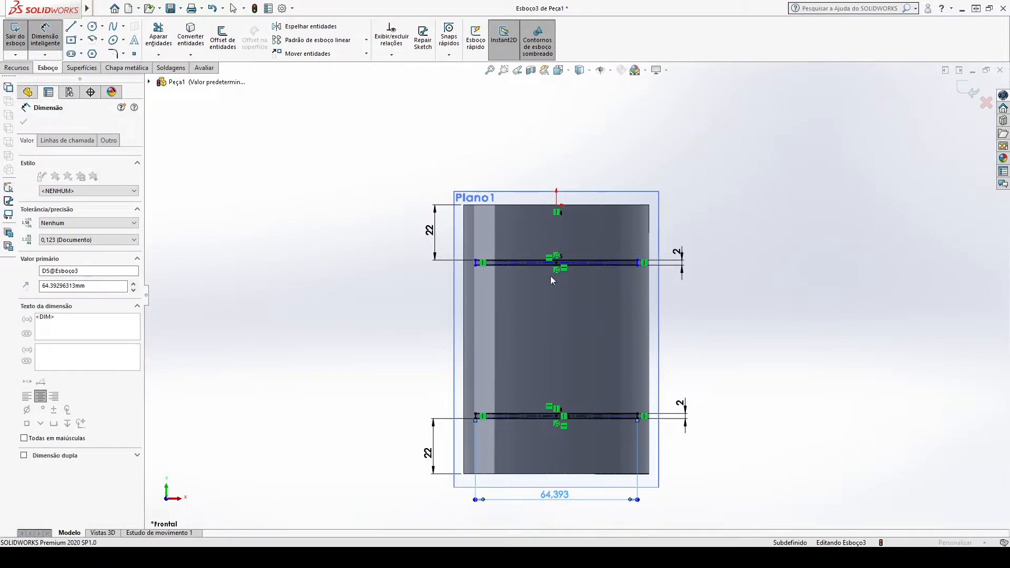
{"action": "type", "text": "60"}
{"action": "key", "text": "Return"}
Dimension the upper rectangle's width as 60 mm
{"action": "left_click", "coordinate": [533, 260]}
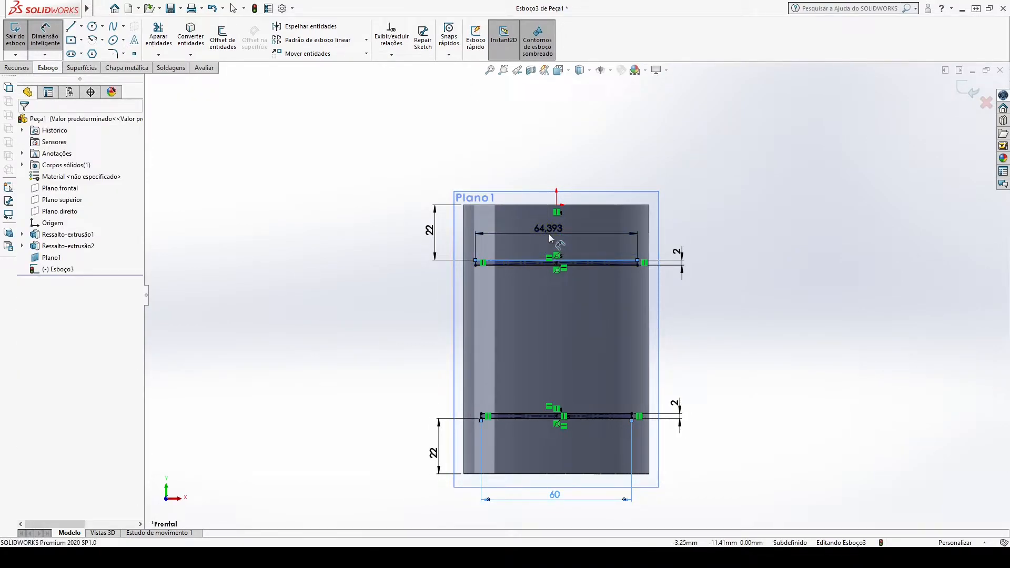
{"action": "left_click", "coordinate": [548, 234]}
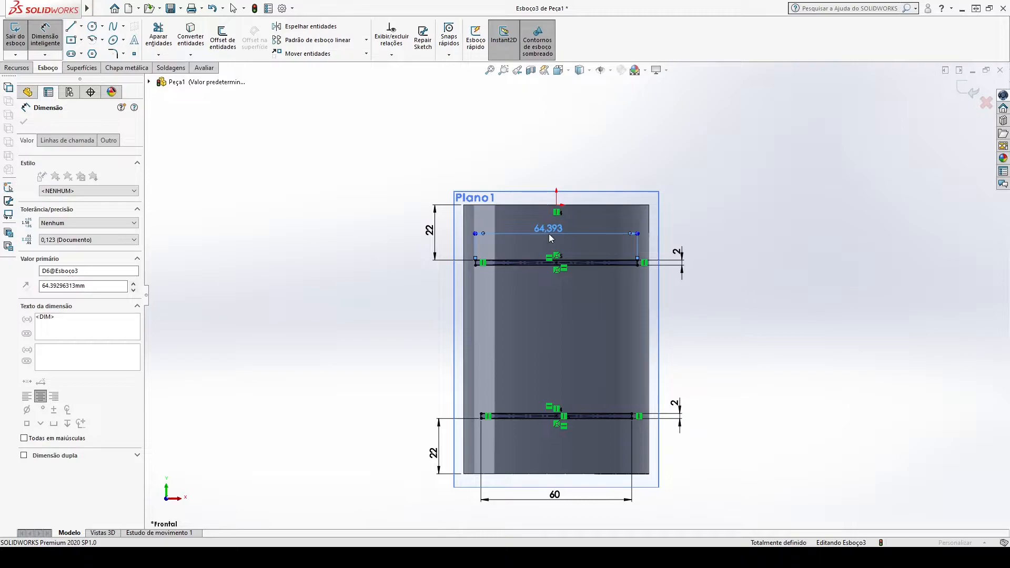
{"action": "type", "text": "60"}
{"action": "key", "text": "Return"}
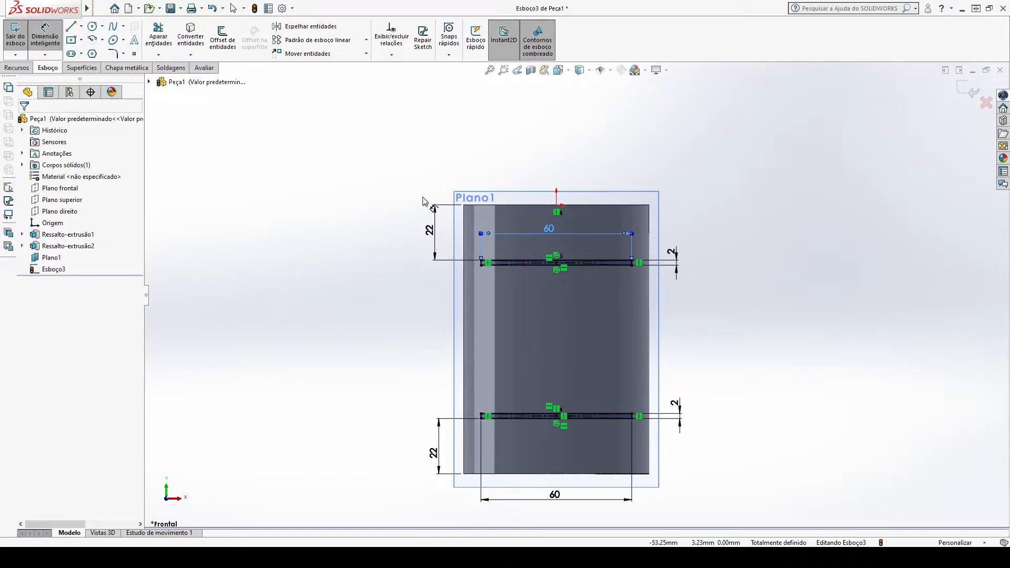
{"action": "scroll", "coordinate": [577, 294], "scroll_direction": "up", "scroll_amount": 1}
{"action": "middle_click_drag", "start_coordinate": [398, 210], "coordinate": [380, 272]}
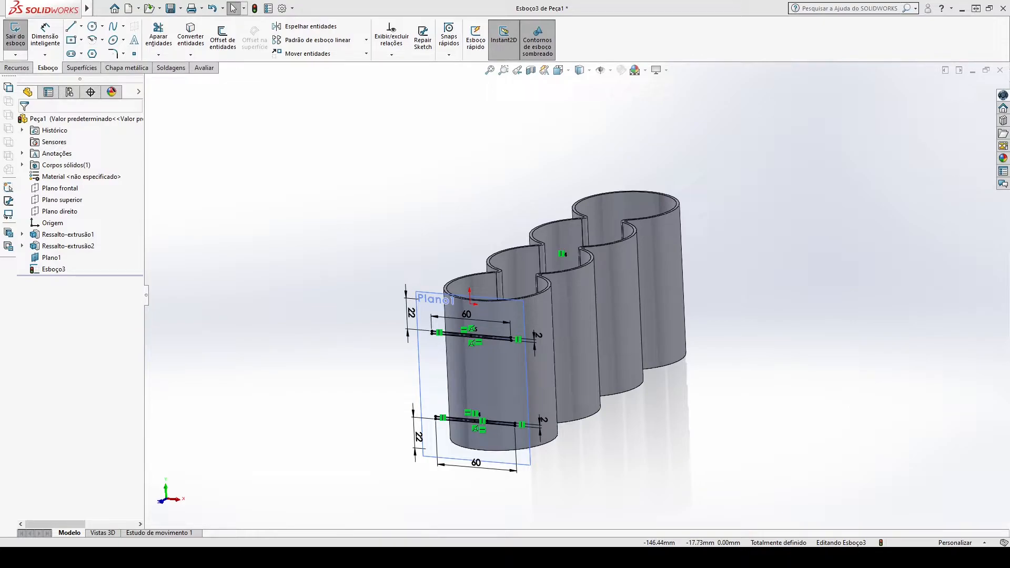
{"action": "mouse_move", "coordinate": [459, 421]}
{"action": "middle_mouse_down"}
{"action": "mouse_move", "coordinate": [425, 381]}
{"action": "mouse_move", "coordinate": [462, 396]}
{"action": "mouse_move", "coordinate": [453, 394]}
{"action": "middle_mouse_up"}
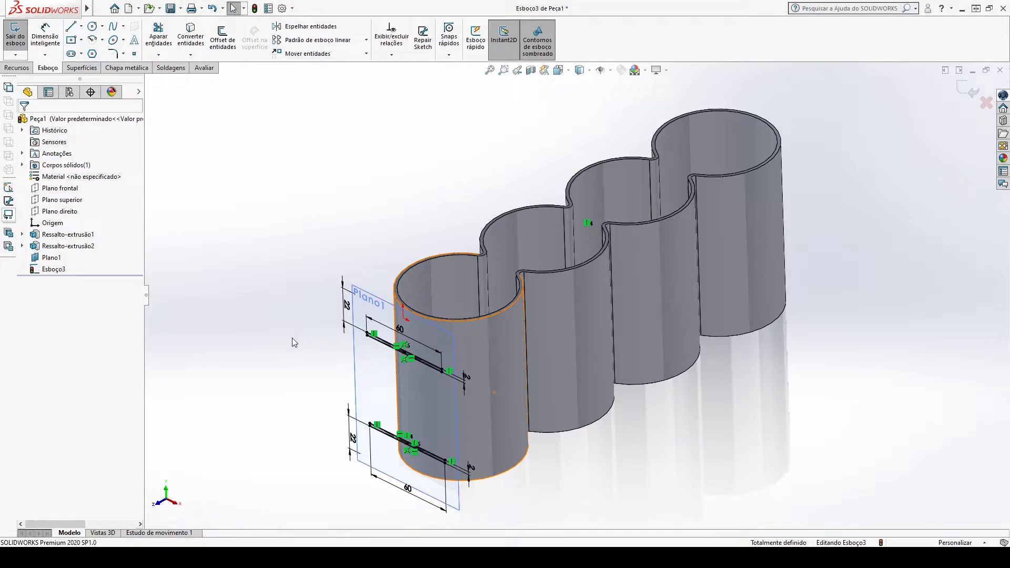
{"action": "left_click", "coordinate": [26, 70]}
{"action": "left_click", "coordinate": [25, 35]}
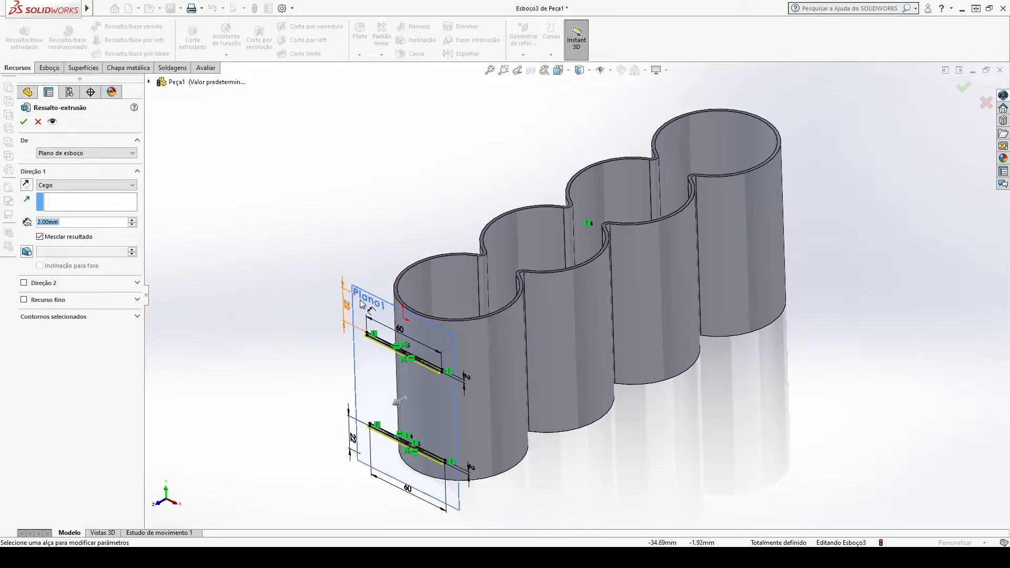
{"action": "scroll", "coordinate": [454, 382], "scroll_direction": "down", "scroll_amount": 2}
{"action": "scroll", "coordinate": [342, 316], "scroll_direction": "up", "scroll_amount": 2}
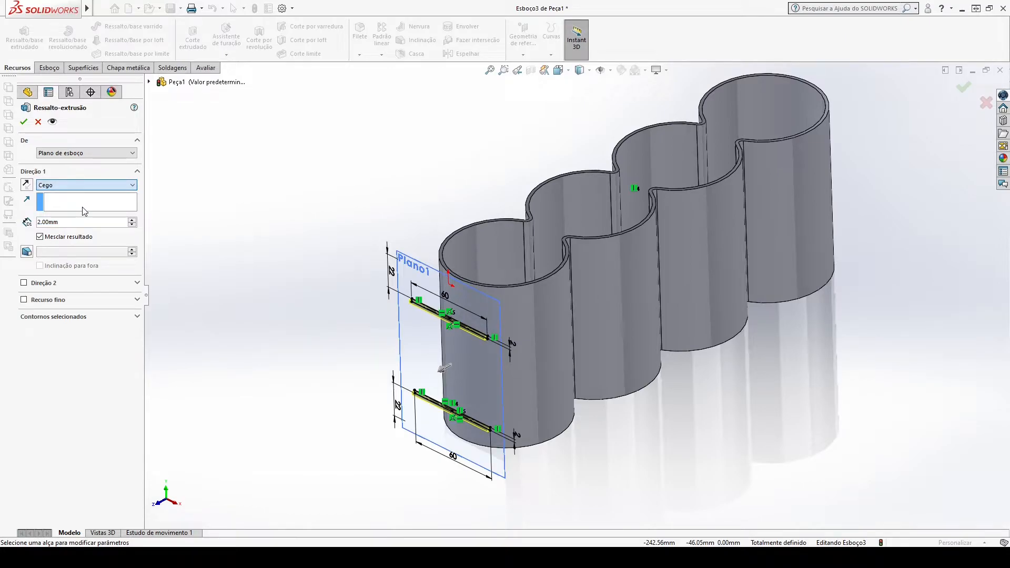
{"action": "scroll", "coordinate": [84, 216], "scroll_direction": "down", "scroll_amount": 4}
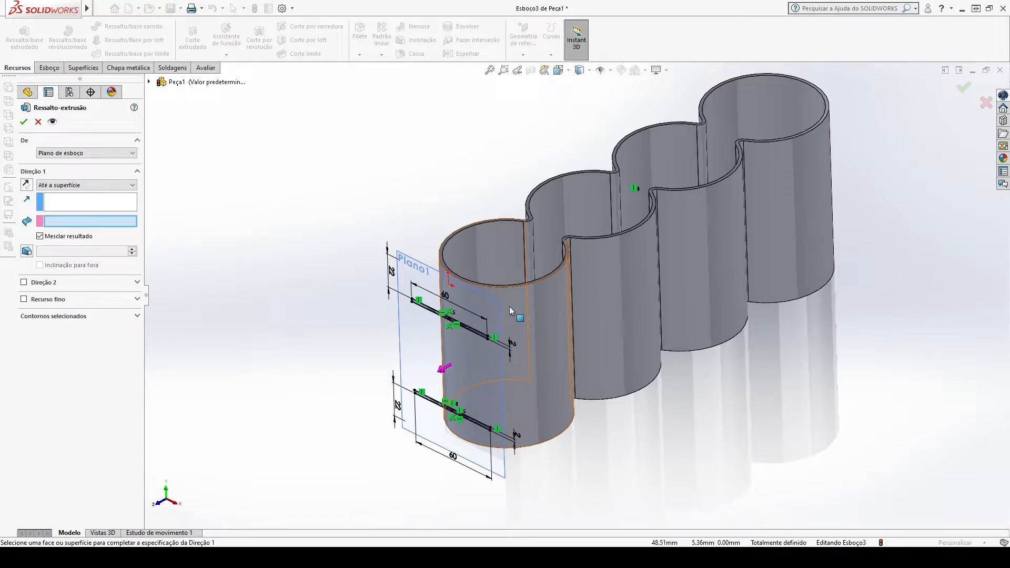
{"action": "left_click", "coordinate": [510, 308]}
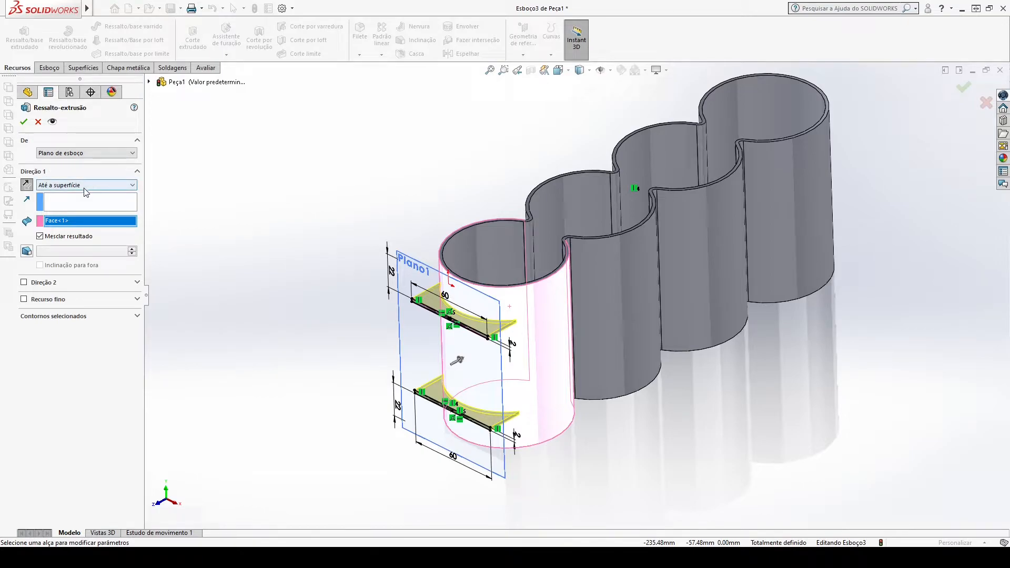
{"action": "left_click", "coordinate": [78, 185]}
{"action": "left_click", "coordinate": [72, 194]}
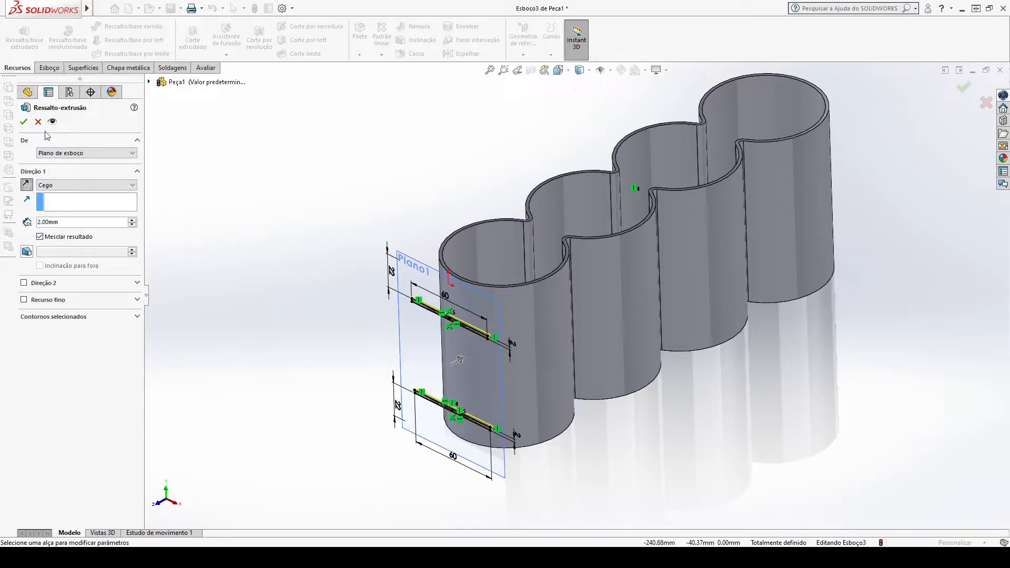
{"action": "key", "text": "Escape"}
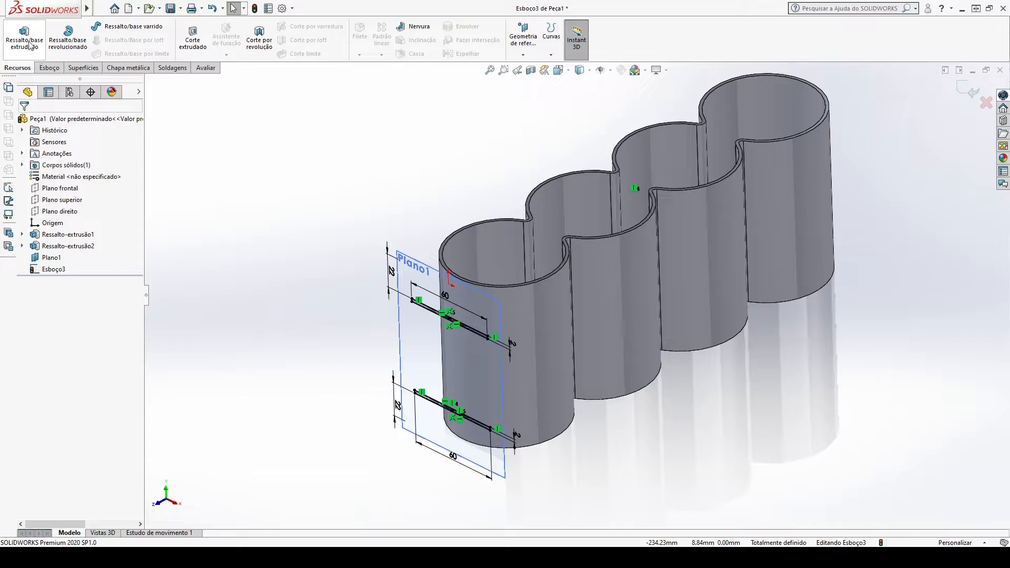
Extrude both rectangles as a merged boss using Up To Surface, ending at the outer curved face of the nearest can compartment
{"action": "left_click", "coordinate": [29, 45]}
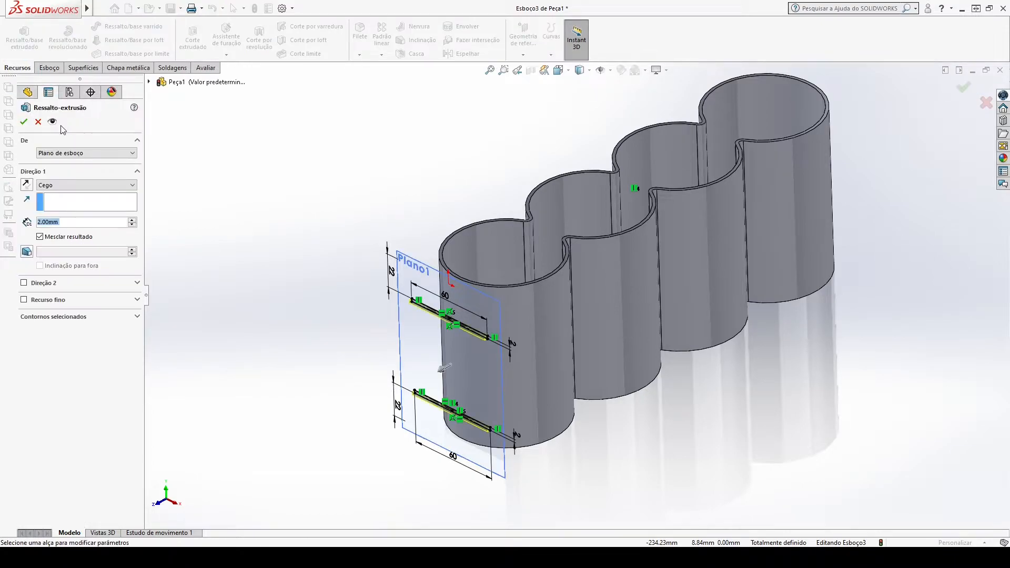
{"action": "left_click", "coordinate": [84, 184]}
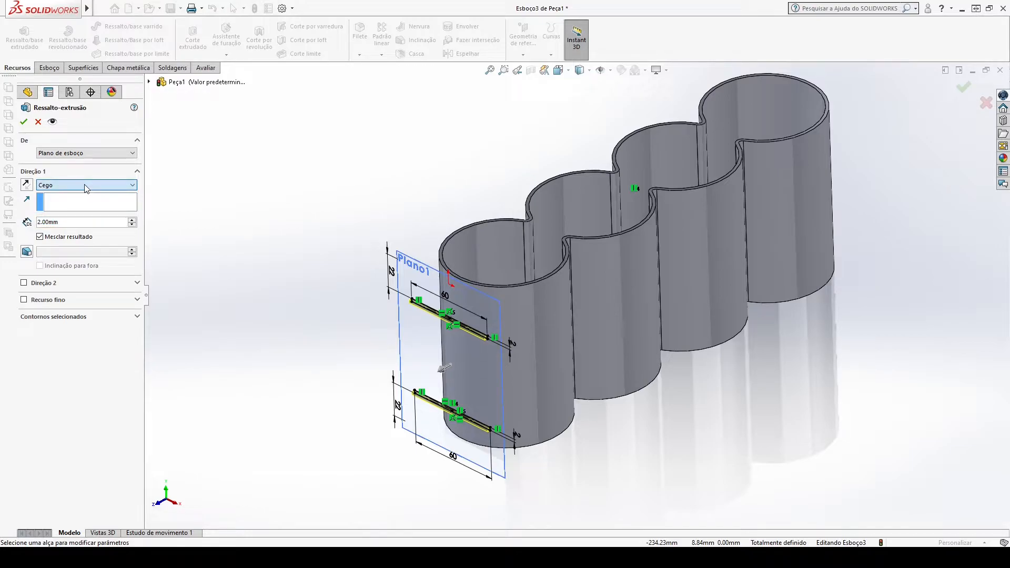
{"action": "left_click", "coordinate": [73, 203]}
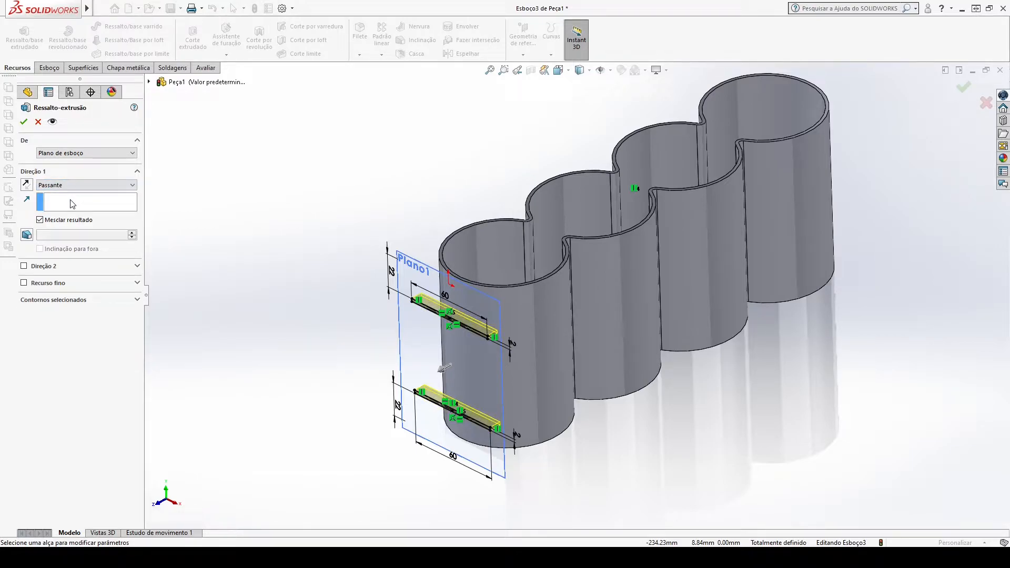
{"action": "scroll", "coordinate": [497, 257], "scroll_direction": "down", "scroll_amount": 3}
{"action": "middle_click_drag", "start_coordinate": [497, 258], "coordinate": [455, 341]}
{"action": "scroll", "coordinate": [573, 295], "scroll_direction": "up", "scroll_amount": 2}
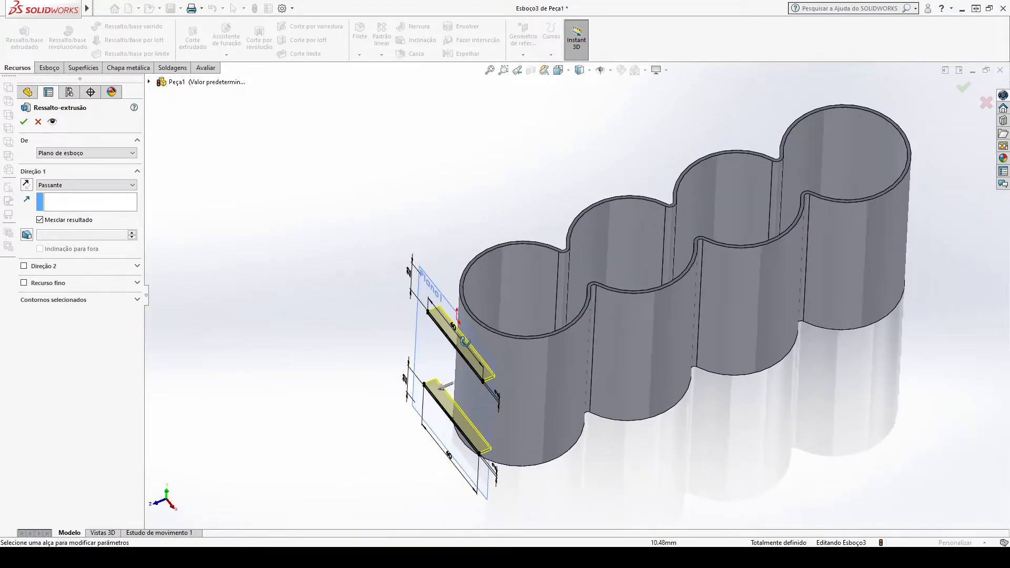
{"action": "middle_click_drag", "start_coordinate": [572, 305], "coordinate": [578, 290]}
{"action": "scroll", "coordinate": [578, 289], "scroll_direction": "up", "scroll_amount": 1}
{"action": "scroll", "coordinate": [579, 292], "scroll_direction": "down", "scroll_amount": 3}
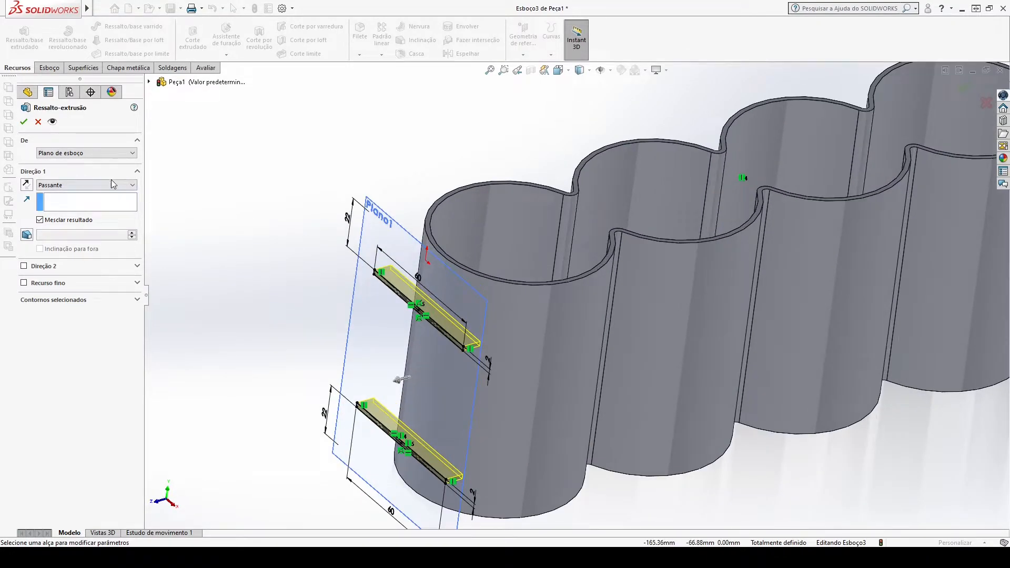
{"action": "scroll", "coordinate": [578, 295], "scroll_direction": "up", "scroll_amount": 2}
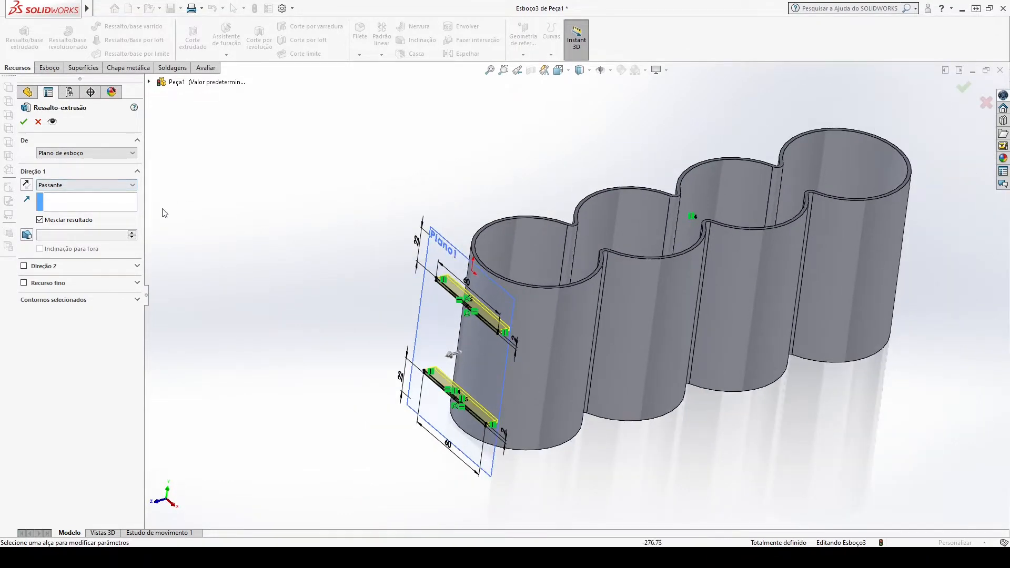
{"action": "left_click", "coordinate": [71, 216]}
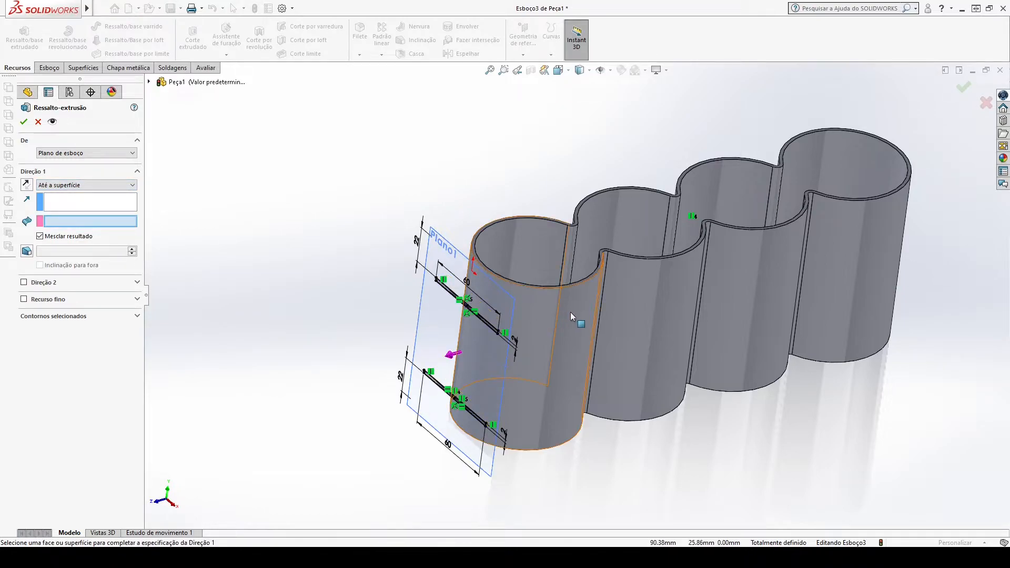
{"action": "left_click", "coordinate": [528, 309]}
{"action": "scroll", "coordinate": [507, 382], "scroll_direction": "down", "scroll_amount": 2}
{"action": "mouse_move", "coordinate": [506, 383]}
{"action": "middle_mouse_down"}
{"action": "mouse_move", "coordinate": [489, 384]}
{"action": "mouse_move", "coordinate": [458, 420]}
{"action": "mouse_move", "coordinate": [489, 525]}
{"action": "mouse_move", "coordinate": [466, 383]}
{"action": "mouse_move", "coordinate": [479, 342]}
{"action": "mouse_move", "coordinate": [497, 390]}
{"action": "middle_mouse_up"}
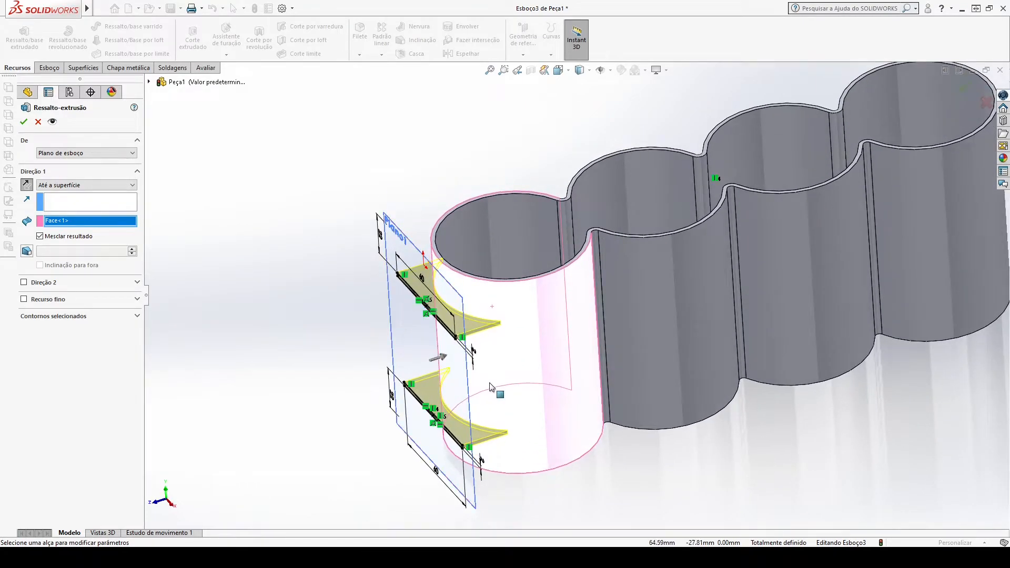
{"action": "left_click", "coordinate": [24, 122]}
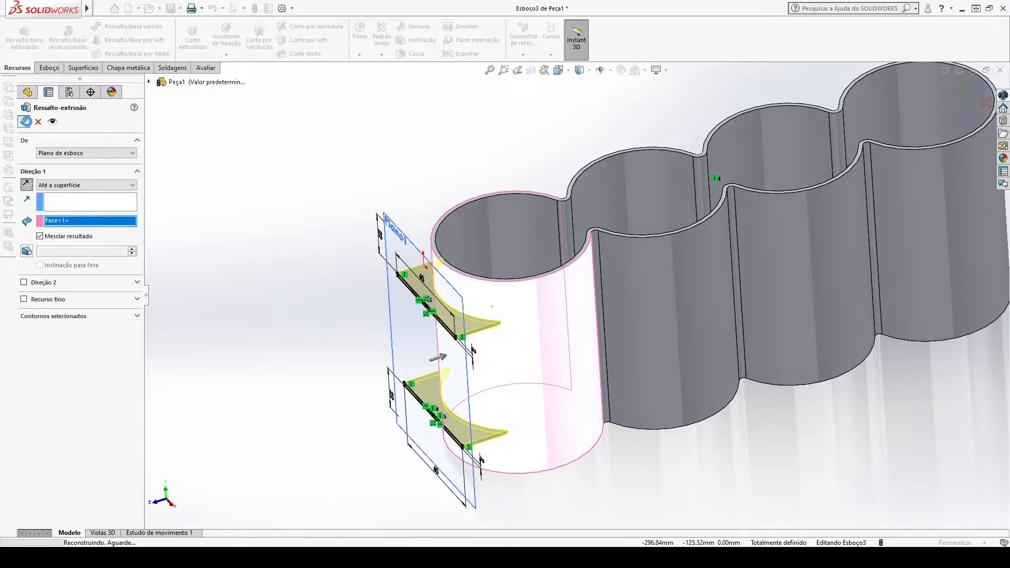
{"action": "left_click", "coordinate": [333, 194]}
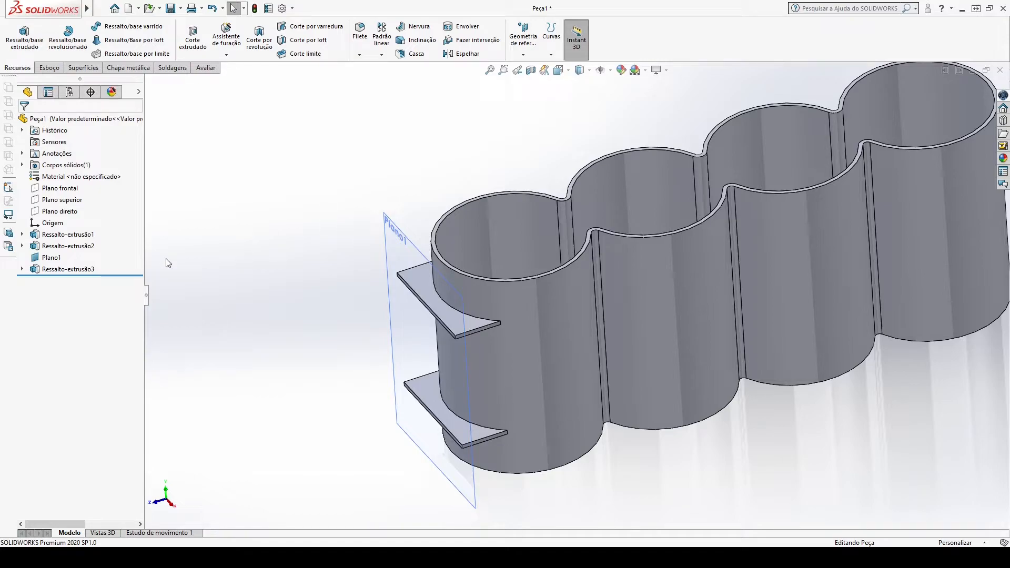
{"action": "scroll", "coordinate": [513, 336], "scroll_direction": "down", "scroll_amount": 2}
{"action": "middle_click_drag", "start_coordinate": [519, 330], "coordinate": [505, 275]}
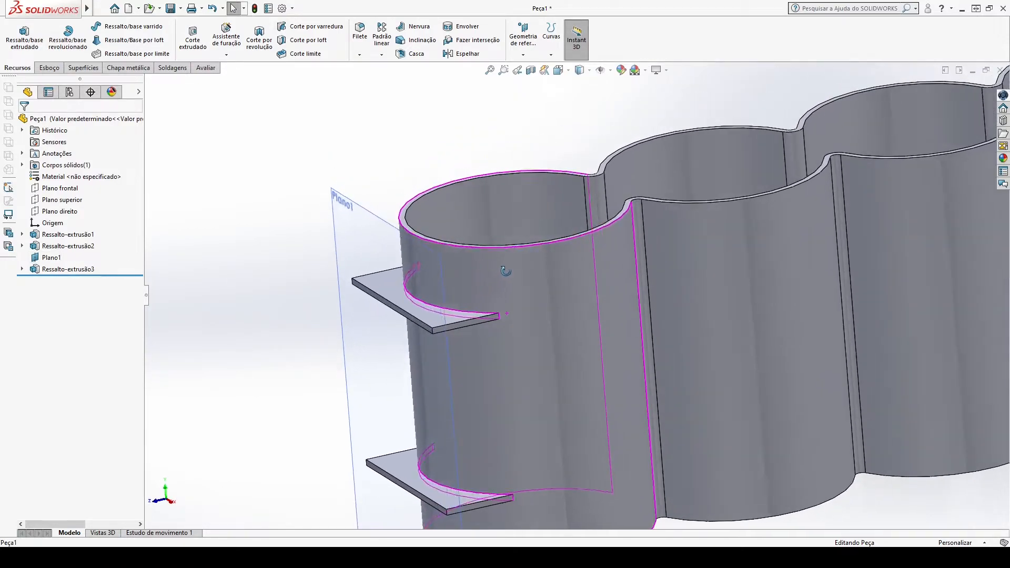
{"action": "scroll", "coordinate": [507, 312], "scroll_direction": "up", "scroll_amount": 2}
{"action": "middle_click_drag", "start_coordinate": [506, 311], "coordinate": [475, 330]}
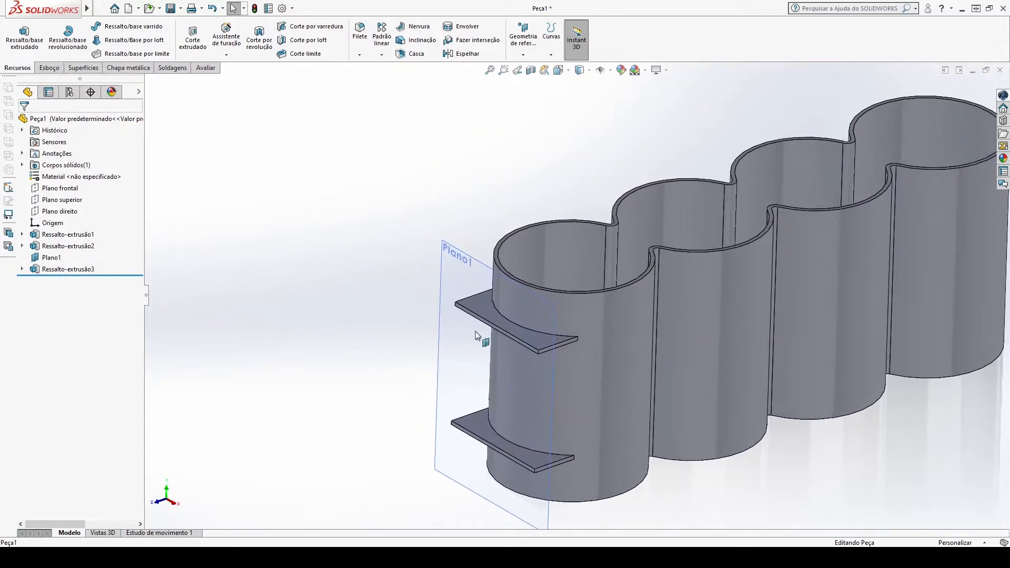
Hide the reference plane Plano1
{"action": "left_click", "coordinate": [51, 257]}
{"action": "left_click", "coordinate": [293, 232]}
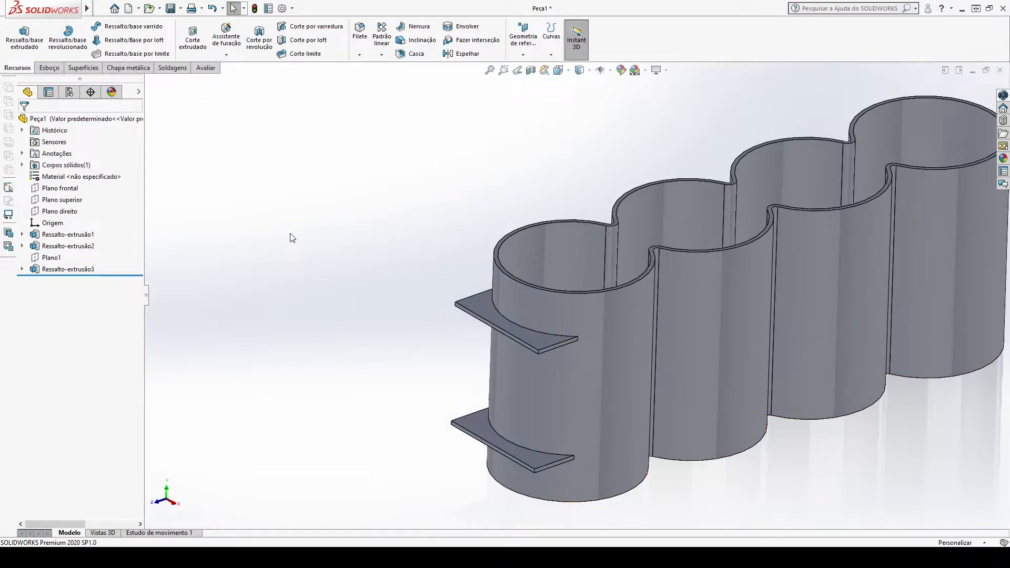
{"action": "scroll", "coordinate": [333, 277], "scroll_direction": "up", "scroll_amount": 2}
{"action": "middle_click_drag", "start_coordinate": [333, 277], "coordinate": [408, 293]}
{"action": "scroll", "coordinate": [409, 293], "scroll_direction": "down", "scroll_amount": 2}
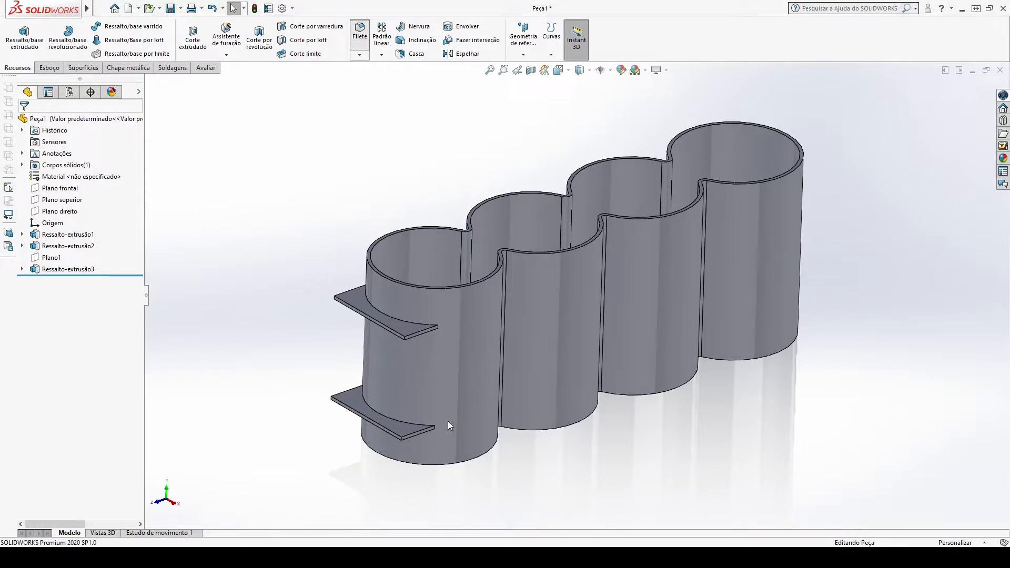
Set up a 15 mm fillet with full preview on the two outer corner edges of the upper bracket plate
{"action": "scroll", "coordinate": [433, 349], "scroll_direction": "down", "scroll_amount": 5}
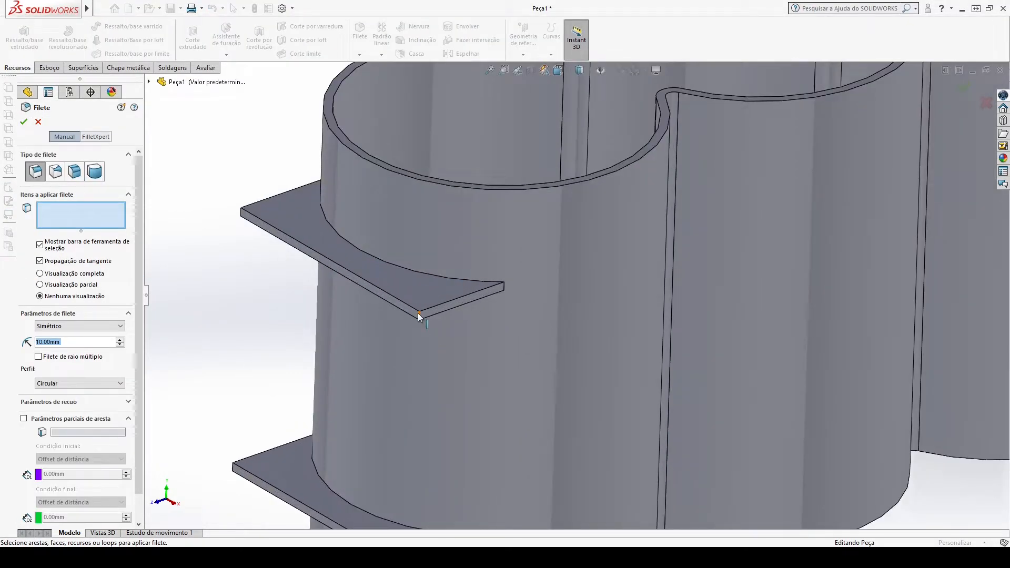
{"action": "left_click", "coordinate": [419, 314]}
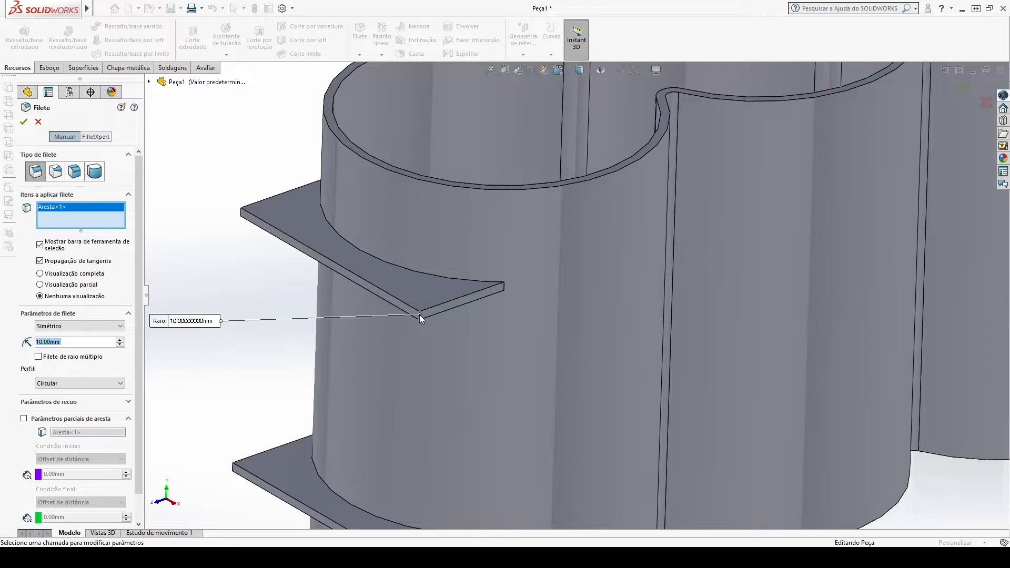
{"action": "left_click", "coordinate": [241, 213]}
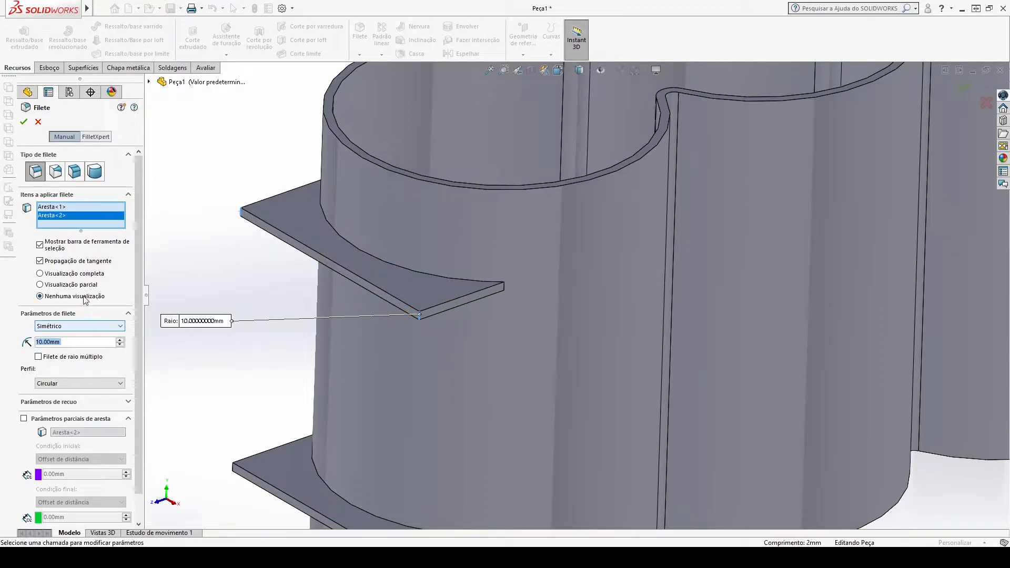
{"action": "left_click", "coordinate": [64, 274]}
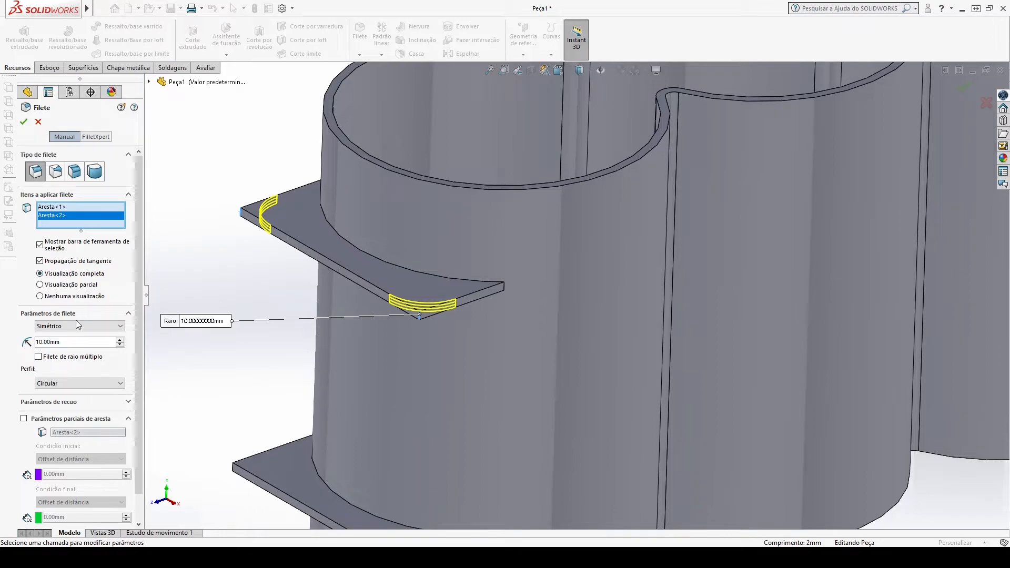
{"action": "double_click", "coordinate": [68, 343]}
{"action": "type", "text": "15"}
{"action": "key", "text": "Return"}
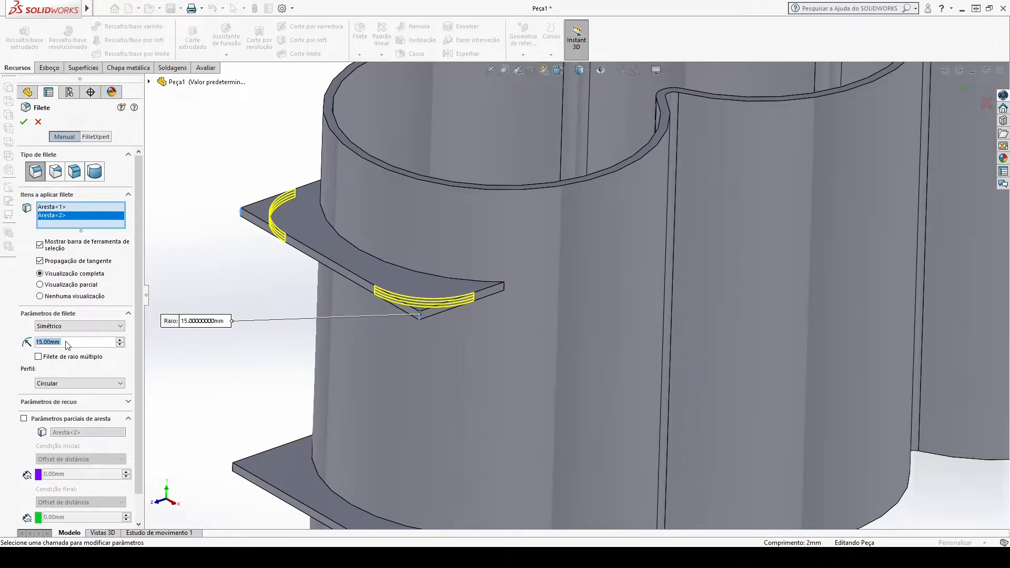
Add the two outer corner edges of the lower bracket plate to the fillet and apply it
{"action": "scroll", "coordinate": [577, 494], "scroll_direction": "up", "scroll_amount": 3}
{"action": "scroll", "coordinate": [503, 465], "scroll_direction": "down", "scroll_amount": 4}
{"action": "left_click", "coordinate": [468, 424]}
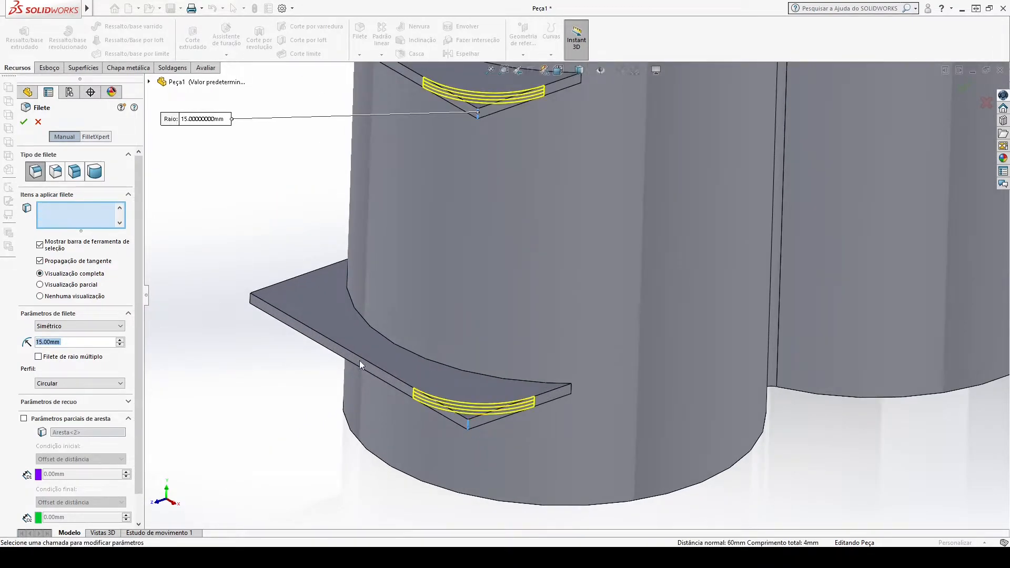
{"action": "left_click", "coordinate": [387, 379]}
{"action": "left_click", "coordinate": [102, 234]}
{"action": "key", "text": "Delete"}
{"action": "middle_click_drag", "start_coordinate": [295, 274], "coordinate": [384, 302]}
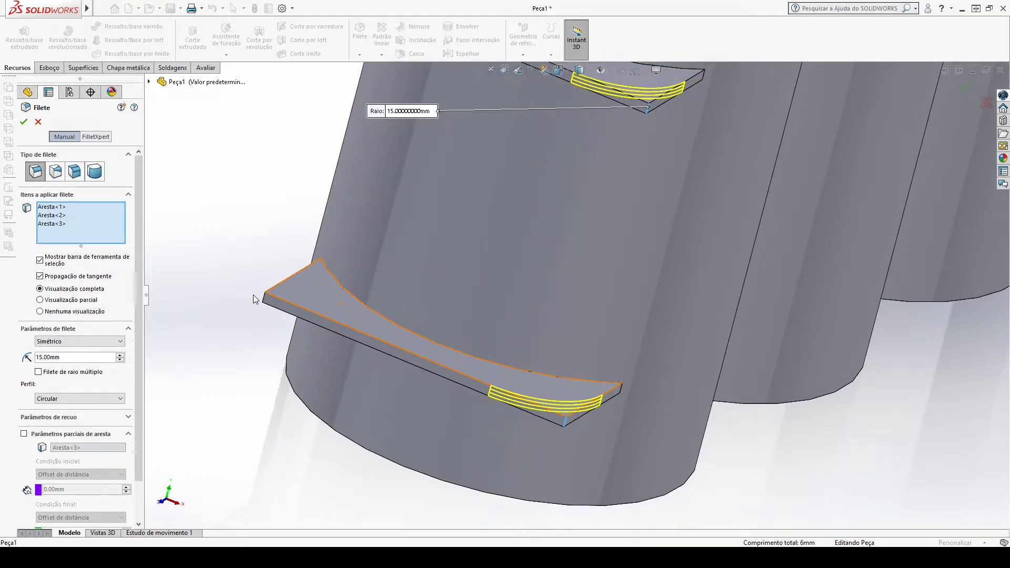
{"action": "left_click", "coordinate": [266, 301]}
{"action": "scroll", "coordinate": [267, 304], "scroll_direction": "up", "scroll_amount": 3}
{"action": "left_click", "coordinate": [24, 122]}
View the whole part in the isometric orientation
{"action": "key", "text": "Down"}
{"action": "key", "text": "Down"}
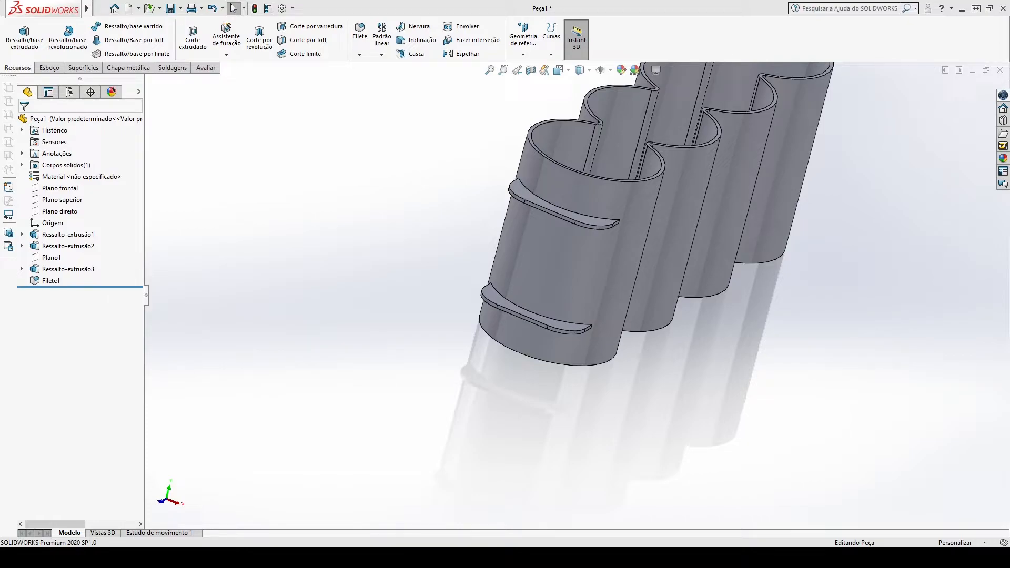
{"action": "scroll", "coordinate": [399, 365], "scroll_direction": "up", "scroll_amount": 3}
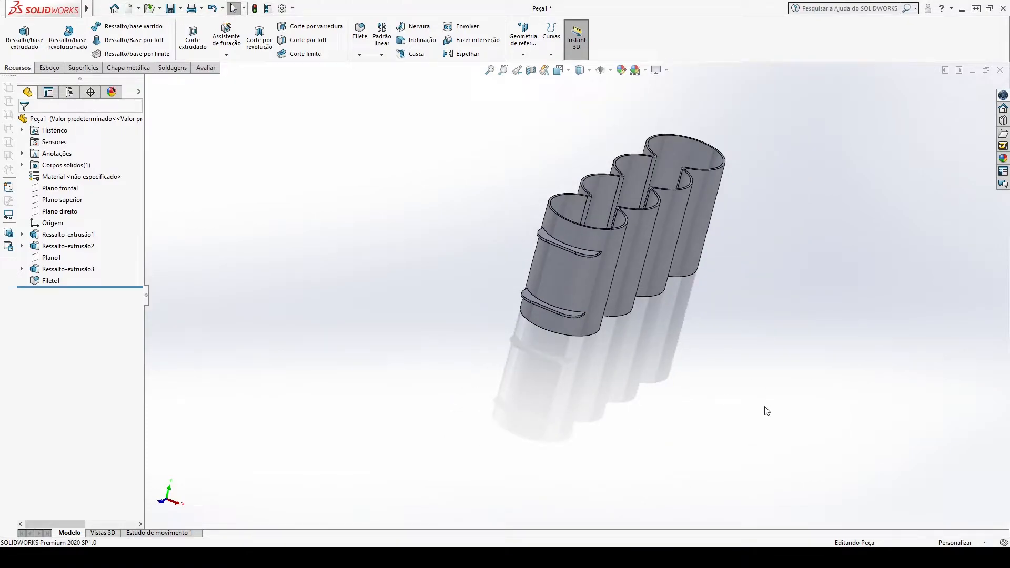
{"action": "scroll", "coordinate": [737, 400], "scroll_direction": "down", "scroll_amount": 1}
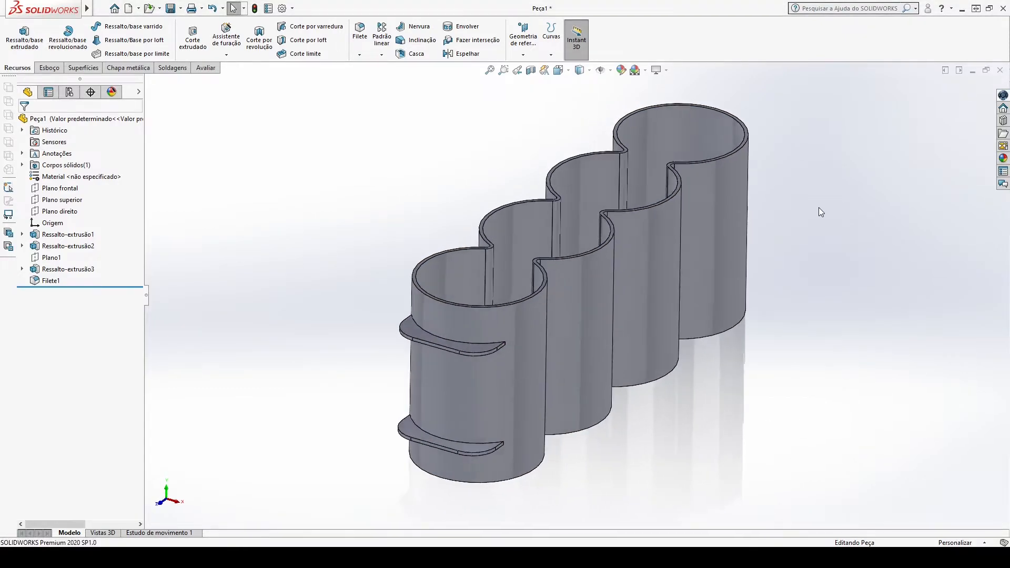
{"action": "key", "text": "ctrl+7"}
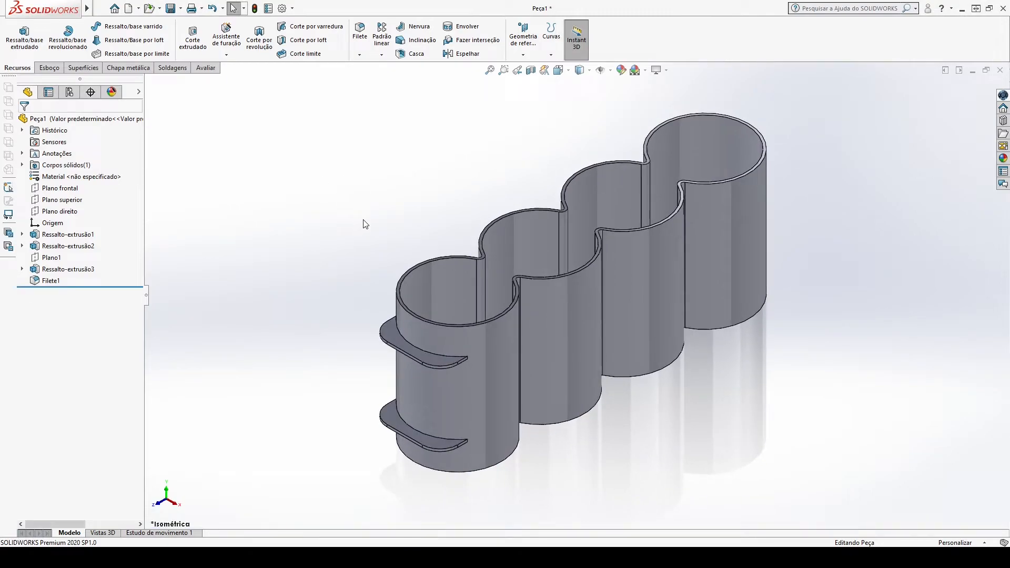
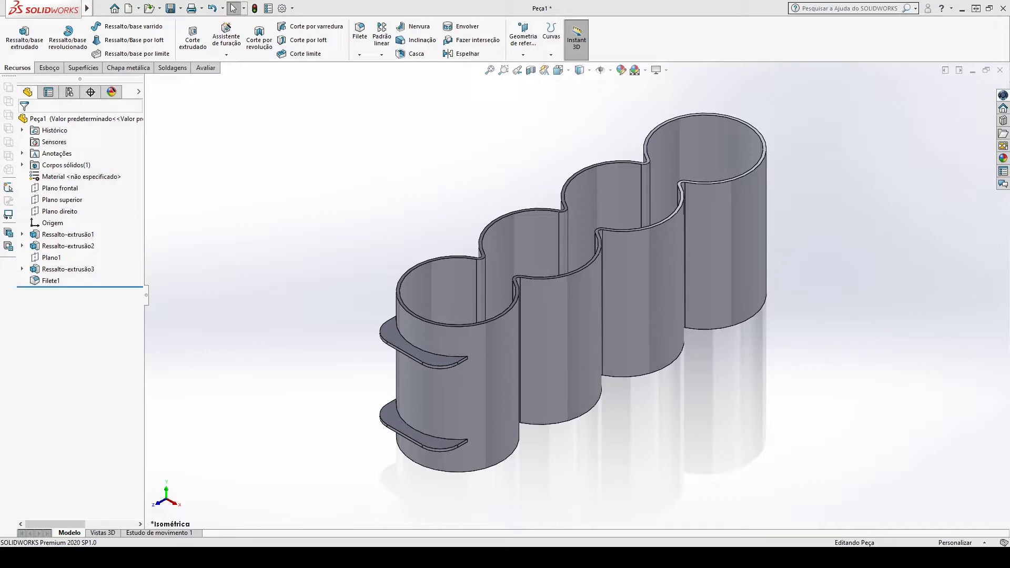
Start a sketch on Plano direito and draw a vertical construction line about 97 mm long just beyond the end opposite the bracket plates
{"action": "left_click", "coordinate": [70, 189]}
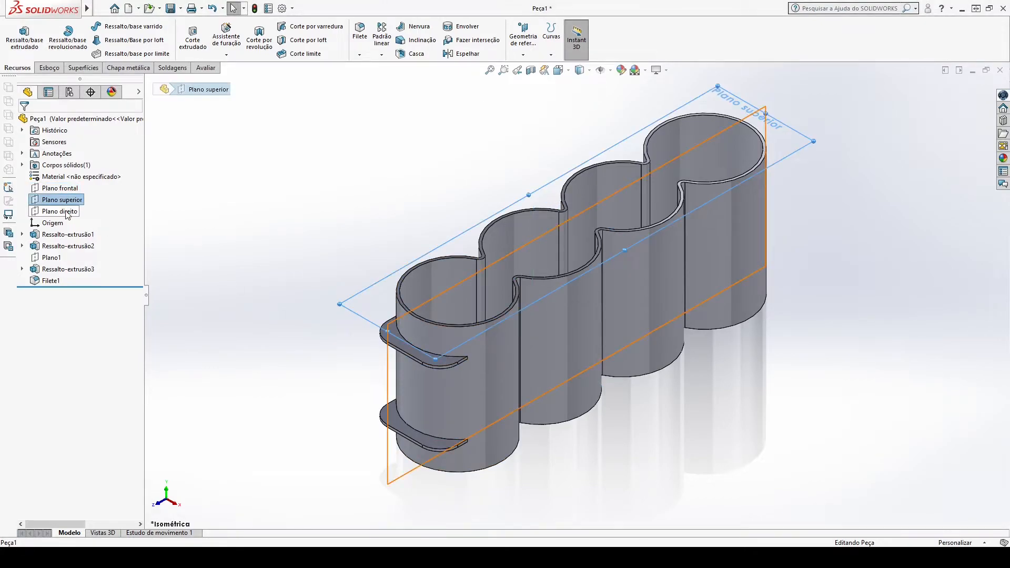
{"action": "left_click", "coordinate": [68, 212]}
{"action": "left_click", "coordinate": [75, 201]}
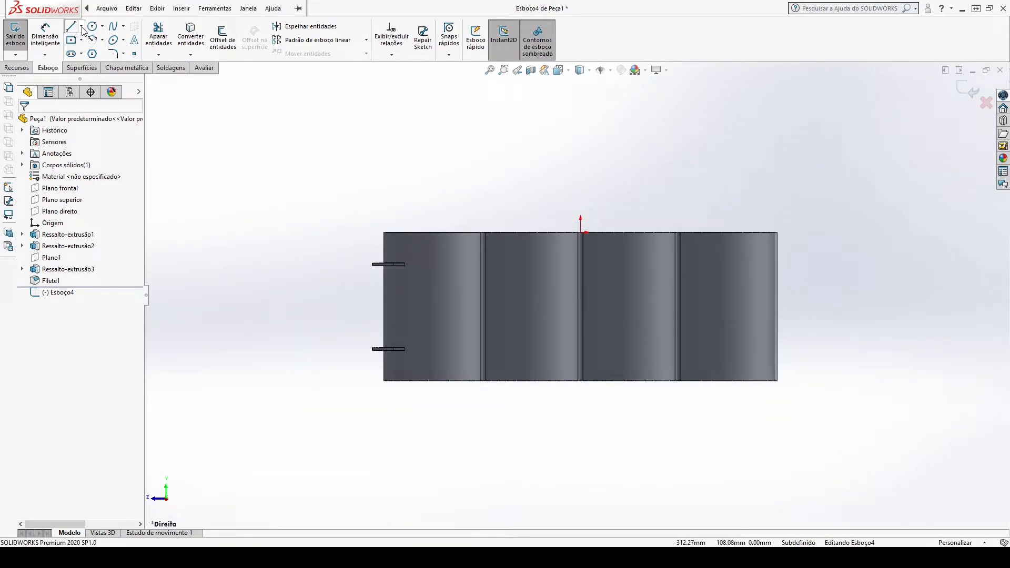
{"action": "left_click", "coordinate": [87, 59]}
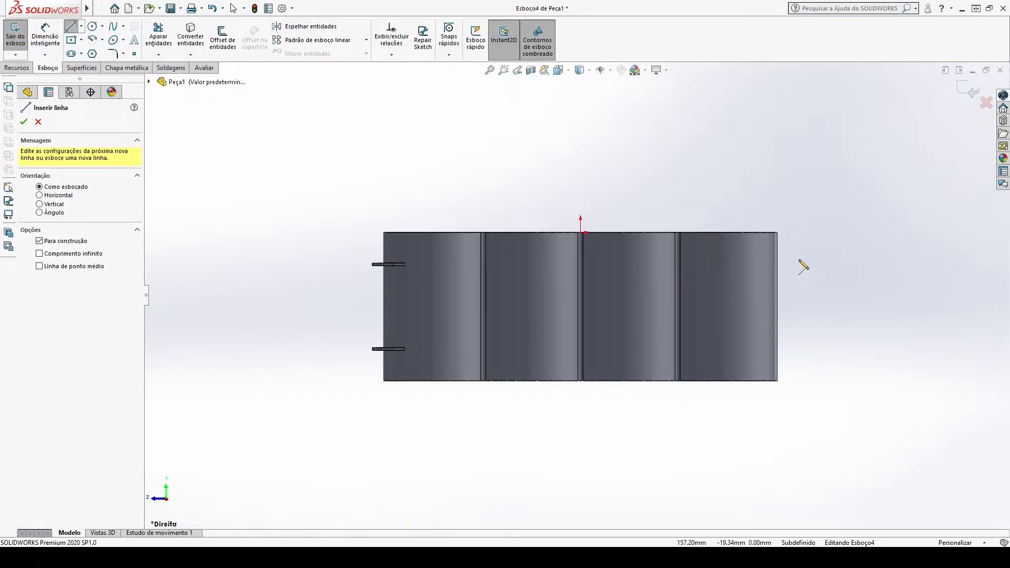
{"action": "left_click", "coordinate": [792, 240]}
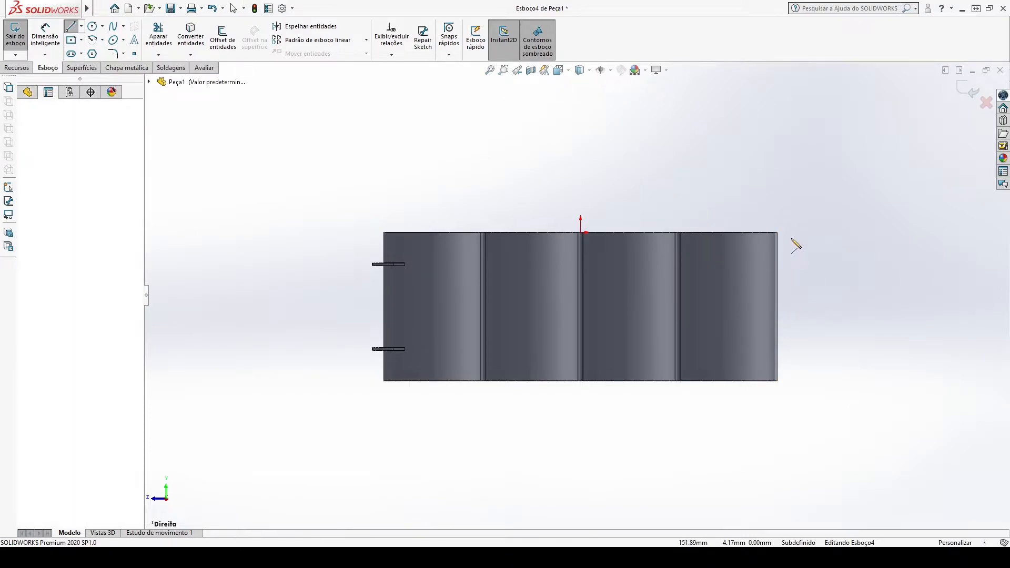
{"action": "left_click", "coordinate": [791, 373]}
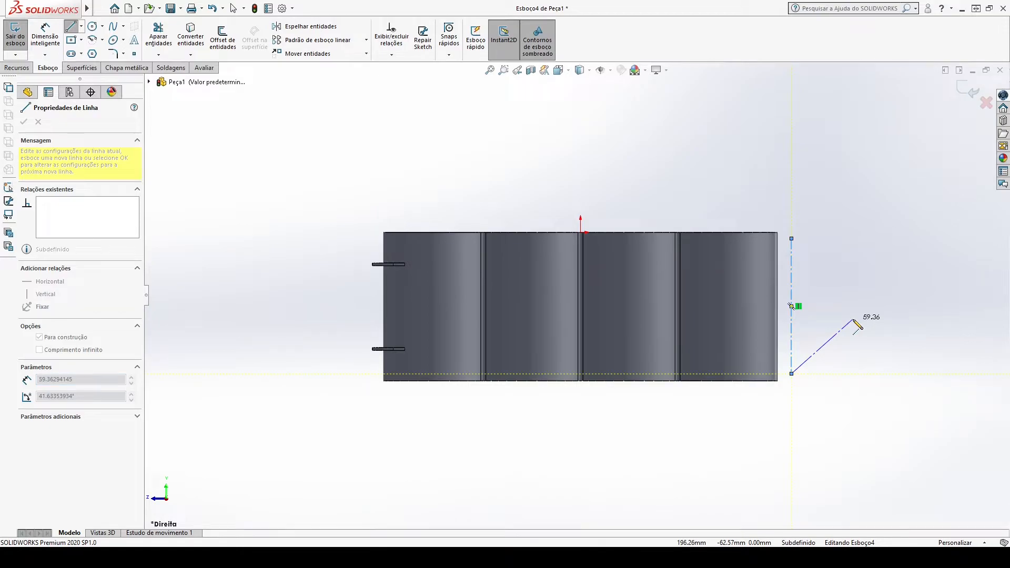
{"action": "key", "text": "Escape"}
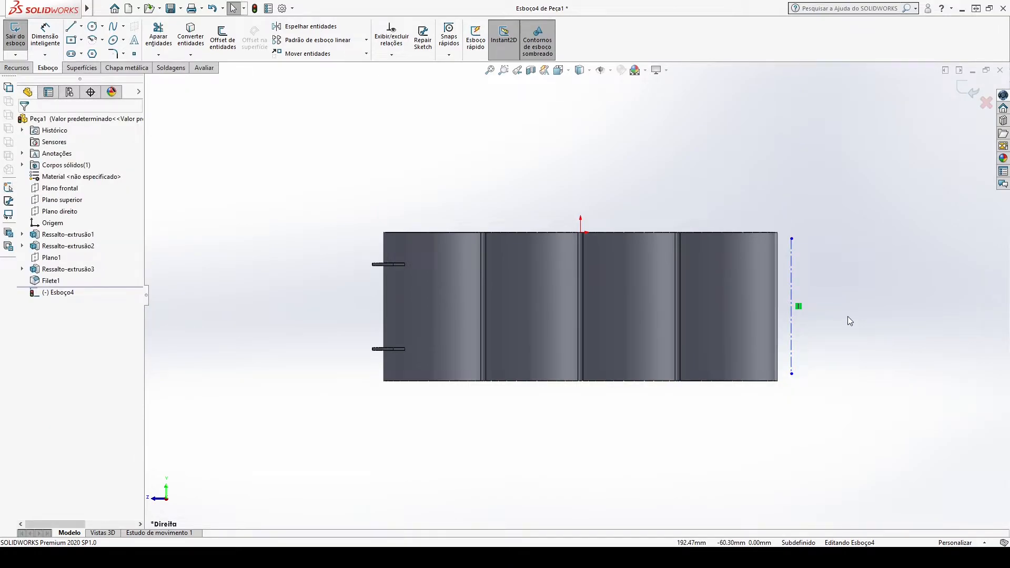
Draw three solid lines from the construction line's ends, closing an outward rectangle about 40 mm wide and 97 mm high
{"action": "scroll", "coordinate": [847, 317], "scroll_direction": "up", "scroll_amount": 2}
{"action": "scroll", "coordinate": [808, 298], "scroll_direction": "down", "scroll_amount": 2}
{"action": "scroll", "coordinate": [807, 302], "scroll_direction": "up", "scroll_amount": 1}
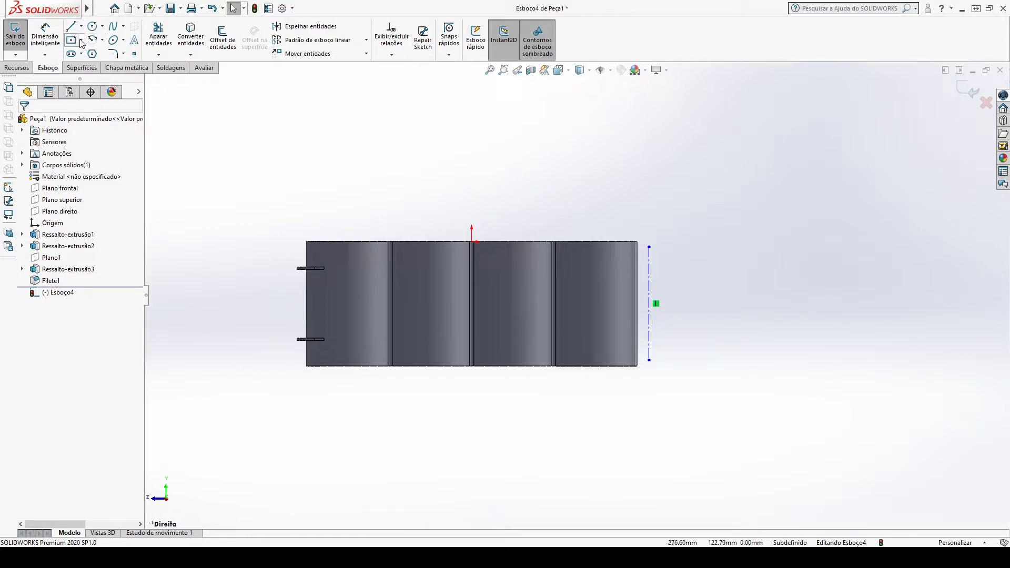
{"action": "left_click", "coordinate": [71, 26]}
{"action": "left_click", "coordinate": [649, 247]}
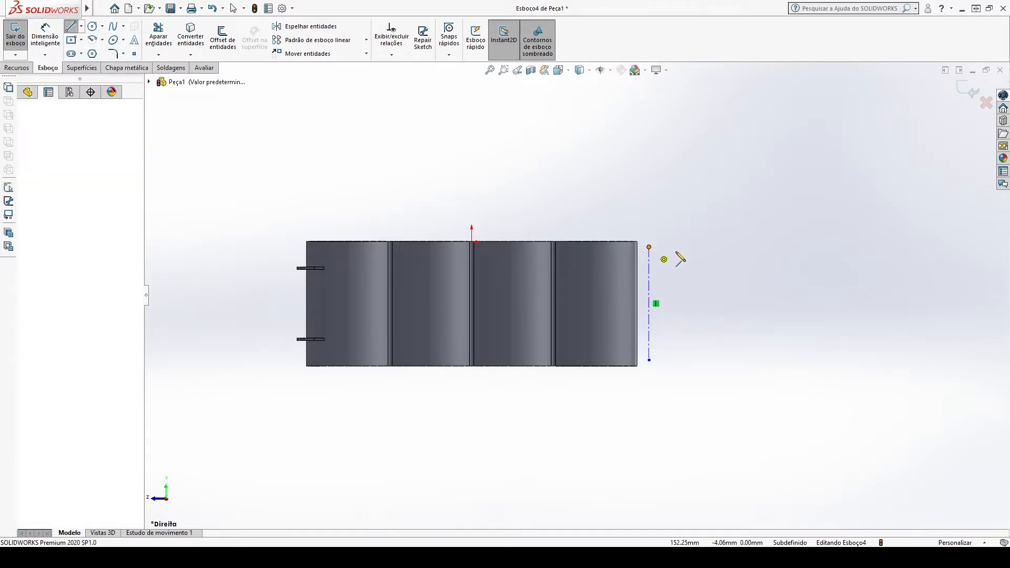
{"action": "left_click", "coordinate": [695, 247]}
{"action": "left_click", "coordinate": [696, 360]}
{"action": "left_click", "coordinate": [649, 360]}
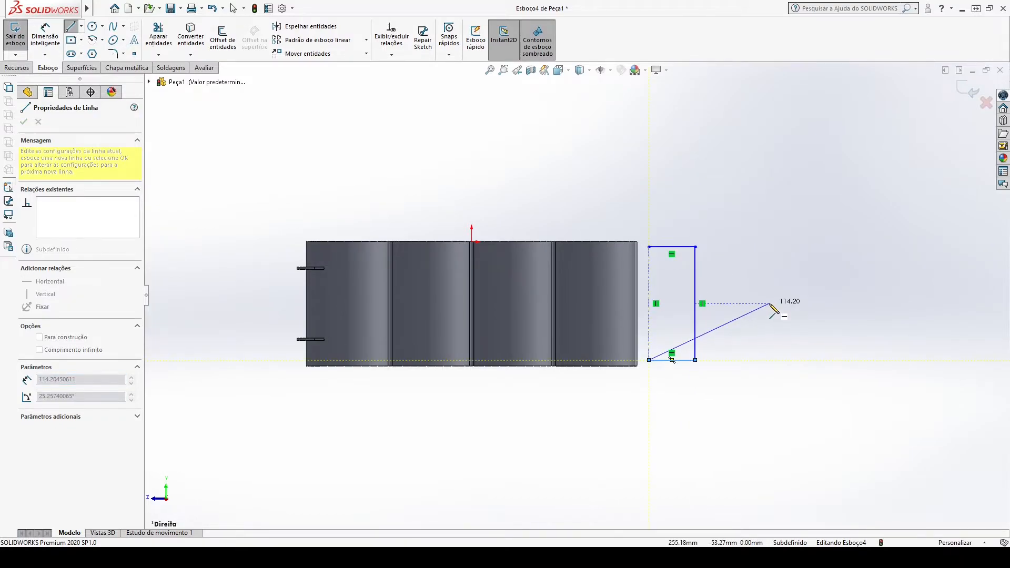
{"action": "key", "text": "Escape"}
{"action": "right_click_drag", "start_coordinate": [821, 441], "coordinate": [809, 339]}
{"action": "left_click", "coordinate": [695, 361]}
{"action": "key", "text": "Escape"}
{"action": "left_click", "coordinate": [113, 53]}
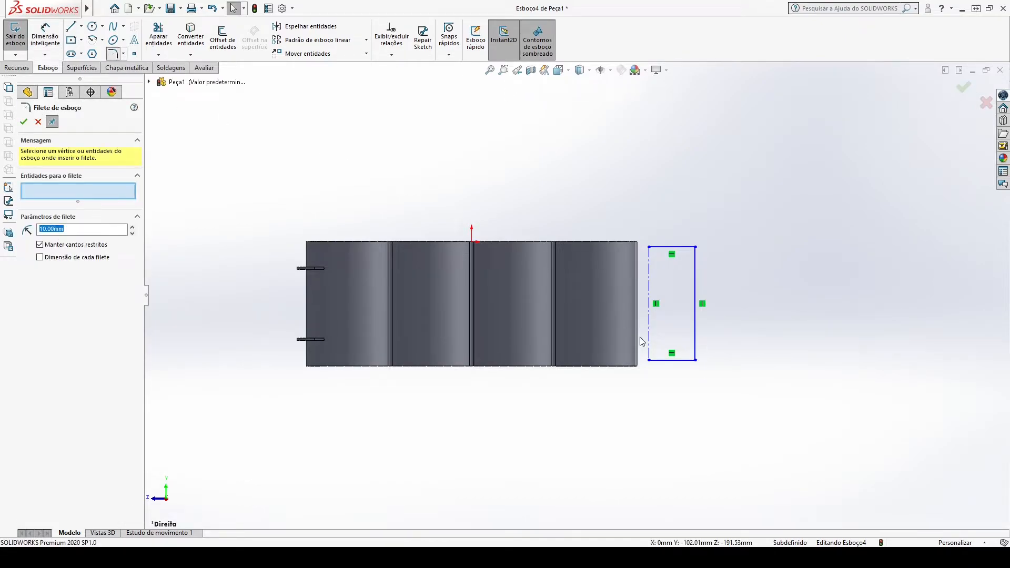
{"action": "key", "text": "Escape"}
Dimension the rectangle to 35 mm wide and 90 mm high
{"action": "right_click_drag", "start_coordinate": [812, 421], "coordinate": [734, 341]}
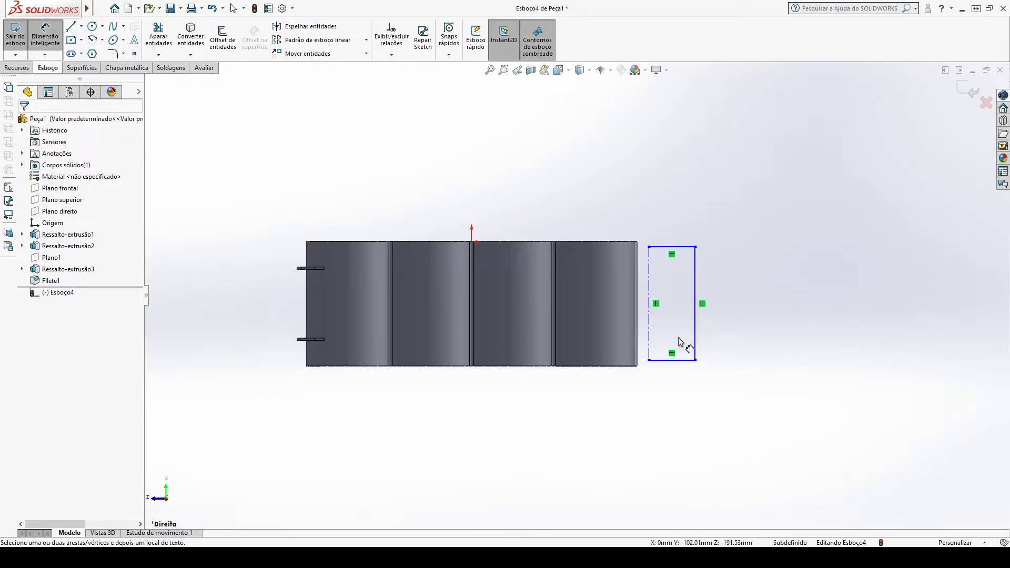
{"action": "left_click", "coordinate": [673, 361]}
{"action": "left_click", "coordinate": [677, 406]}
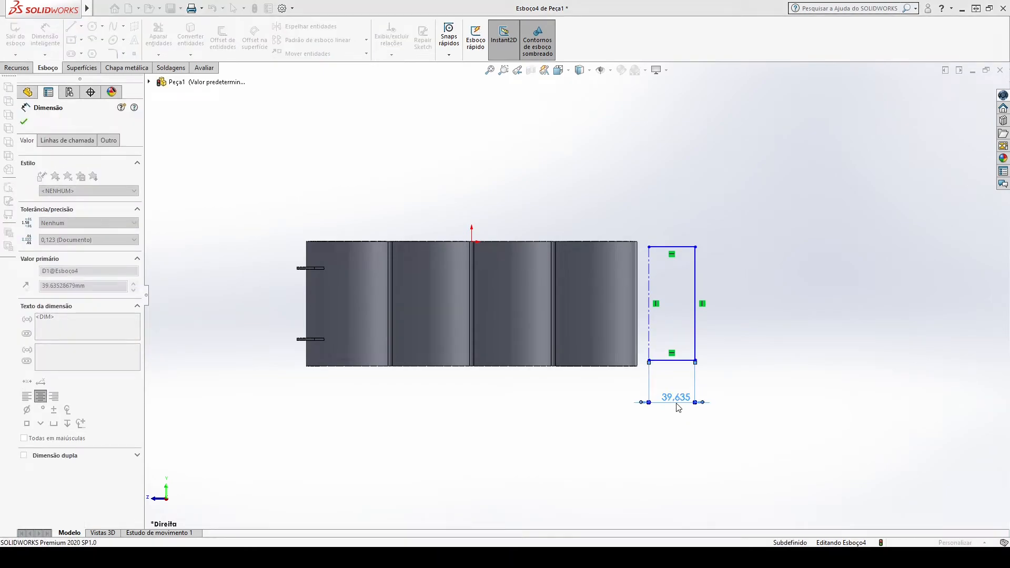
{"action": "type", "text": "35"}
{"action": "key", "text": "Return"}
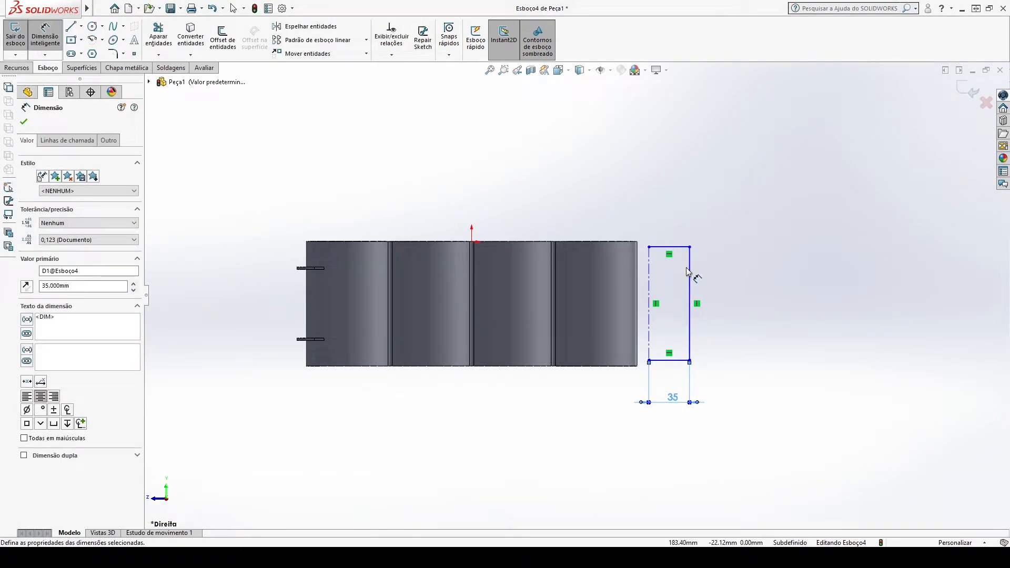
{"action": "left_click", "coordinate": [689, 274]}
{"action": "left_click", "coordinate": [739, 278]}
{"action": "type", "text": "90"}
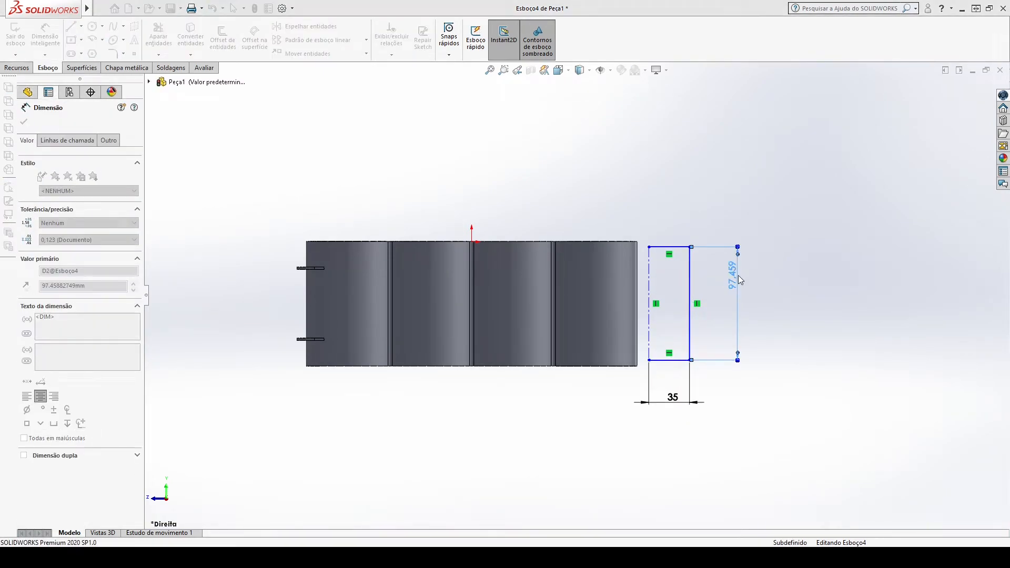
{"action": "key", "text": "Return"}
Dimension the rectangle's upper line 7.5 mm below the top edge of the cylinder body
{"action": "scroll", "coordinate": [721, 305], "scroll_direction": "up", "scroll_amount": 2}
{"action": "scroll", "coordinate": [658, 237], "scroll_direction": "down", "scroll_amount": 3}
{"action": "left_click", "coordinate": [628, 242]}
{"action": "left_click", "coordinate": [661, 284]}
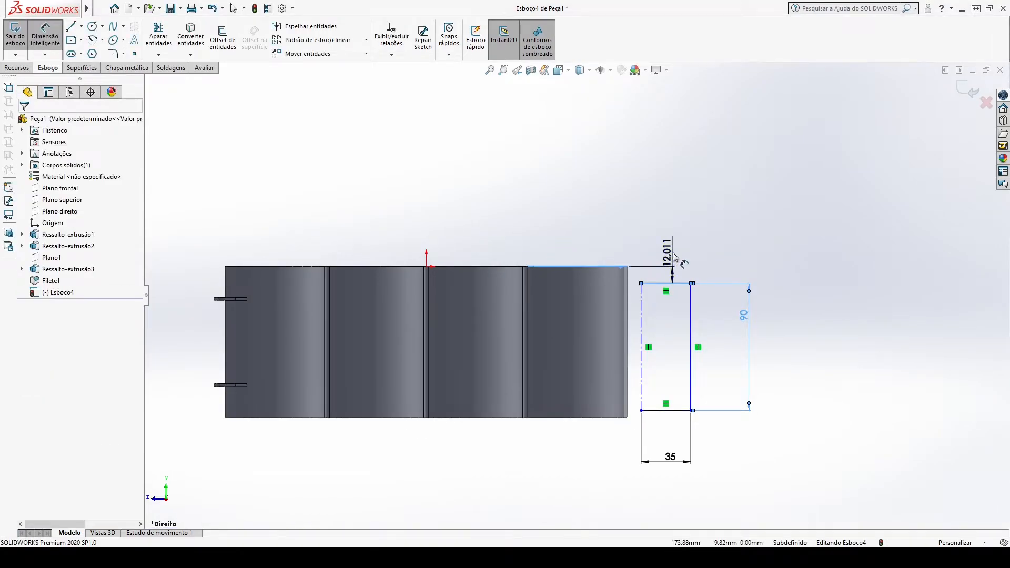
{"action": "left_click", "coordinate": [673, 254]}
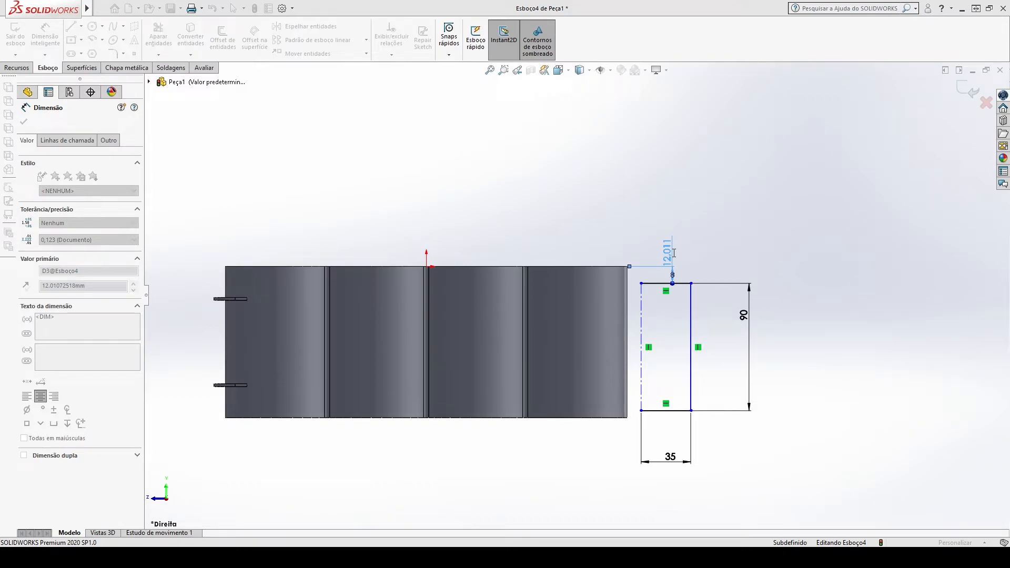
{"action": "type", "text": "7.5"}
{"action": "key", "text": "Return"}
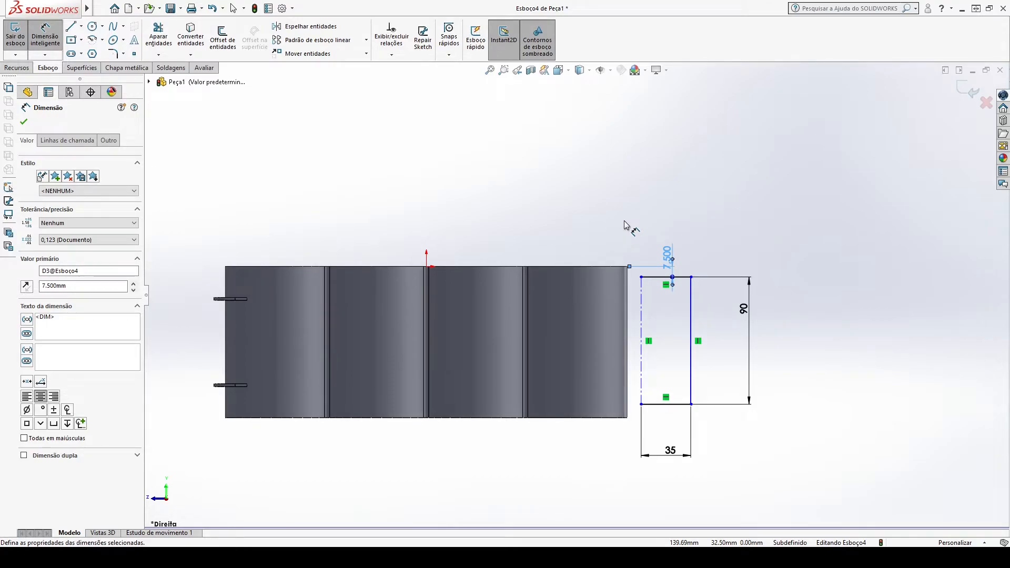
Dimension the horizontal distance from the origin to the rectangle's outer vertical line as 180 mm
{"action": "left_click", "coordinate": [426, 267]}
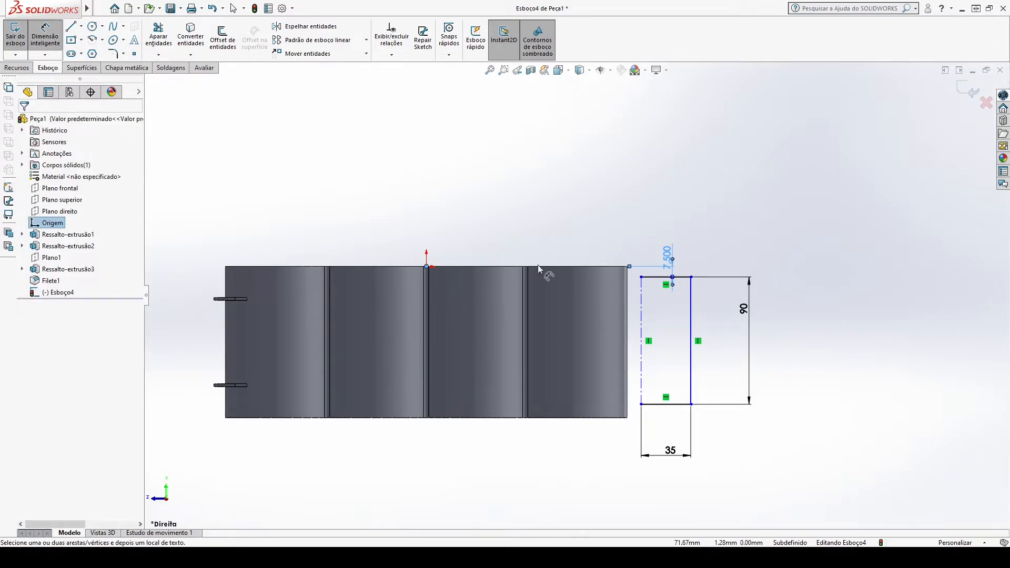
{"action": "left_click", "coordinate": [691, 297]}
{"action": "left_click", "coordinate": [544, 191]}
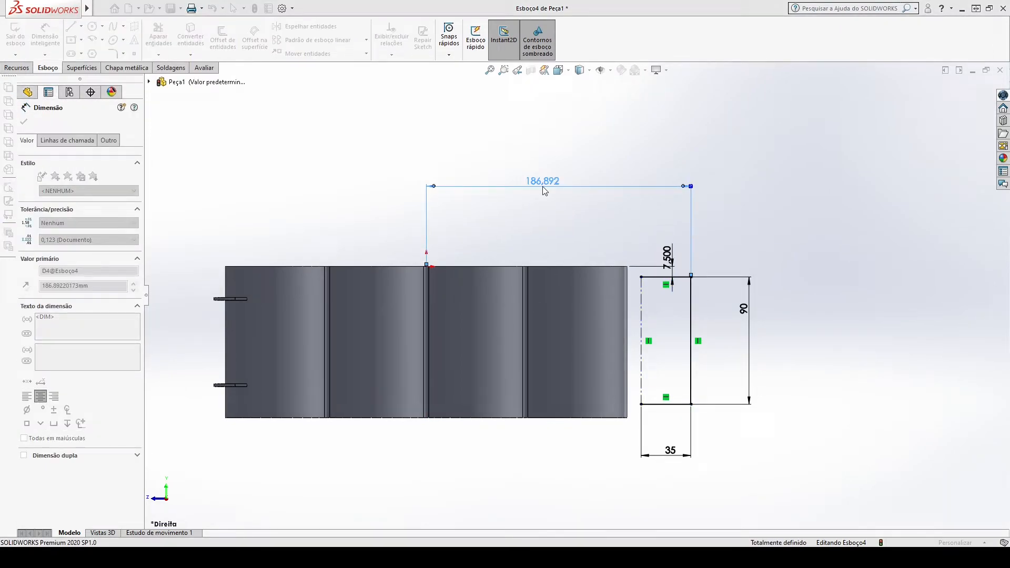
{"action": "type", "text": "180"}
{"action": "key", "text": "Return"}
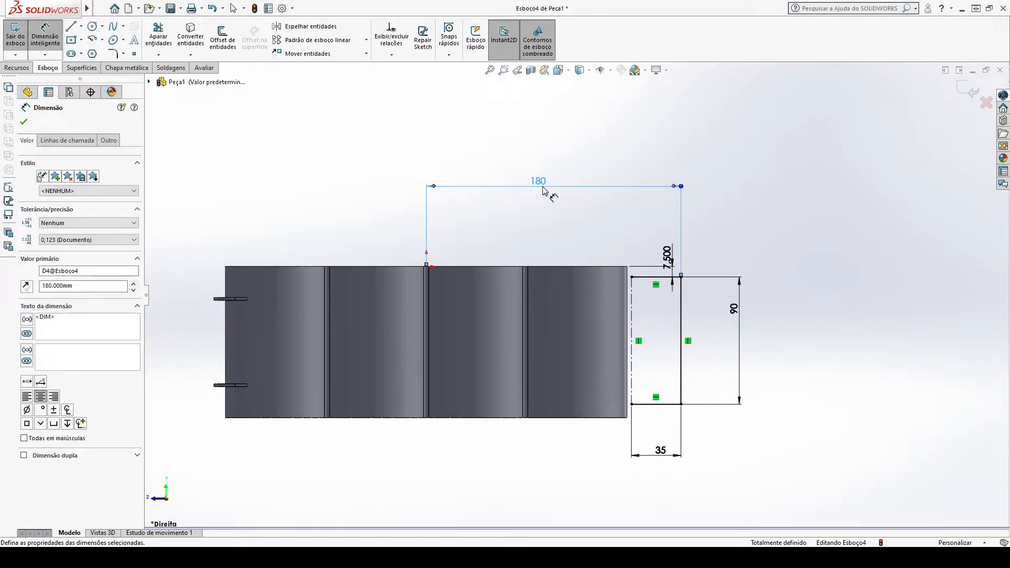
{"action": "key", "text": "Escape"}
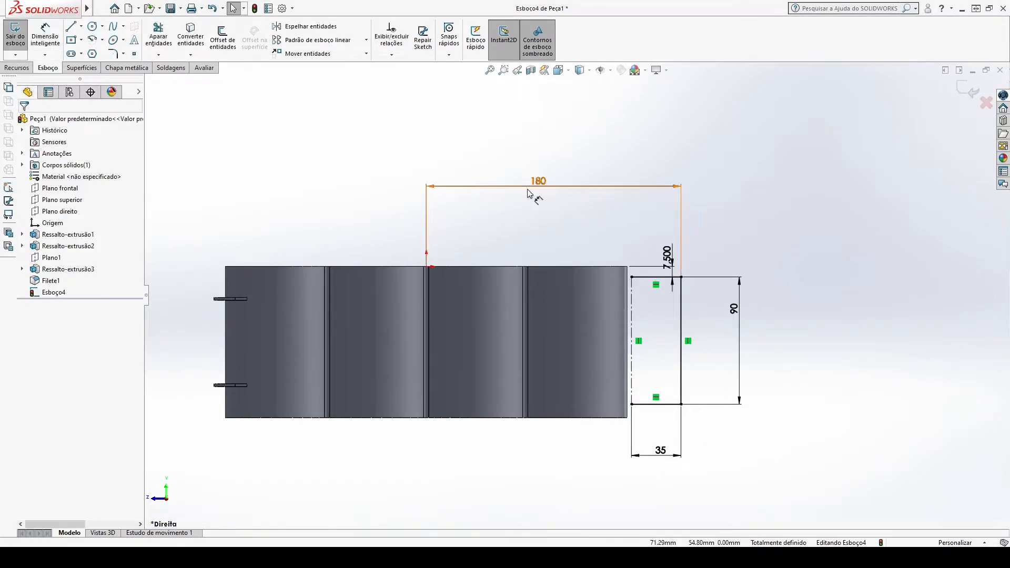
Round both outer corners of the rectangular profile with 30 mm sketch fillets and close the sketch
{"action": "left_click", "coordinate": [113, 54]}
{"action": "left_click", "coordinate": [681, 277]}
{"action": "left_click", "coordinate": [99, 230]}
{"action": "double_click", "coordinate": [99, 230]}
{"action": "type", "text": "30.00mm"}
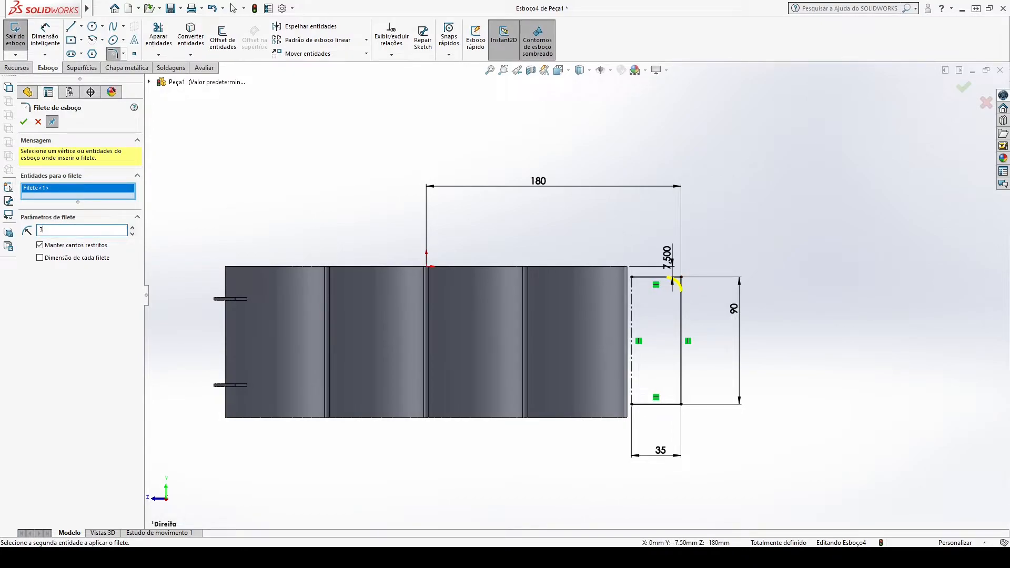
{"action": "left_click", "coordinate": [684, 407]}
{"action": "left_click", "coordinate": [23, 122]}
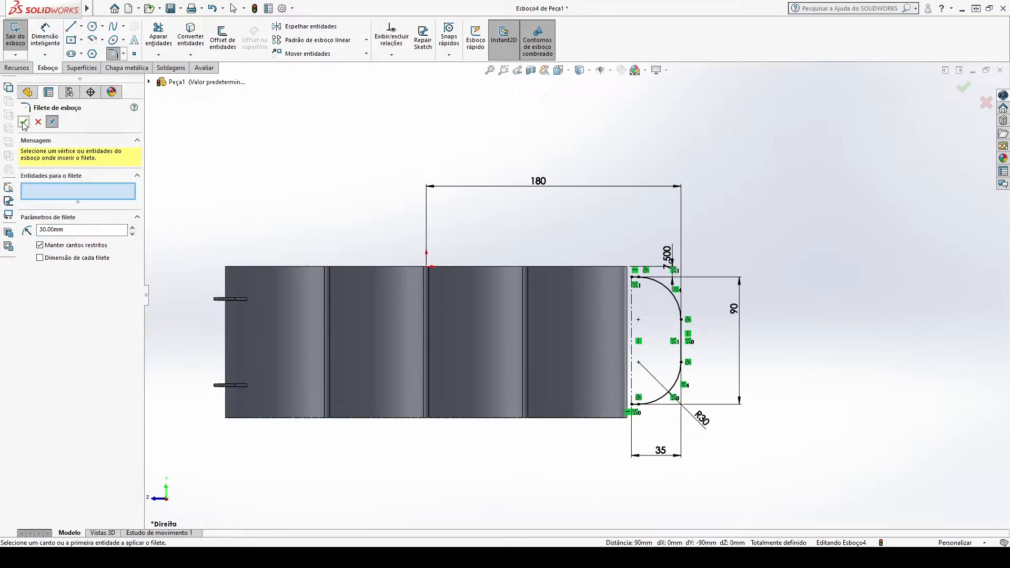
{"action": "left_click", "coordinate": [23, 122]}
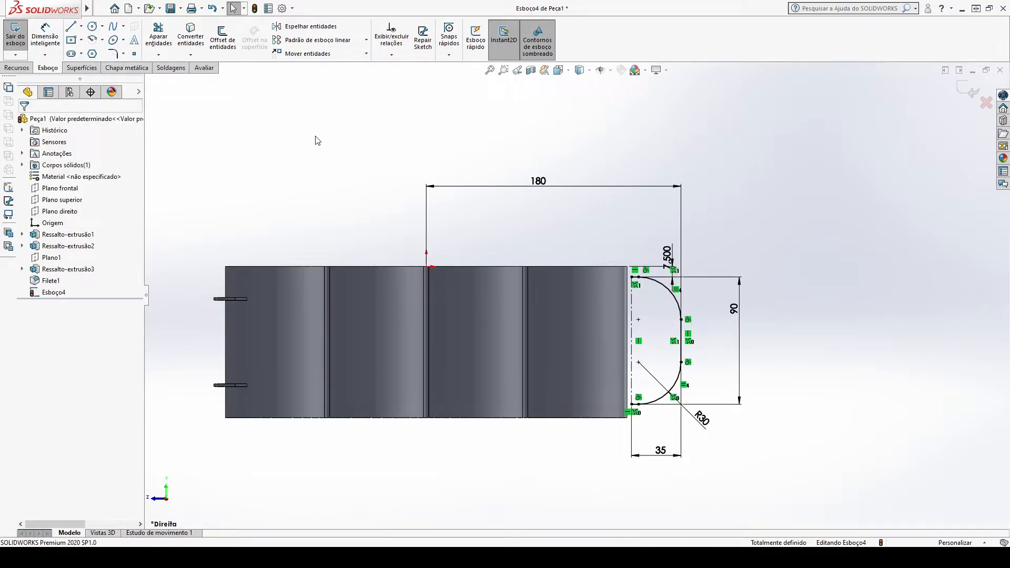
{"action": "key", "text": "z"}
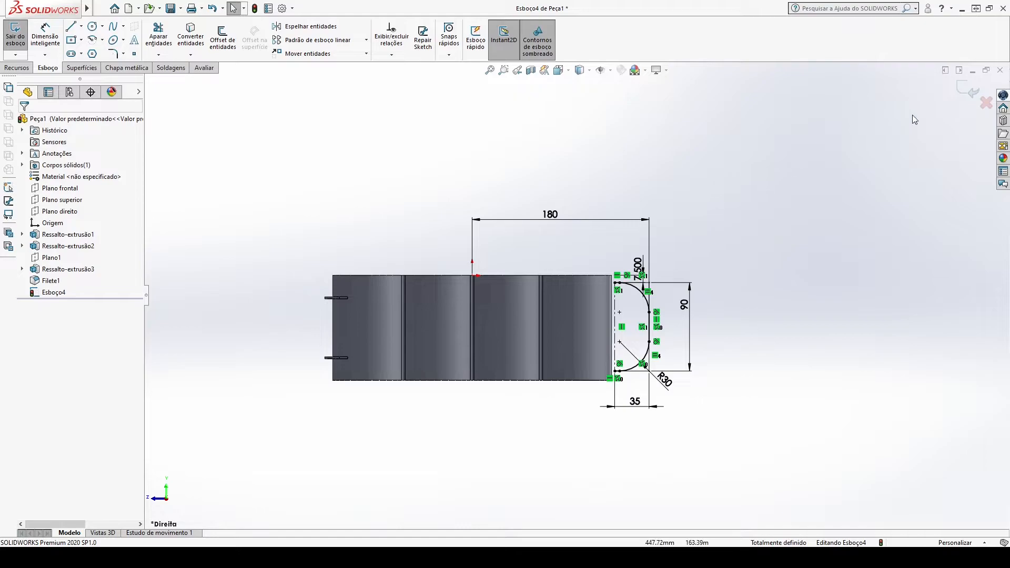
{"action": "left_click", "coordinate": [962, 92]}
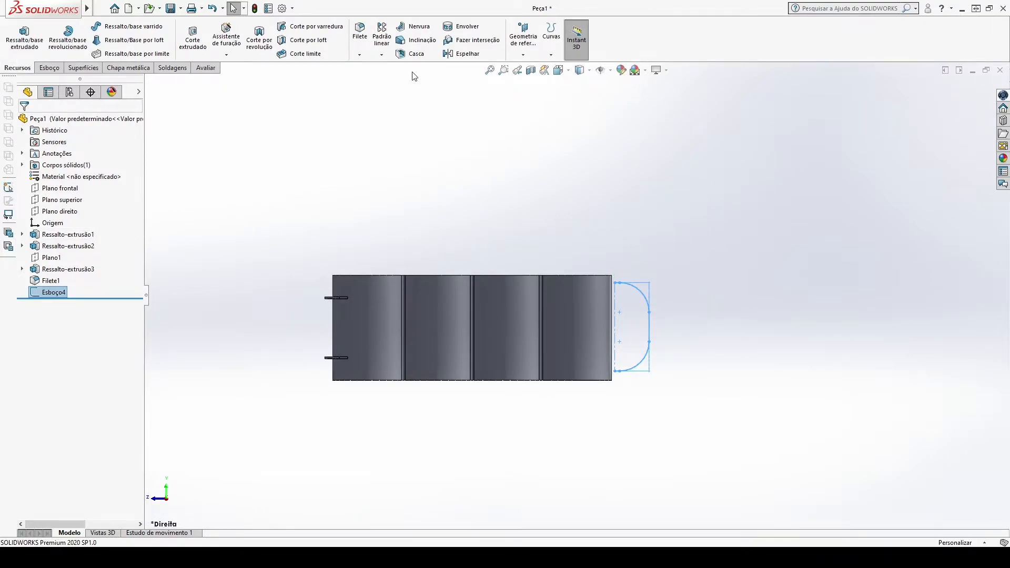
Create a reference plane parallel to the front plane and coincident with the upper inner endpoint of the rounded profile
{"action": "left_click", "coordinate": [72, 189]}
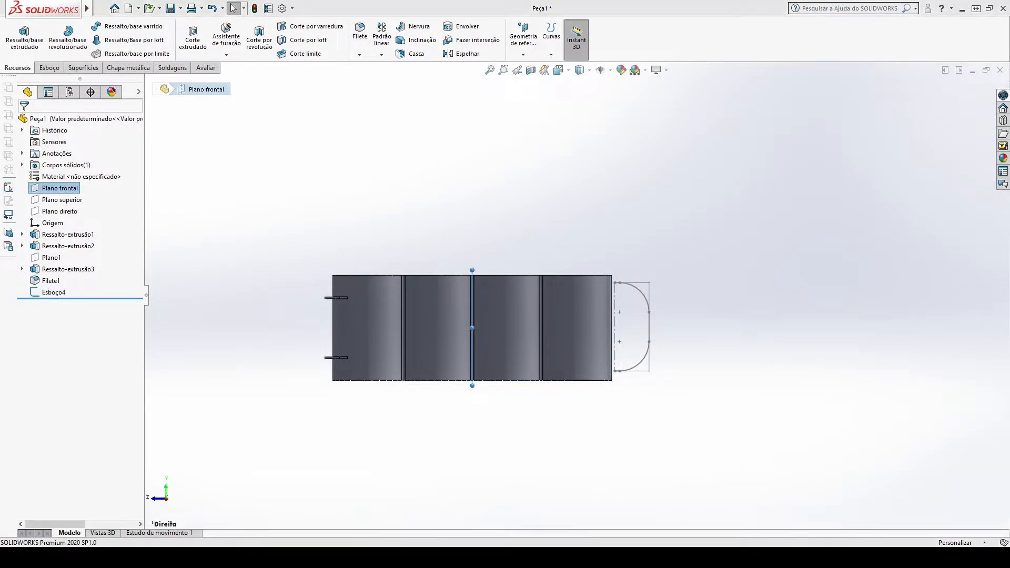
{"action": "left_click", "coordinate": [523, 37]}
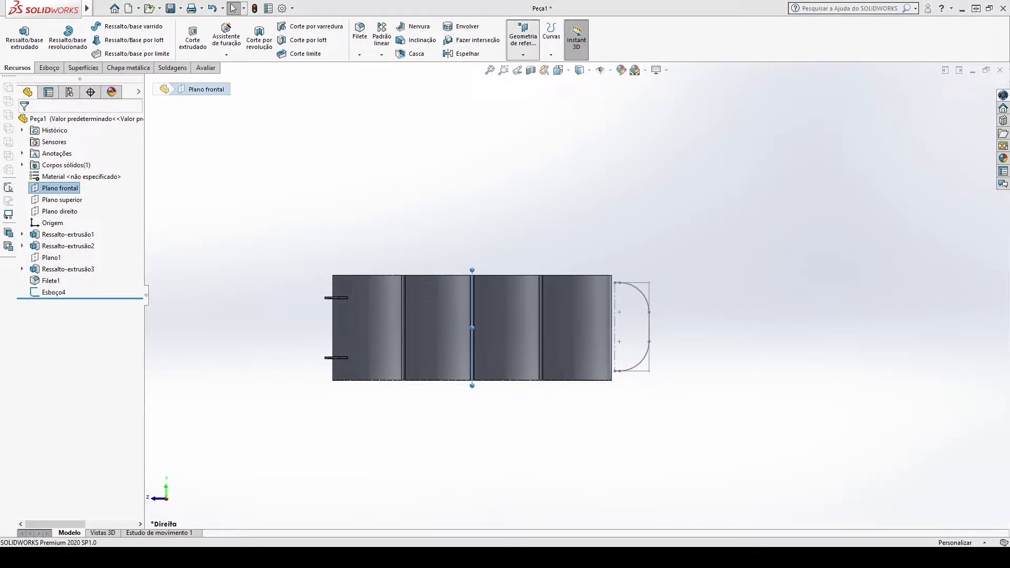
{"action": "left_click", "coordinate": [532, 74]}
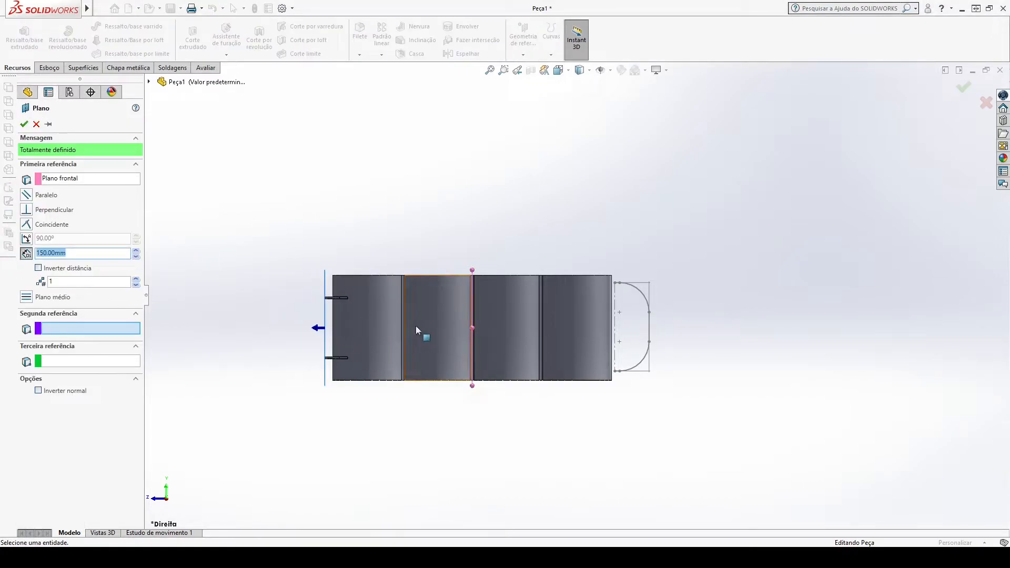
{"action": "left_click", "coordinate": [615, 284]}
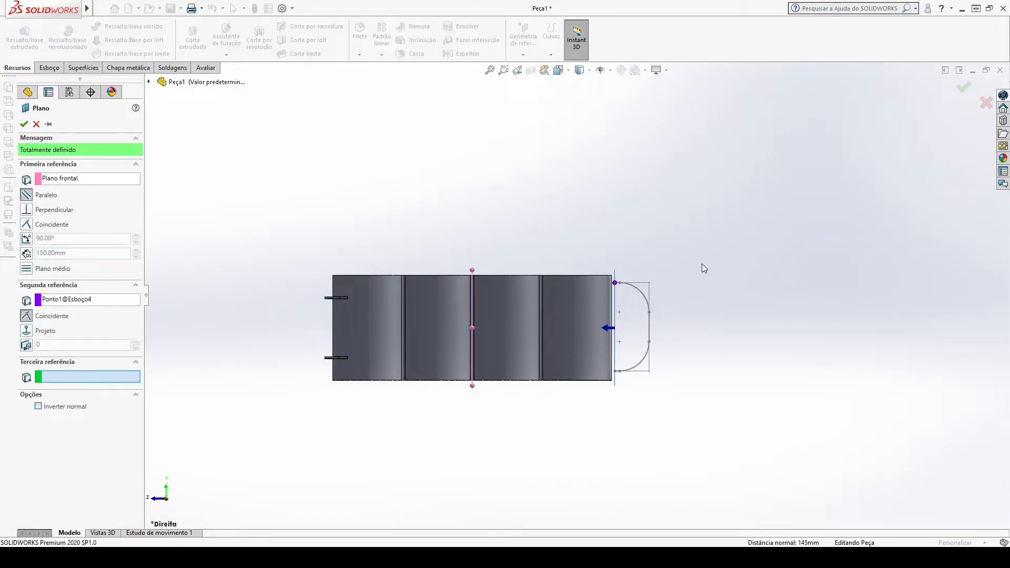
{"action": "scroll", "coordinate": [639, 288], "scroll_direction": "down", "scroll_amount": 1}
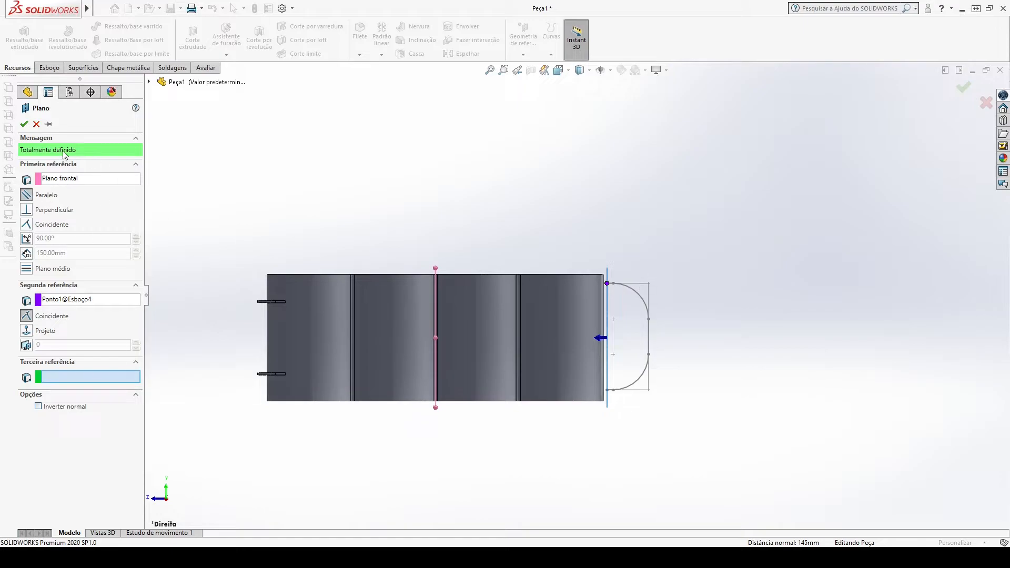
{"action": "left_click", "coordinate": [24, 124]}
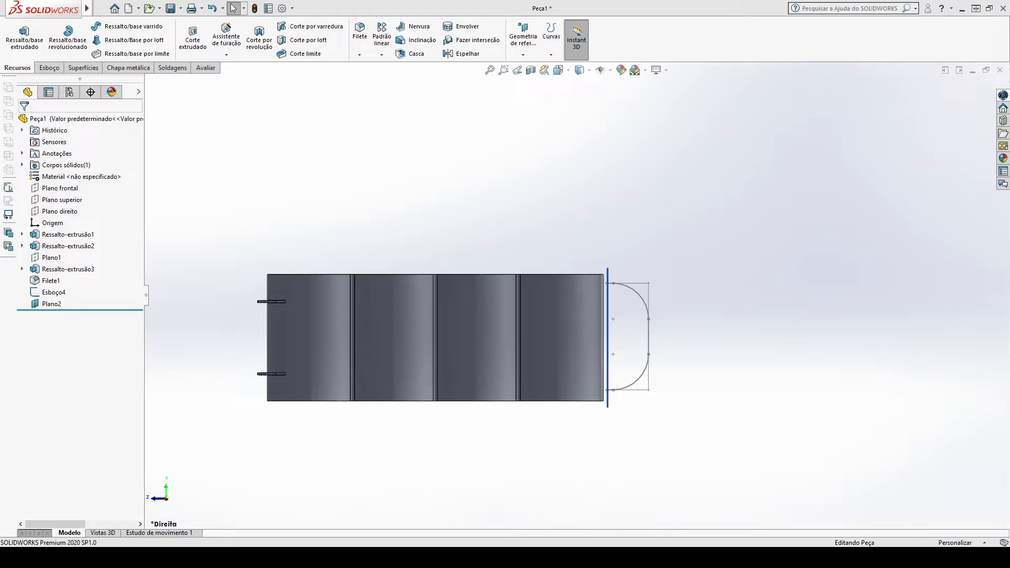
On the new plane, sketch a horizontal straight slot about 14.5 mm between centres and 6.3 mm wide near the cylinder's upper edge
{"action": "middle_click_drag", "start_coordinate": [737, 324], "coordinate": [646, 273]}
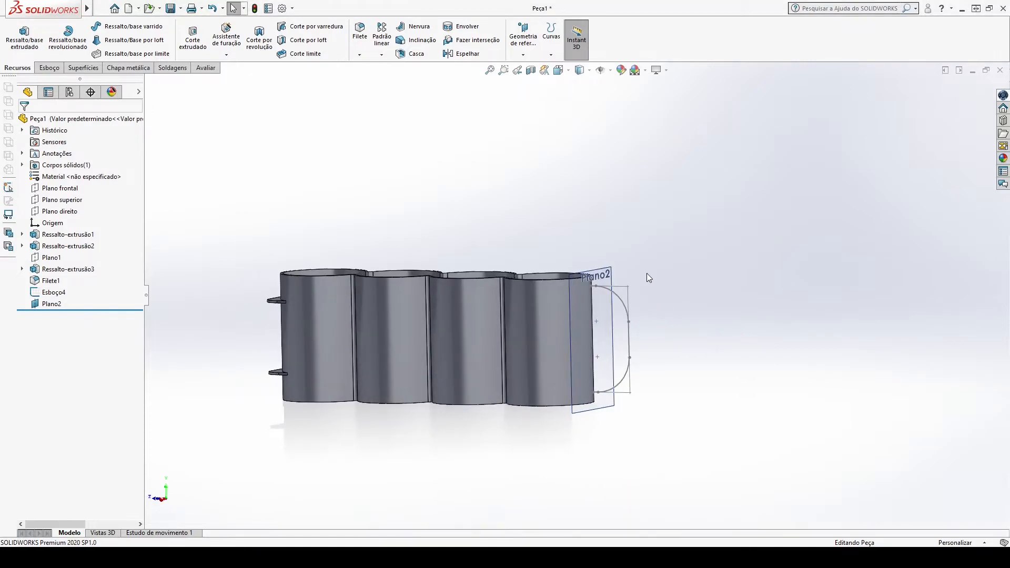
{"action": "left_click", "coordinate": [612, 279]}
{"action": "left_click", "coordinate": [649, 245]}
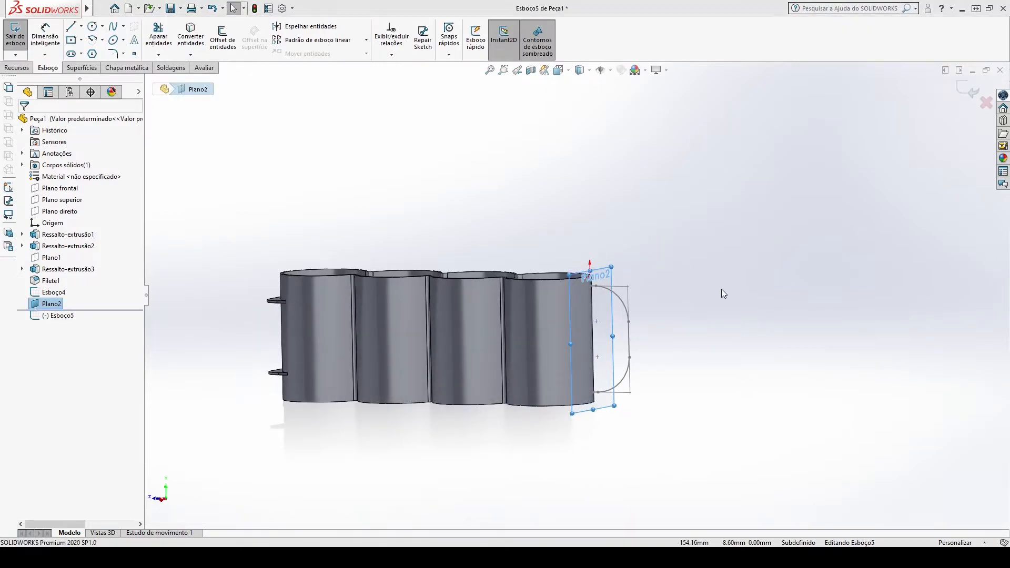
{"action": "key", "text": "ctrl+8"}
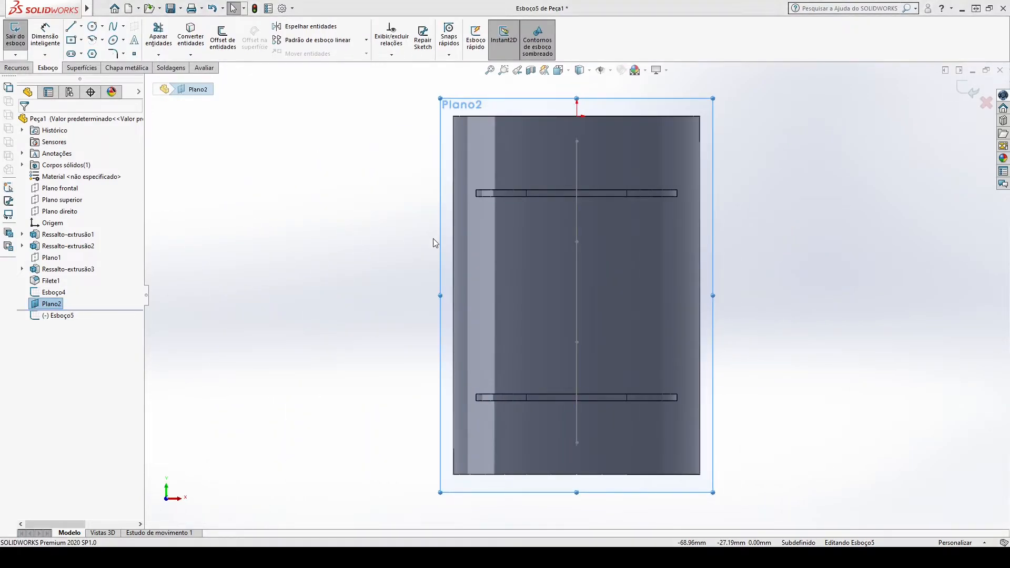
{"action": "key", "text": "ctrl+8"}
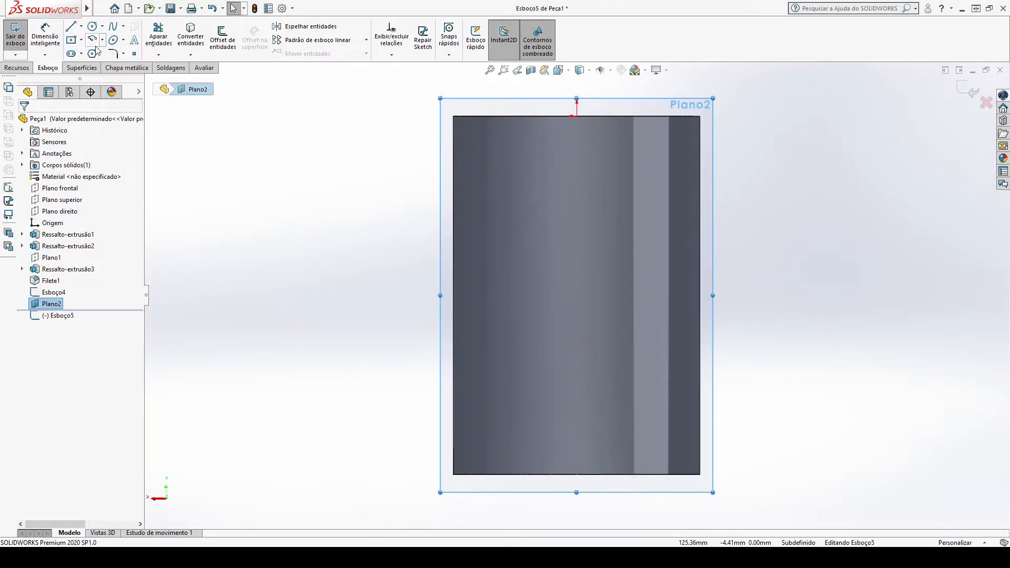
{"action": "left_click", "coordinate": [71, 54]}
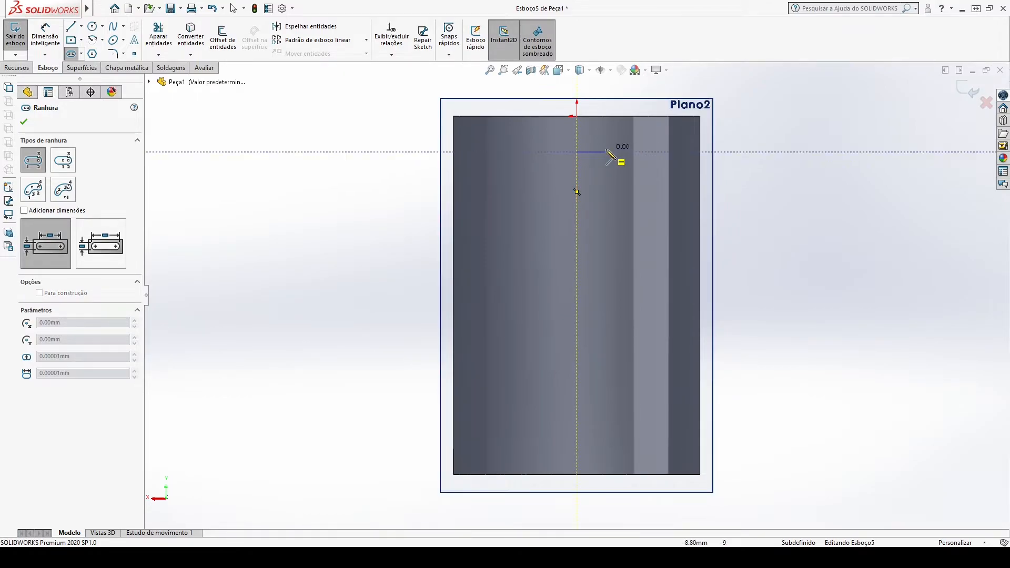
{"action": "key", "text": "Escape"}
{"action": "left_click", "coordinate": [71, 54]}
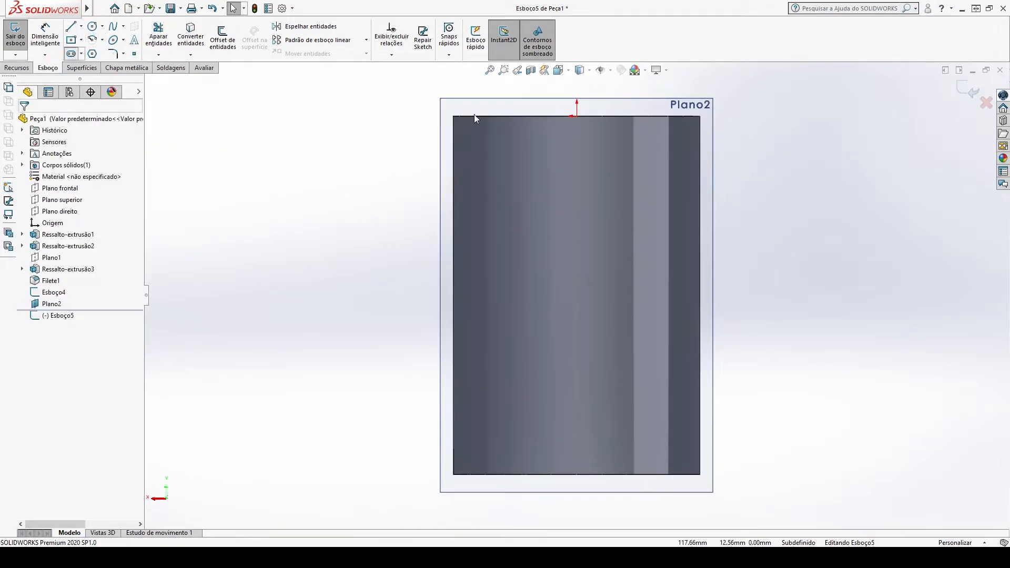
{"action": "left_click", "coordinate": [556, 154]}
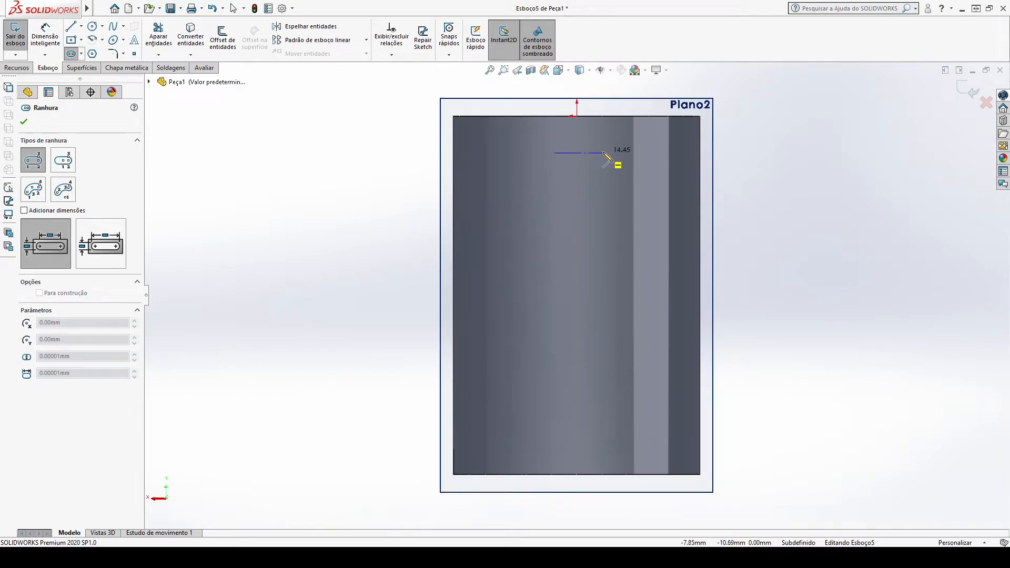
{"action": "left_click", "coordinate": [605, 153]}
{"action": "left_click", "coordinate": [612, 162]}
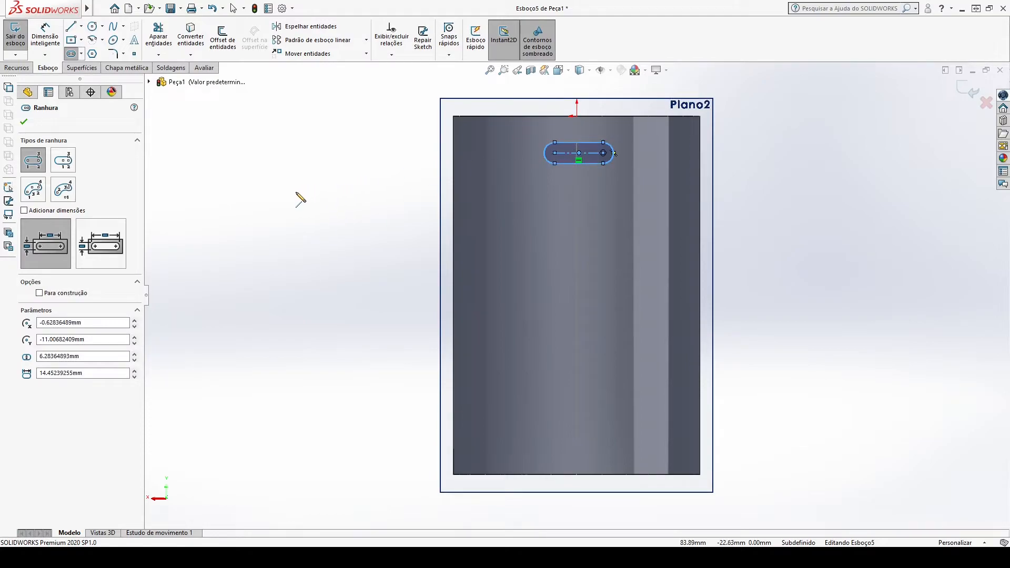
{"action": "key", "text": "Escape"}
Dimension the slot to 20 mm between its arc centres and 4 mm end radius
{"action": "right_click_drag", "start_coordinate": [301, 289], "coordinate": [302, 248]}
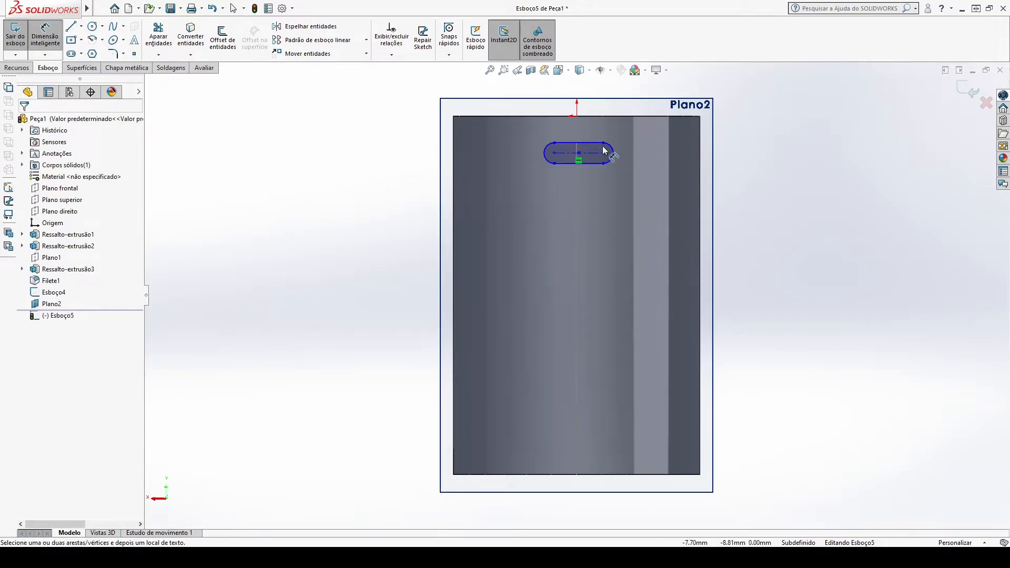
{"action": "left_click", "coordinate": [565, 153]}
{"action": "left_click", "coordinate": [577, 134]}
{"action": "type", "text": "20"}
{"action": "key", "text": "Return"}
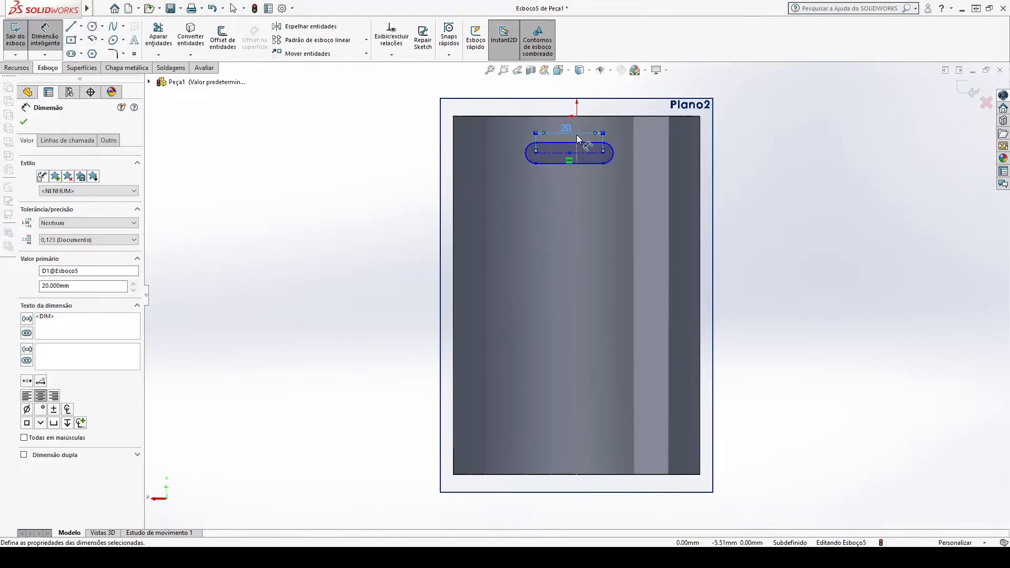
{"action": "left_click", "coordinate": [613, 148]}
{"action": "left_click", "coordinate": [634, 146]}
{"action": "type", "text": "4"}
{"action": "key", "text": "Return"}
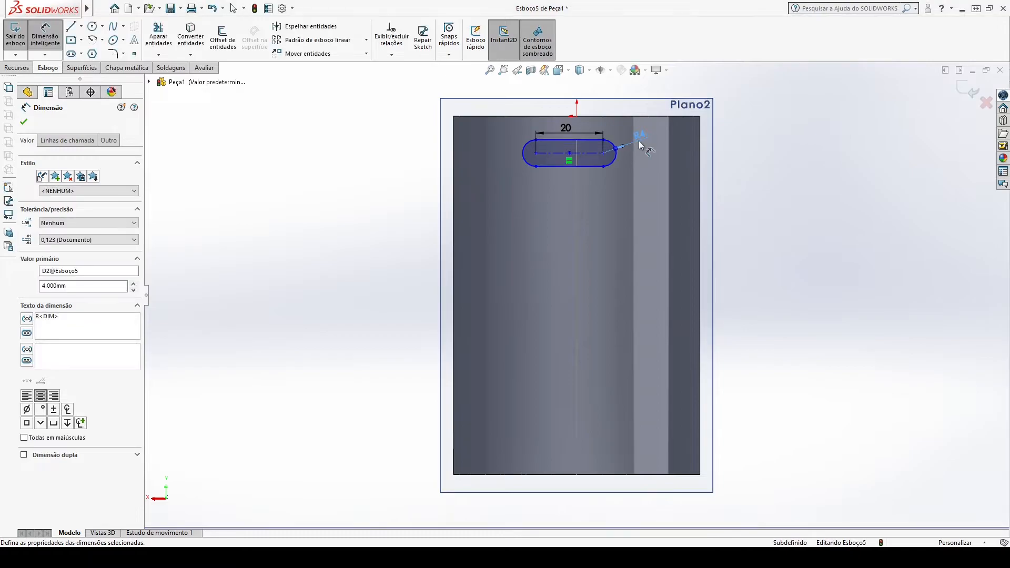
{"action": "key", "text": "Escape"}
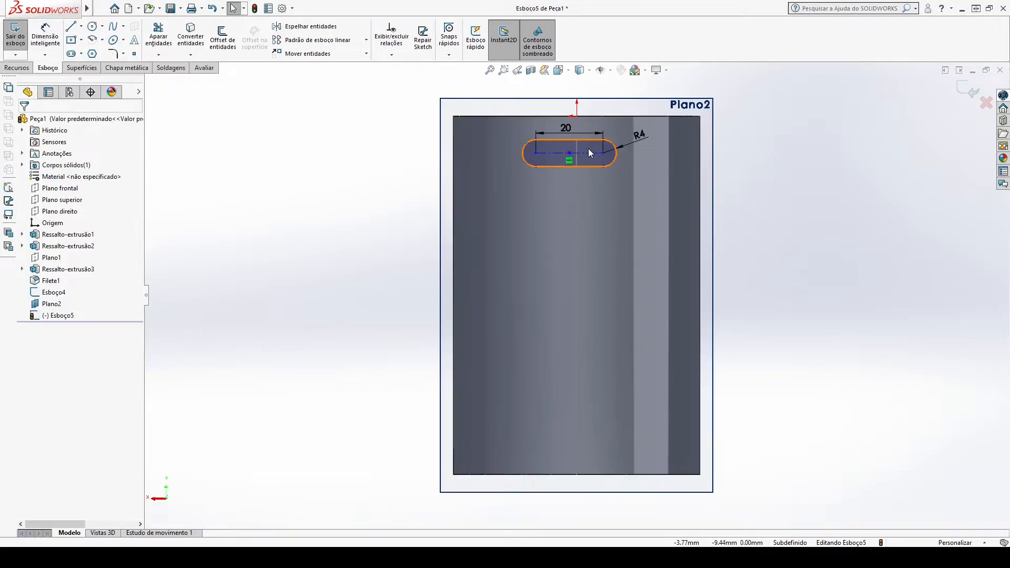
Align the slot's centre point with the origin using a vertical relation
{"action": "left_click", "coordinate": [570, 154]}
{"action": "left_click", "coordinate": [577, 116], "text": "ctrl"}
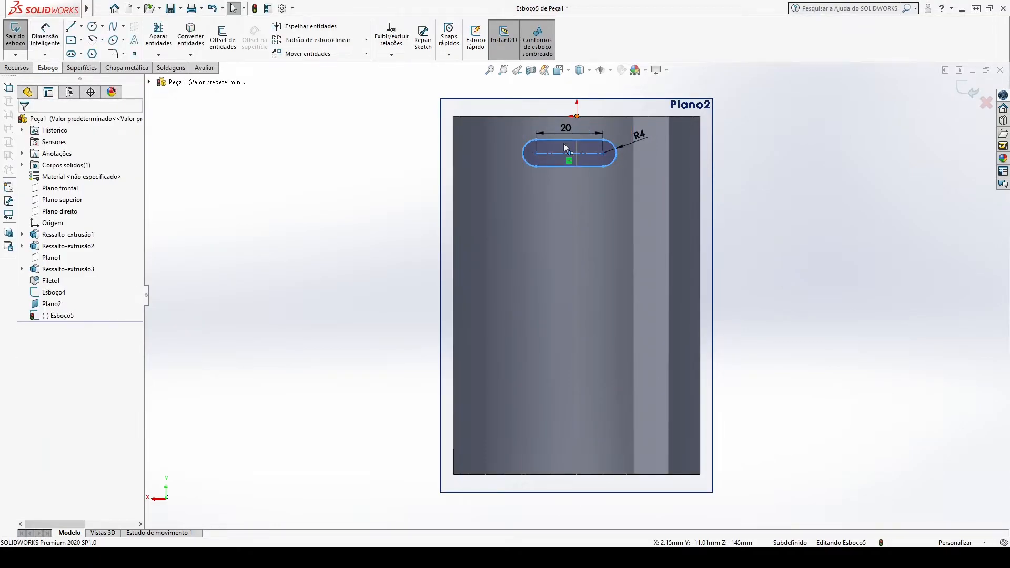
{"action": "left_click", "coordinate": [29, 305]}
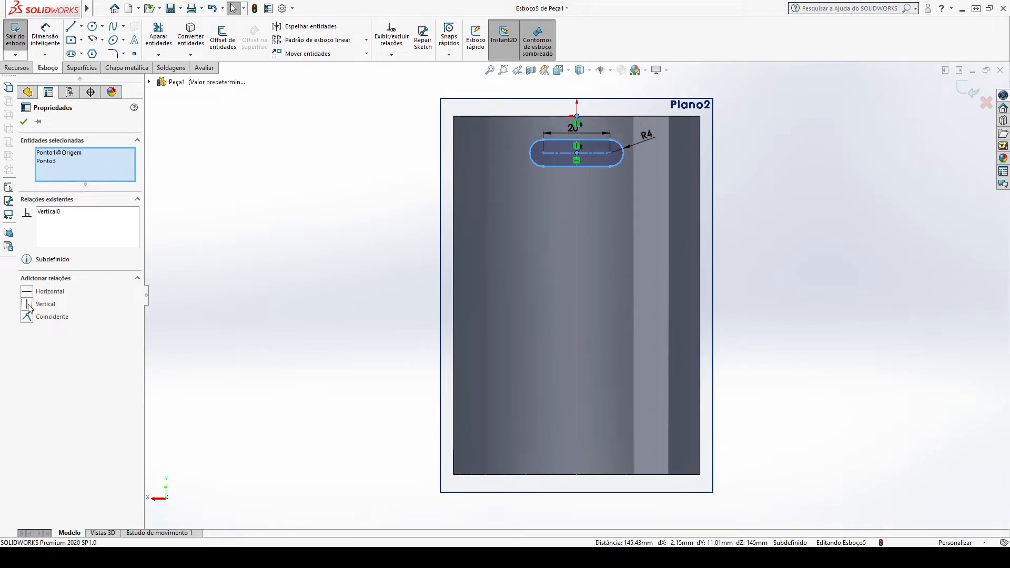
{"action": "left_click", "coordinate": [215, 237]}
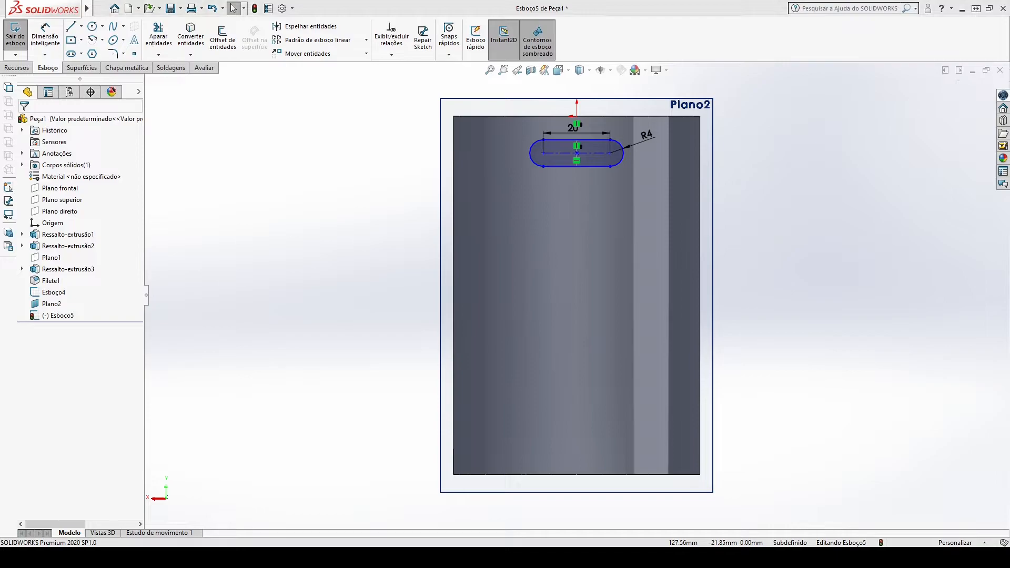
Make the slot's centre point coincident with the rounded profile's upper endpoint and close the sketch
{"action": "scroll", "coordinate": [589, 171], "scroll_direction": "down", "scroll_amount": 3}
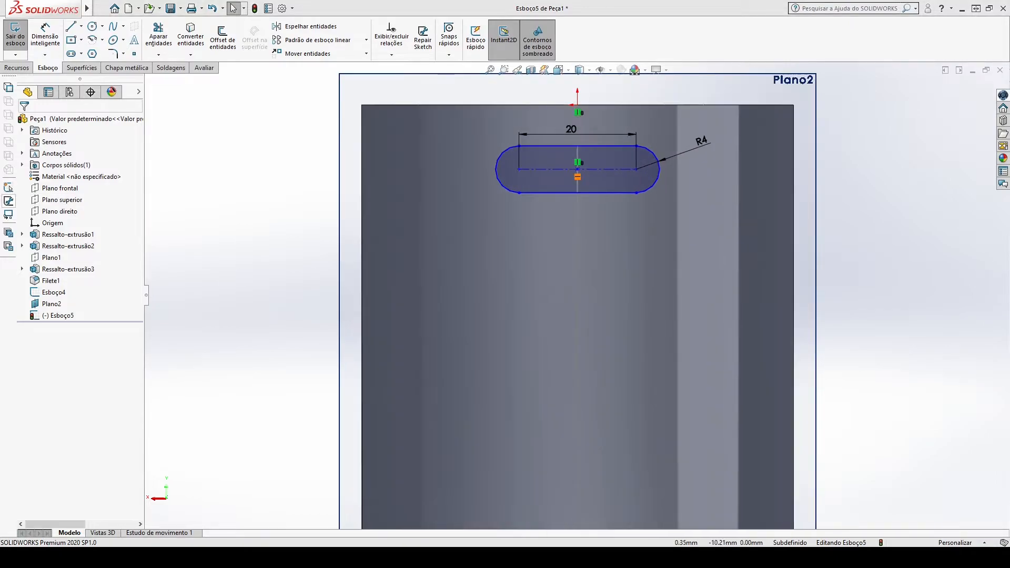
{"action": "mouse_move", "coordinate": [589, 172]}
{"action": "middle_mouse_down"}
{"action": "mouse_move", "coordinate": [629, 184]}
{"action": "mouse_move", "coordinate": [605, 176]}
{"action": "middle_mouse_up"}
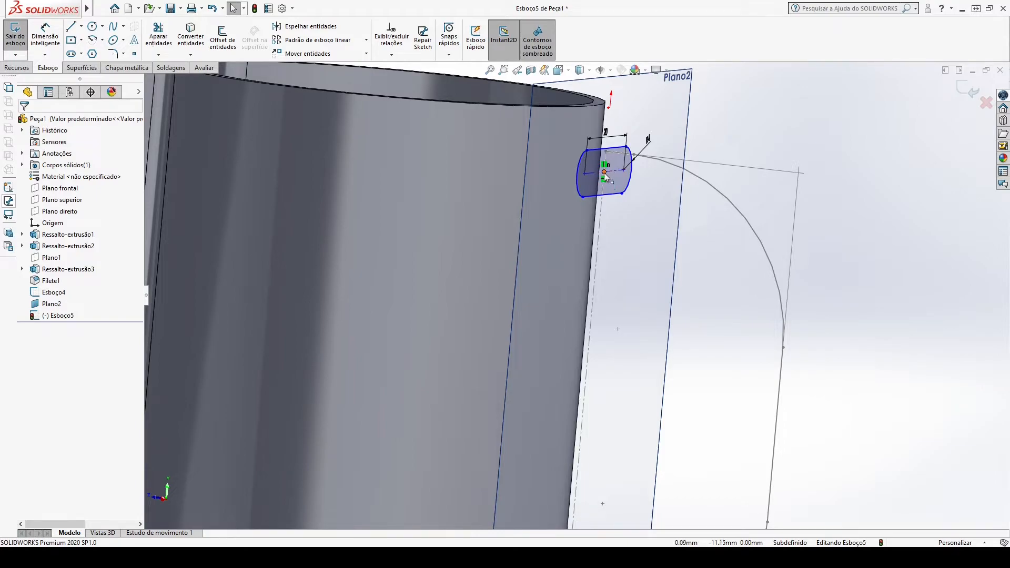
{"action": "left_click", "coordinate": [608, 162]}
{"action": "left_click", "coordinate": [606, 153]}
{"action": "left_click", "coordinate": [604, 172], "text": "ctrl"}
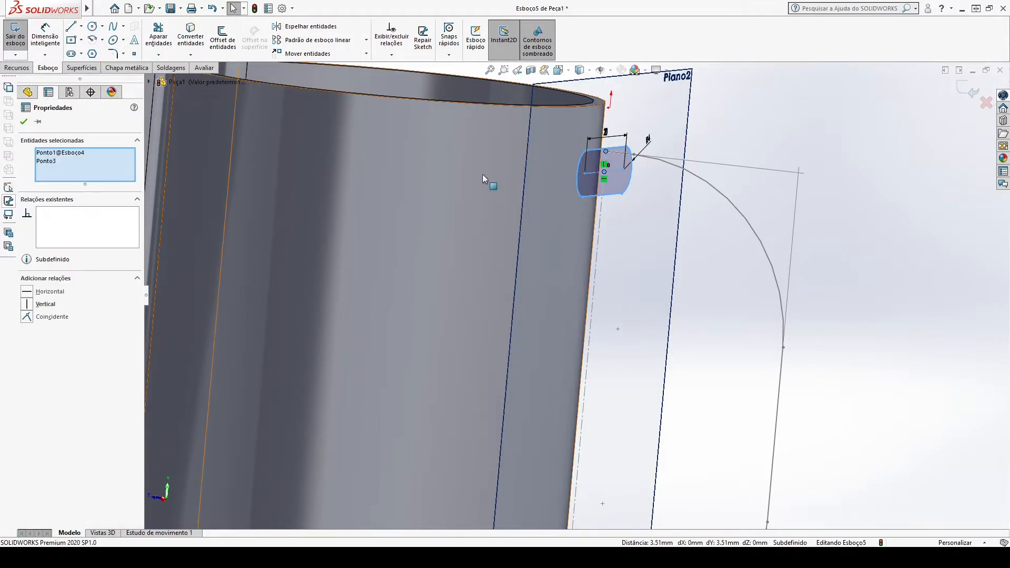
{"action": "left_click", "coordinate": [29, 319]}
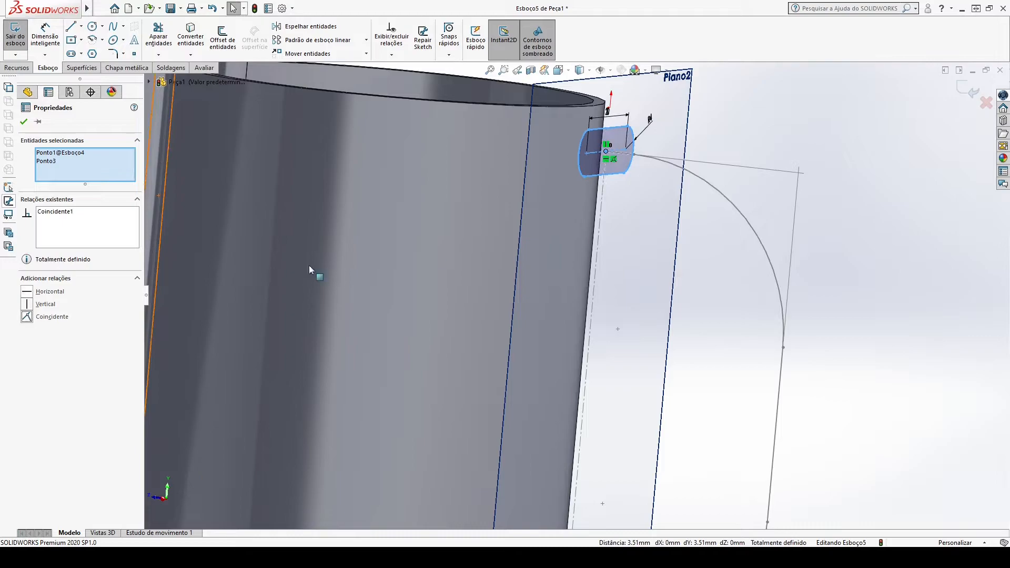
{"action": "scroll", "coordinate": [579, 271], "scroll_direction": "down", "scroll_amount": 5}
{"action": "left_click", "coordinate": [371, 146]}
{"action": "middle_click_drag", "start_coordinate": [681, 184], "coordinate": [668, 184]}
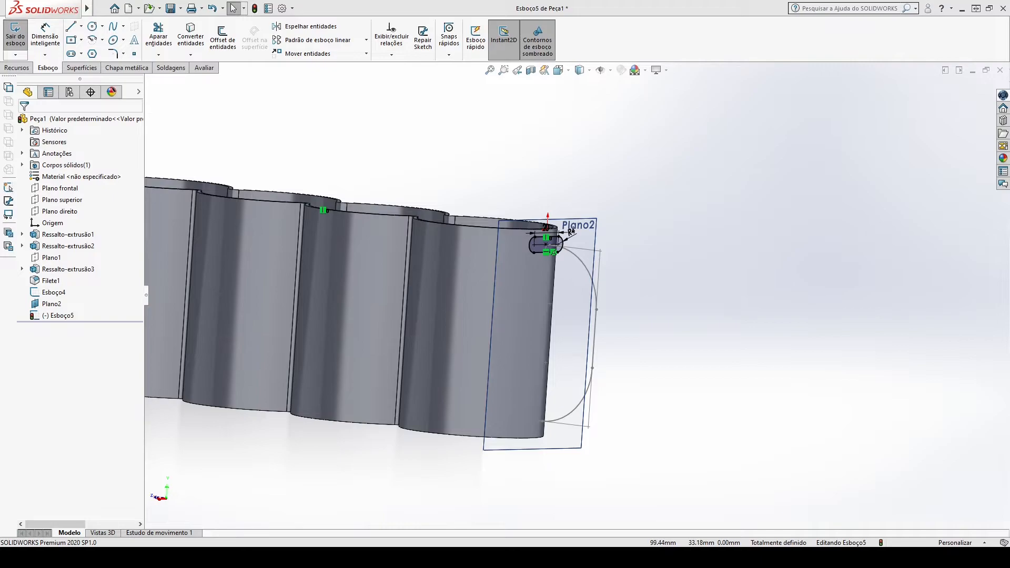
{"action": "scroll", "coordinate": [571, 320], "scroll_direction": "up", "scroll_amount": 3}
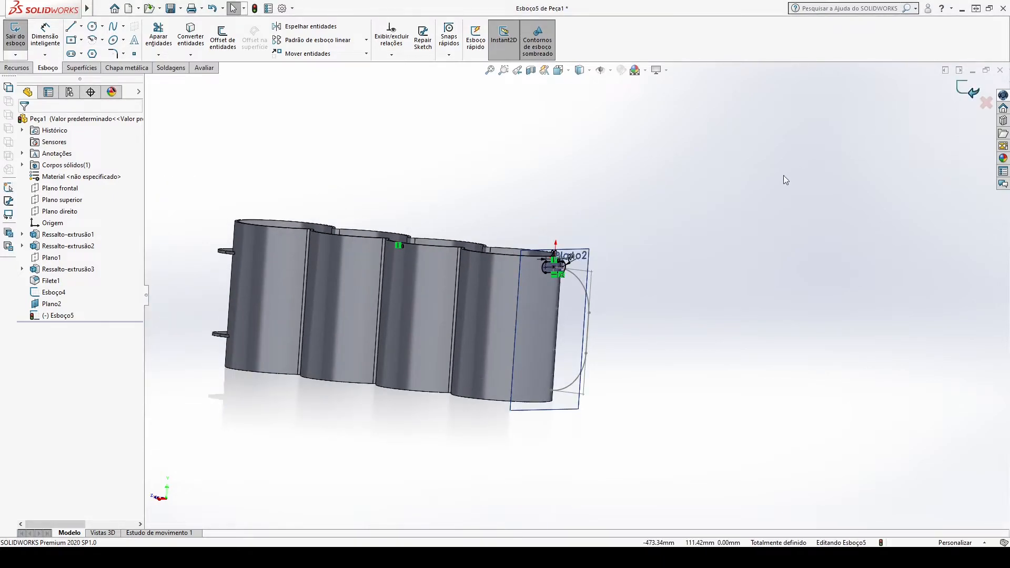
{"action": "double_click", "coordinate": [690, 251]}
Start another sketch on the same reference plane as the slot
{"action": "left_click", "coordinate": [587, 260]}
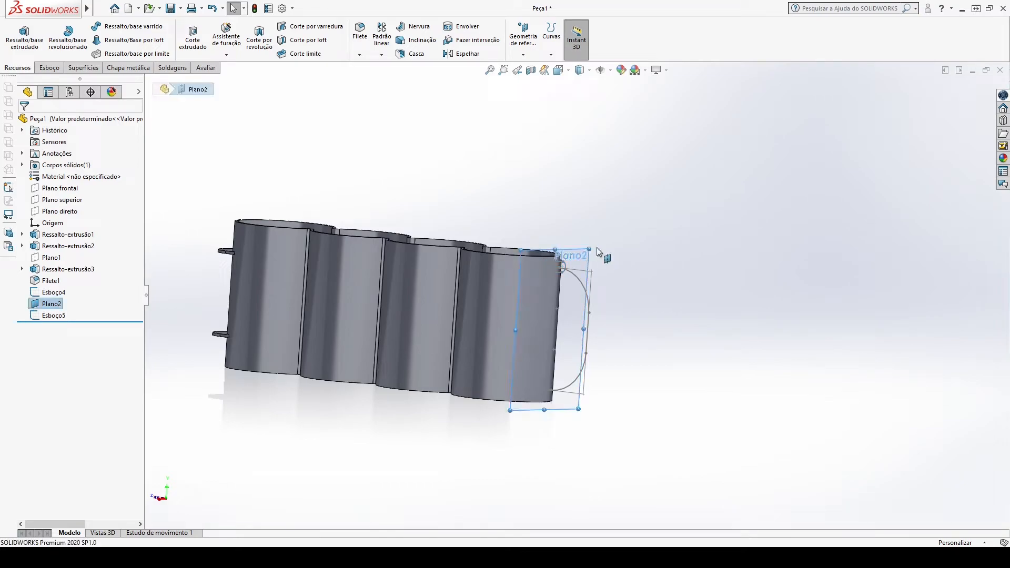
{"action": "left_click", "coordinate": [634, 225]}
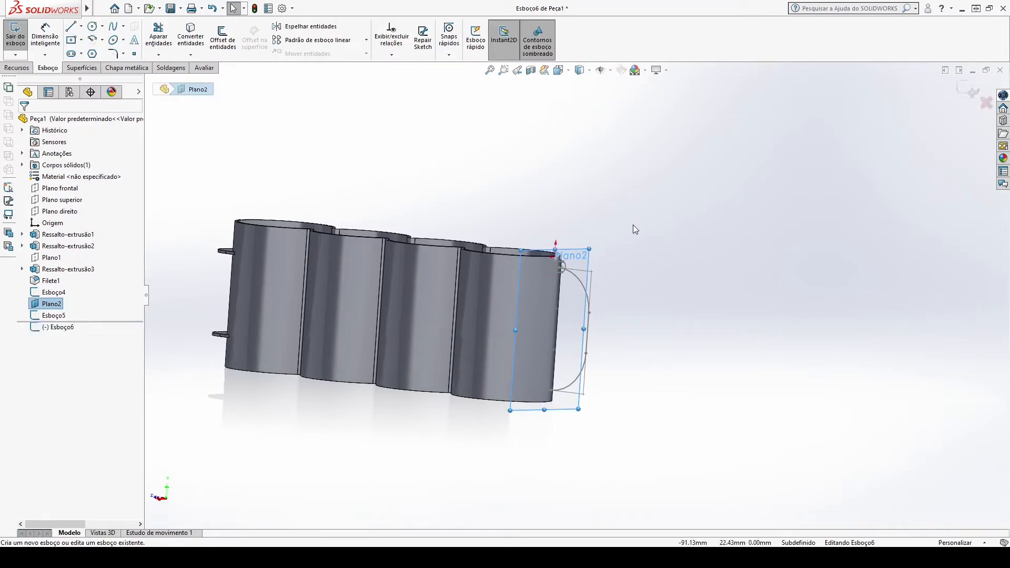
{"action": "left_click", "coordinate": [684, 221]}
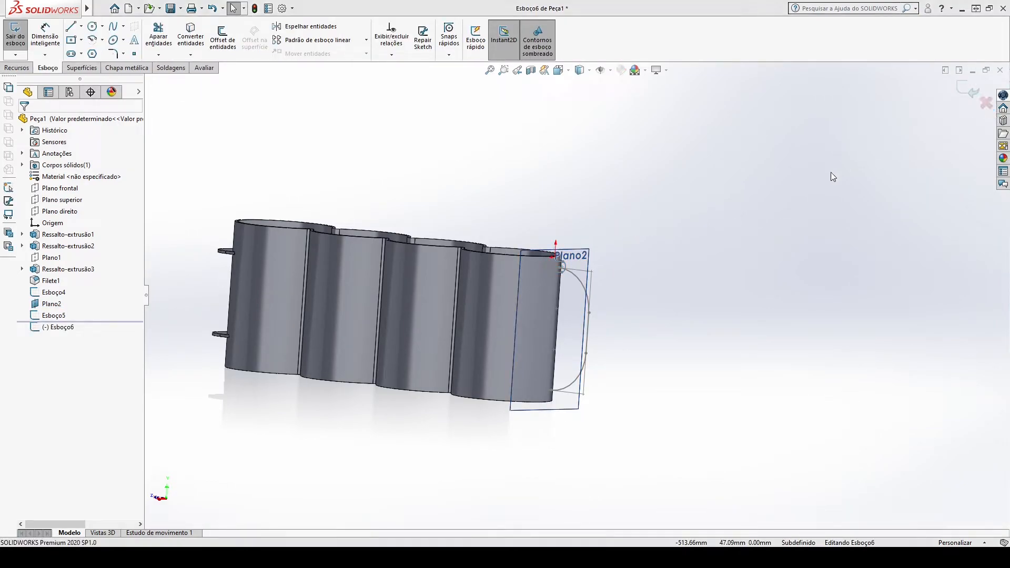
Leave the empty sketch and hide the reference plane at the handle end
{"action": "double_click", "coordinate": [645, 250]}
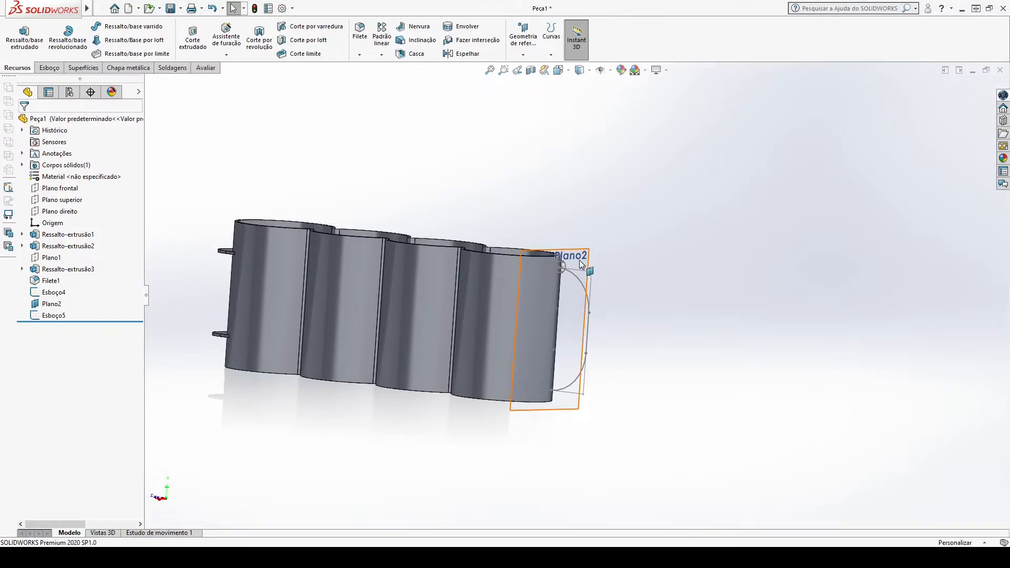
{"action": "left_click", "coordinate": [586, 261]}
{"action": "left_click", "coordinate": [636, 236]}
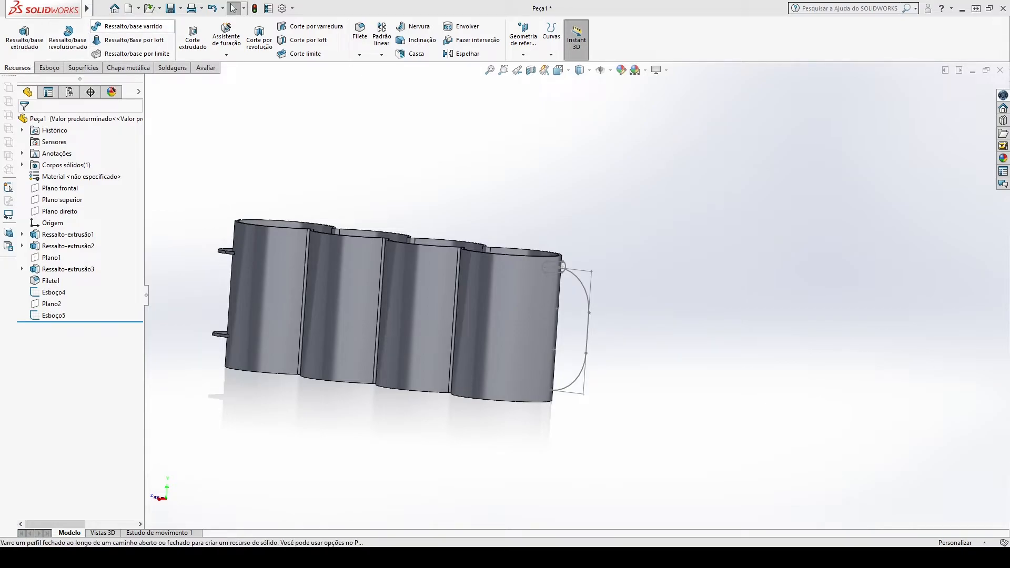
Sweep the slot-shaped profile along the rounded path to form the solid handle
{"action": "left_click", "coordinate": [129, 26]}
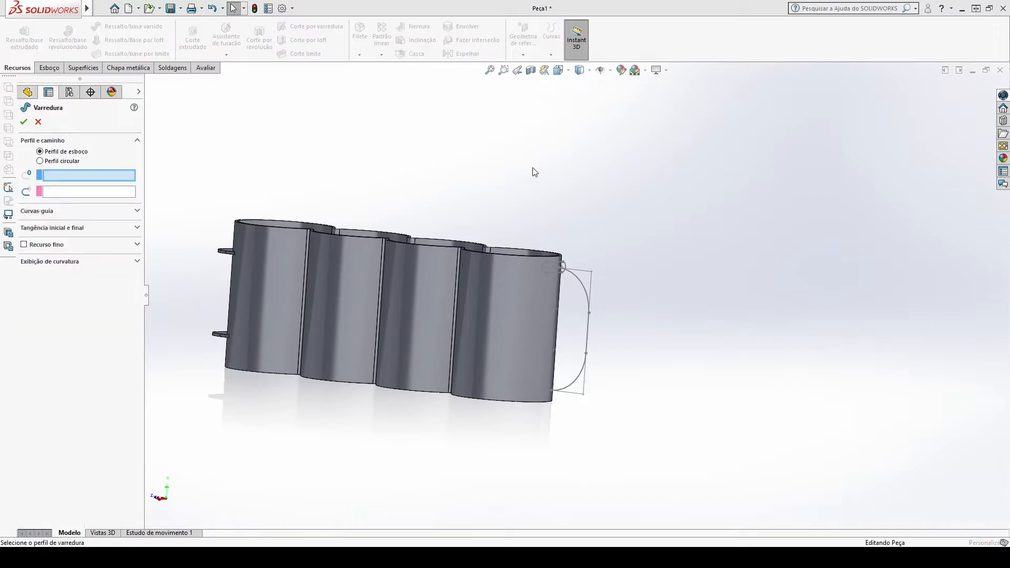
{"action": "scroll", "coordinate": [559, 275], "scroll_direction": "down", "scroll_amount": 5}
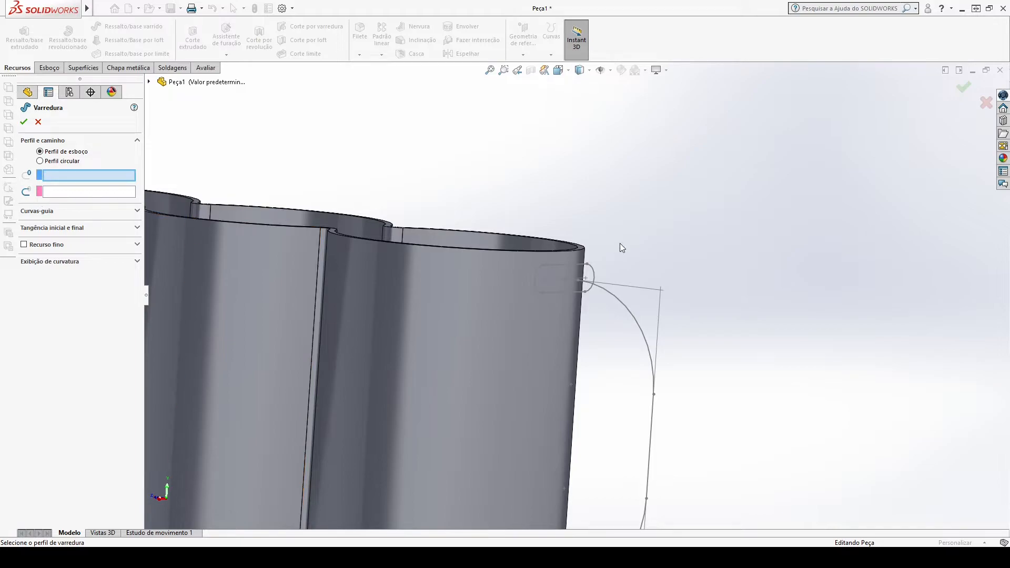
{"action": "left_click", "coordinate": [580, 269]}
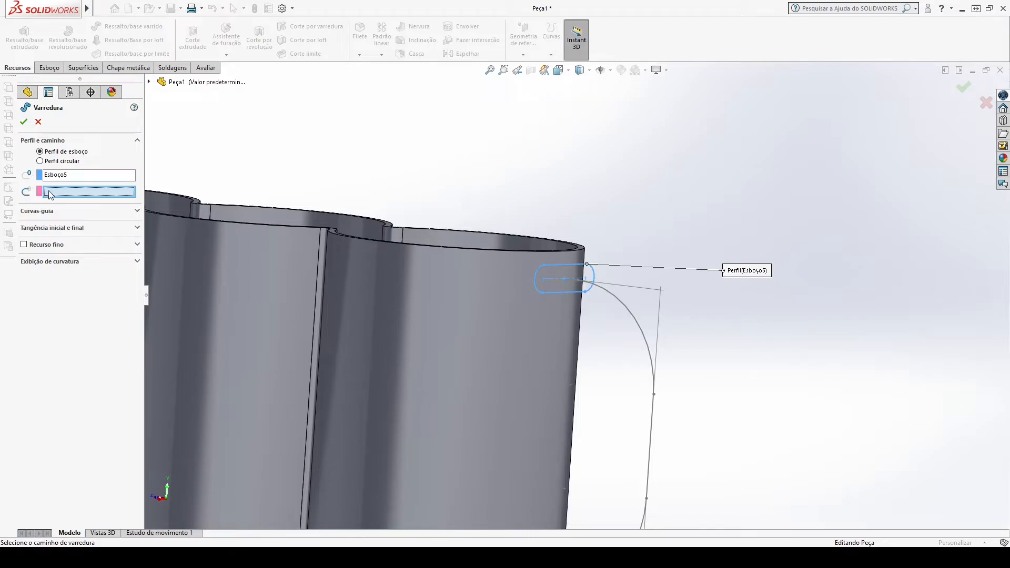
{"action": "left_click", "coordinate": [605, 288]}
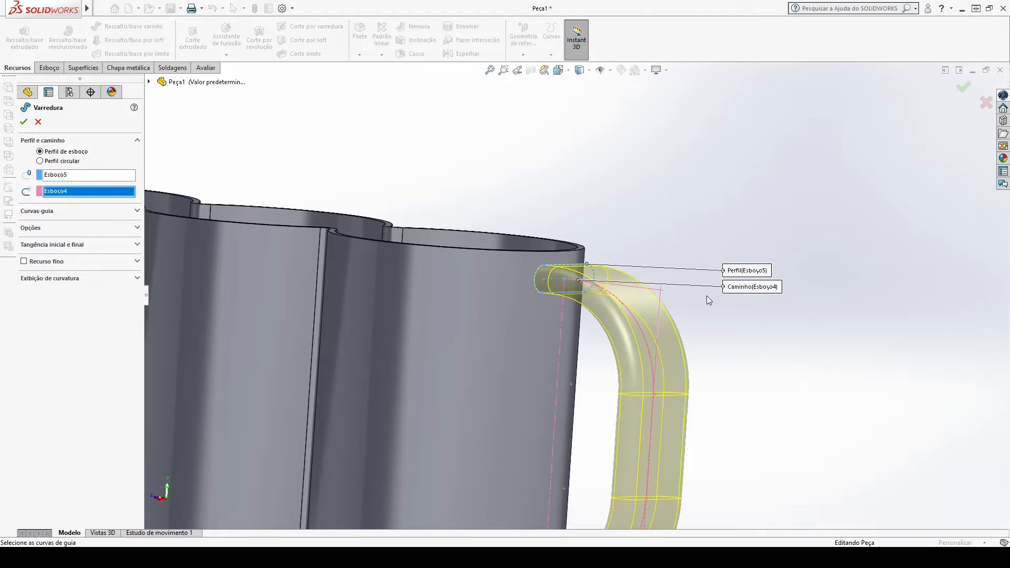
{"action": "scroll", "coordinate": [647, 296], "scroll_direction": "up", "scroll_amount": 3}
{"action": "left_click", "coordinate": [24, 122]}
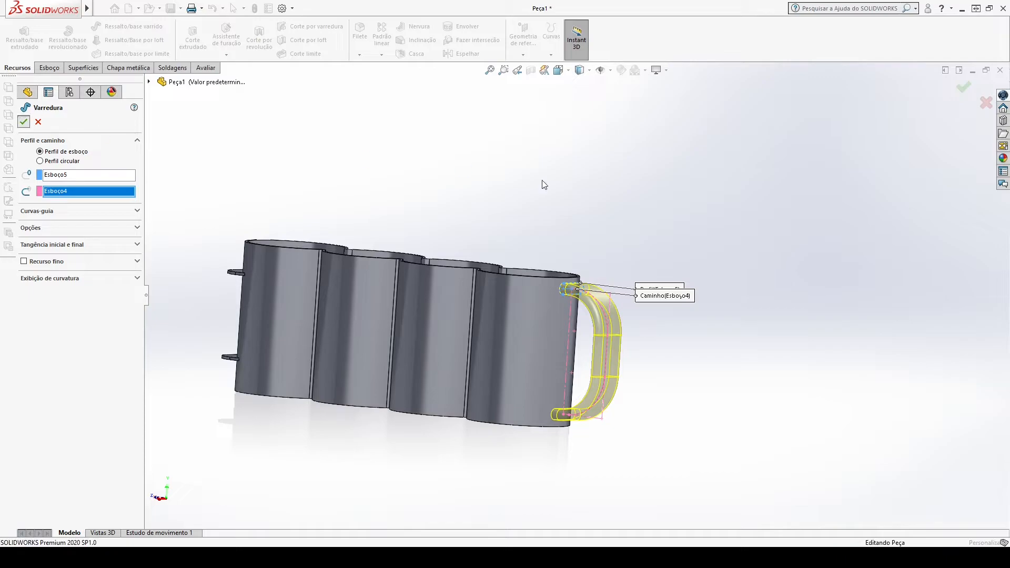
Examine how the swept handle's two ends meet the outer wall of the last cylinder
{"action": "scroll", "coordinate": [705, 314], "scroll_direction": "up", "scroll_amount": 3}
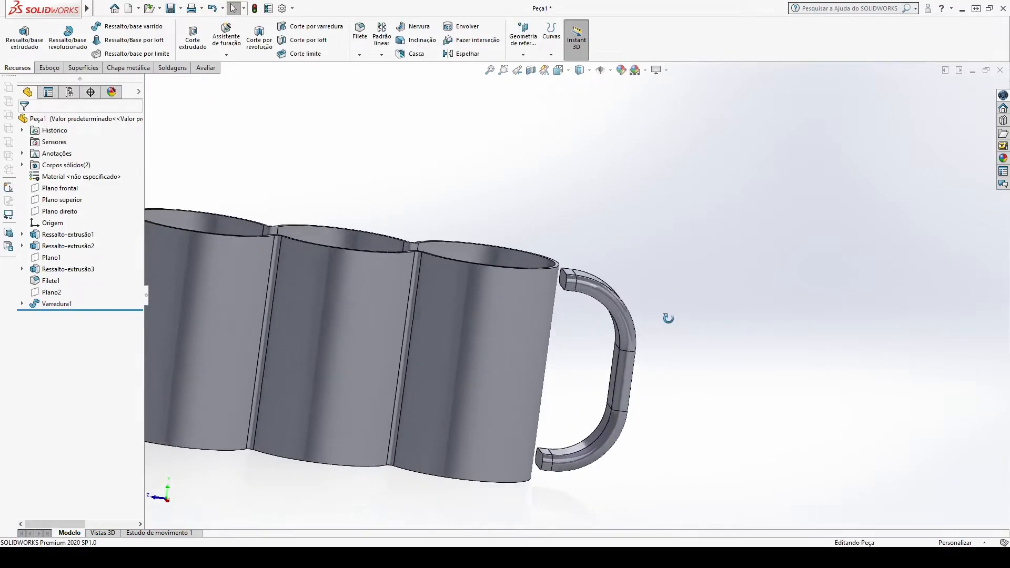
{"action": "middle_click_drag", "start_coordinate": [718, 320], "coordinate": [699, 337]}
{"action": "scroll", "coordinate": [700, 337], "scroll_direction": "down", "scroll_amount": 3}
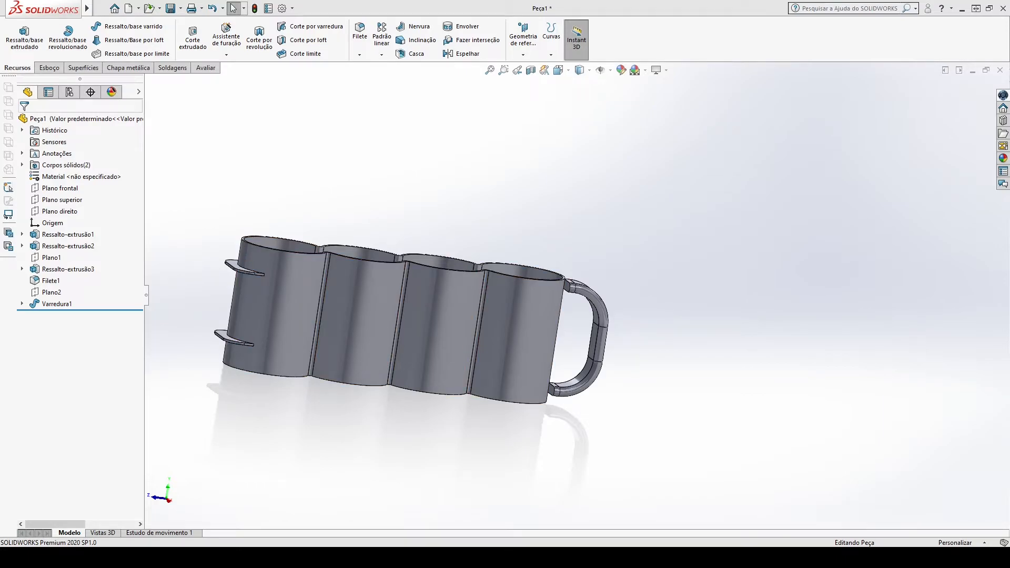
{"action": "scroll", "coordinate": [563, 295], "scroll_direction": "down", "scroll_amount": 4}
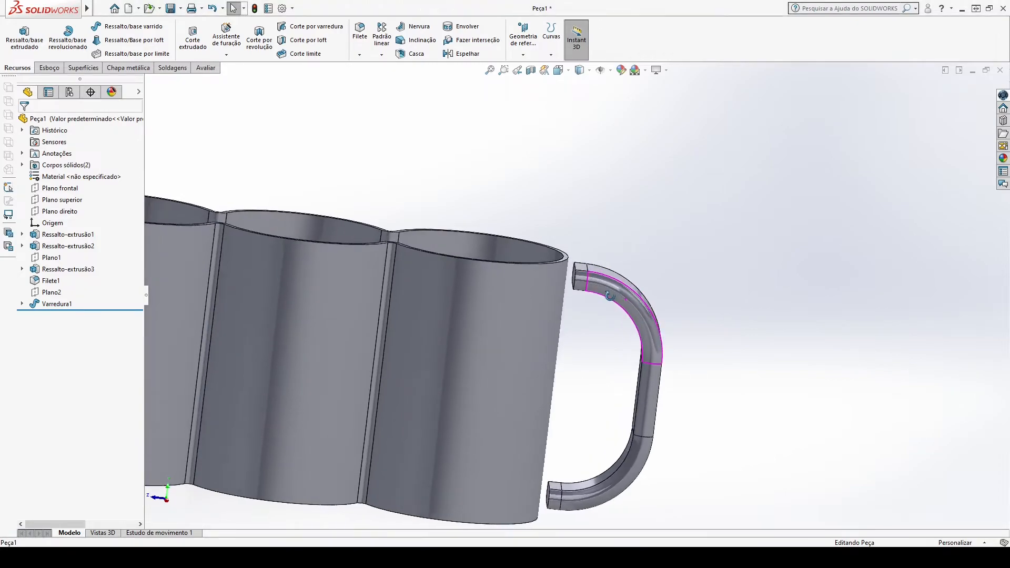
{"action": "scroll", "coordinate": [600, 310], "scroll_direction": "up", "scroll_amount": 4}
{"action": "scroll", "coordinate": [588, 282], "scroll_direction": "down", "scroll_amount": 4}
{"action": "middle_click_drag", "start_coordinate": [652, 284], "coordinate": [532, 329]}
{"action": "scroll", "coordinate": [605, 328], "scroll_direction": "up", "scroll_amount": 3}
{"action": "scroll", "coordinate": [482, 360], "scroll_direction": "down", "scroll_amount": 3}
{"action": "scroll", "coordinate": [641, 269], "scroll_direction": "up", "scroll_amount": 4}
{"action": "scroll", "coordinate": [655, 264], "scroll_direction": "down", "scroll_amount": 4}
Start a sketch on the handle's upper end face and convert the outlines of both handle end faces into it
{"action": "middle_click", "coordinate": [655, 272]}
{"action": "mouse_move", "coordinate": [655, 272]}
{"action": "middle_mouse_down"}
{"action": "mouse_move", "coordinate": [669, 302]}
{"action": "mouse_move", "coordinate": [640, 280]}
{"action": "mouse_move", "coordinate": [606, 306]}
{"action": "mouse_move", "coordinate": [621, 293]}
{"action": "middle_mouse_up"}
{"action": "scroll", "coordinate": [616, 299], "scroll_direction": "up", "scroll_amount": 3}
{"action": "left_click", "coordinate": [621, 294]}
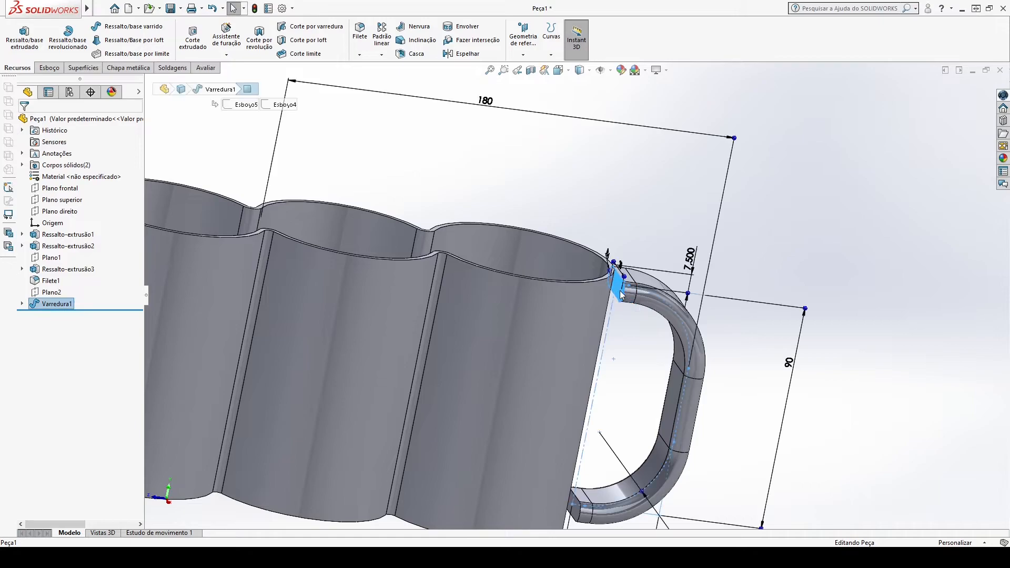
{"action": "left_click", "coordinate": [664, 260]}
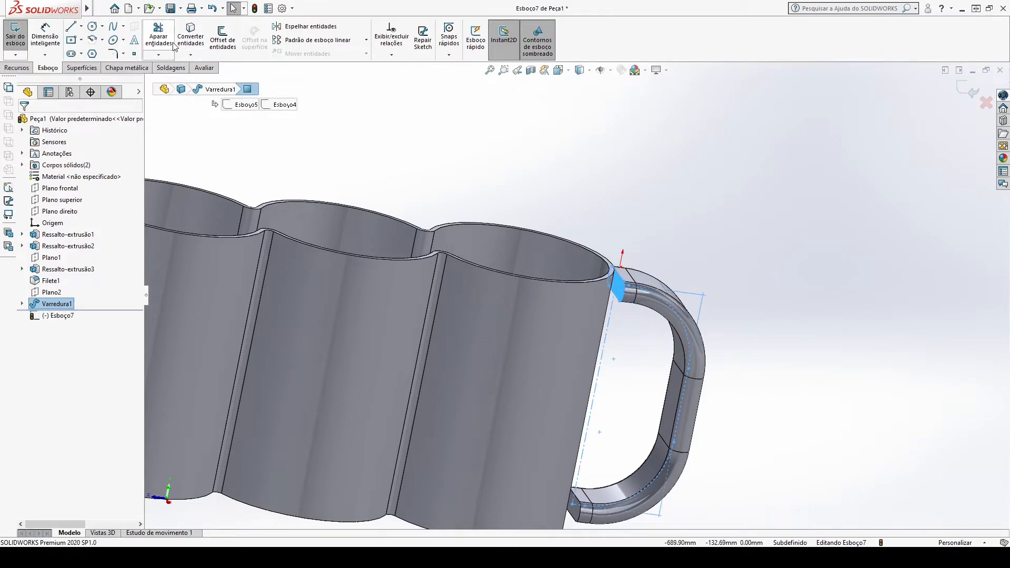
{"action": "left_click", "coordinate": [197, 42]}
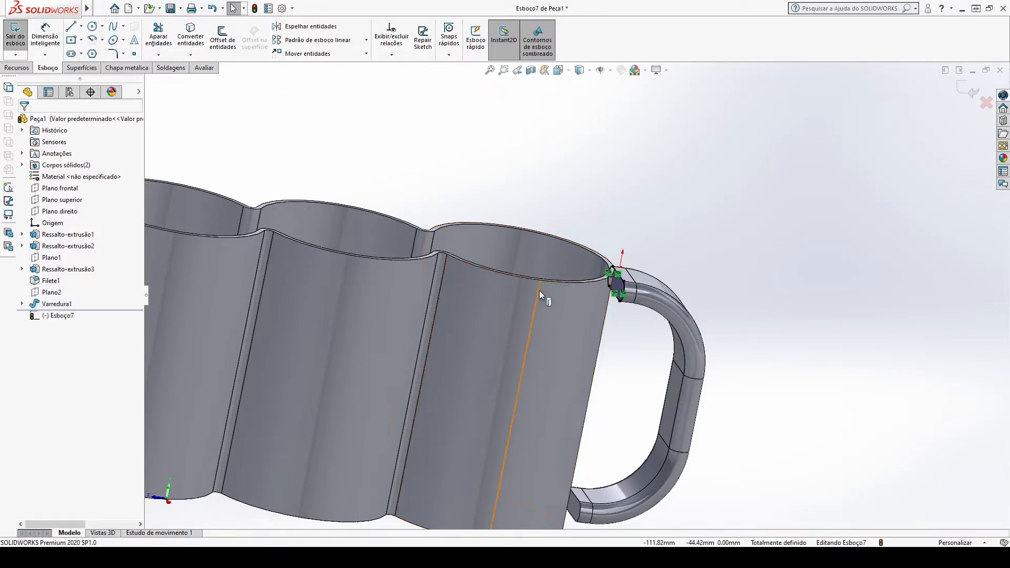
{"action": "scroll", "coordinate": [565, 290], "scroll_direction": "up", "scroll_amount": 1}
{"action": "scroll", "coordinate": [592, 443], "scroll_direction": "down", "scroll_amount": 1}
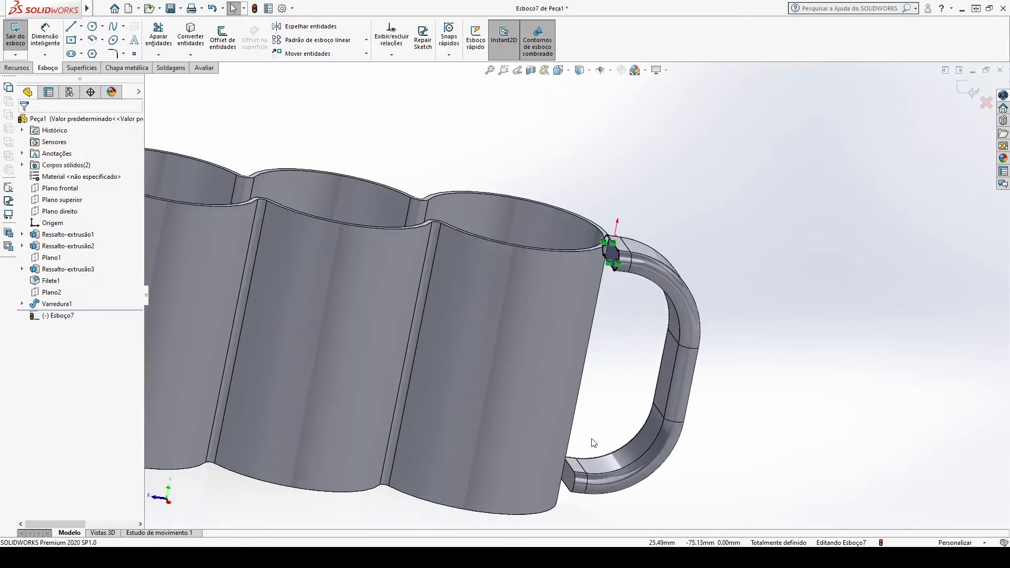
{"action": "left_click", "coordinate": [570, 481]}
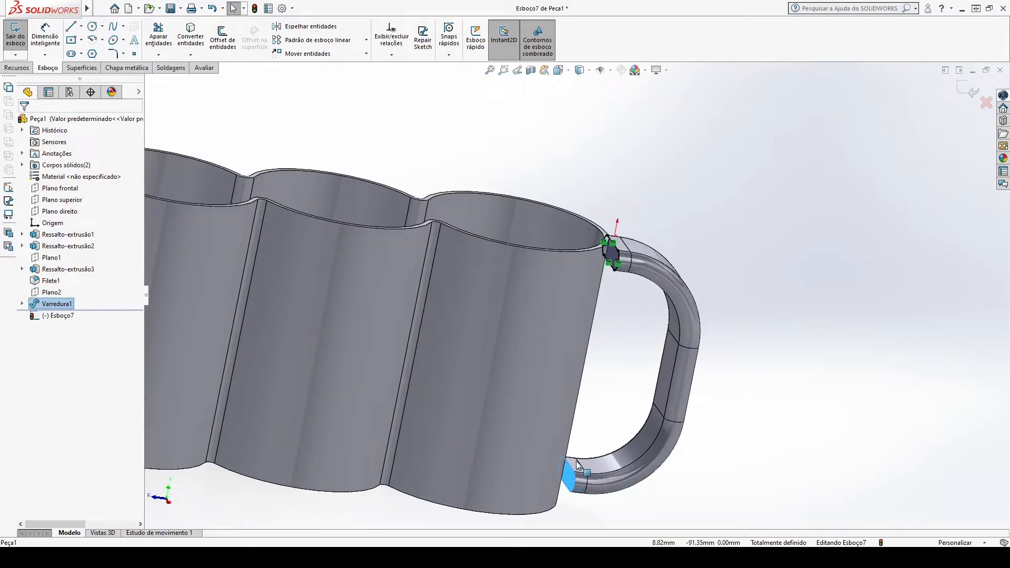
{"action": "left_click", "coordinate": [191, 38]}
Extrude both handle-end outlines up to the outer surface of the last cylinder, merging the result
{"action": "left_click", "coordinate": [16, 67]}
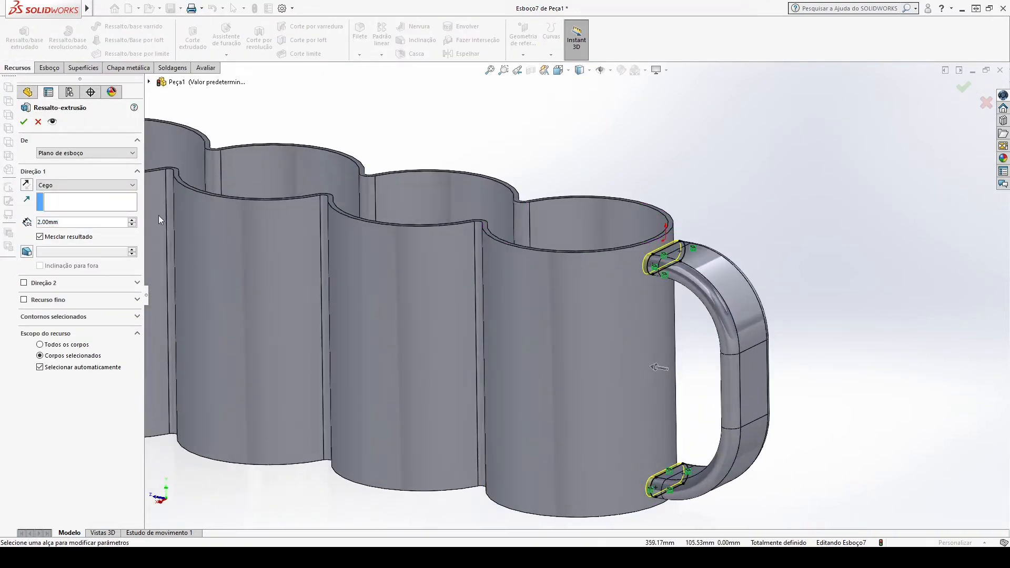
{"action": "left_click", "coordinate": [107, 187]}
{"action": "left_click", "coordinate": [80, 221]}
{"action": "left_click", "coordinate": [648, 309]}
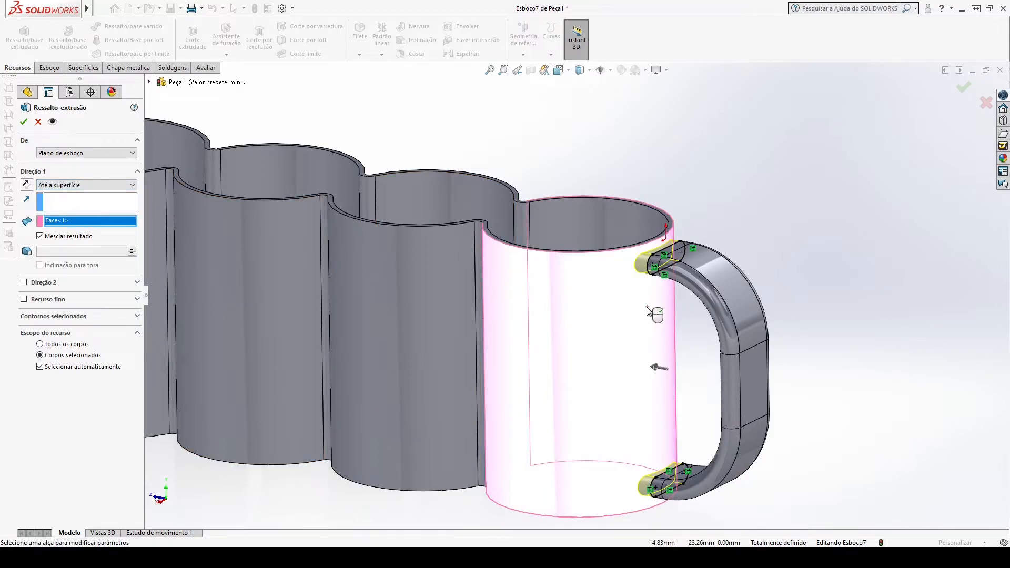
{"action": "left_click", "coordinate": [23, 122]}
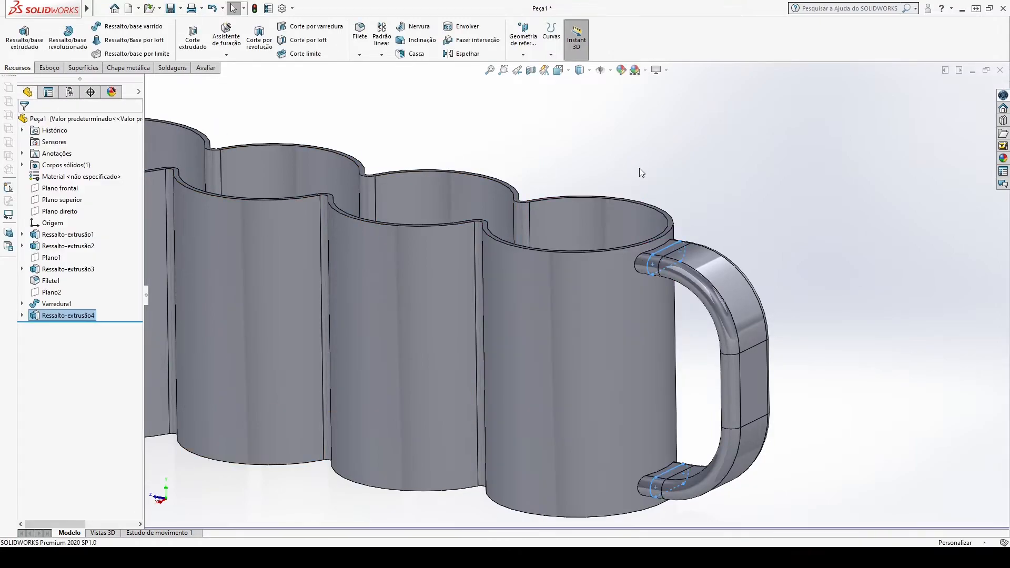
{"action": "left_click", "coordinate": [640, 168]}
Start a sketch on the holder's top rim face and convert the rim's edges into it
{"action": "middle_click_drag", "start_coordinate": [684, 310], "coordinate": [799, 232]}
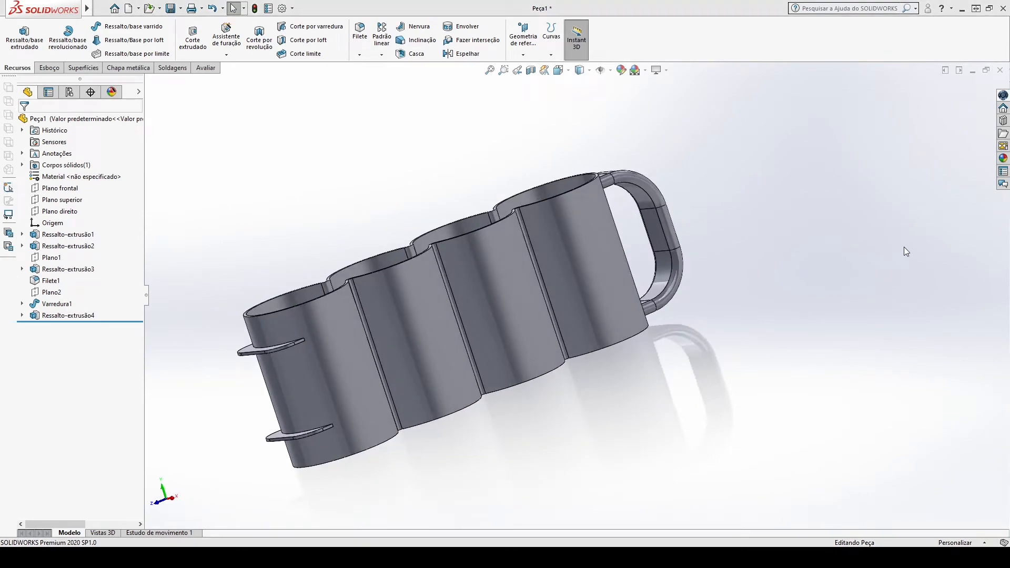
{"action": "key", "text": "ctrl+7"}
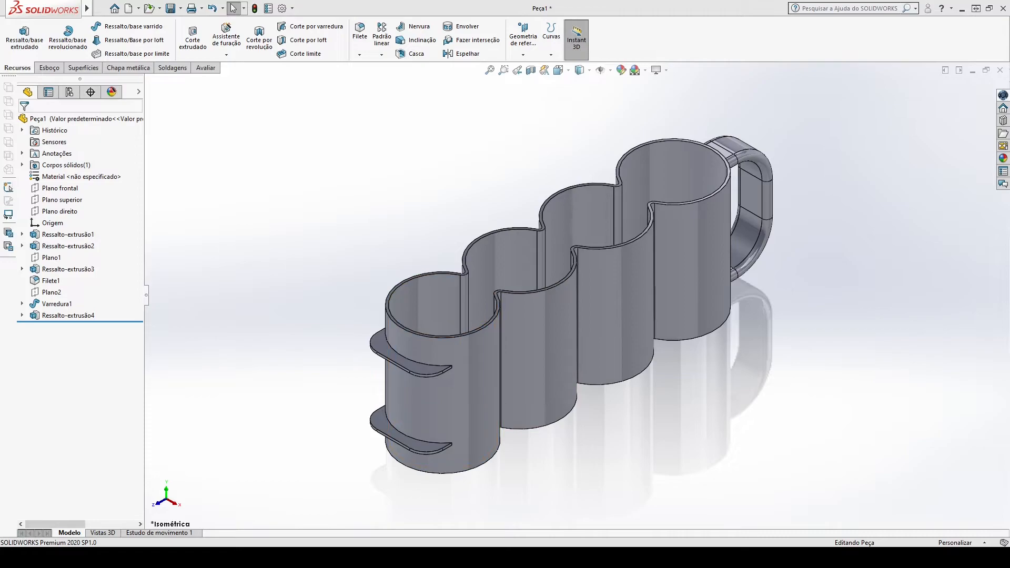
{"action": "scroll", "coordinate": [418, 294], "scroll_direction": "down", "scroll_amount": 3}
{"action": "scroll", "coordinate": [430, 292], "scroll_direction": "down", "scroll_amount": 3}
{"action": "left_click", "coordinate": [436, 285]}
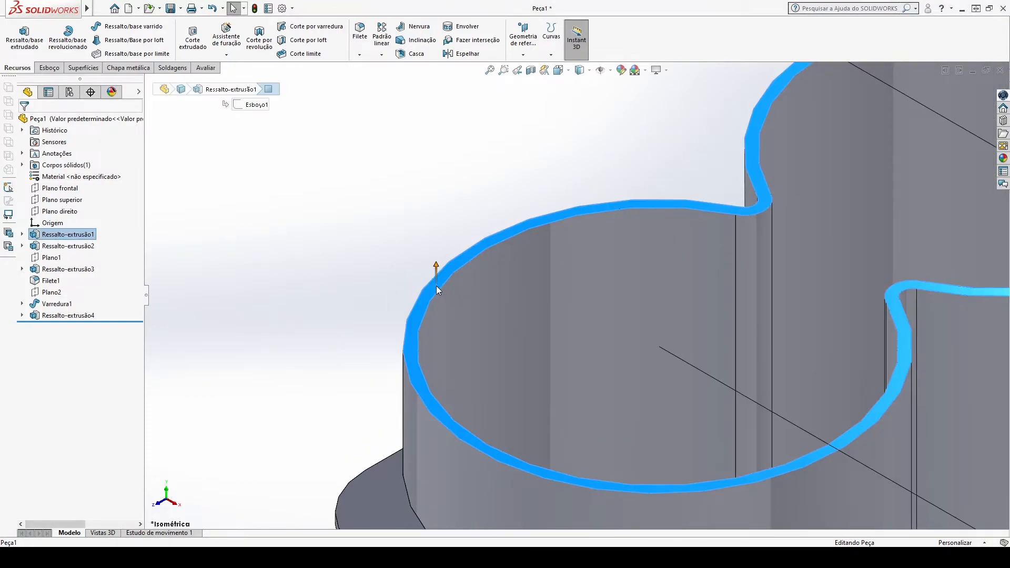
{"action": "left_click", "coordinate": [485, 249]}
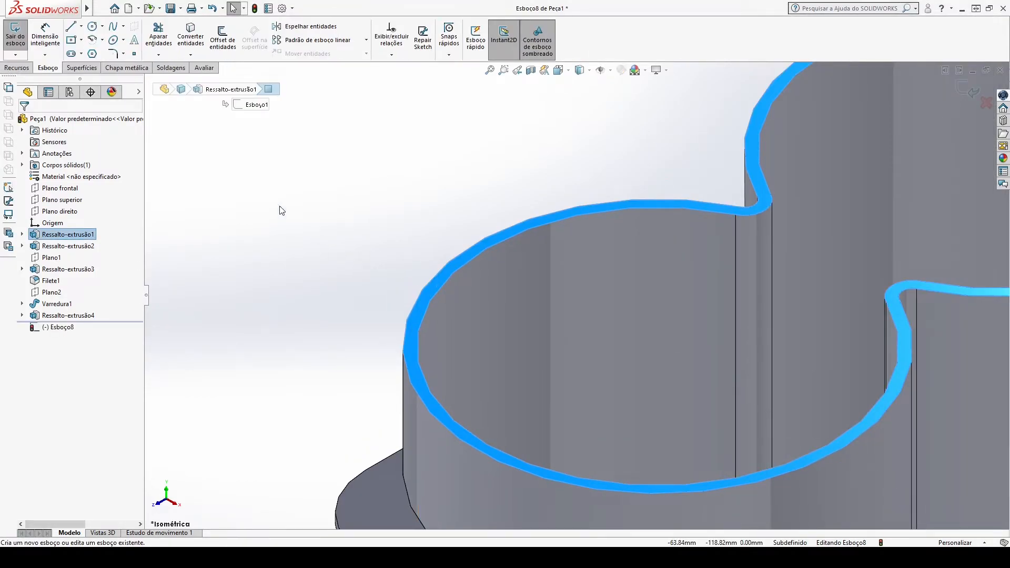
{"action": "left_click", "coordinate": [199, 38]}
{"action": "scroll", "coordinate": [362, 284], "scroll_direction": "up", "scroll_amount": 5}
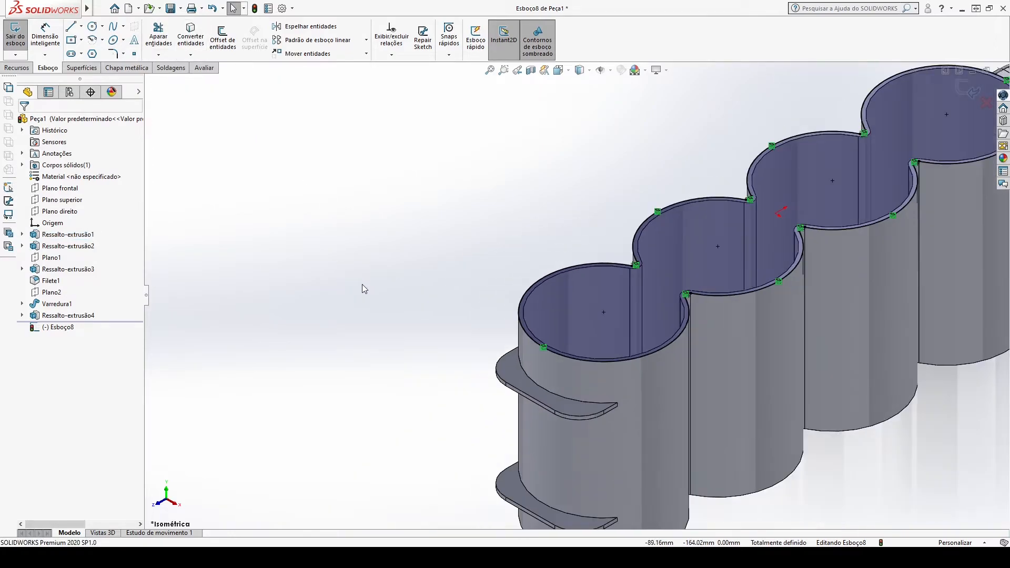
{"action": "key", "text": "f"}
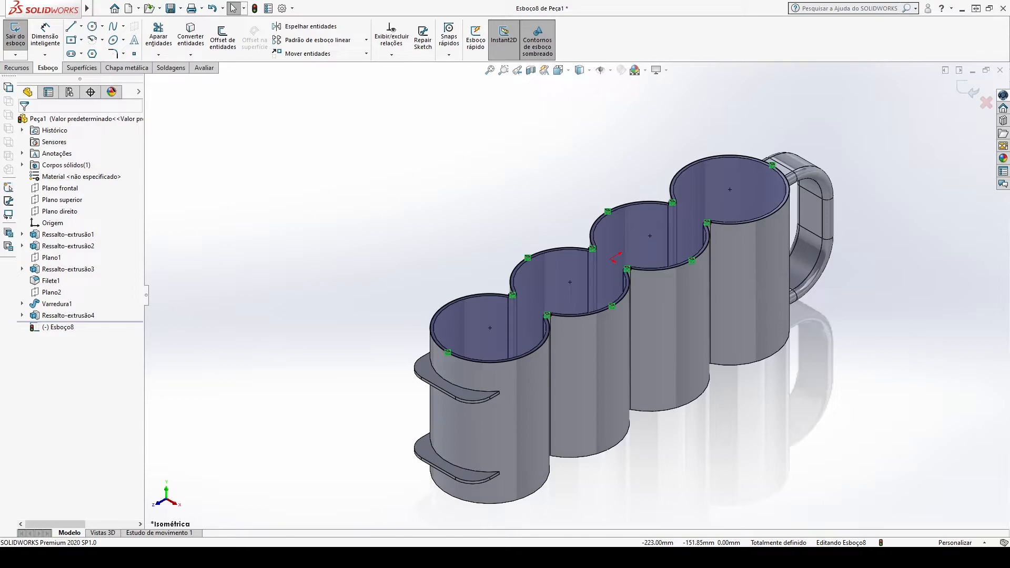
Offset the chained rim outline outward around all four cylinders
{"action": "left_click", "coordinate": [223, 40]}
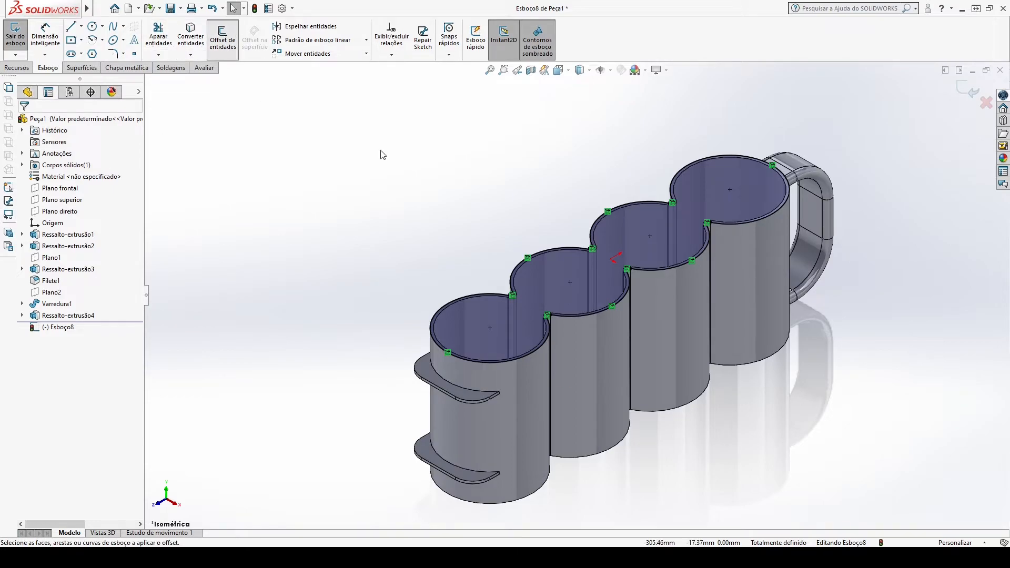
{"action": "left_click", "coordinate": [461, 297]}
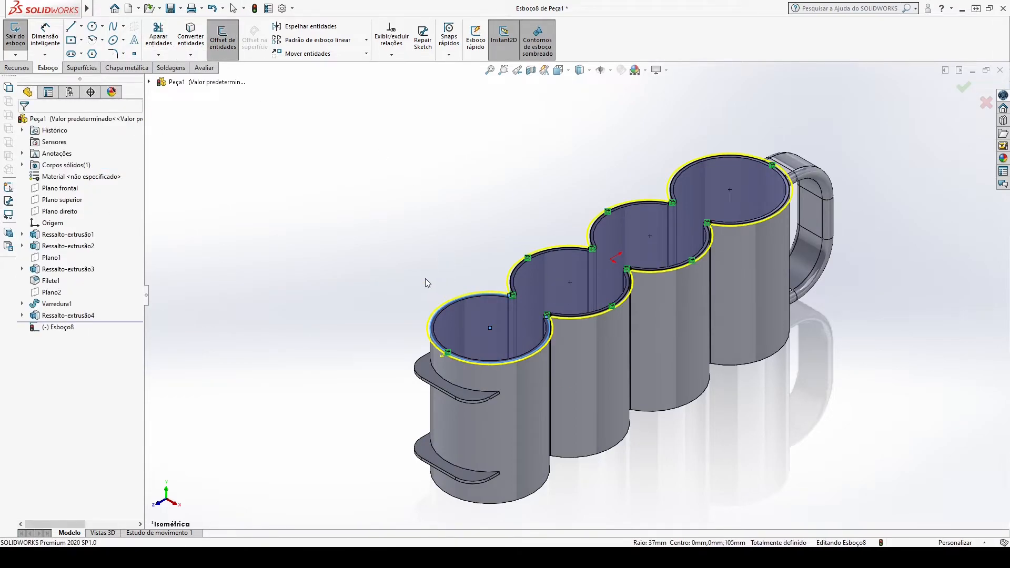
{"action": "key", "text": "Return"}
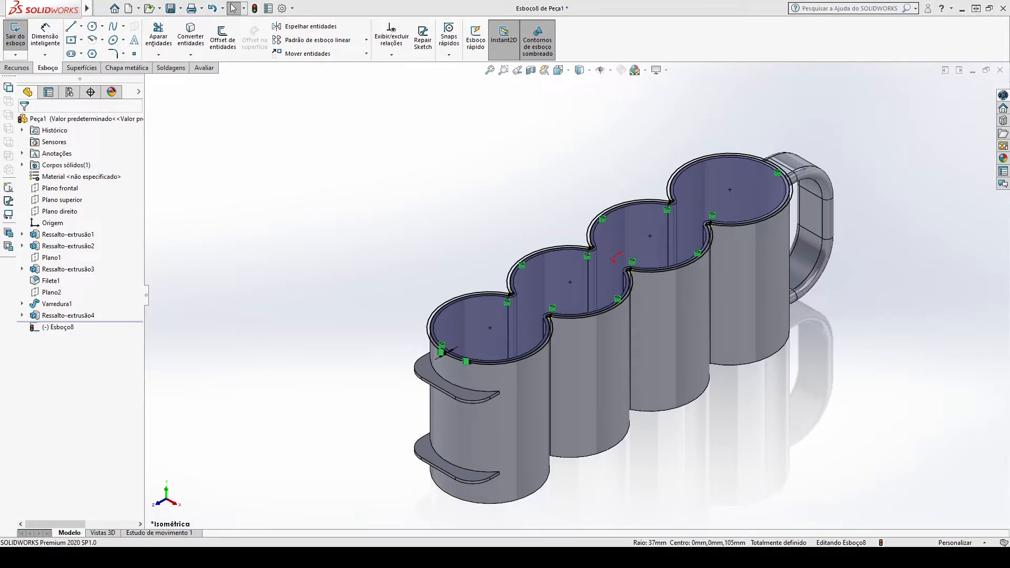
Extrude the rim profile 2 mm with the direction reversed downward, merging it with the holder
{"action": "scroll", "coordinate": [576, 296], "scroll_direction": "up", "scroll_amount": 3}
{"action": "left_click", "coordinate": [17, 67]}
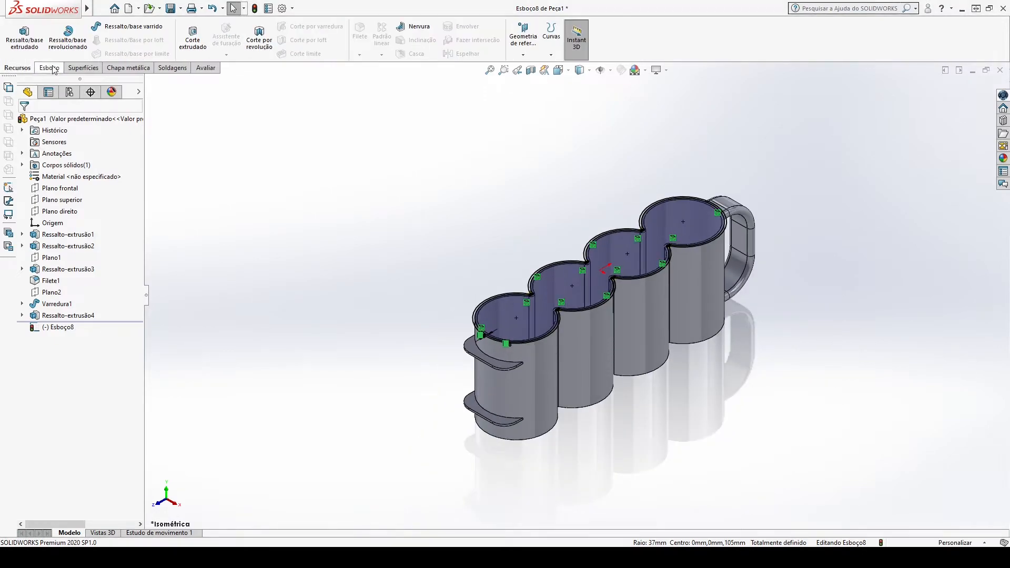
{"action": "left_click", "coordinate": [28, 41]}
{"action": "scroll", "coordinate": [550, 355], "scroll_direction": "down", "scroll_amount": 5}
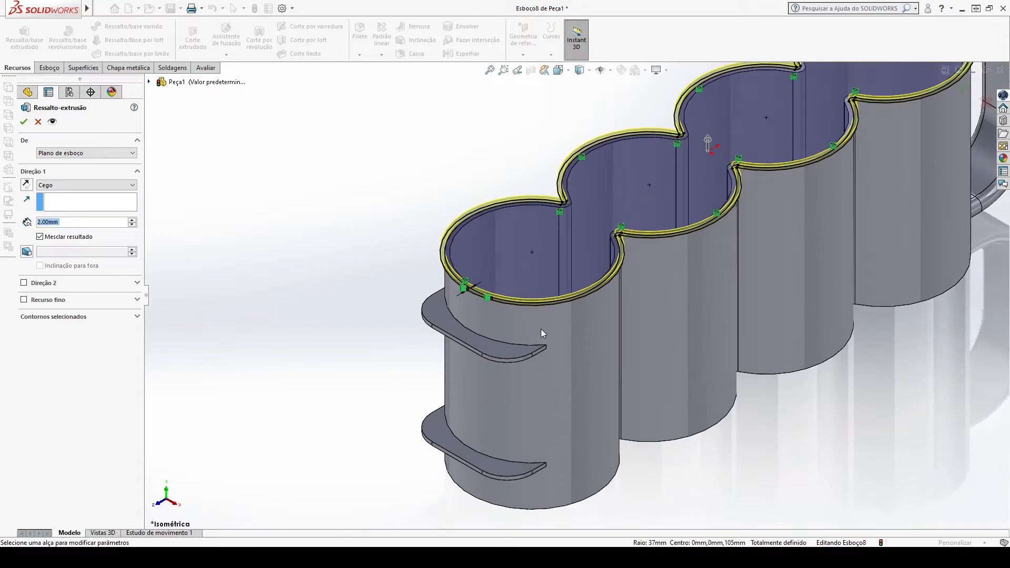
{"action": "middle_click_drag", "start_coordinate": [543, 280], "coordinate": [532, 218]}
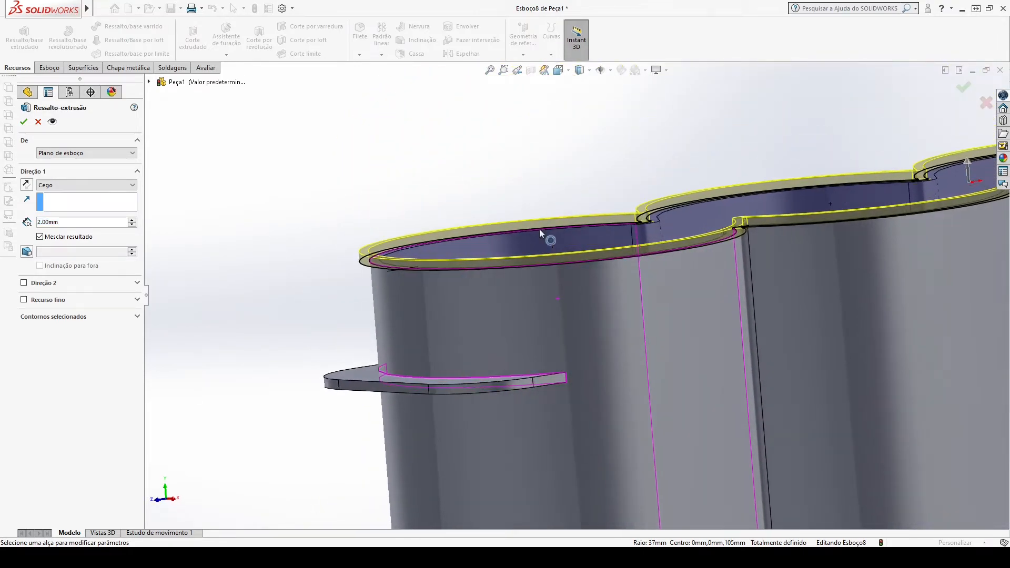
{"action": "scroll", "coordinate": [452, 277], "scroll_direction": "down", "scroll_amount": 2}
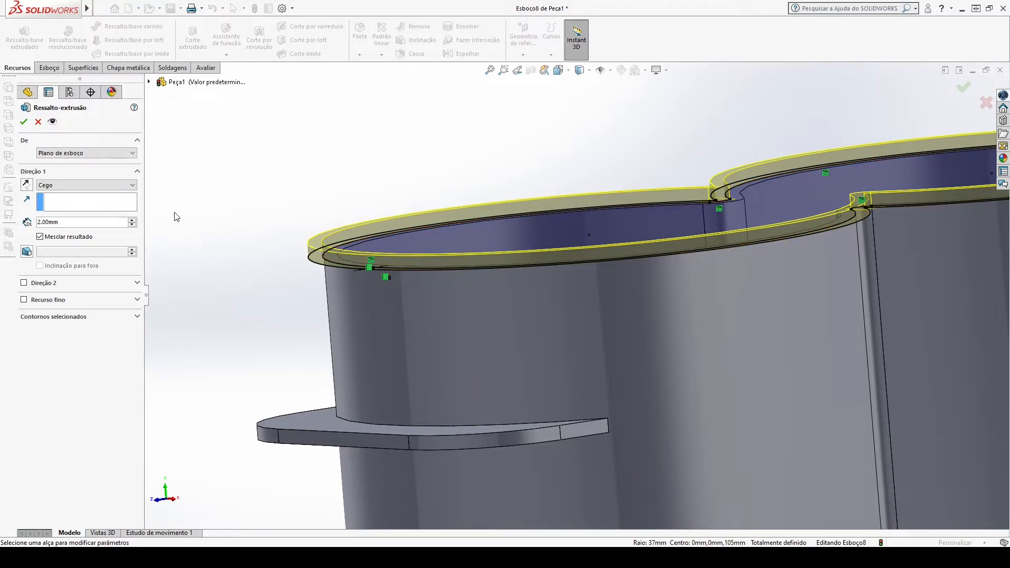
{"action": "left_click", "coordinate": [26, 185]}
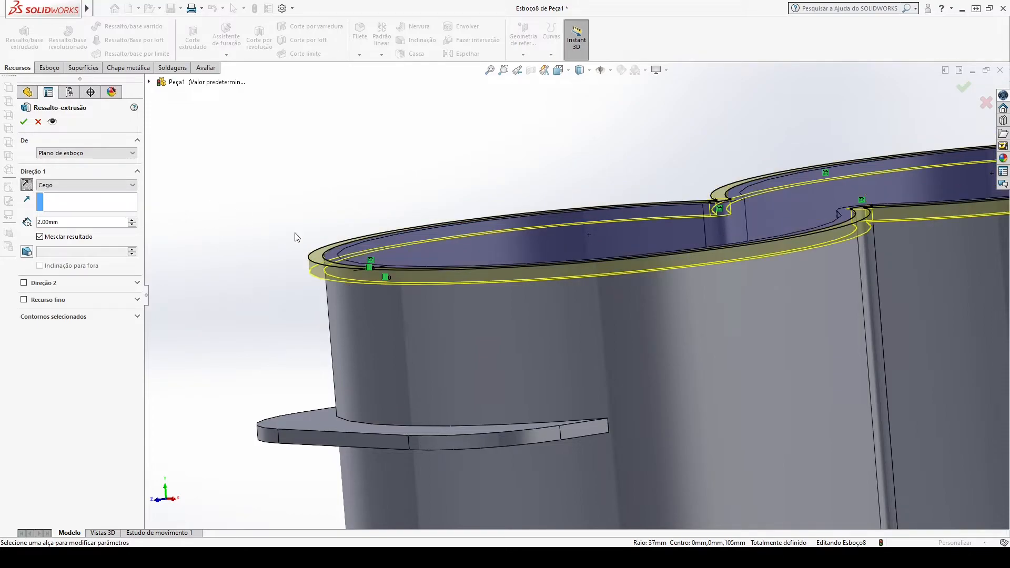
{"action": "scroll", "coordinate": [578, 297], "scroll_direction": "up", "scroll_amount": 5}
{"action": "middle_click_drag", "start_coordinate": [784, 258], "coordinate": [713, 374]}
{"action": "scroll", "coordinate": [700, 301], "scroll_direction": "down", "scroll_amount": 3}
{"action": "scroll", "coordinate": [709, 333], "scroll_direction": "down", "scroll_amount": 3}
{"action": "middle_click_drag", "start_coordinate": [708, 333], "coordinate": [708, 435]}
{"action": "scroll", "coordinate": [708, 435], "scroll_direction": "up", "scroll_amount": 6}
{"action": "left_click", "coordinate": [24, 122]}
Start a fillet with a 0.5 mm radius and select the upper and lower outer edges of the first cylinder's rim
{"action": "scroll", "coordinate": [441, 206], "scroll_direction": "up", "scroll_amount": 3}
{"action": "middle_click_drag", "start_coordinate": [440, 205], "coordinate": [466, 219]}
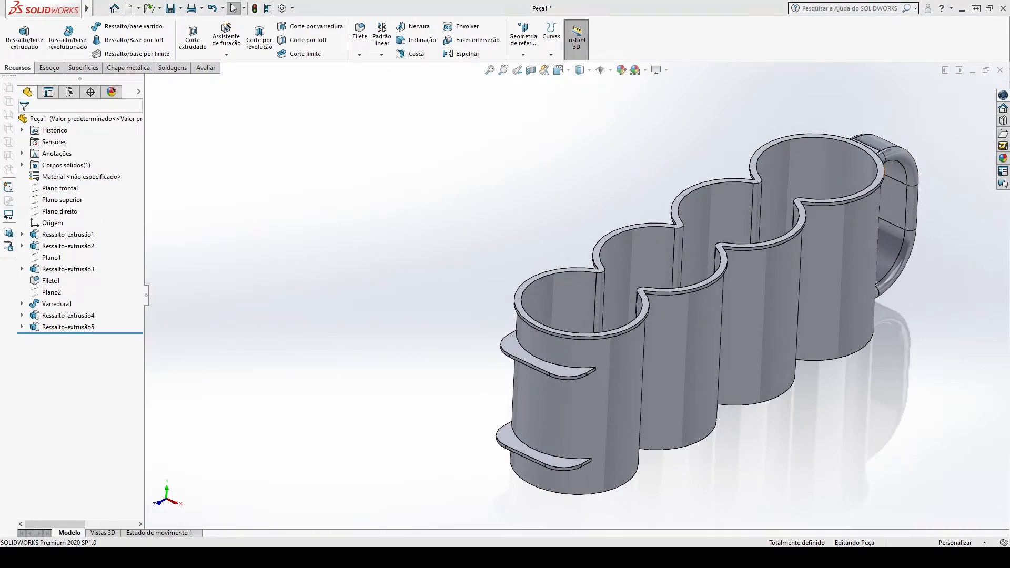
{"action": "key", "text": "ctrl+7"}
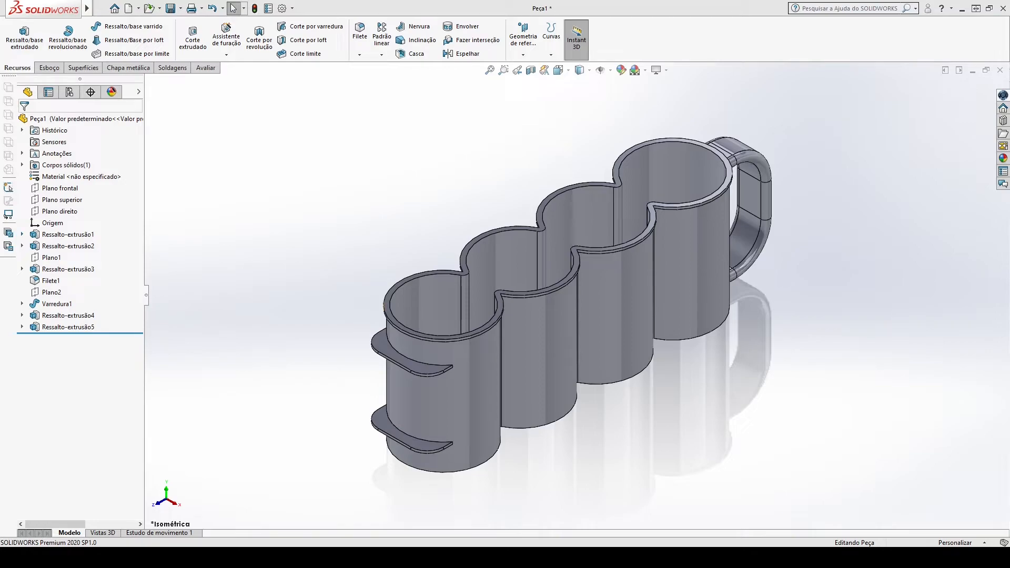
{"action": "left_click", "coordinate": [359, 33]}
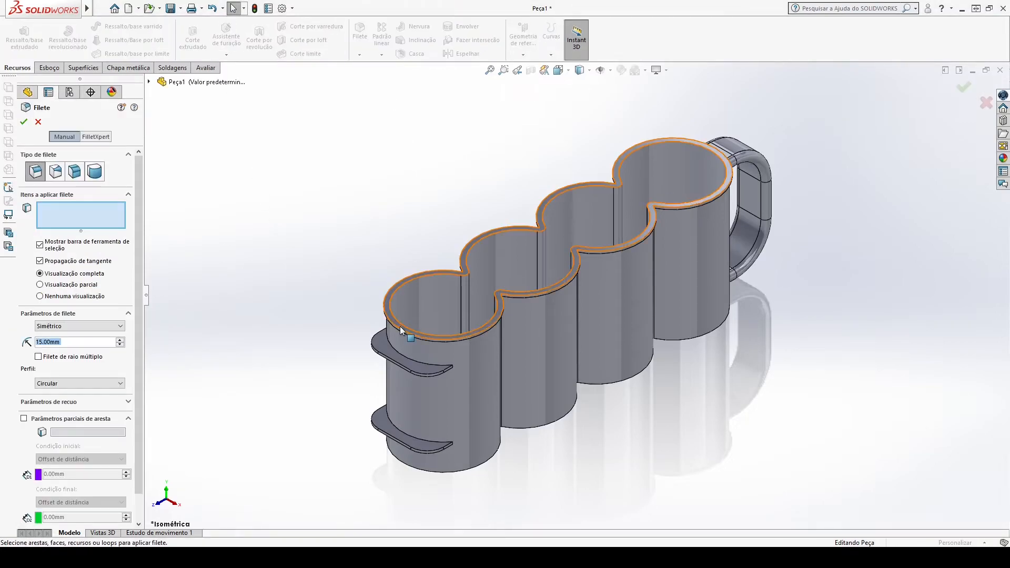
{"action": "type", "text": "0.5"}
{"action": "key", "text": "Return"}
{"action": "scroll", "coordinate": [466, 264], "scroll_direction": "down", "scroll_amount": 3}
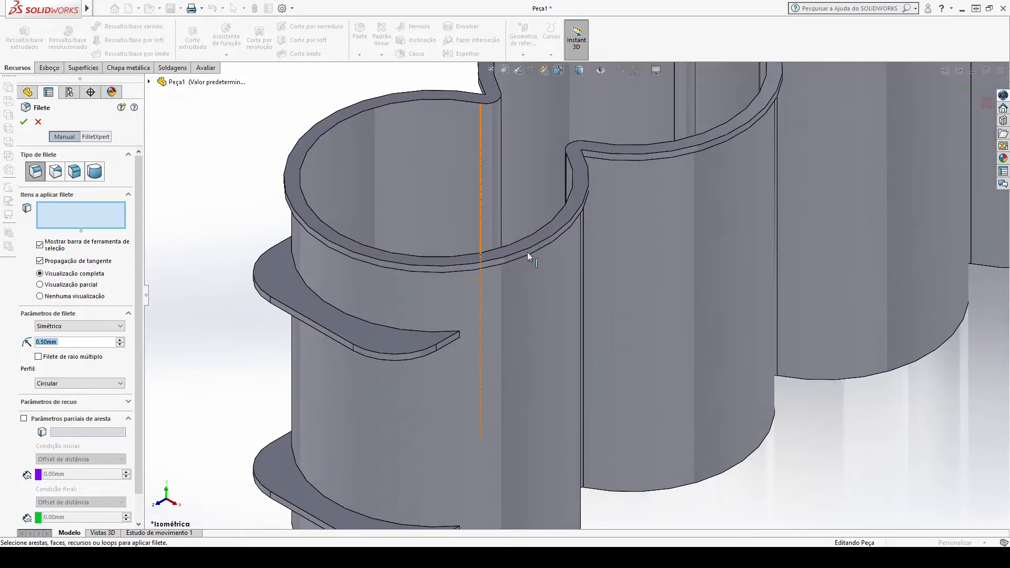
{"action": "scroll", "coordinate": [529, 252], "scroll_direction": "down", "scroll_amount": 3}
{"action": "left_click", "coordinate": [535, 264]}
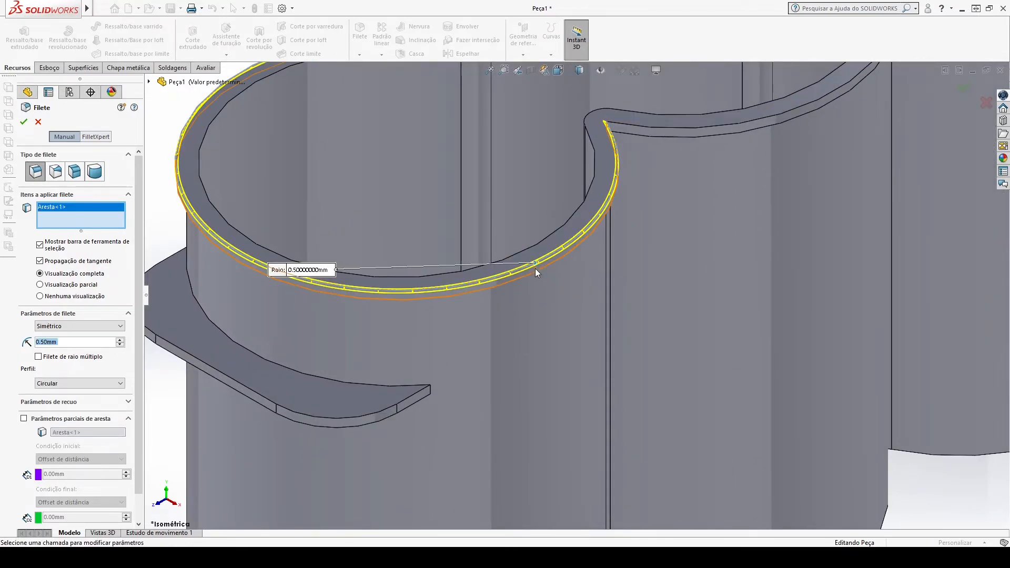
{"action": "left_click", "coordinate": [534, 273]}
Add the upper and lower faces of both bracket plates to the 0.5 mm fillet
{"action": "scroll", "coordinate": [532, 273], "scroll_direction": "up", "scroll_amount": 5}
{"action": "scroll", "coordinate": [383, 357], "scroll_direction": "down", "scroll_amount": 4}
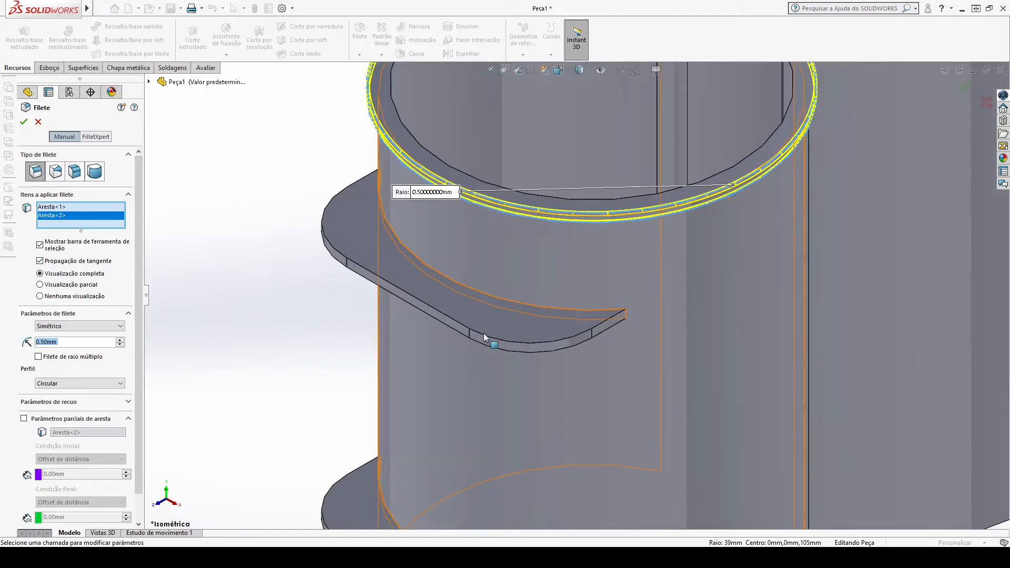
{"action": "left_click", "coordinate": [481, 324]}
{"action": "middle_click_drag", "start_coordinate": [491, 343], "coordinate": [487, 251]}
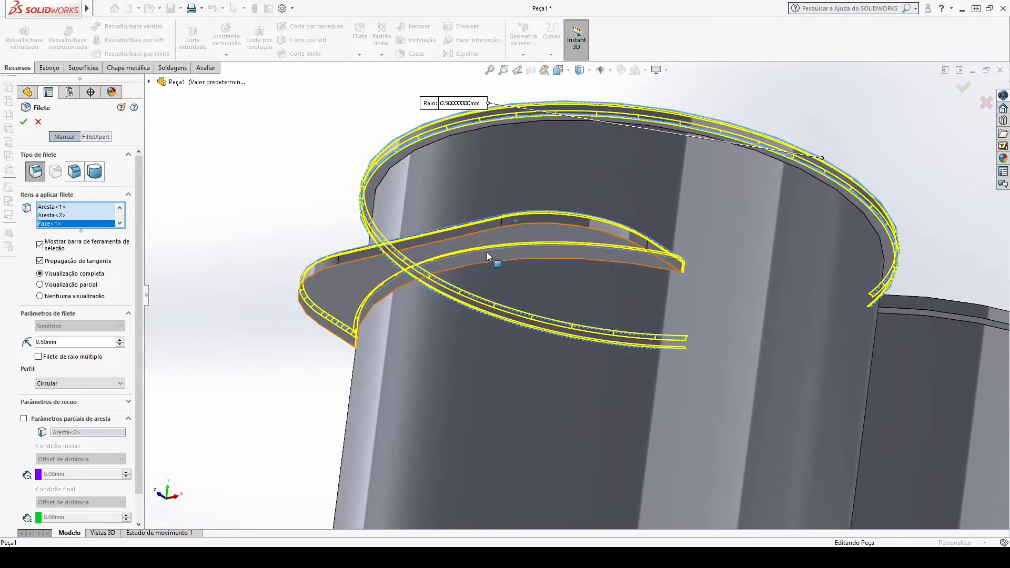
{"action": "left_click", "coordinate": [451, 244]}
{"action": "scroll", "coordinate": [451, 244], "scroll_direction": "up", "scroll_amount": 3}
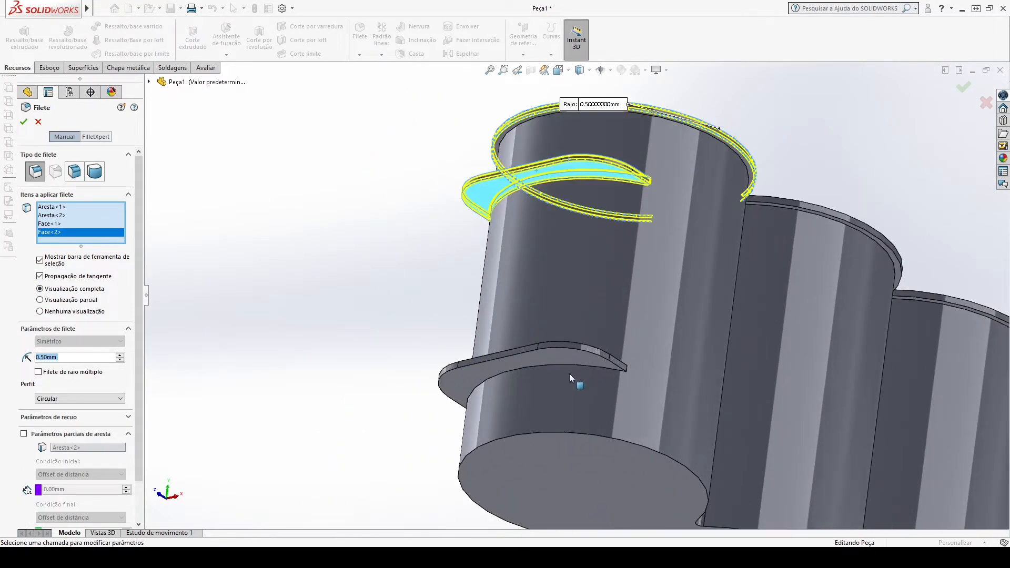
{"action": "scroll", "coordinate": [570, 375], "scroll_direction": "down", "scroll_amount": 3}
{"action": "left_click", "coordinate": [564, 333]}
{"action": "middle_click_drag", "start_coordinate": [552, 330], "coordinate": [539, 244]}
{"action": "left_click", "coordinate": [522, 220]}
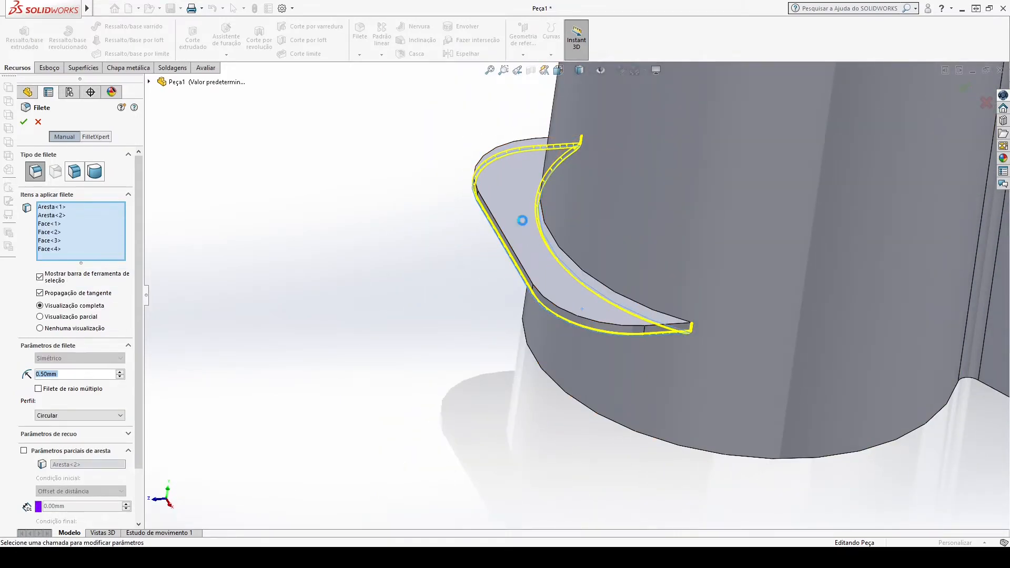
Add the rim's top face and its underside ledge to the selection, and apply the 0.5 mm fillet
{"action": "scroll", "coordinate": [547, 227], "scroll_direction": "up", "scroll_amount": 6}
{"action": "scroll", "coordinate": [738, 196], "scroll_direction": "down", "scroll_amount": 8}
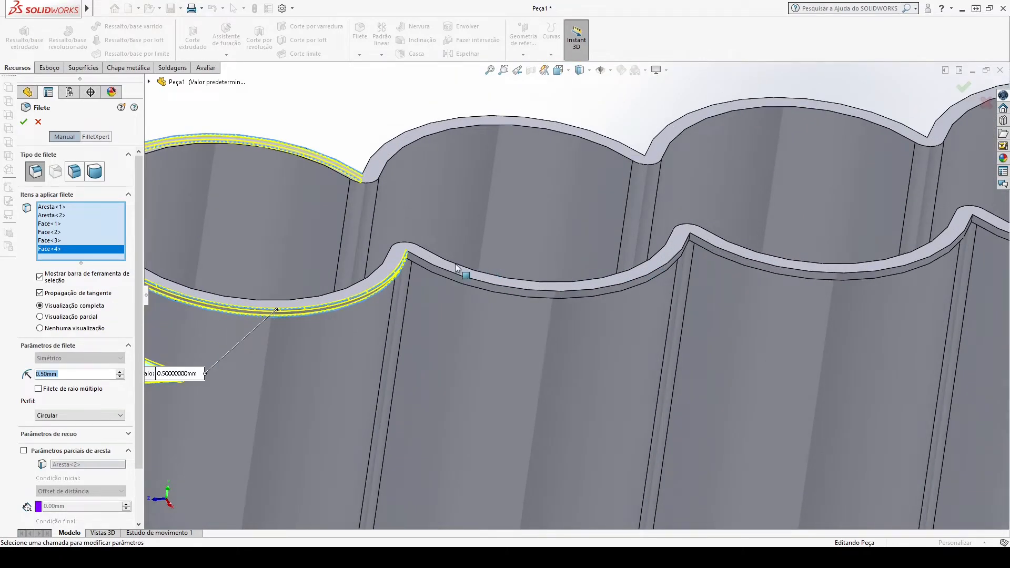
{"action": "left_click", "coordinate": [453, 269]}
{"action": "middle_click_drag", "start_coordinate": [446, 279], "coordinate": [441, 168]}
{"action": "scroll", "coordinate": [398, 248], "scroll_direction": "down", "scroll_amount": 3}
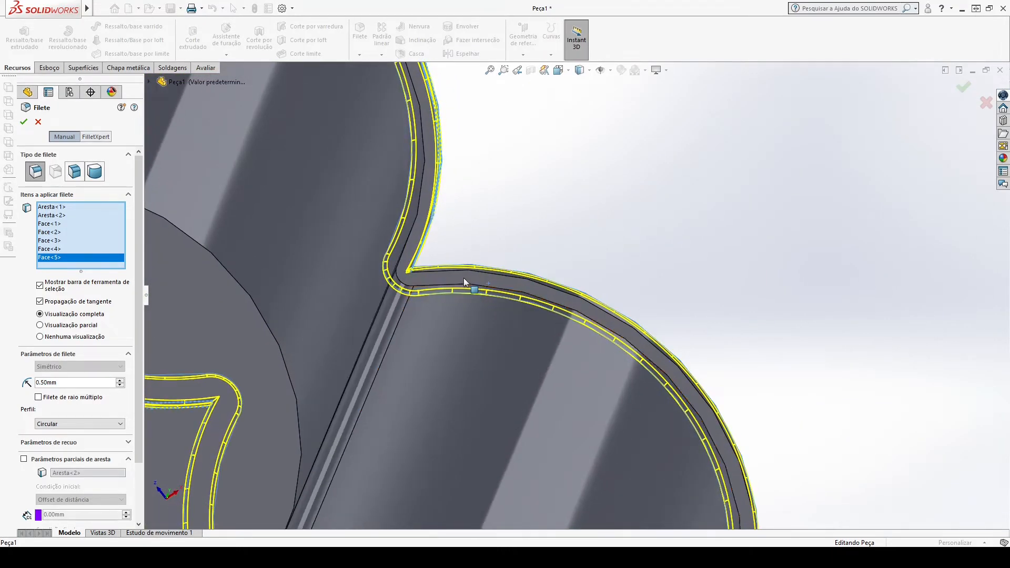
{"action": "left_click", "coordinate": [462, 277]}
{"action": "scroll", "coordinate": [462, 276], "scroll_direction": "up", "scroll_amount": 5}
{"action": "middle_click_drag", "start_coordinate": [462, 277], "coordinate": [402, 336]}
{"action": "scroll", "coordinate": [574, 295], "scroll_direction": "up", "scroll_amount": 4}
{"action": "middle_click_drag", "start_coordinate": [574, 295], "coordinate": [753, 442]}
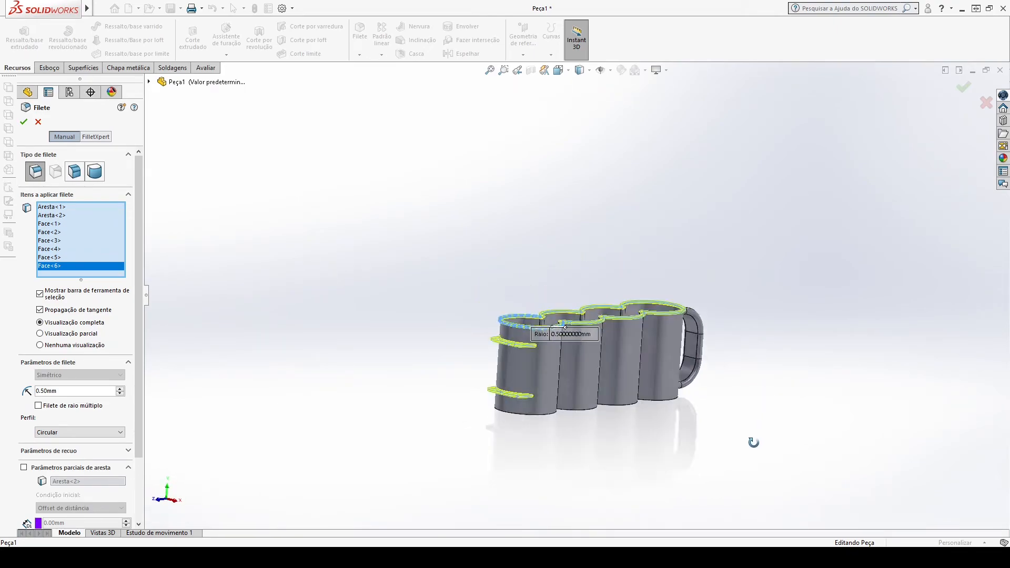
{"action": "left_click", "coordinate": [23, 122]}
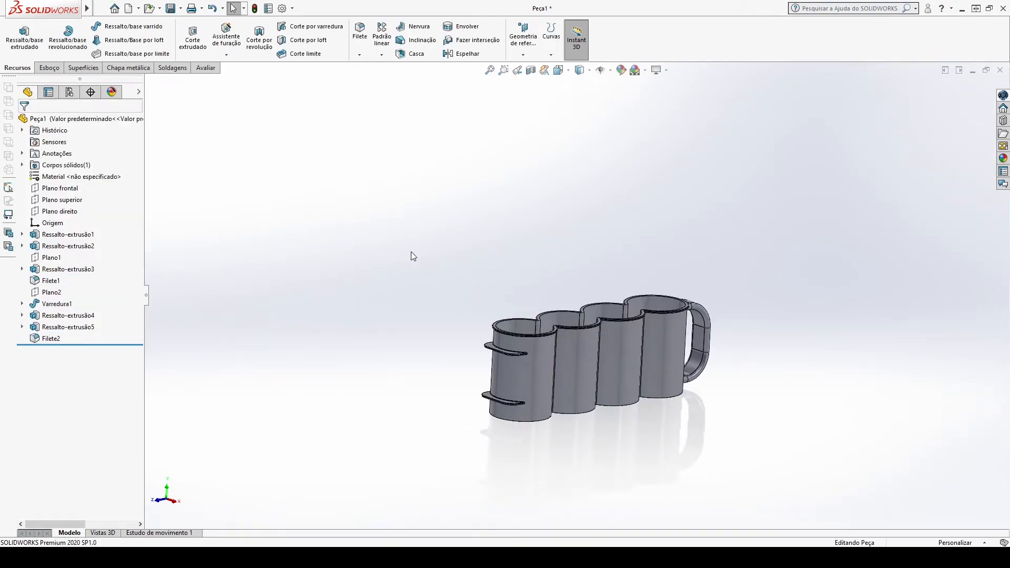
Fillet the edges of the holder's bottom face with a 5 mm radius
{"action": "scroll", "coordinate": [601, 349], "scroll_direction": "down", "scroll_amount": 5}
{"action": "scroll", "coordinate": [584, 342], "scroll_direction": "up", "scroll_amount": 4}
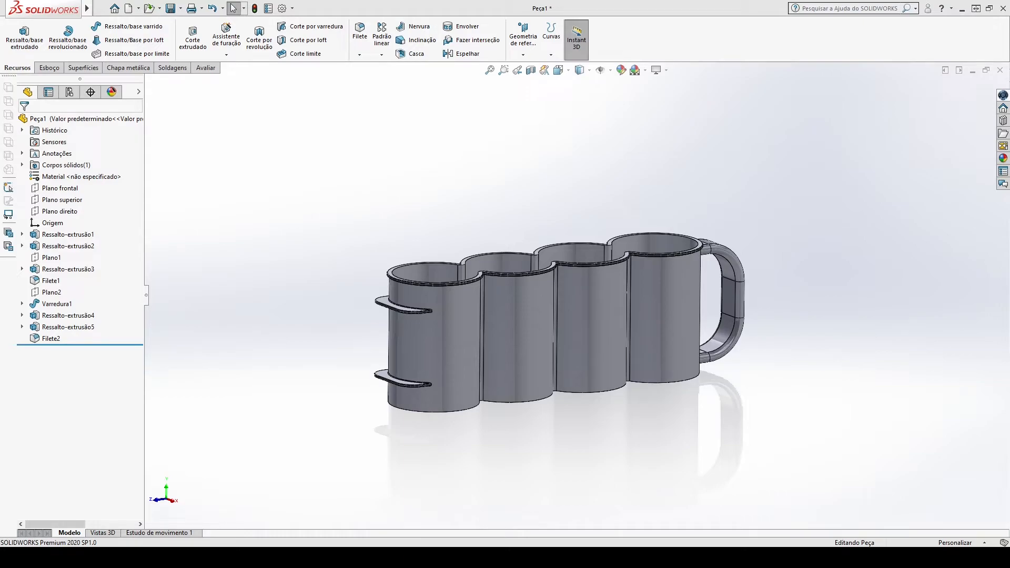
{"action": "middle_click_drag", "start_coordinate": [384, 332], "coordinate": [345, 178]}
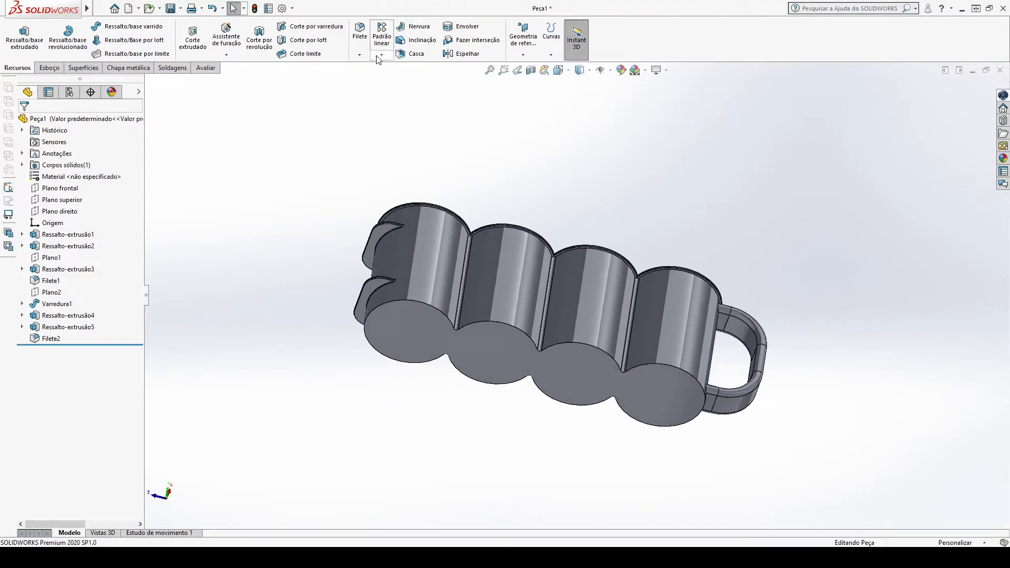
{"action": "left_click", "coordinate": [361, 37]}
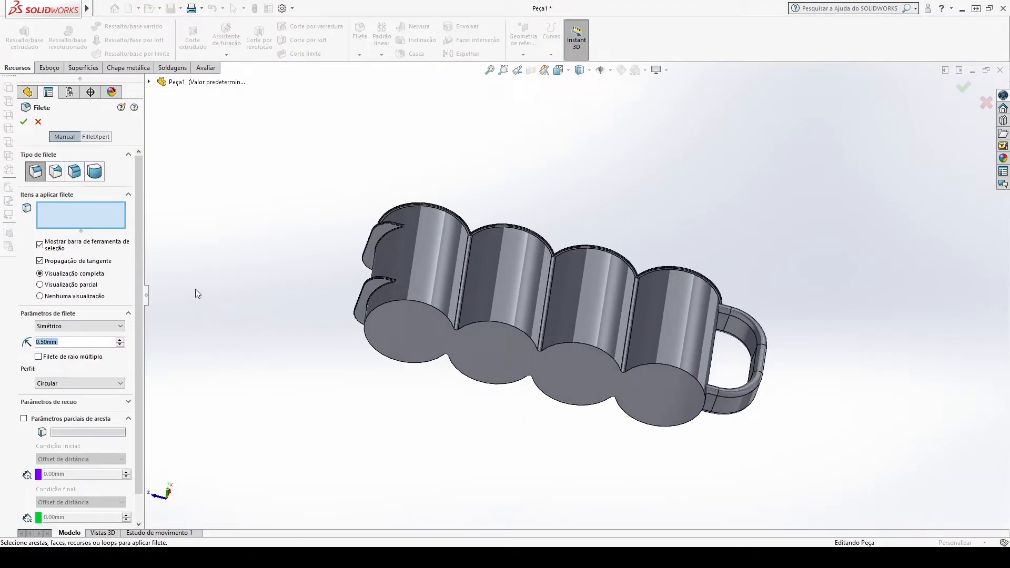
{"action": "type", "text": "5"}
{"action": "key", "text": "Return"}
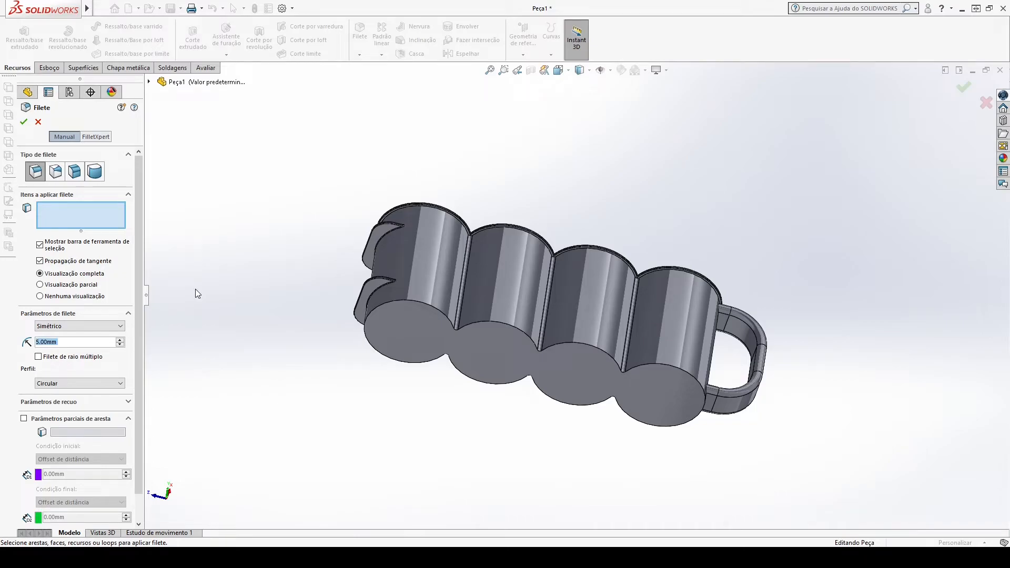
{"action": "left_click", "coordinate": [387, 324]}
{"action": "middle_click_drag", "start_coordinate": [386, 324], "coordinate": [486, 369]}
{"action": "scroll", "coordinate": [490, 367], "scroll_direction": "down", "scroll_amount": 5}
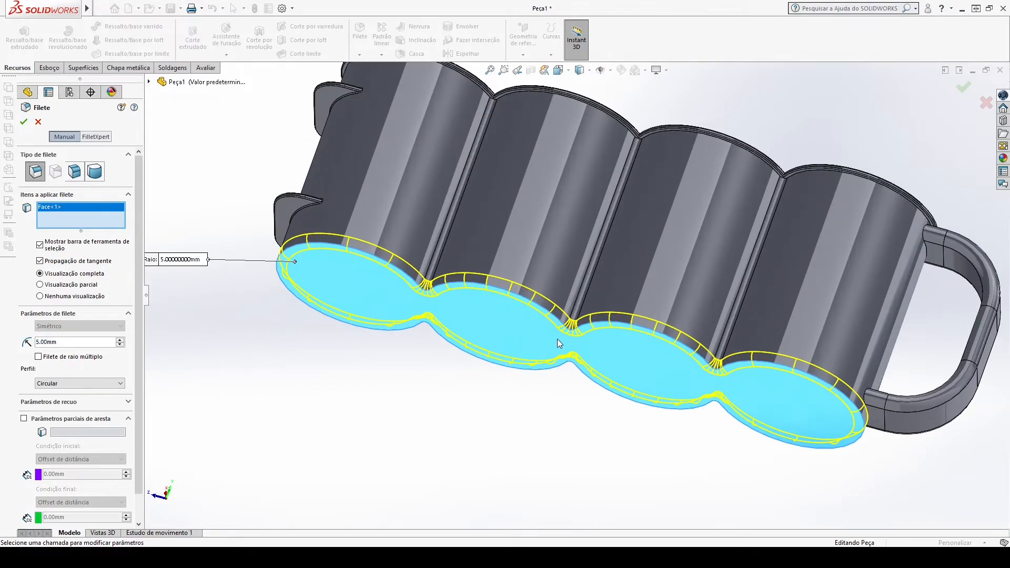
{"action": "left_click", "coordinate": [24, 122]}
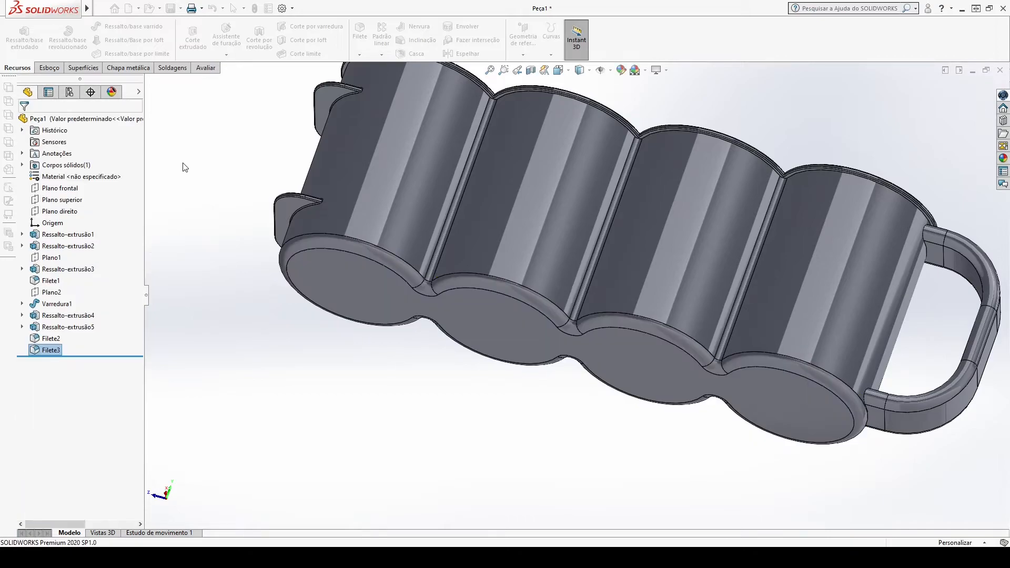
Start a sketch on Plano1 at the bracket end of the holder, viewed from the front
{"action": "scroll", "coordinate": [333, 221], "scroll_direction": "up", "scroll_amount": 5}
{"action": "middle_click_drag", "start_coordinate": [333, 221], "coordinate": [416, 297]}
{"action": "middle_click_drag", "start_coordinate": [415, 409], "coordinate": [421, 409]}
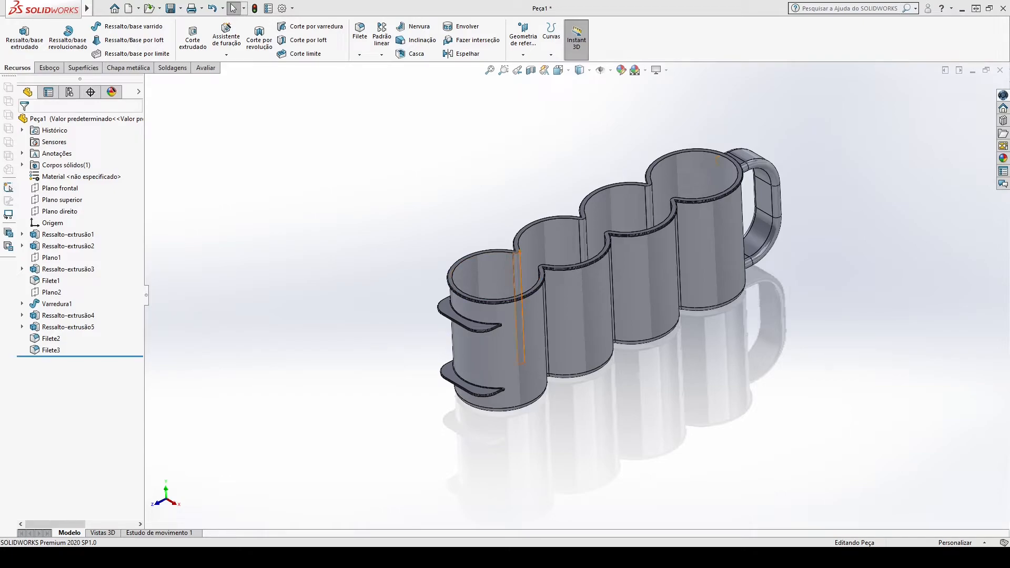
{"action": "scroll", "coordinate": [594, 295], "scroll_direction": "up", "scroll_amount": 3}
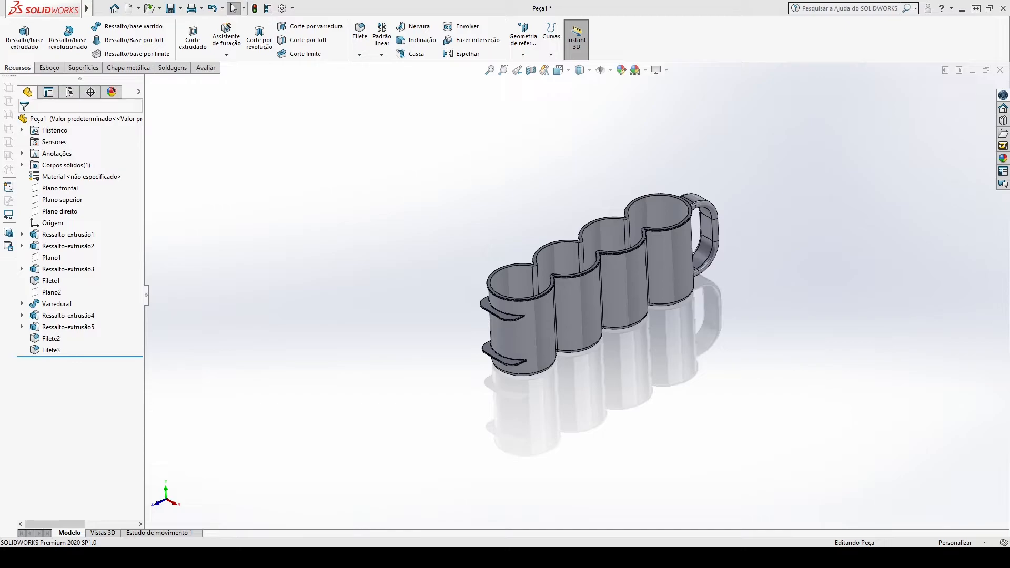
{"action": "left_click", "coordinate": [51, 293]}
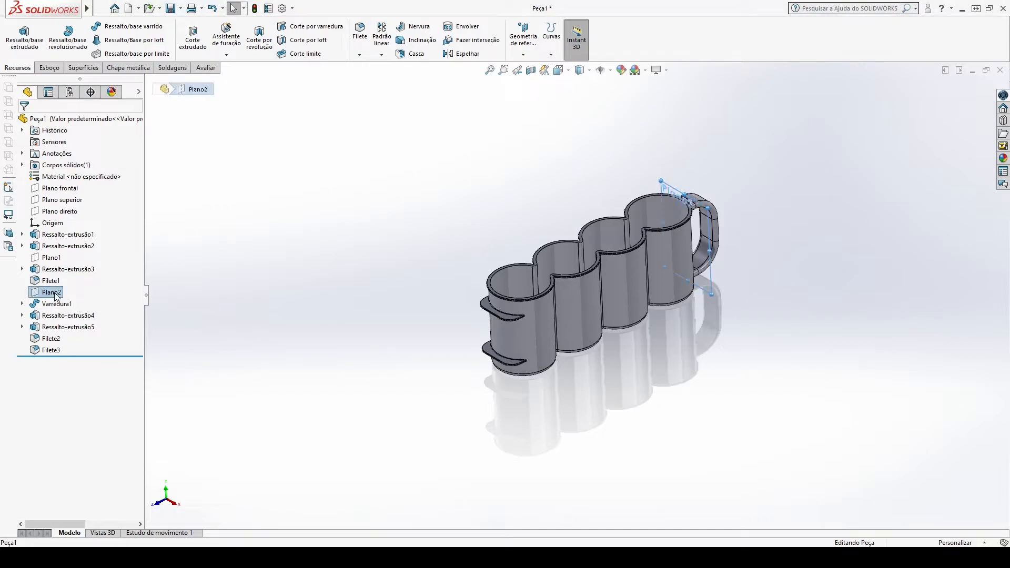
{"action": "left_click", "coordinate": [48, 258]}
{"action": "left_click", "coordinate": [55, 246]}
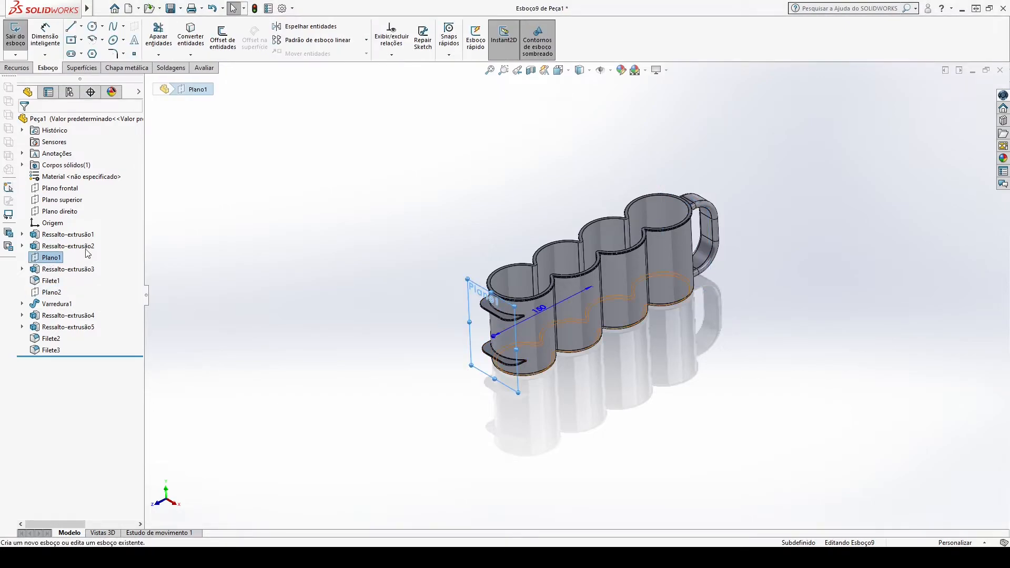
{"action": "left_click", "coordinate": [161, 505]}
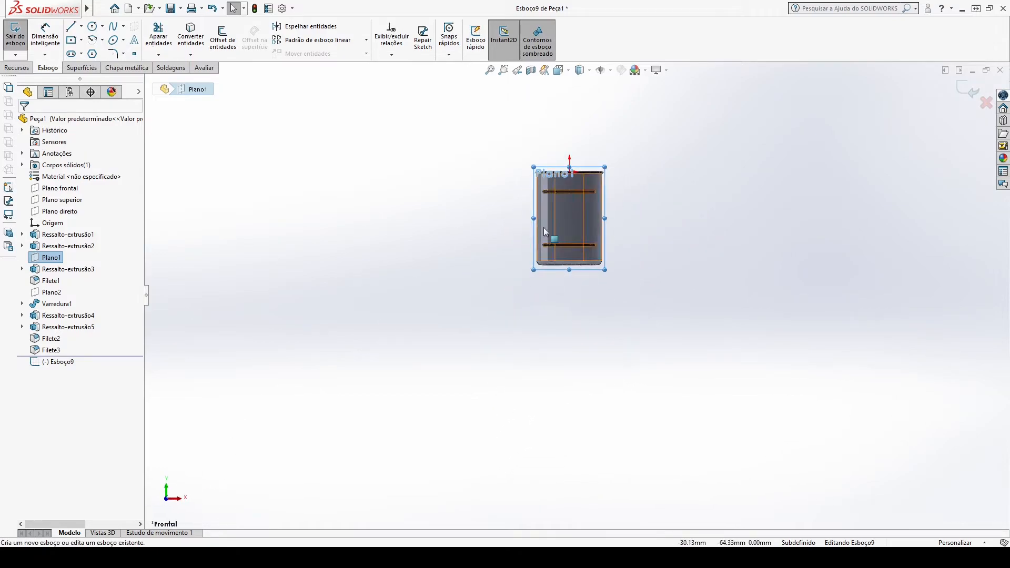
Sketch a vertical ellipse about 39 mm high and 25 mm wide, centred directly below the origin between the bracket plates
{"action": "left_click", "coordinate": [113, 40]}
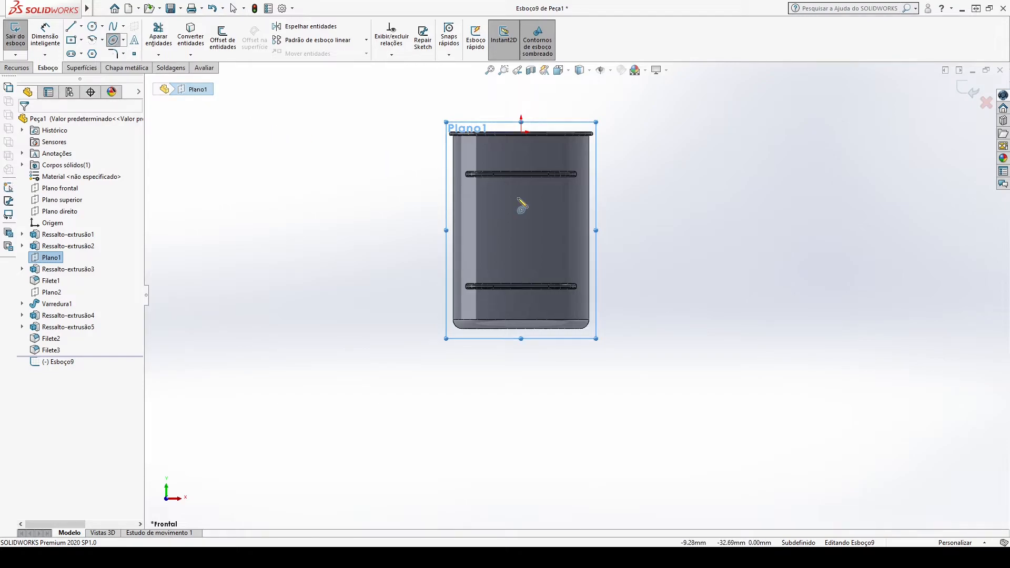
{"action": "left_click", "coordinate": [521, 228]}
{"action": "left_click", "coordinate": [521, 193]}
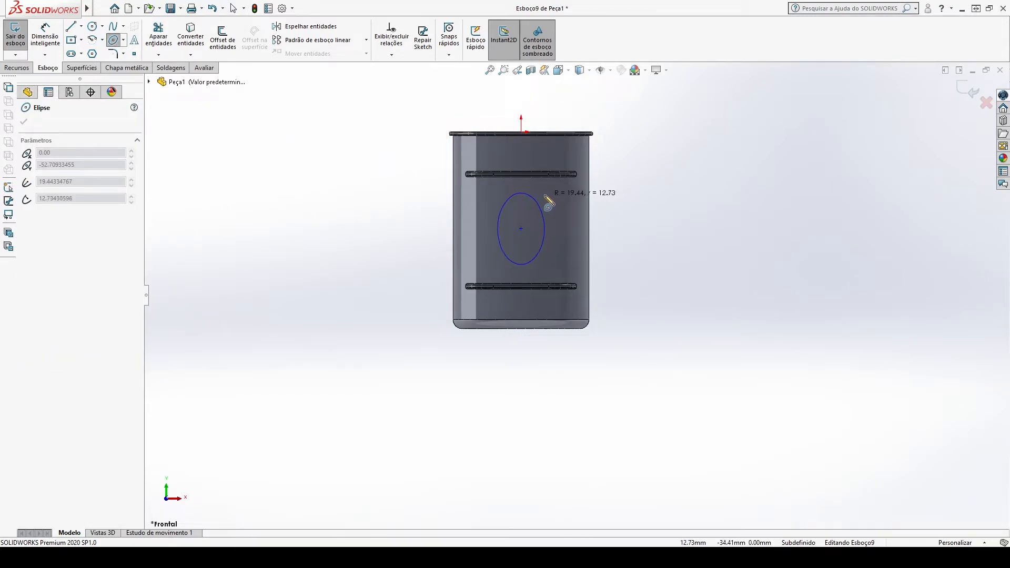
{"action": "left_click", "coordinate": [547, 194]}
{"action": "key", "text": "Escape"}
Dimension the ellipse's centre 54 mm below the origin
{"action": "scroll", "coordinate": [604, 195], "scroll_direction": "down", "scroll_amount": 2}
{"action": "right_click_drag", "start_coordinate": [687, 310], "coordinate": [673, 236]}
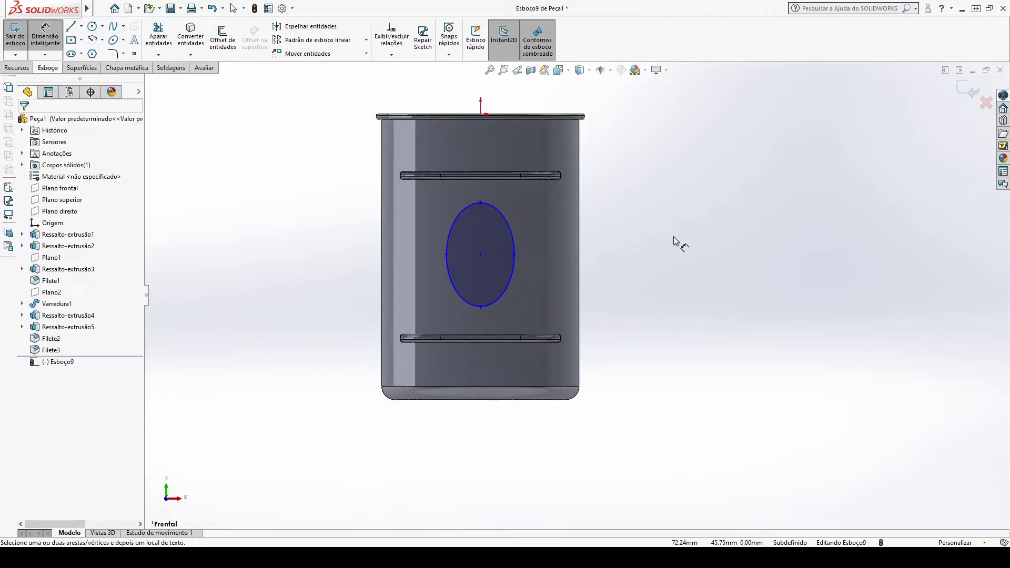
{"action": "scroll", "coordinate": [554, 283], "scroll_direction": "up", "scroll_amount": 1}
{"action": "left_click", "coordinate": [496, 145]}
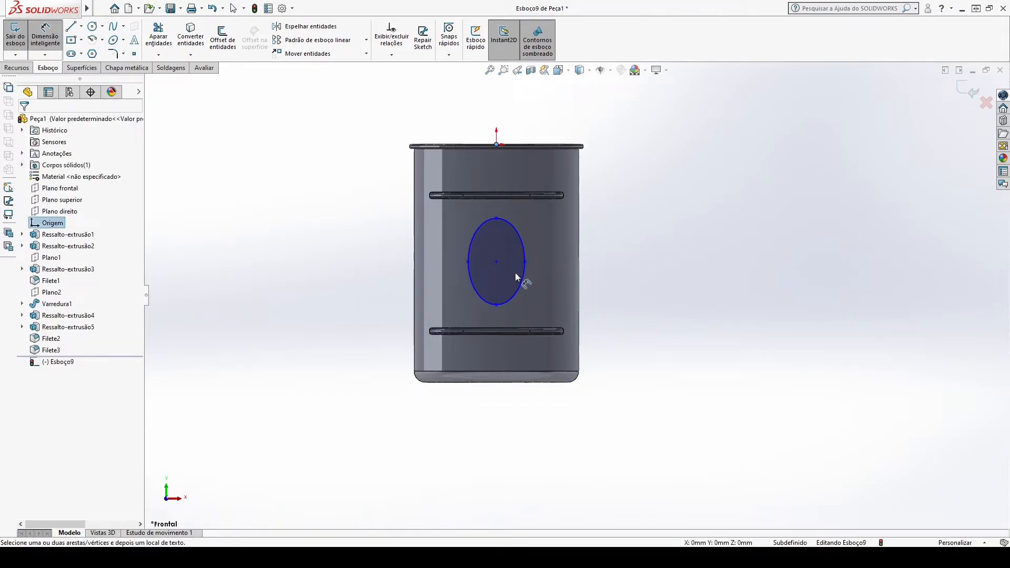
{"action": "left_click", "coordinate": [498, 262]}
{"action": "left_click", "coordinate": [624, 199]}
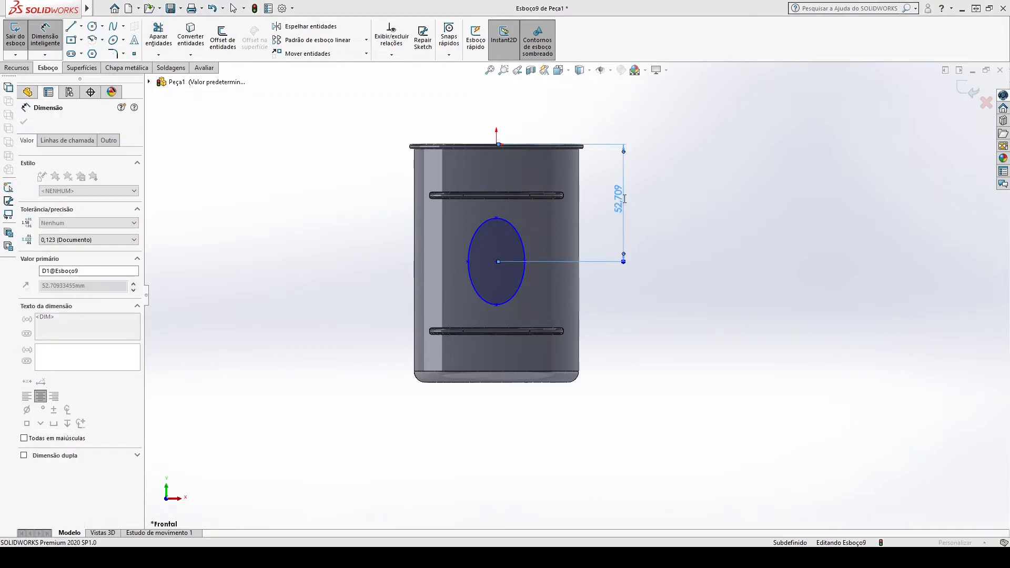
{"action": "type", "text": "54"}
{"action": "key", "text": "Return"}
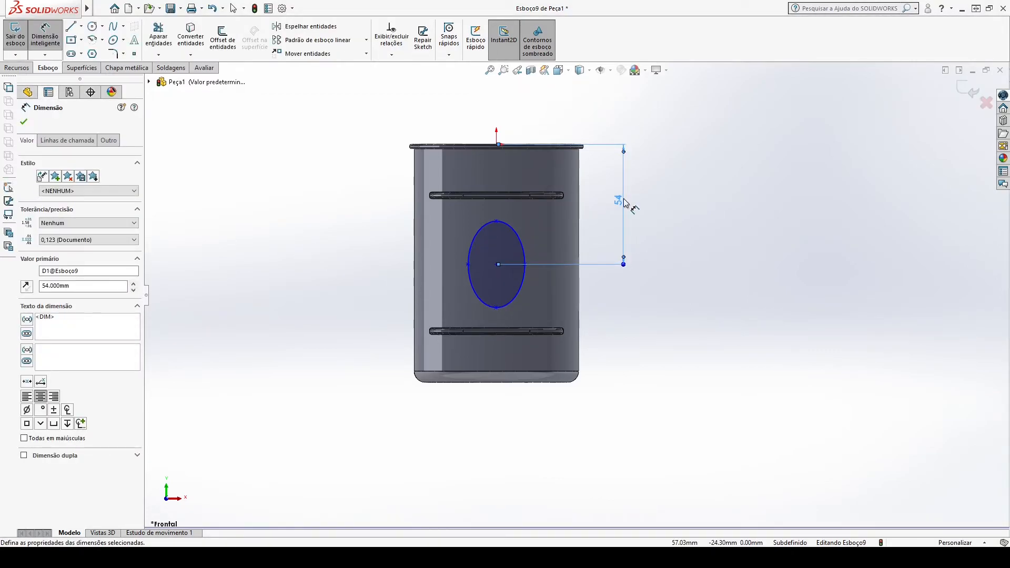
Dimension the ellipse's height between its upper and lower points as 50 mm
{"action": "left_click", "coordinate": [496, 221]}
{"action": "left_click", "coordinate": [497, 308]}
{"action": "left_click", "coordinate": [382, 268]}
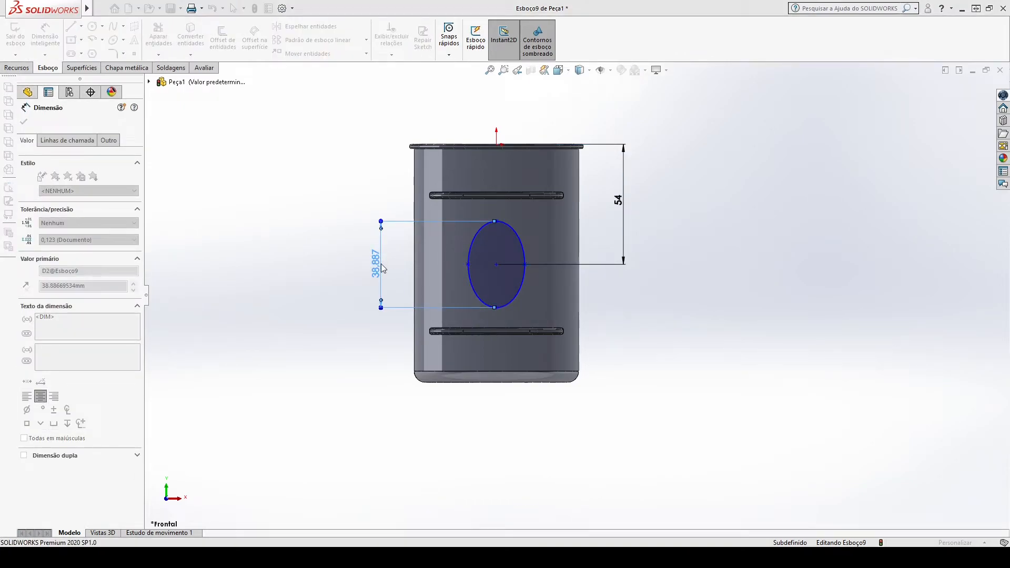
{"action": "type", "text": "50"}
{"action": "key", "text": "Return"}
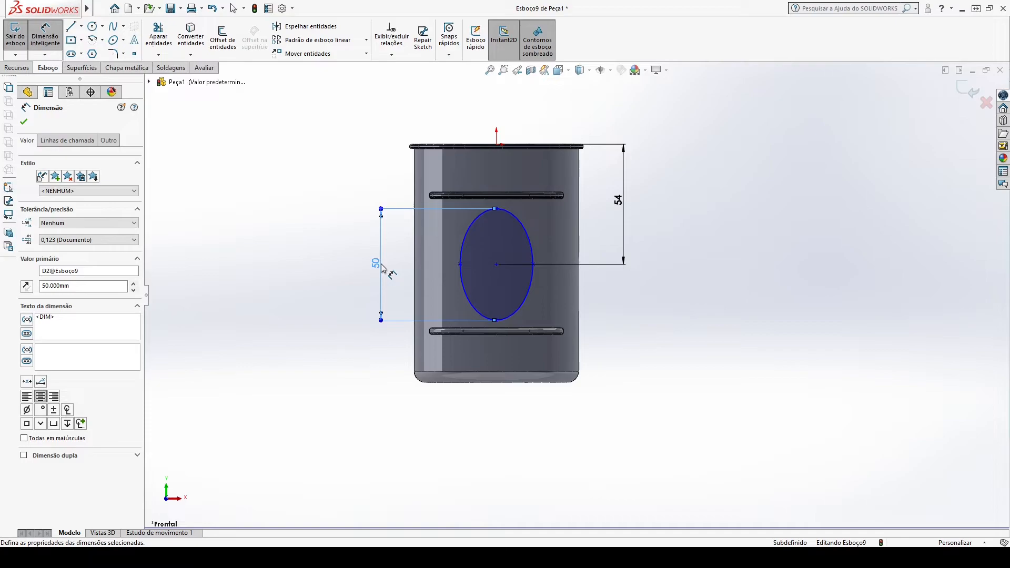
Dimension the ellipse's width between its two side points as 30 mm
{"action": "left_click", "coordinate": [461, 265]}
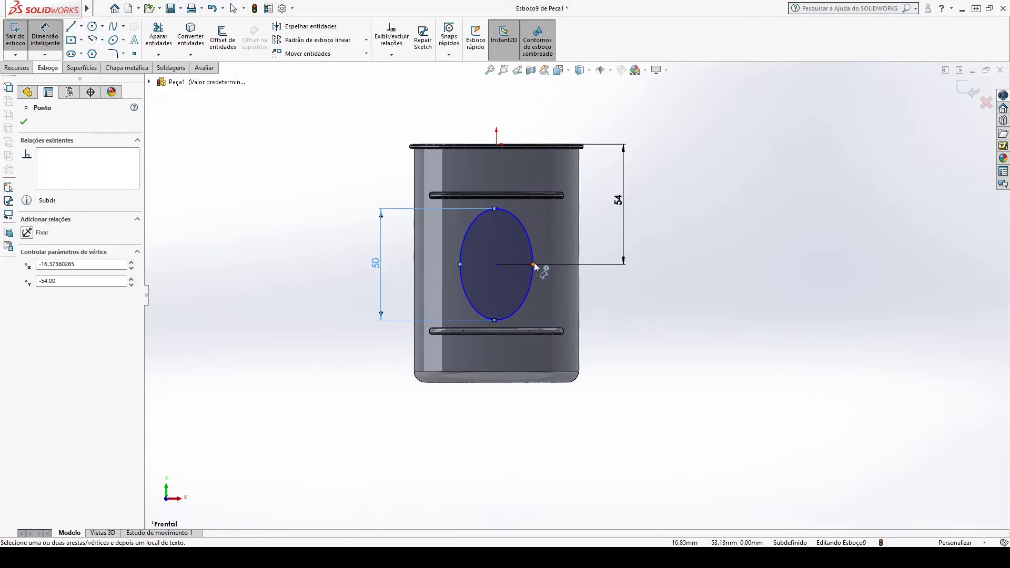
{"action": "left_click", "coordinate": [533, 264]}
{"action": "left_click", "coordinate": [541, 167]}
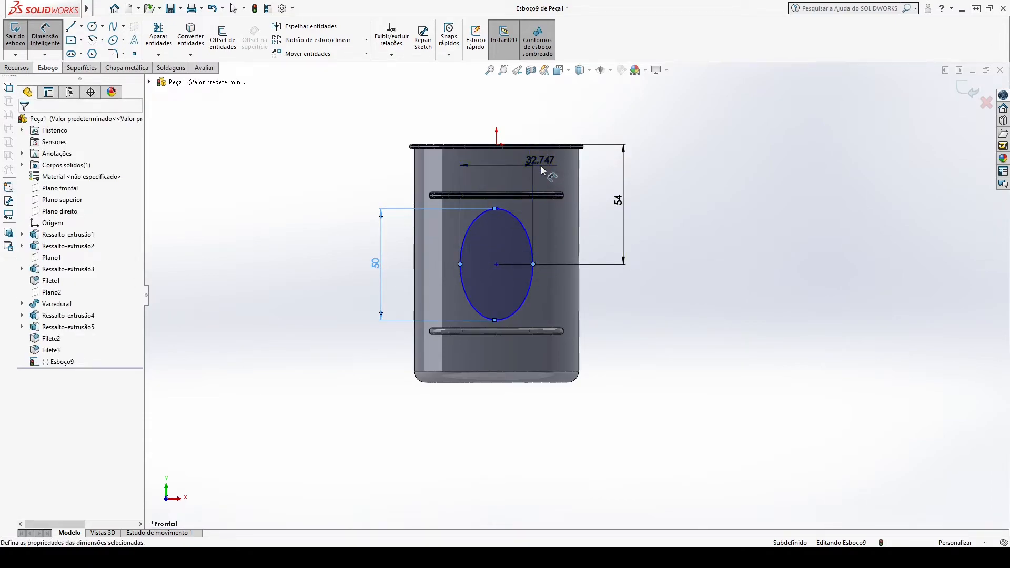
{"action": "type", "text": "30"}
{"action": "key", "text": "Return"}
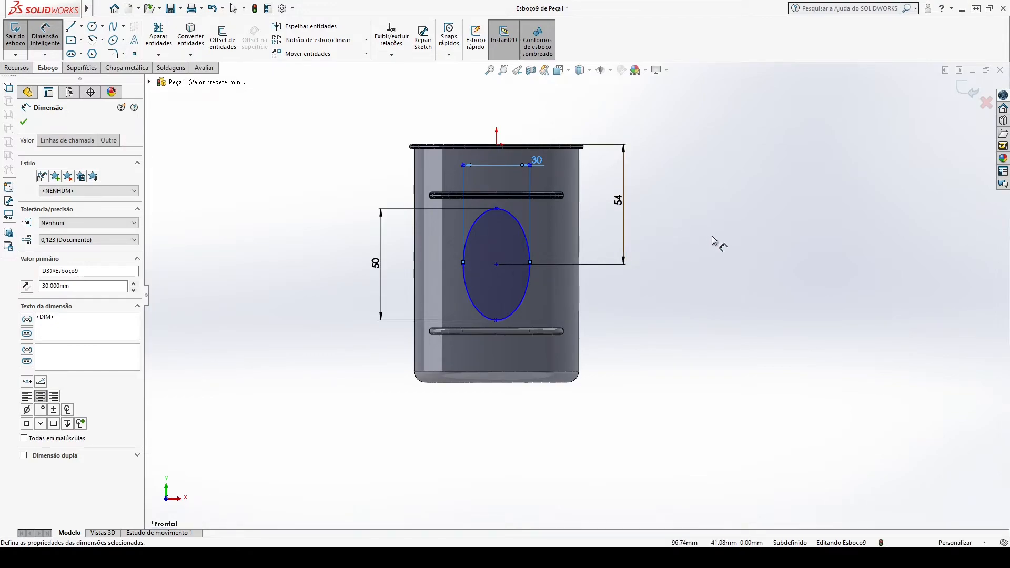
Add a Vertical relation between the ellipse's centre and the origin
{"action": "key", "text": "Escape"}
{"action": "left_click", "coordinate": [497, 265]}
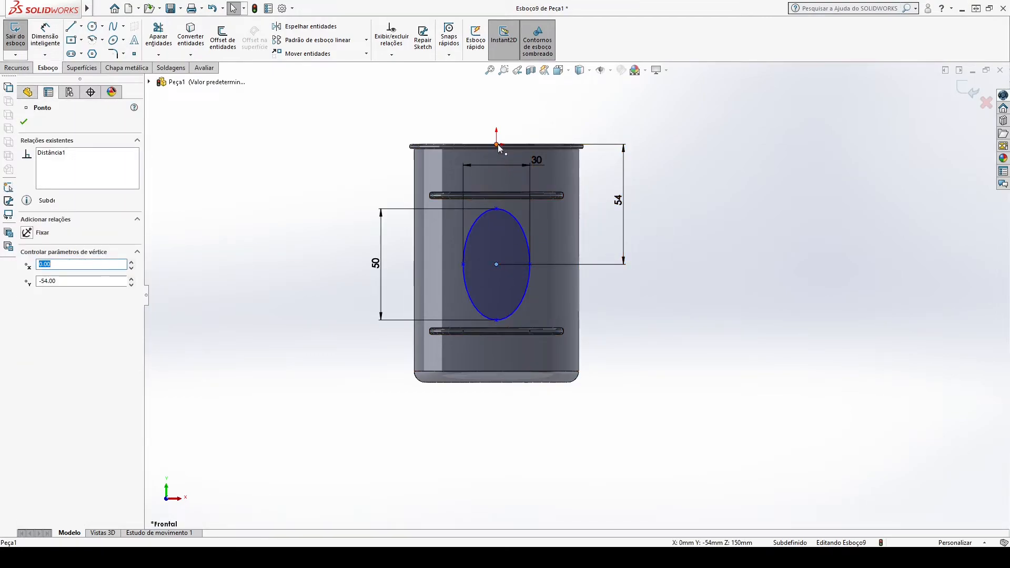
{"action": "left_click", "coordinate": [497, 144], "text": "ctrl"}
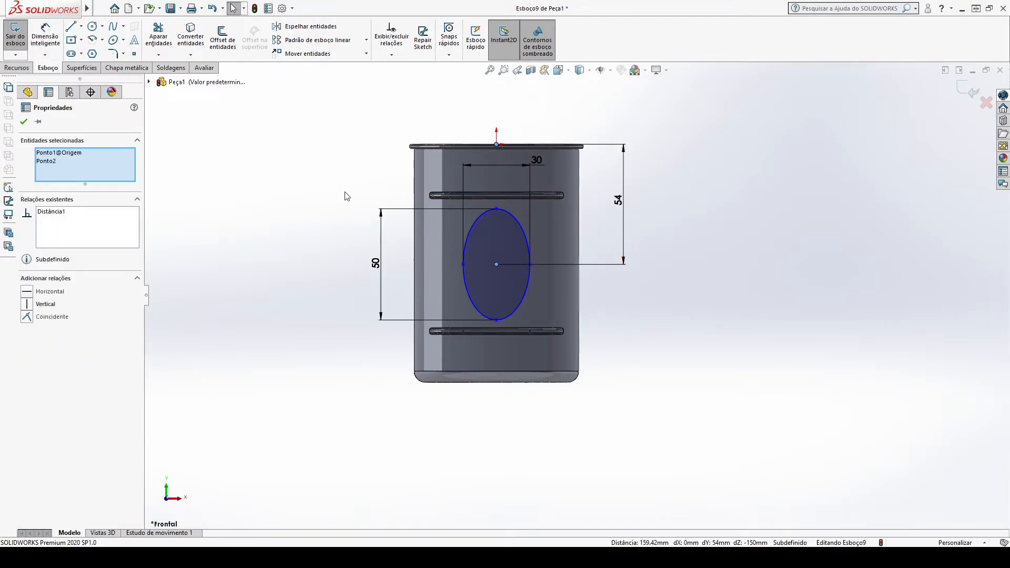
{"action": "left_click", "coordinate": [33, 304]}
{"action": "left_click", "coordinate": [201, 255]}
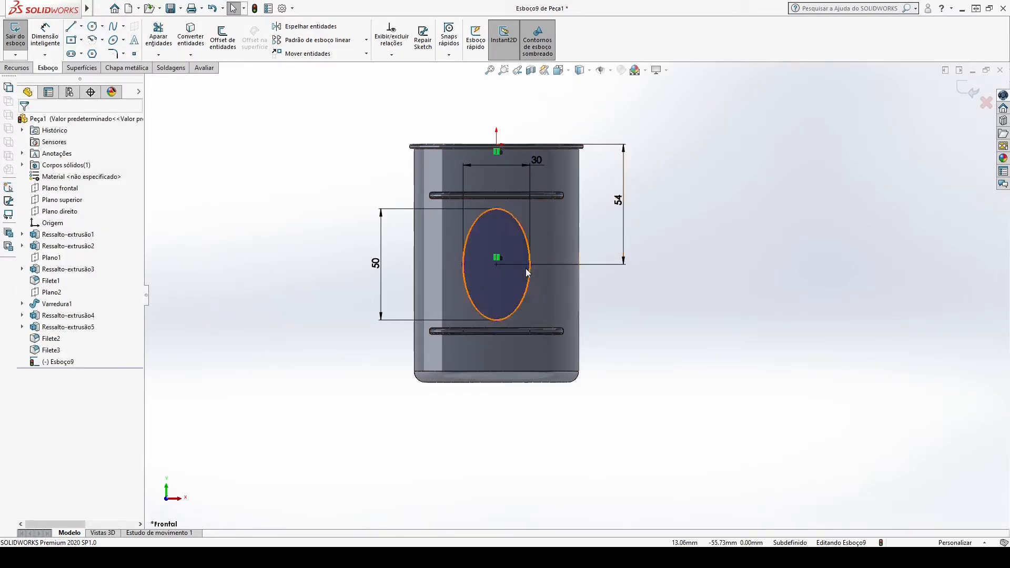
Add a Horizontal relation between the ellipse's two side points and its centre
{"action": "left_click", "coordinate": [463, 264]}
{"action": "left_click", "coordinate": [496, 264], "text": "ctrl"}
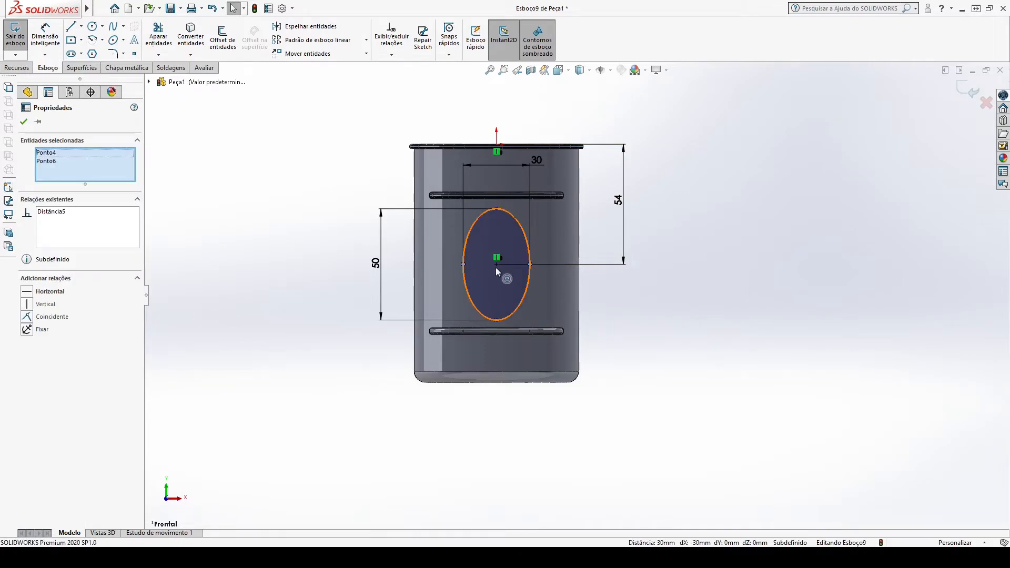
{"action": "left_click", "coordinate": [530, 264], "text": "ctrl"}
{"action": "left_click", "coordinate": [27, 293]}
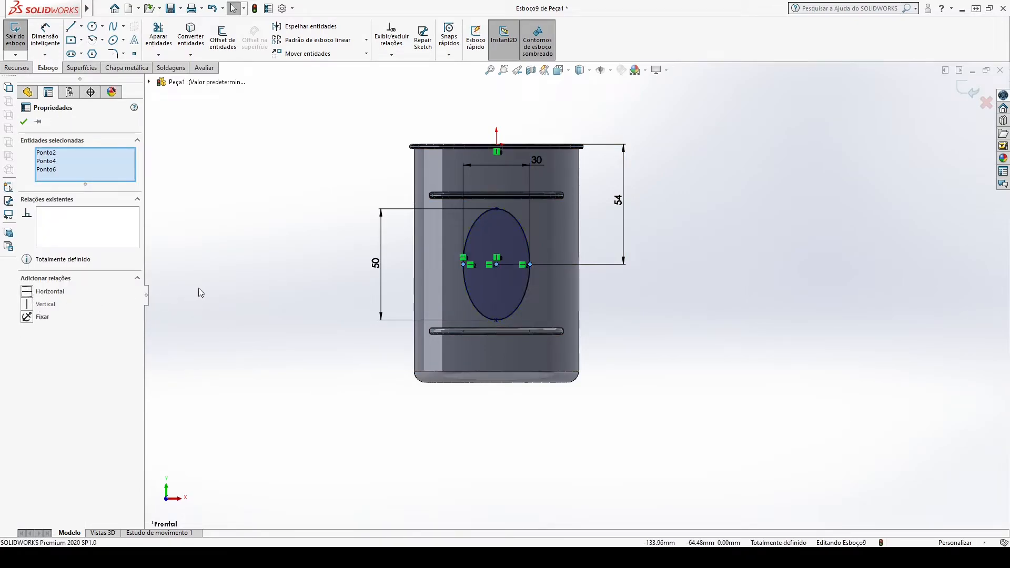
{"action": "key", "text": "Escape"}
Extrude-cut the ellipse Up To Surface, ending at the inner wall face of the cylinder behind the bracket plates
{"action": "scroll", "coordinate": [671, 247], "scroll_direction": "up", "scroll_amount": 3}
{"action": "mouse_move", "coordinate": [671, 247]}
{"action": "middle_mouse_down"}
{"action": "mouse_move", "coordinate": [695, 269]}
{"action": "mouse_move", "coordinate": [663, 265]}
{"action": "middle_mouse_up"}
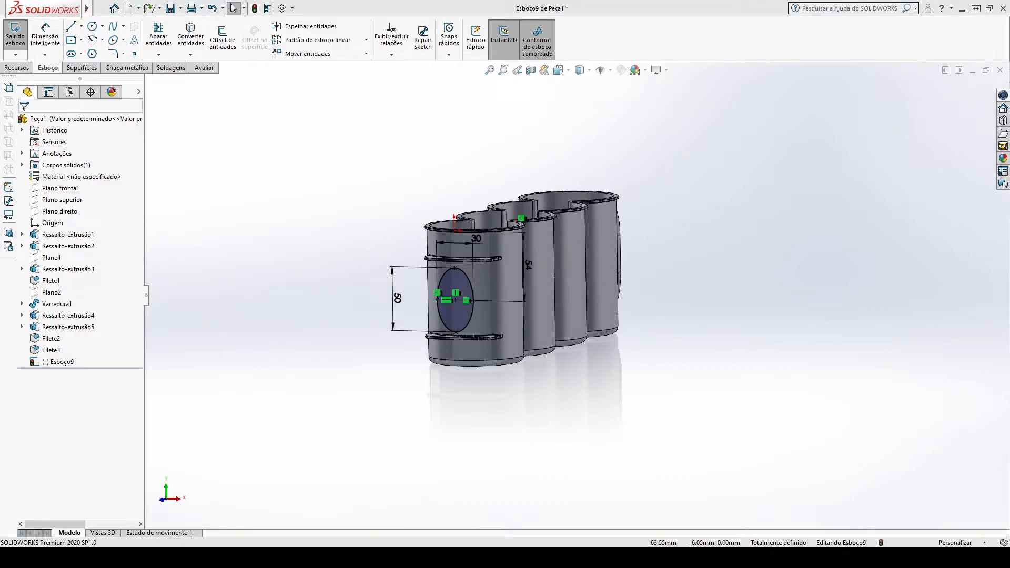
{"action": "middle_click_drag", "start_coordinate": [400, 326], "coordinate": [429, 342]}
{"action": "scroll", "coordinate": [427, 341], "scroll_direction": "down", "scroll_amount": 5}
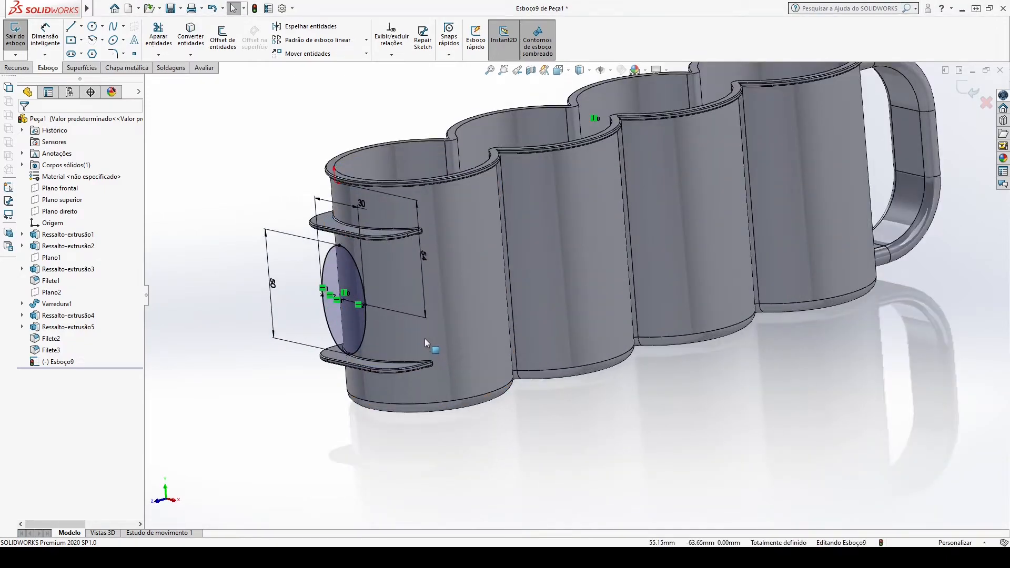
{"action": "scroll", "coordinate": [330, 284], "scroll_direction": "up", "scroll_amount": 2}
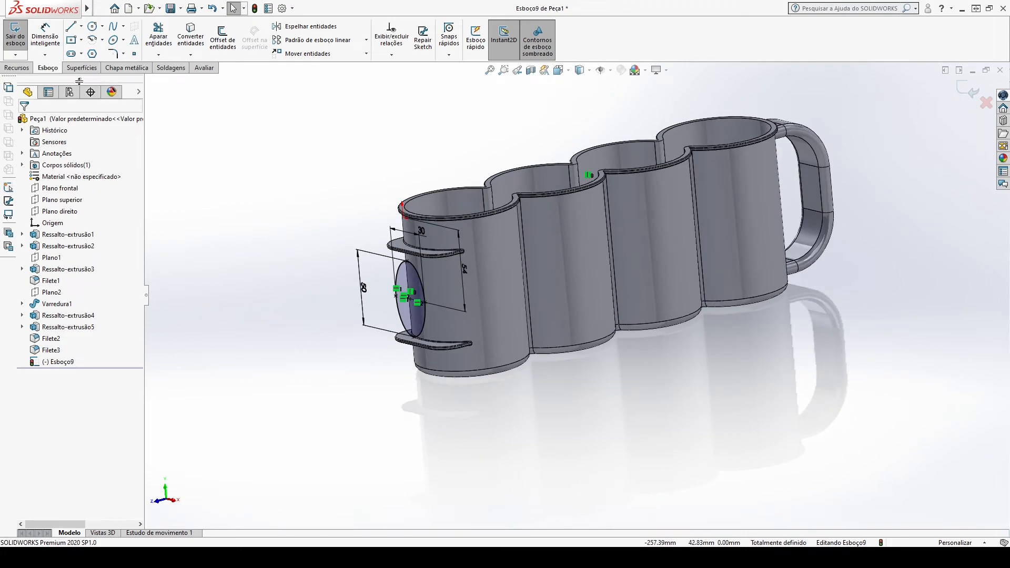
{"action": "left_click", "coordinate": [17, 67]}
{"action": "left_click", "coordinate": [194, 41]}
{"action": "left_click", "coordinate": [69, 185]}
{"action": "left_click", "coordinate": [62, 200]}
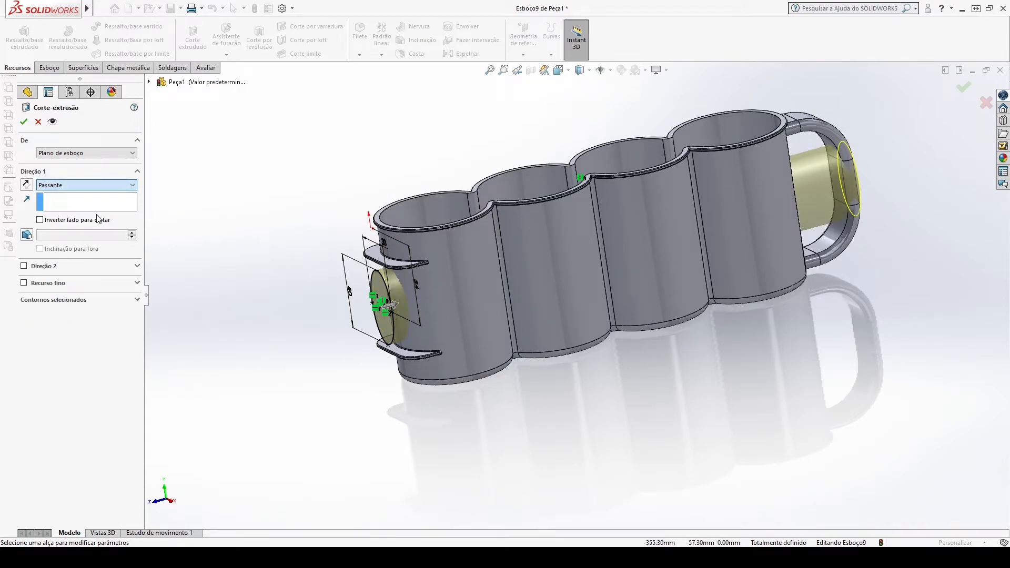
{"action": "key", "text": "Down"}
{"action": "key", "text": "Down"}
{"action": "key", "text": "Down"}
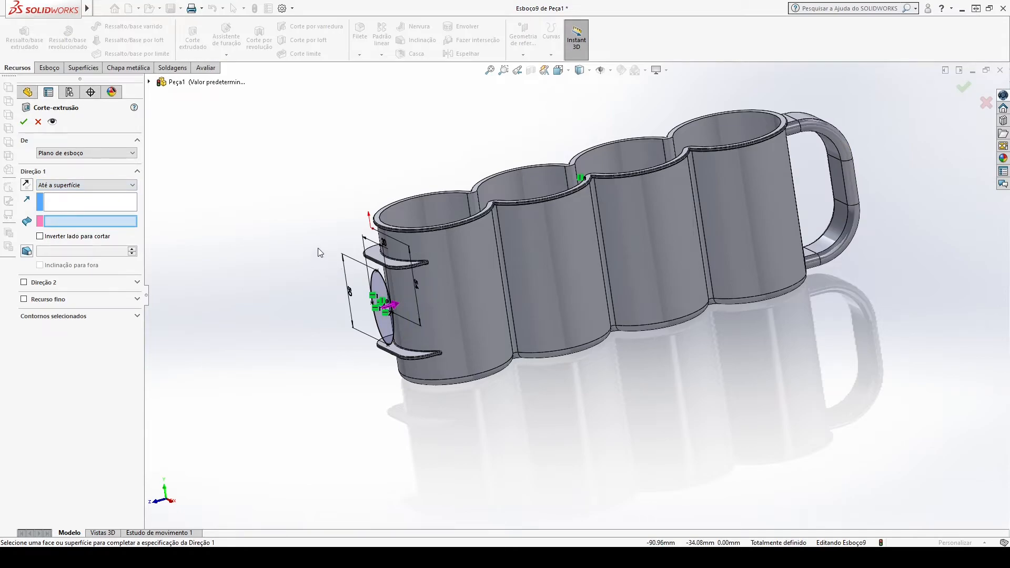
{"action": "middle_click_drag", "start_coordinate": [319, 252], "coordinate": [343, 319]}
{"action": "left_click", "coordinate": [415, 210]}
{"action": "middle_click_drag", "start_coordinate": [416, 210], "coordinate": [221, 145]}
{"action": "key", "text": "Return"}
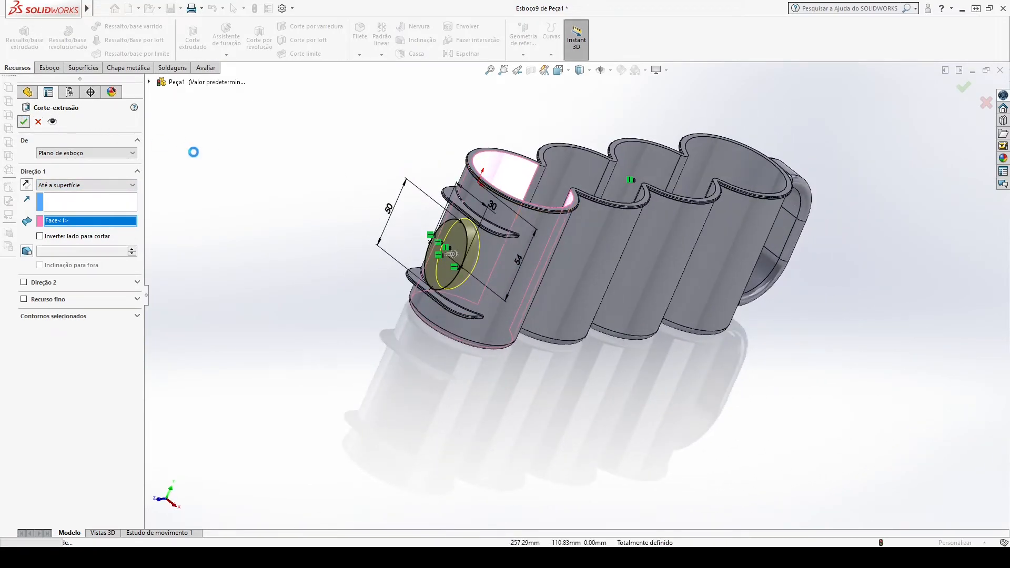
Start a new sketch on the Right plane
{"action": "scroll", "coordinate": [492, 257], "scroll_direction": "down", "scroll_amount": 3}
{"action": "middle_click_drag", "start_coordinate": [493, 257], "coordinate": [412, 215]}
{"action": "scroll", "coordinate": [414, 195], "scroll_direction": "up", "scroll_amount": 3}
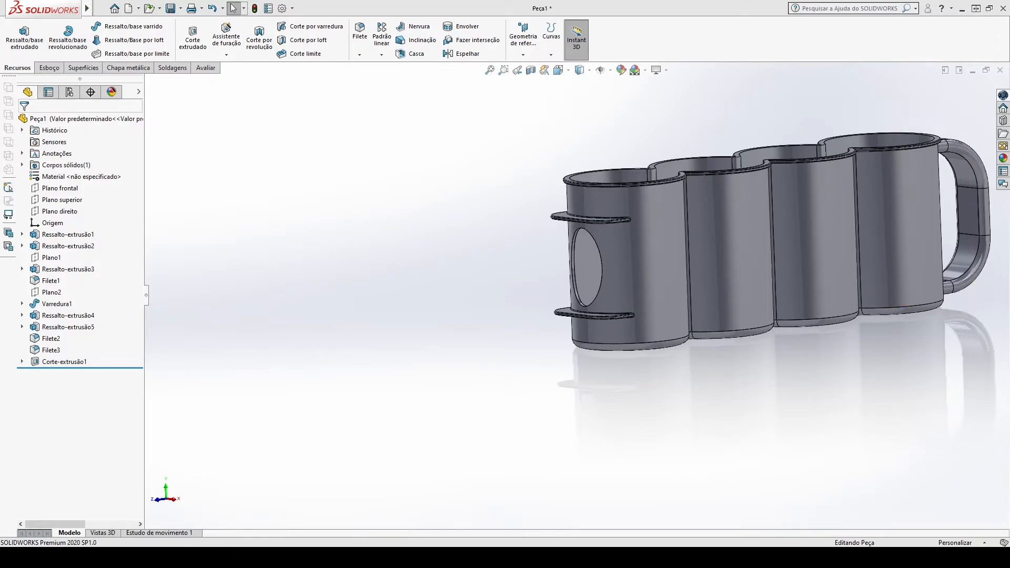
{"action": "left_click", "coordinate": [72, 212]}
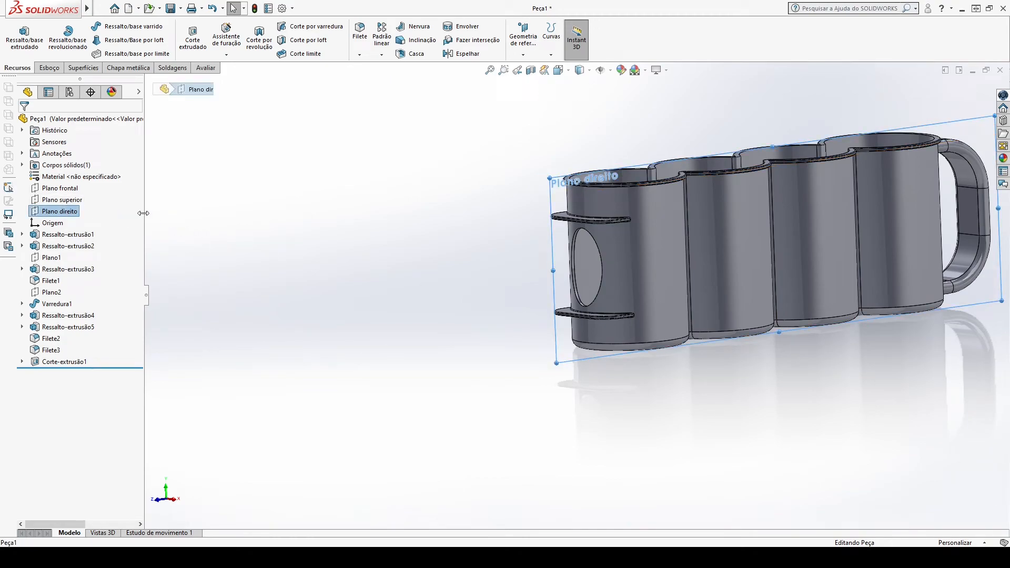
{"action": "scroll", "coordinate": [400, 318], "scroll_direction": "up", "scroll_amount": 3}
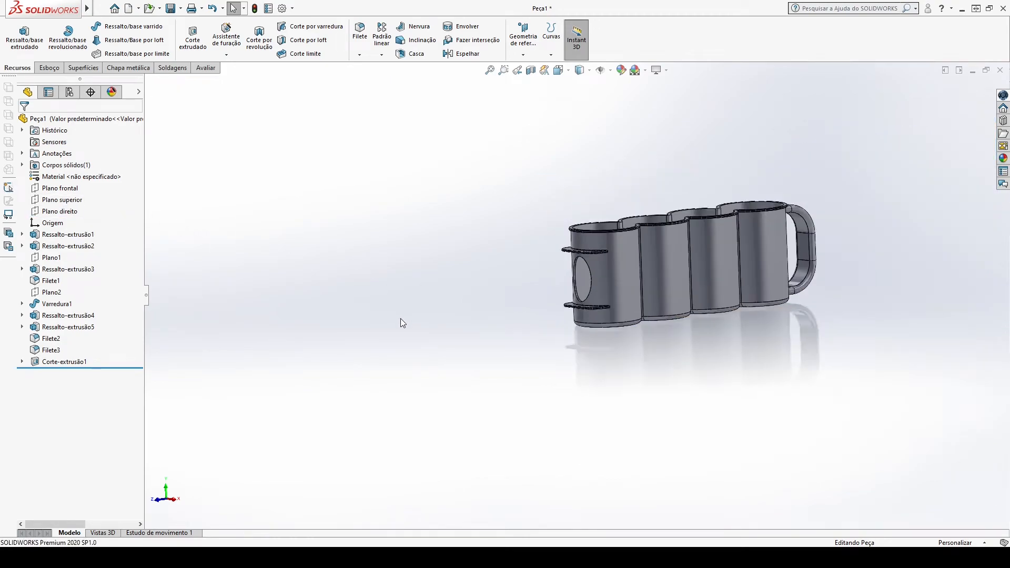
{"action": "left_click", "coordinate": [68, 197]}
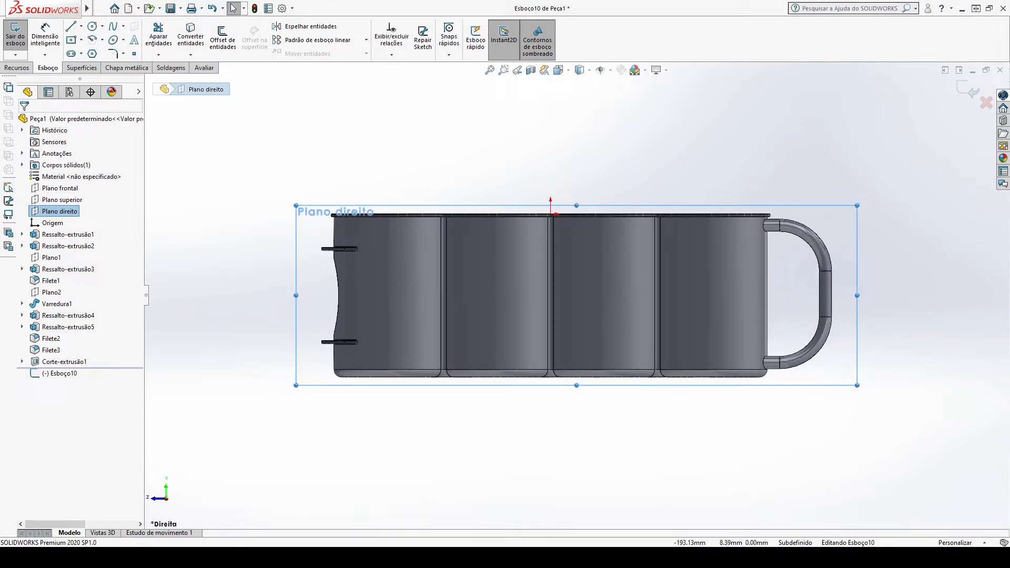
{"action": "key", "text": "Escape"}
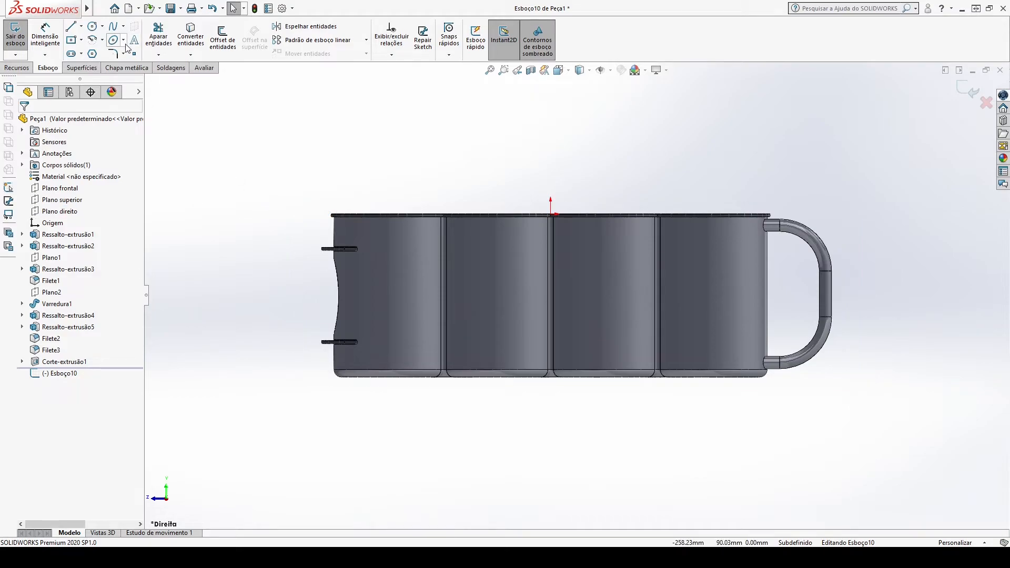
Sketch a vertical ellipse about 45 mm high and 31 mm wide on the side of the bracket-end cylinder
{"action": "left_click", "coordinate": [113, 39]}
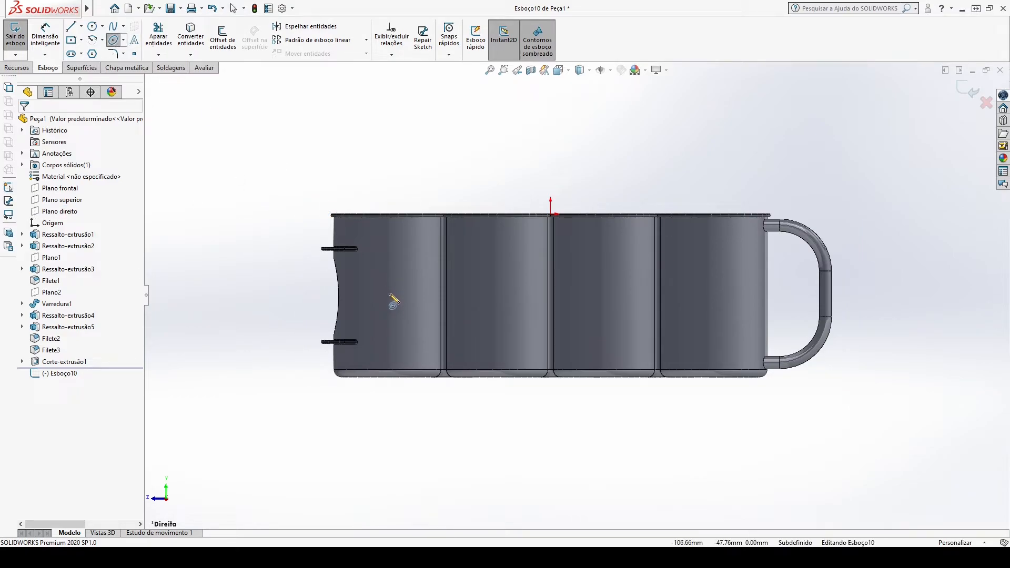
{"action": "left_click", "coordinate": [387, 286]}
{"action": "left_click", "coordinate": [391, 323]}
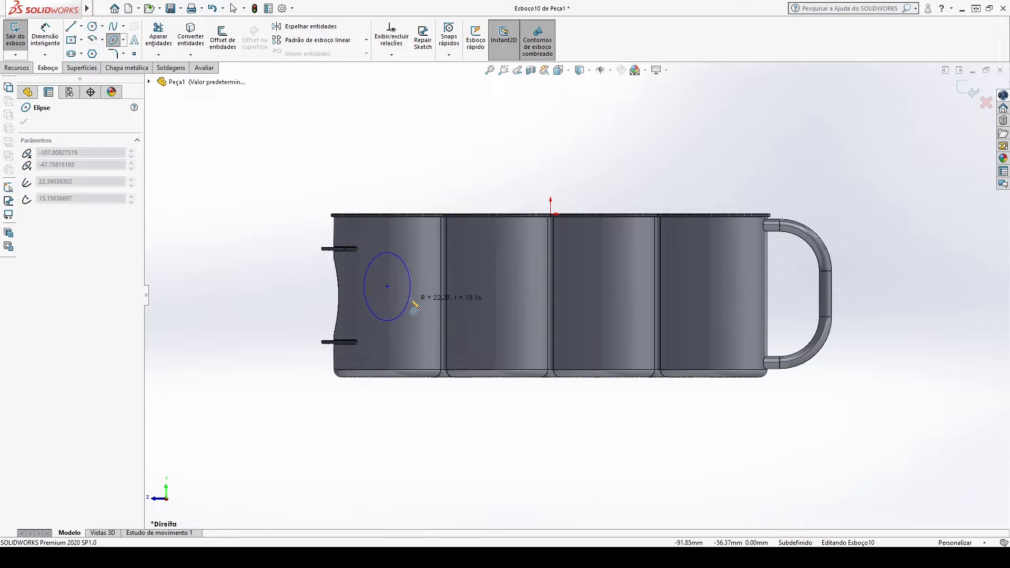
{"action": "left_click", "coordinate": [411, 301]}
{"action": "key", "text": "Escape"}
Dimension the side ellipse's centre 54 mm below the cylinder's upper rim edge
{"action": "key", "text": "d"}
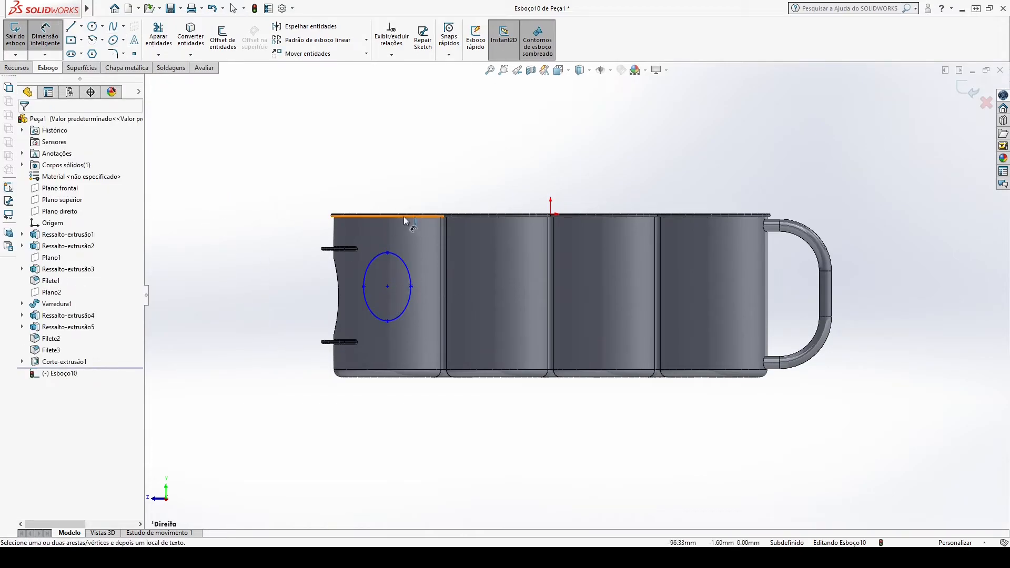
{"action": "left_click", "coordinate": [388, 284]}
{"action": "scroll", "coordinate": [347, 229], "scroll_direction": "up", "scroll_amount": 5}
{"action": "left_click", "coordinate": [371, 197]}
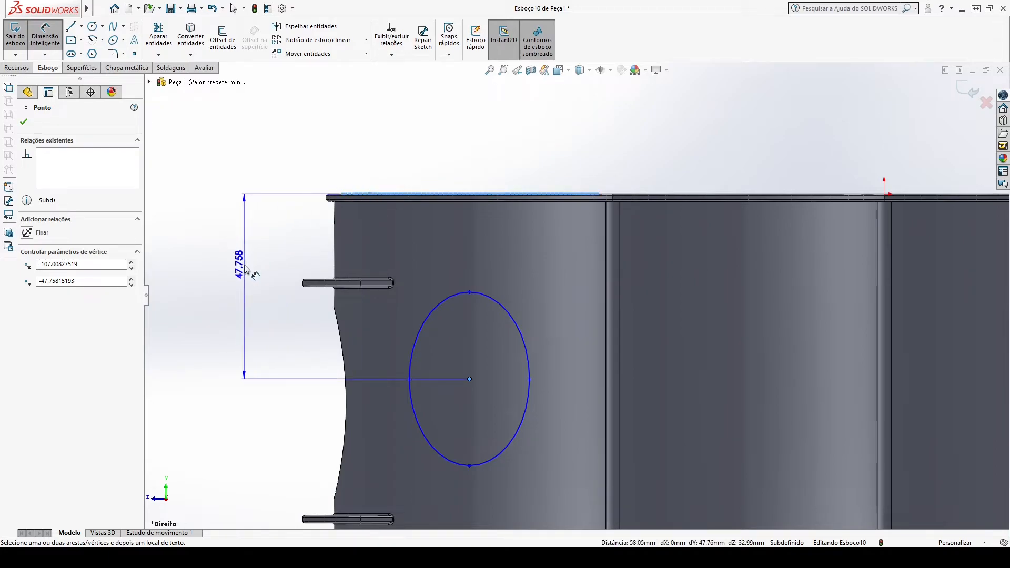
{"action": "left_click", "coordinate": [241, 260]}
{"action": "type", "text": "54"}
{"action": "key", "text": "Return"}
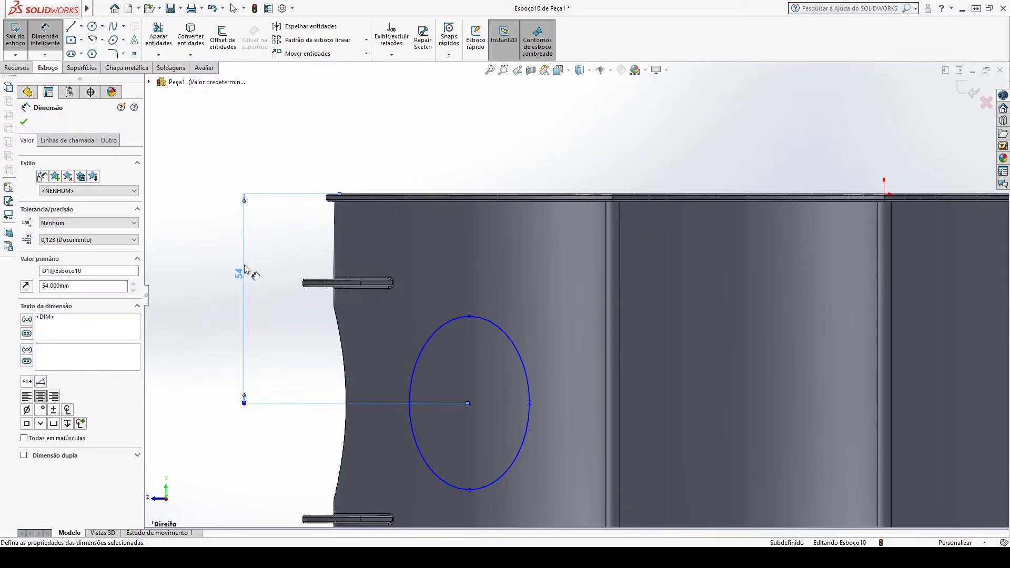
Dimension the side ellipse's height between its upper and lower points as 50 mm
{"action": "left_click", "coordinate": [469, 317]}
{"action": "left_click", "coordinate": [468, 489]}
{"action": "left_click", "coordinate": [372, 395]}
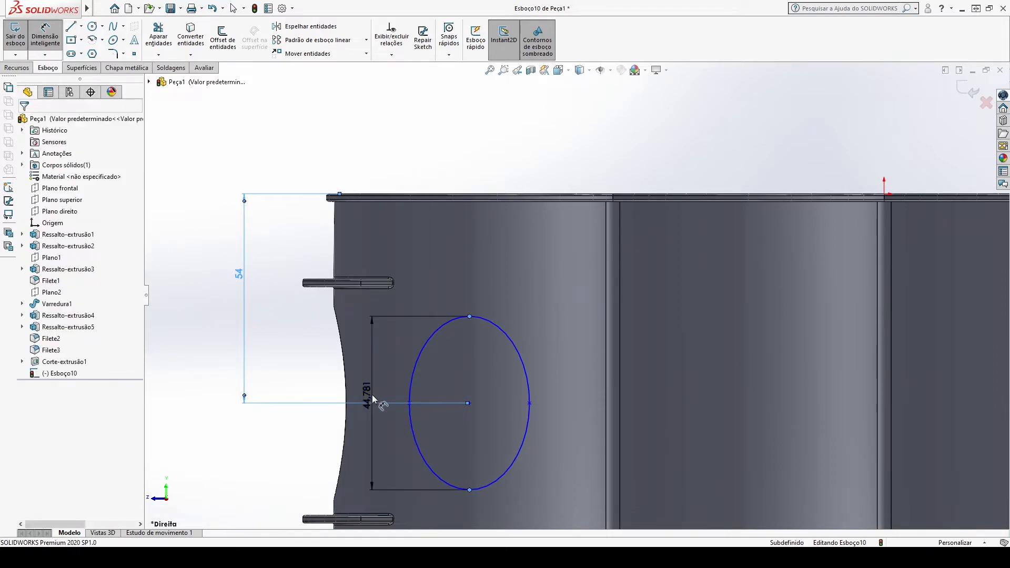
{"action": "type", "text": "50"}
{"action": "key", "text": "Return"}
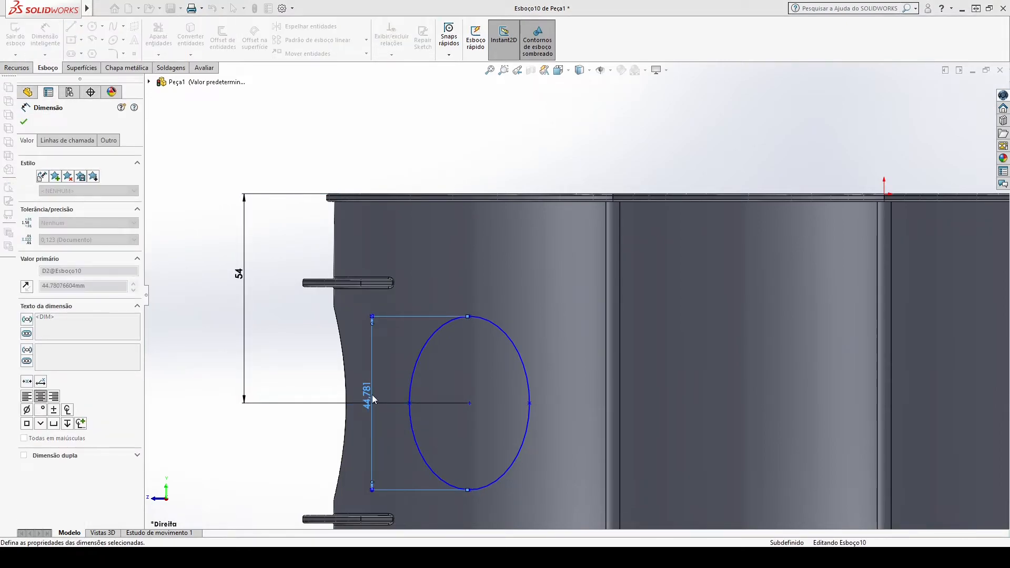
Dimension the side ellipse's width between its two side points as 30 mm
{"action": "scroll", "coordinate": [380, 375], "scroll_direction": "up", "scroll_amount": 2}
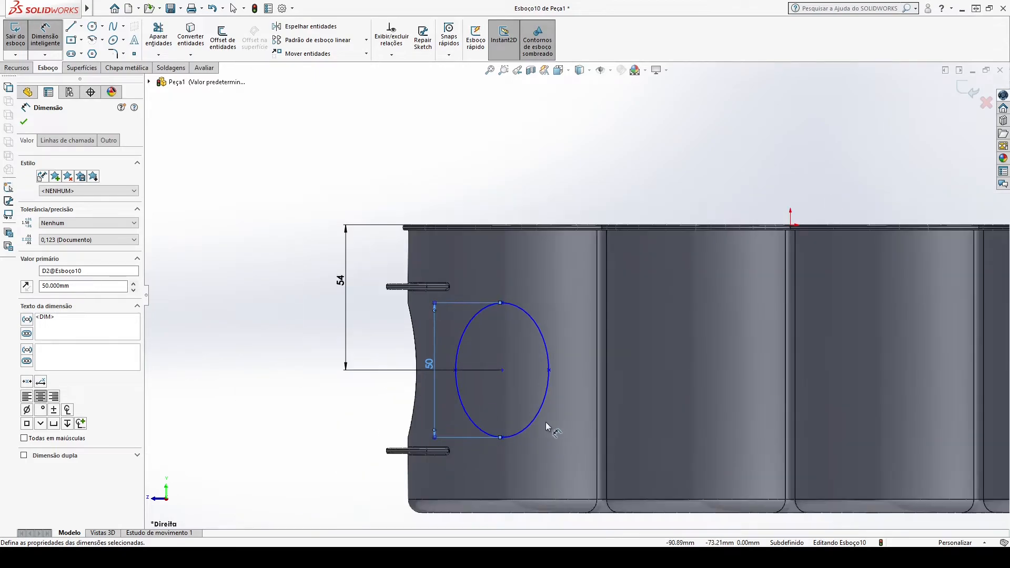
{"action": "left_click", "coordinate": [456, 370]}
{"action": "left_click", "coordinate": [549, 369]}
{"action": "left_click", "coordinate": [515, 464]}
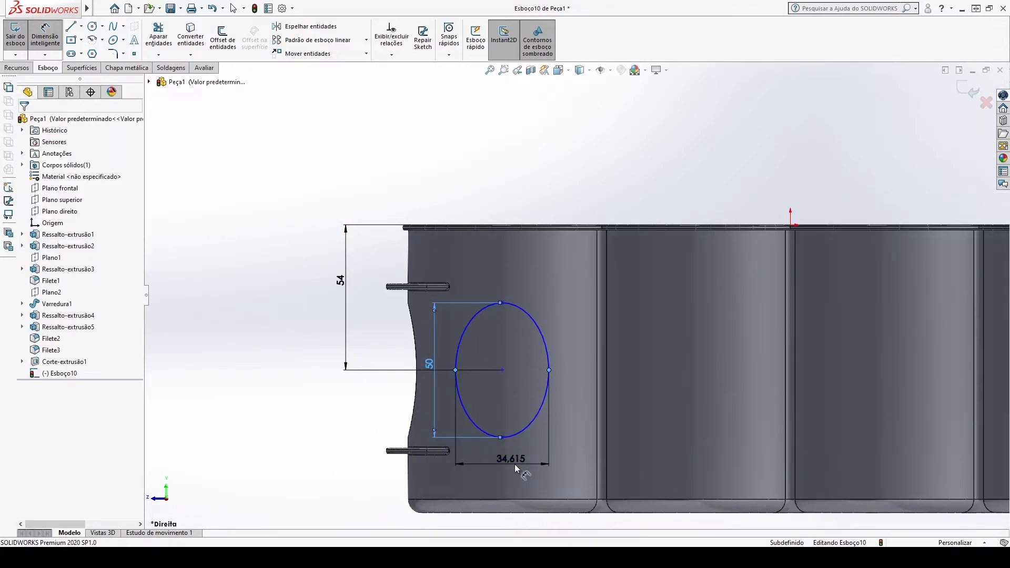
{"action": "type", "text": "30"}
{"action": "key", "text": "Return"}
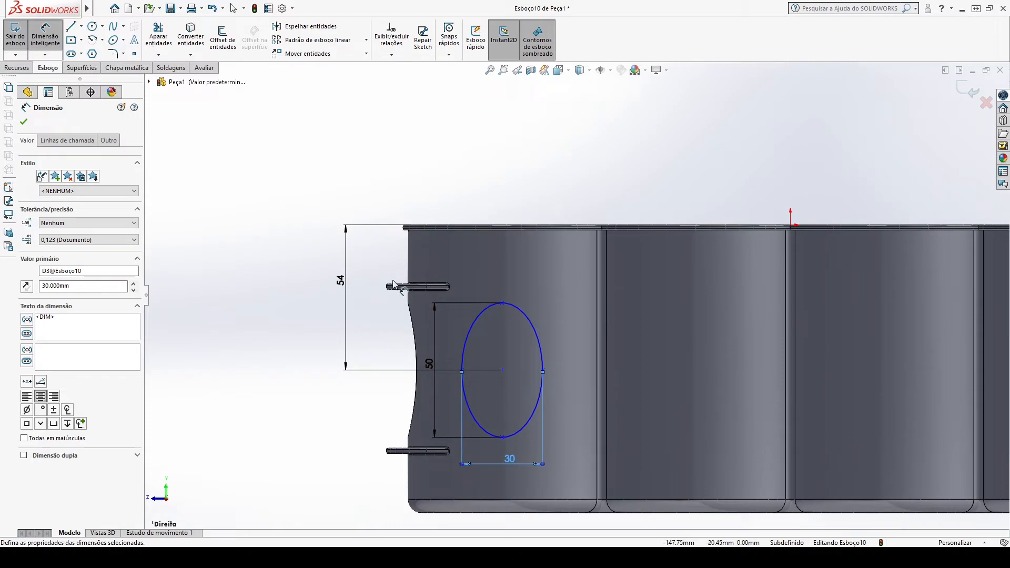
Add a Vertical relation between the side ellipse's upper point, centre and lower point
{"action": "key", "text": "Escape"}
{"action": "left_click", "coordinate": [502, 437]}
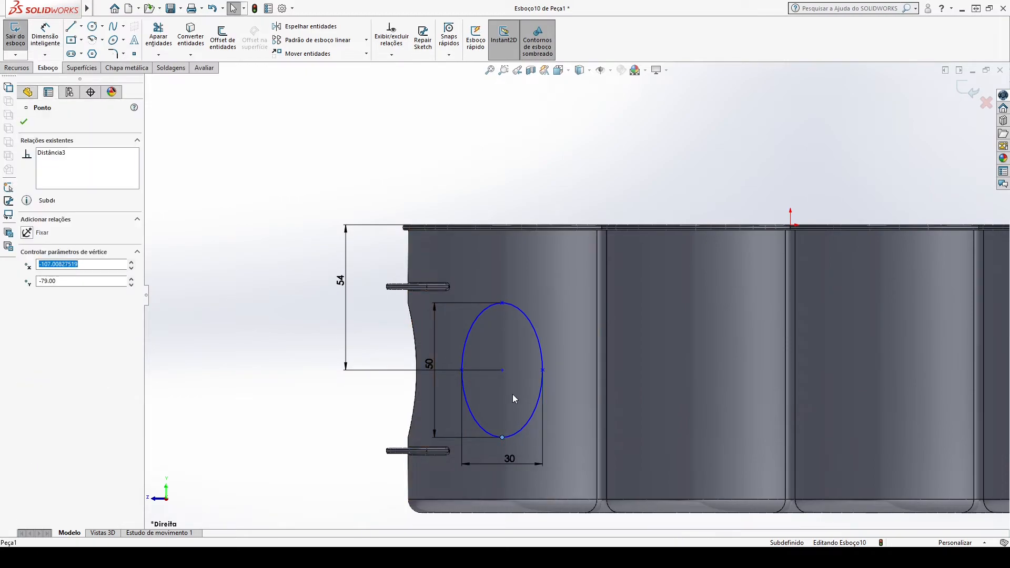
{"action": "left_click", "coordinate": [503, 370], "text": "ctrl"}
{"action": "left_click", "coordinate": [503, 303], "text": "ctrl"}
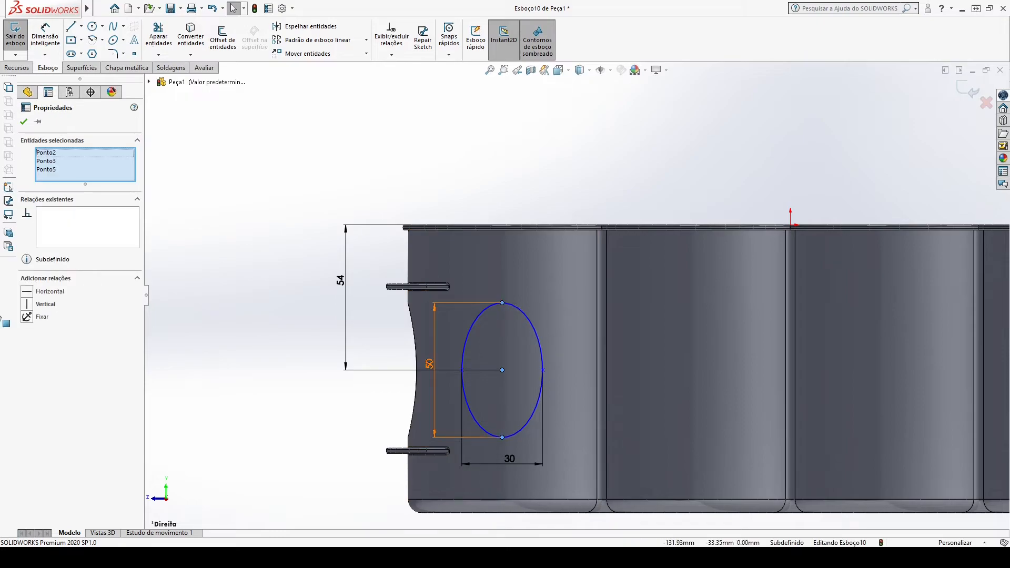
{"action": "left_click", "coordinate": [27, 316]}
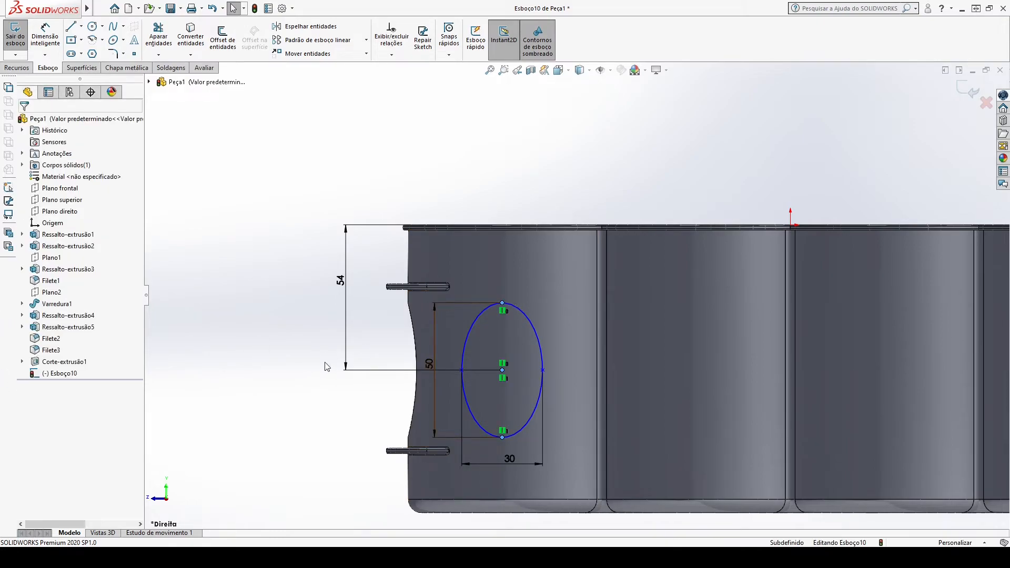
Add a Horizontal relation between the side ellipse's two side points and its centre
{"action": "left_click", "coordinate": [461, 370]}
{"action": "left_click", "coordinate": [503, 369], "text": "ctrl"}
{"action": "left_click", "coordinate": [542, 370], "text": "ctrl"}
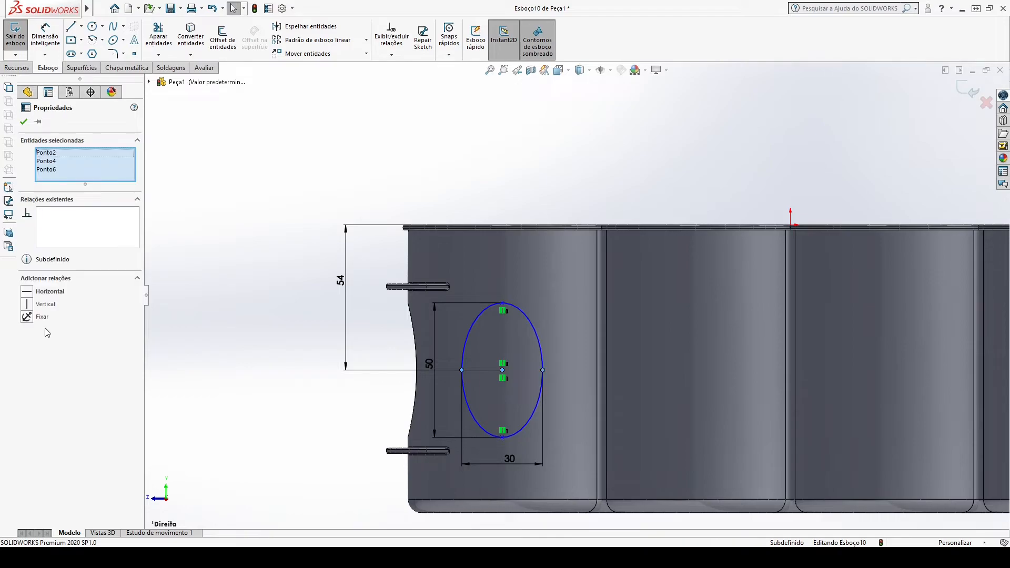
{"action": "left_click", "coordinate": [29, 293]}
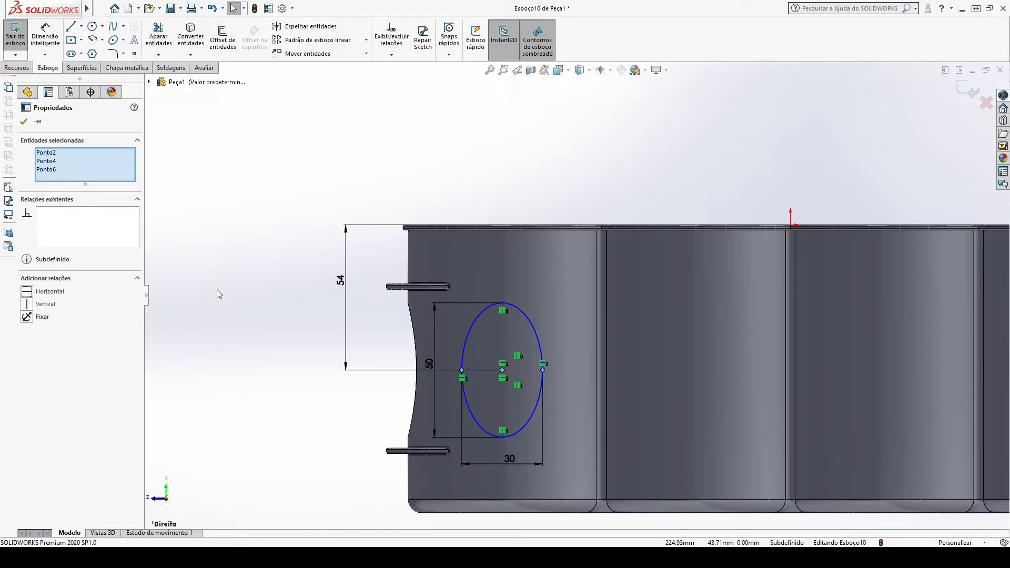
{"action": "left_click", "coordinate": [254, 289]}
Dimension the horizontal distance between the origin and the side ellipse's centre as 710 mm
{"action": "scroll", "coordinate": [445, 153], "scroll_direction": "up", "scroll_amount": 1}
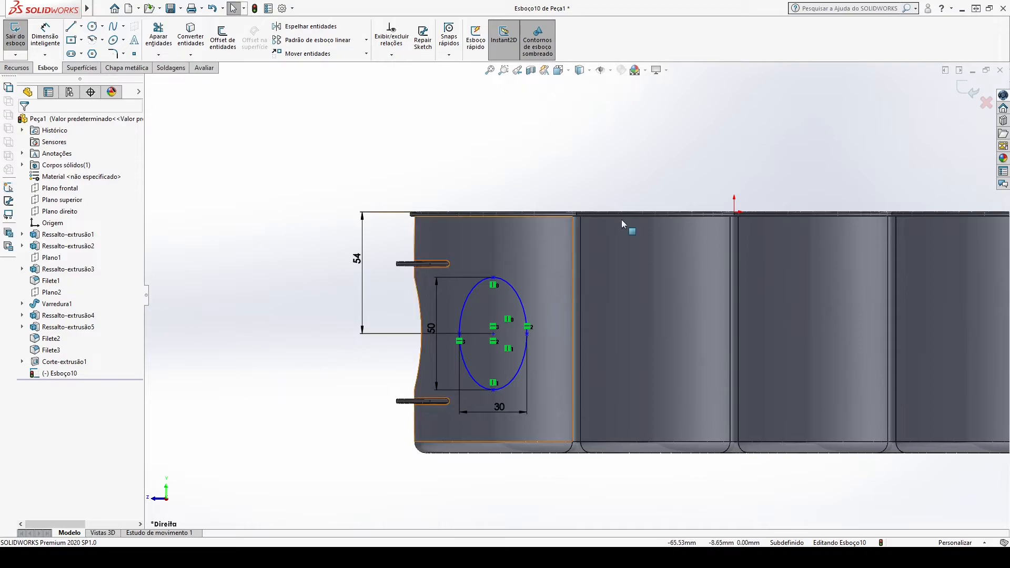
{"action": "left_click", "coordinate": [494, 334]}
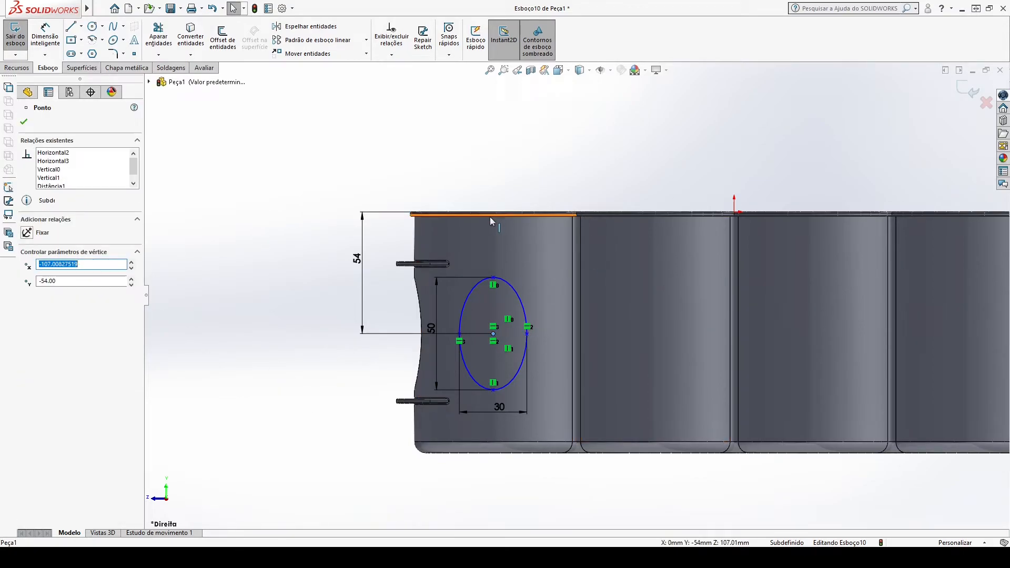
{"action": "left_click", "coordinate": [302, 262]}
{"action": "key", "text": "d"}
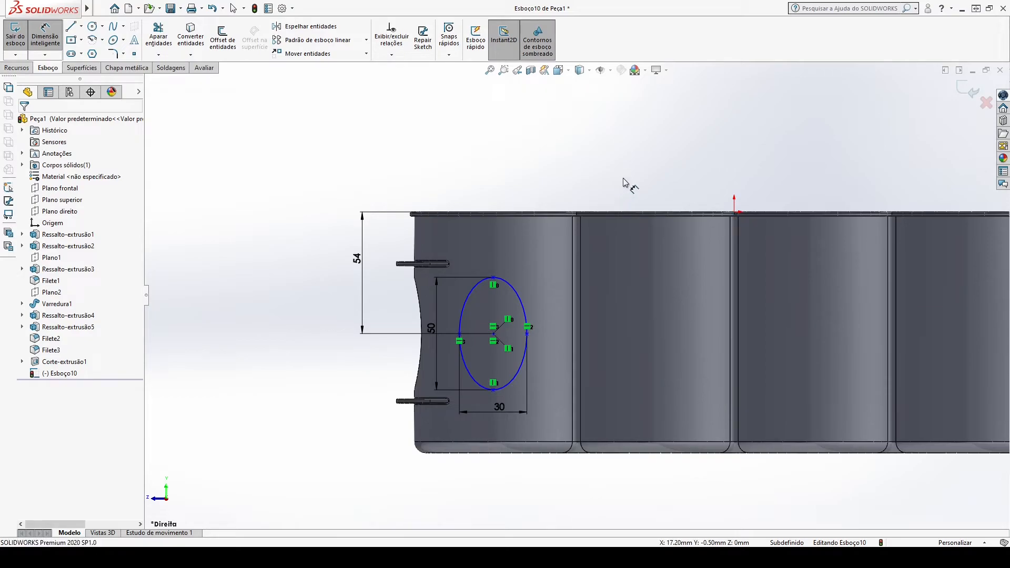
{"action": "left_click", "coordinate": [735, 211]}
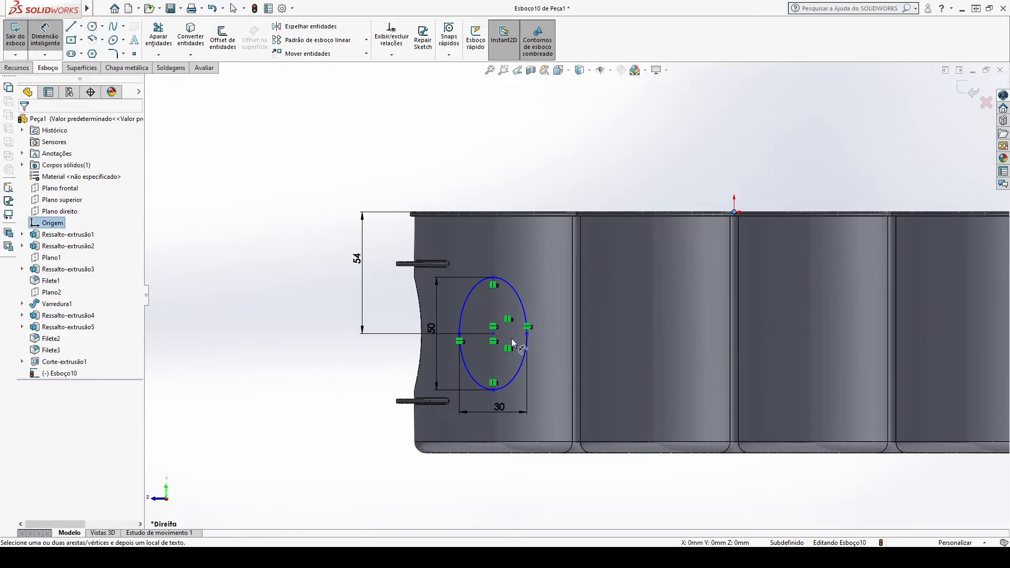
{"action": "left_click", "coordinate": [494, 333]}
{"action": "left_click", "coordinate": [521, 160]}
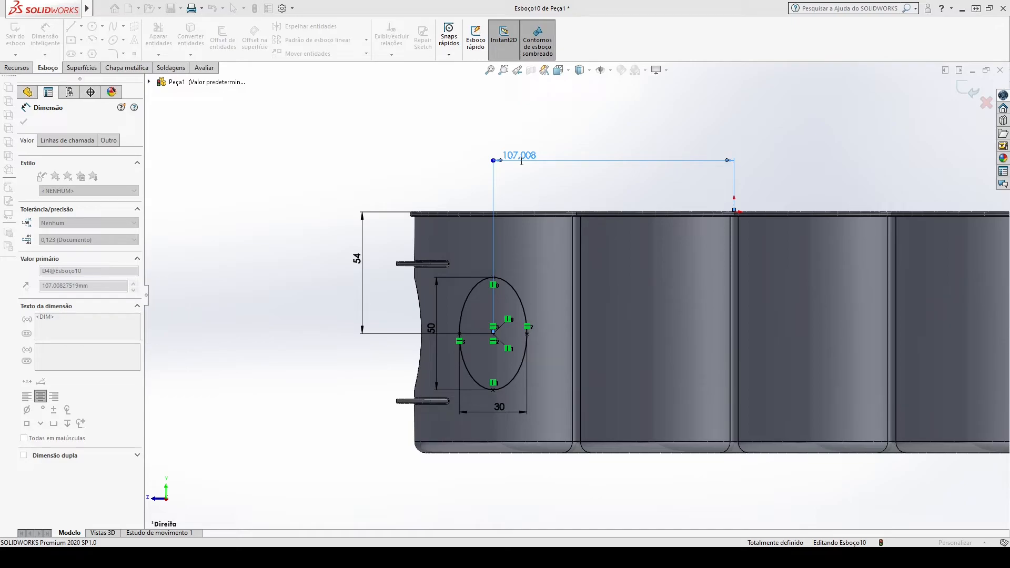
{"action": "type", "text": "710"}
{"action": "key", "text": "Return"}
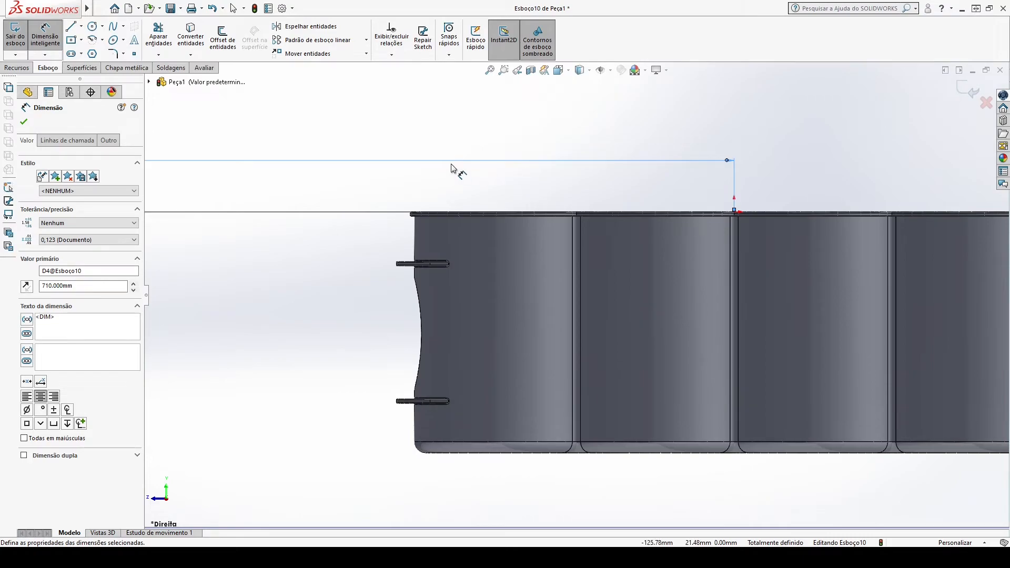
Change the horizontal distance between the origin and the side ellipse's centre to 70 mm
{"action": "scroll", "coordinate": [463, 170], "scroll_direction": "up", "scroll_amount": 5}
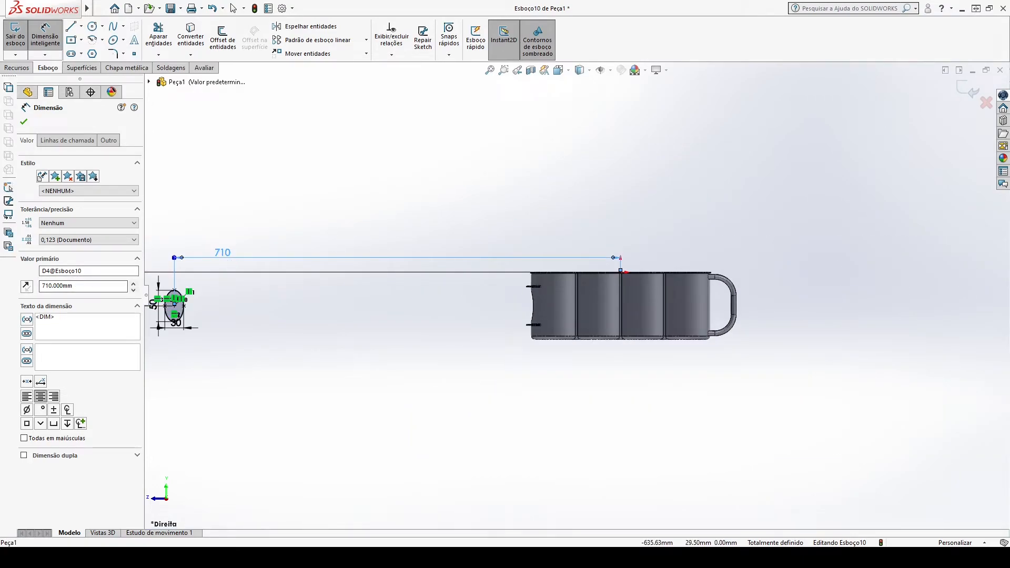
{"action": "double_click", "coordinate": [222, 254]}
{"action": "type", "text": "70"}
{"action": "key", "text": "Return"}
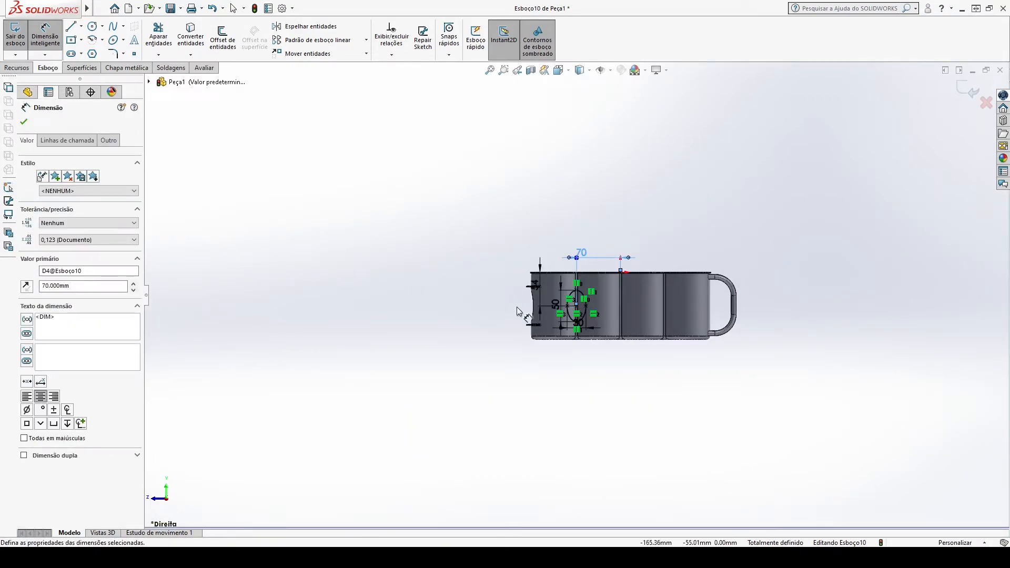
Set the horizontal distance from the origin to the side ellipse's centre to 105 mm and finish dimensioning
{"action": "scroll", "coordinate": [622, 259], "scroll_direction": "down", "scroll_amount": 5}
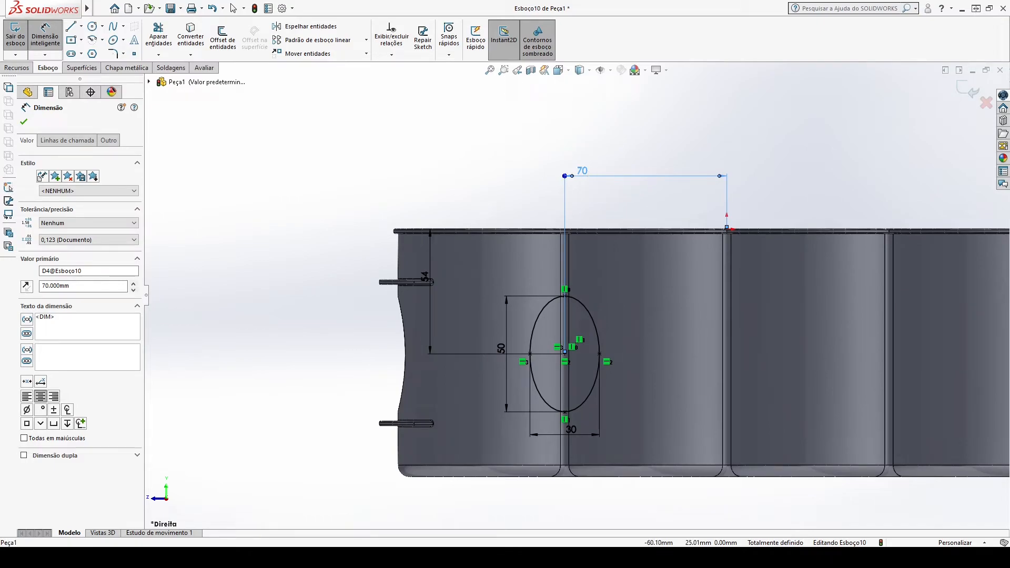
{"action": "double_click", "coordinate": [585, 172]}
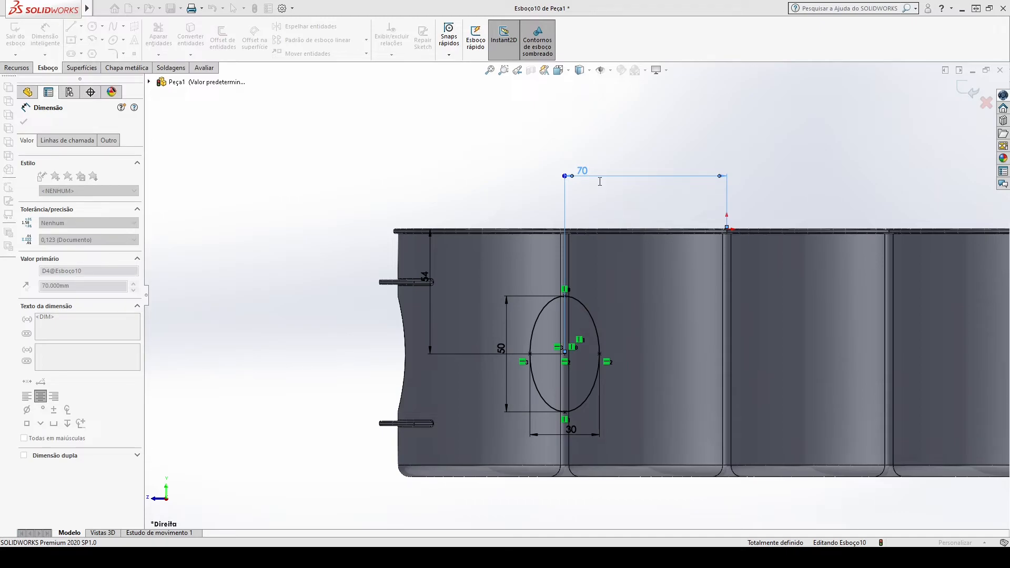
{"action": "type", "text": "105"}
{"action": "key", "text": "Return"}
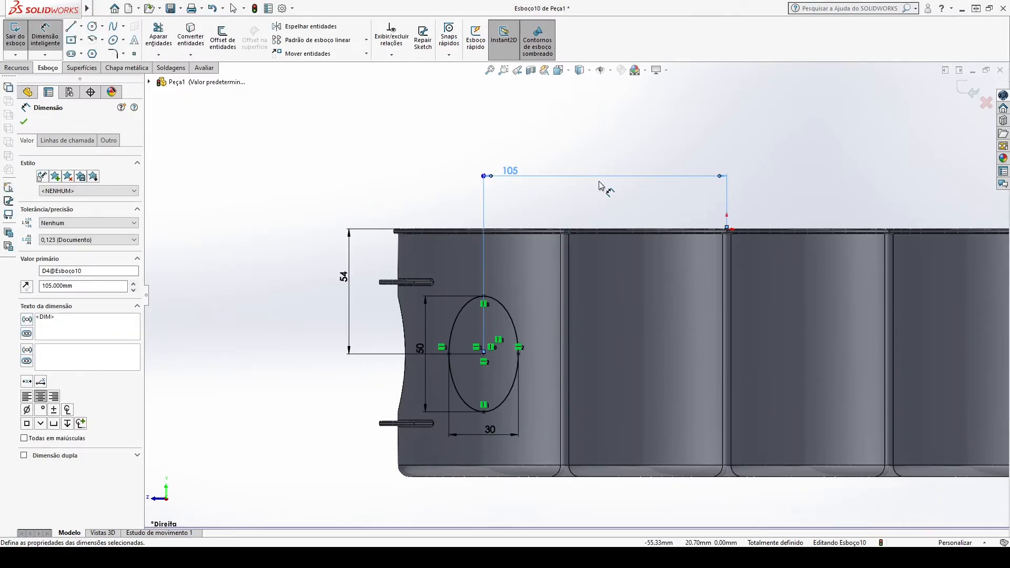
{"action": "left_click", "coordinate": [24, 122]}
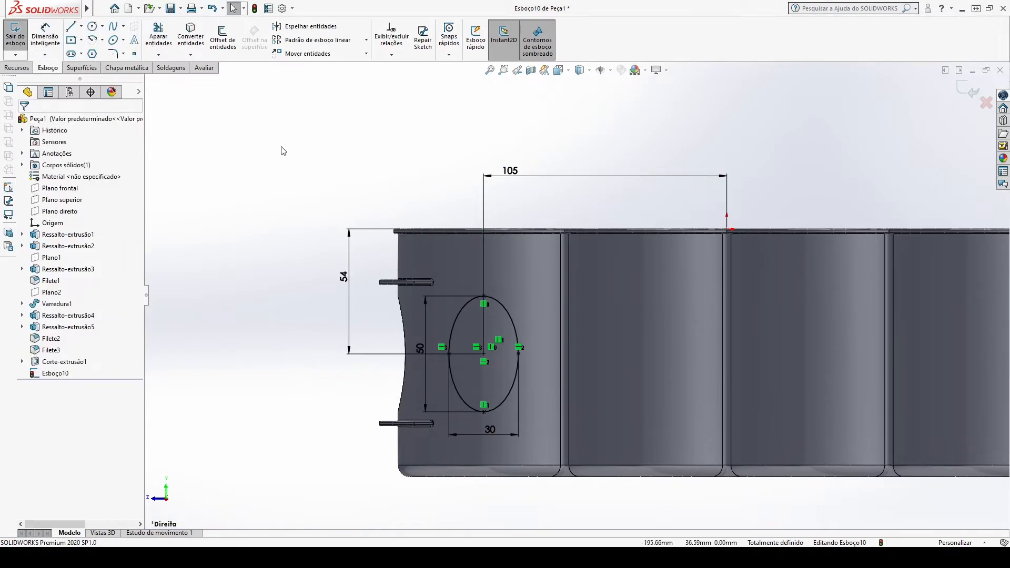
Cut-extrude the side ellipse Through All in both directions to open both side walls of the end cylinder
{"action": "key", "text": "f"}
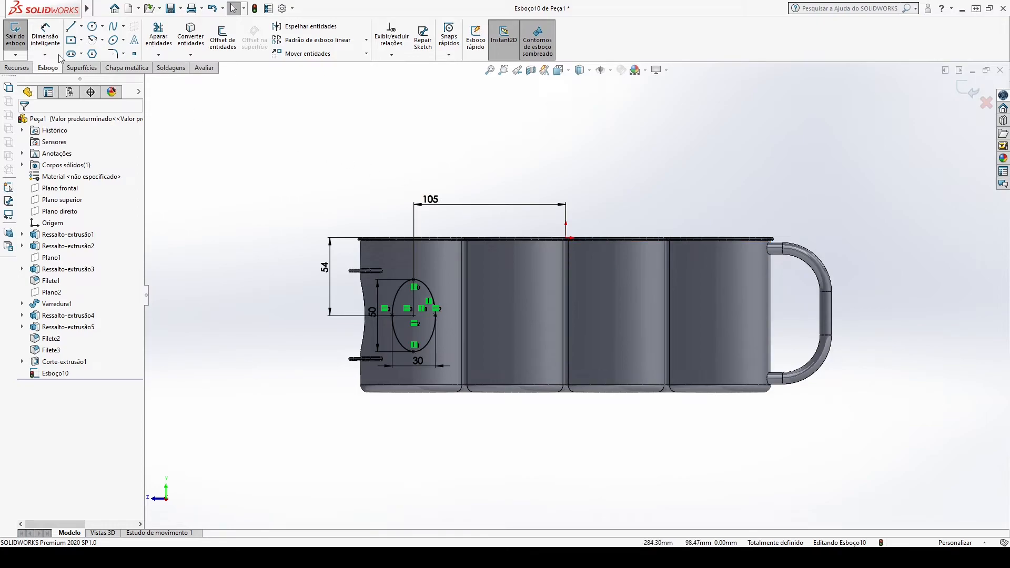
{"action": "left_click", "coordinate": [22, 67]}
{"action": "left_click", "coordinate": [192, 37]}
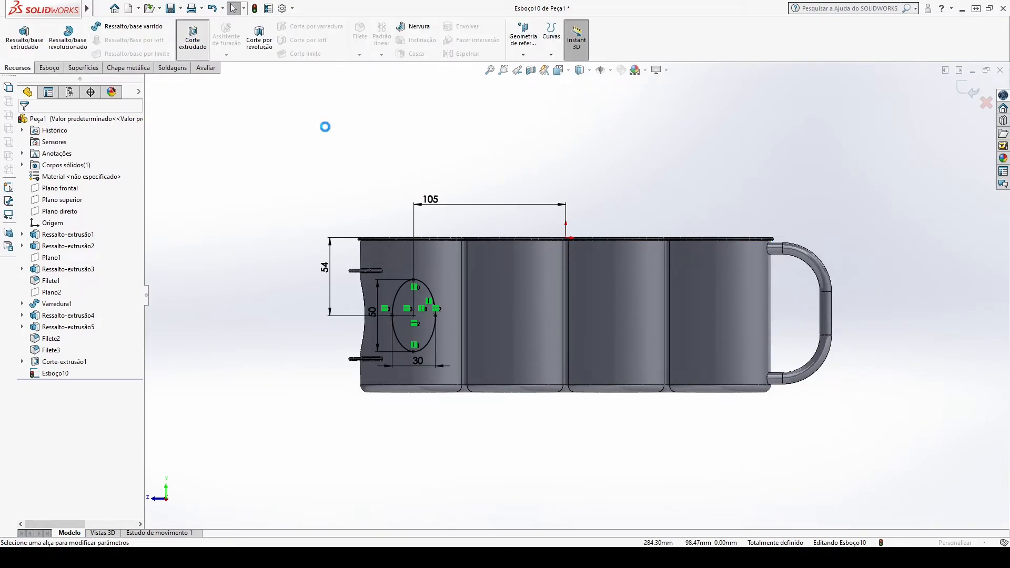
{"action": "left_click", "coordinate": [104, 198]}
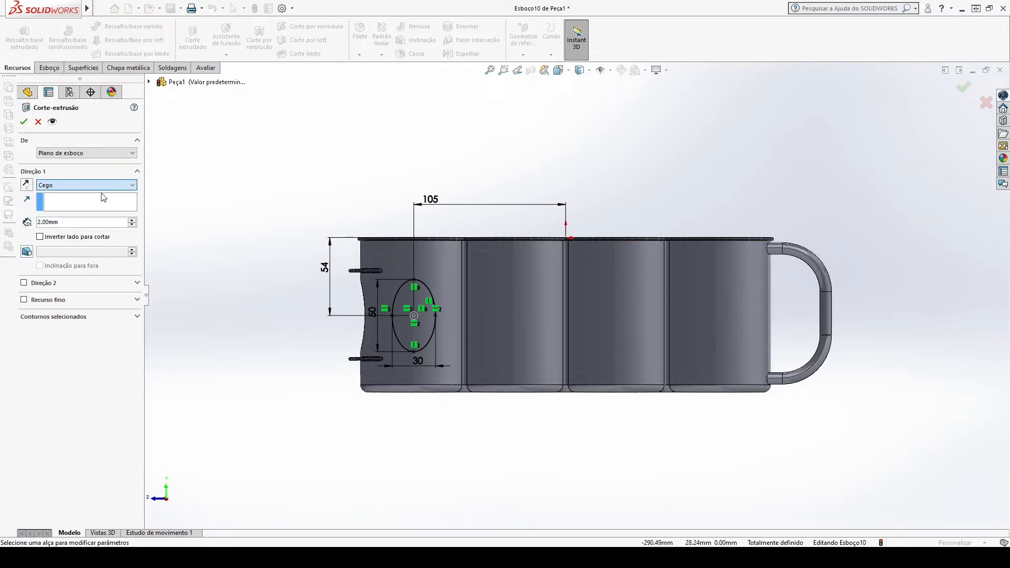
{"action": "left_click", "coordinate": [78, 206]}
{"action": "left_click", "coordinate": [24, 267]}
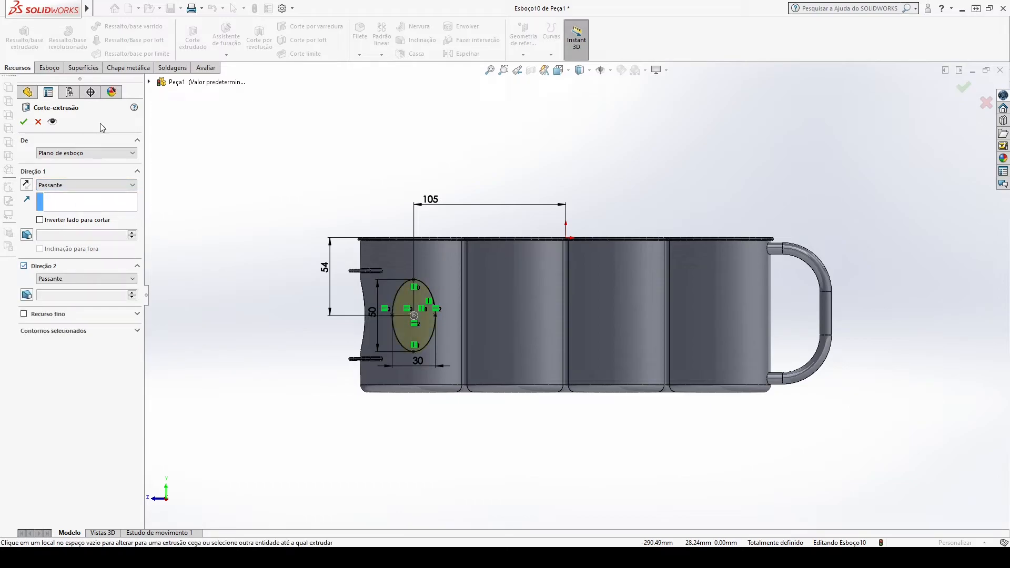
{"action": "left_click", "coordinate": [23, 122]}
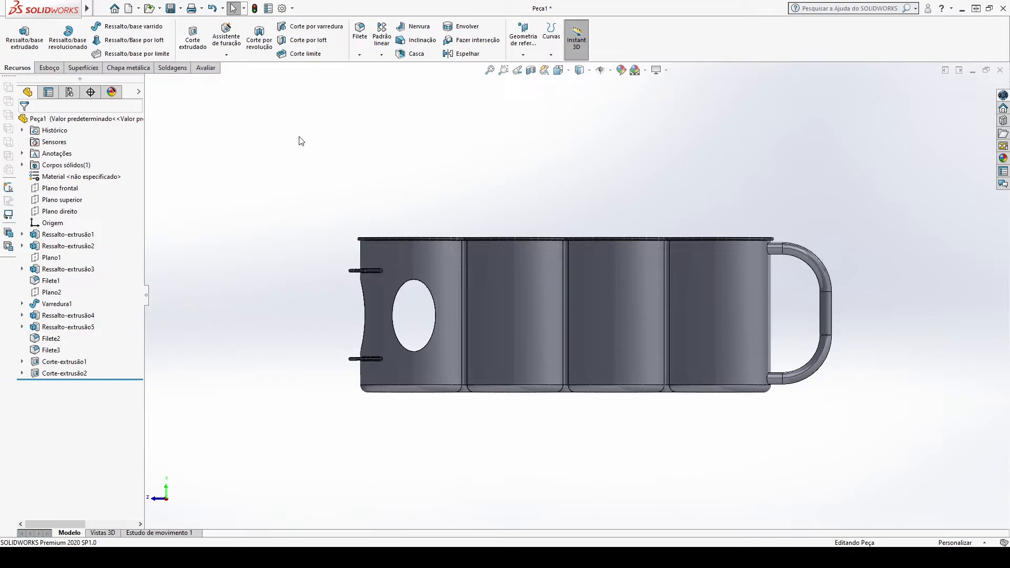
{"action": "left_click", "coordinate": [382, 32]}
{"action": "left_click", "coordinate": [510, 385]}
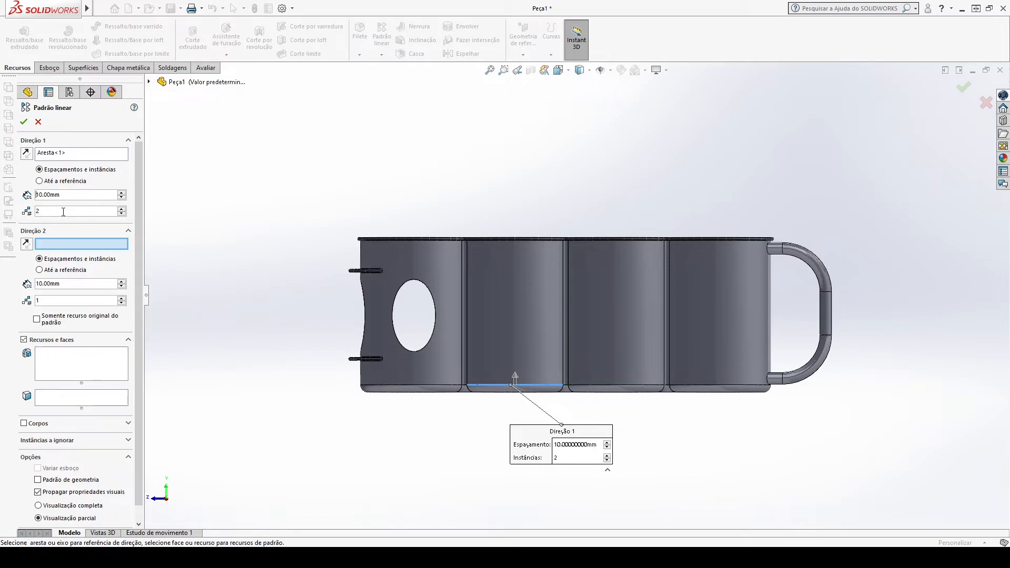
{"action": "left_click", "coordinate": [78, 154]}
{"action": "key", "text": "Delete"}
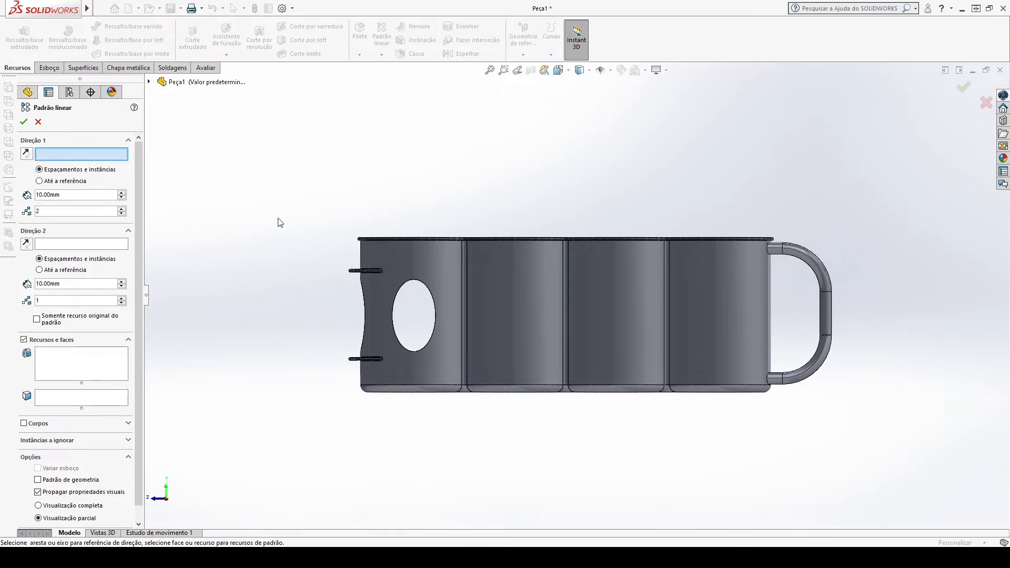
{"action": "left_click", "coordinate": [363, 270]}
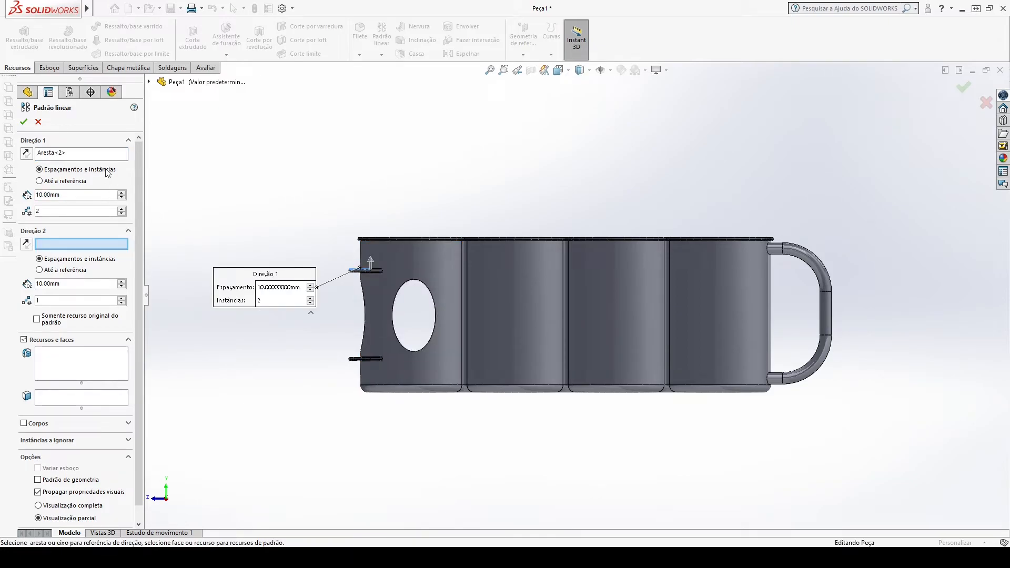
{"action": "left_click", "coordinate": [78, 154]}
{"action": "key", "text": "Delete"}
{"action": "scroll", "coordinate": [458, 392], "scroll_direction": "down", "scroll_amount": 3}
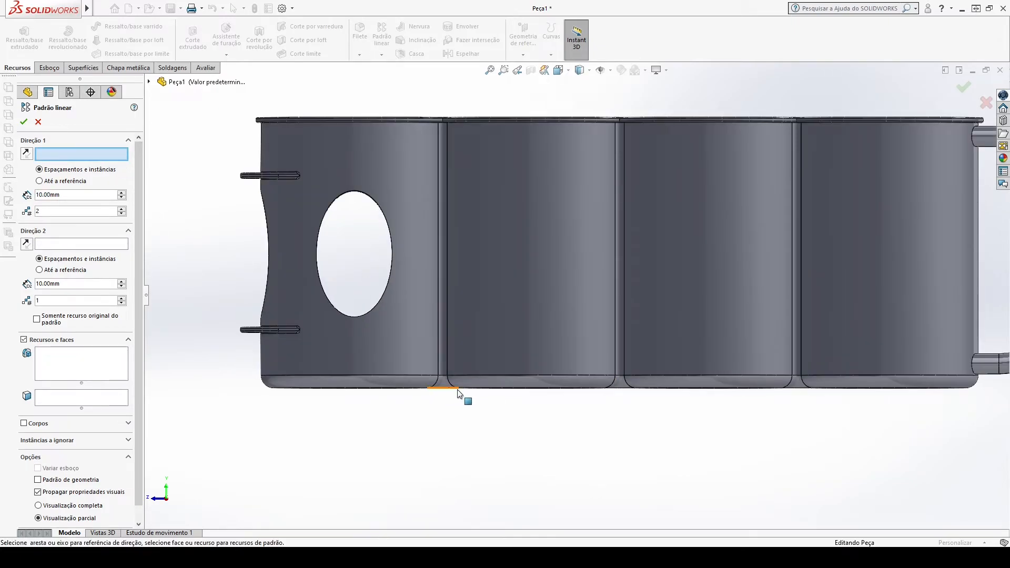
{"action": "middle_click_drag", "start_coordinate": [458, 392], "coordinate": [465, 325]}
{"action": "scroll", "coordinate": [449, 378], "scroll_direction": "up", "scroll_amount": 4}
{"action": "middle_click_drag", "start_coordinate": [652, 293], "coordinate": [653, 271]}
{"action": "left_click", "coordinate": [38, 122]}
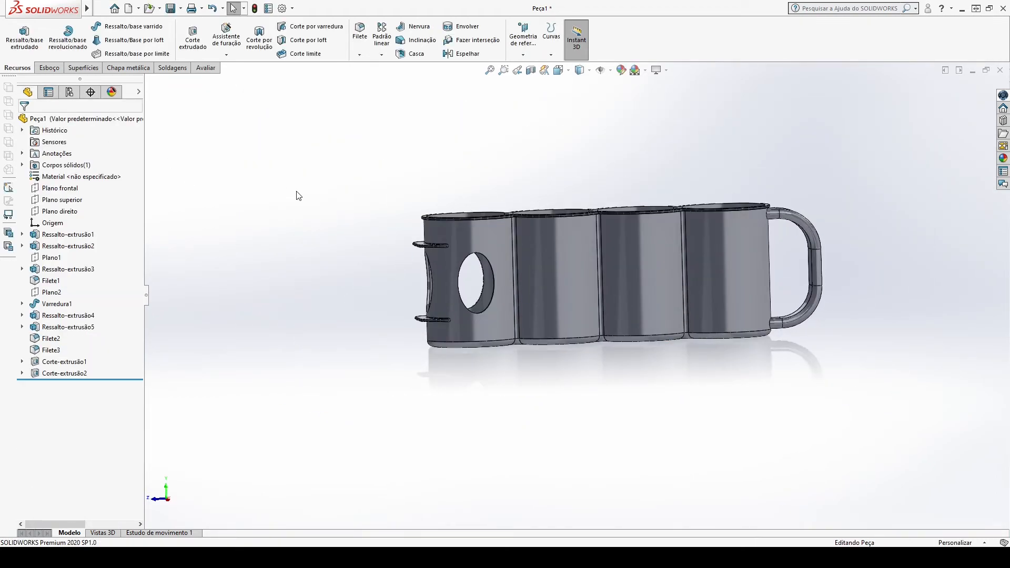
Create a reference axis at the intersection of the right plane and the top plane
{"action": "left_click", "coordinate": [70, 210]}
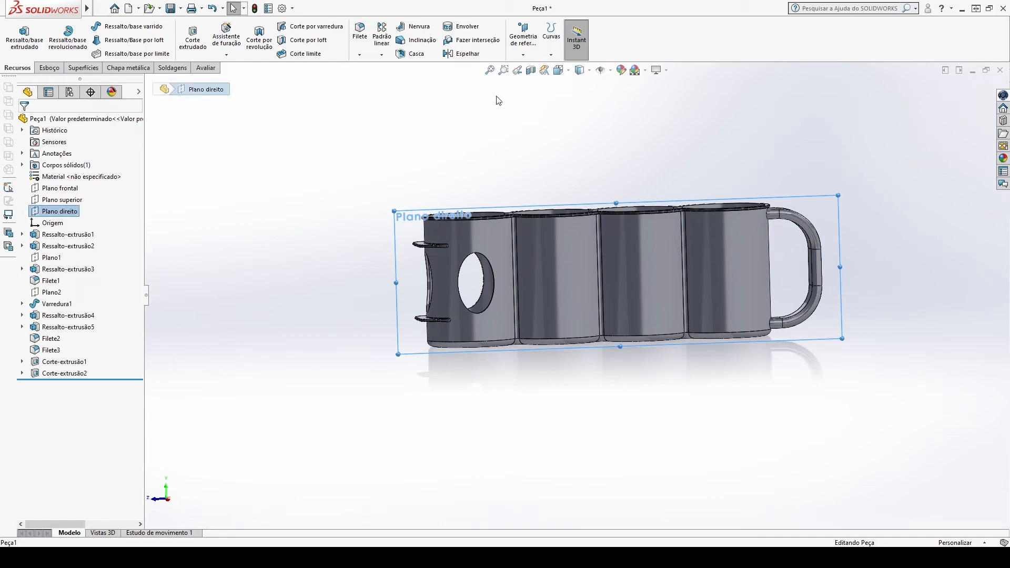
{"action": "left_click", "coordinate": [523, 54]}
{"action": "left_click", "coordinate": [532, 84]}
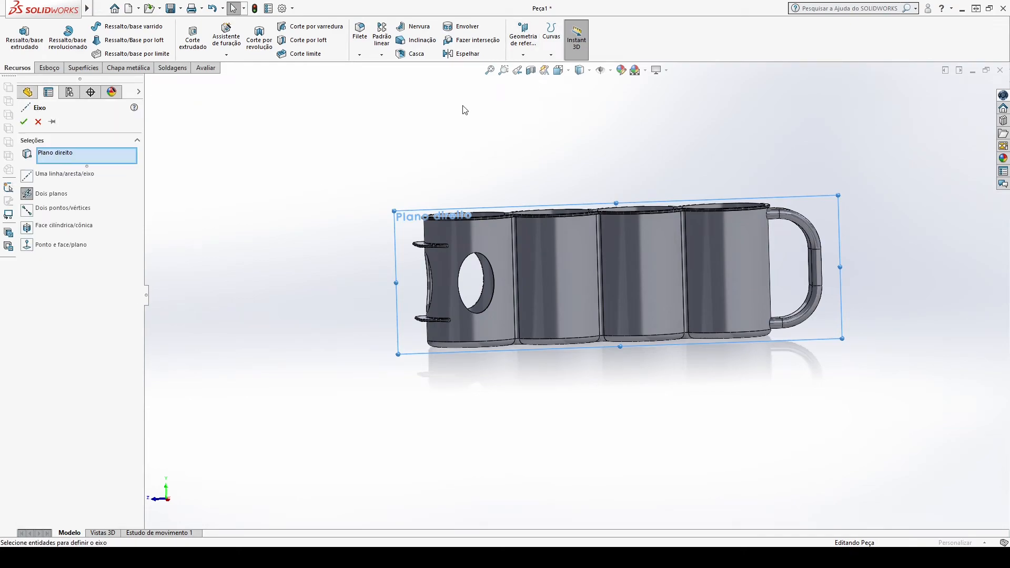
{"action": "left_click", "coordinate": [150, 82]}
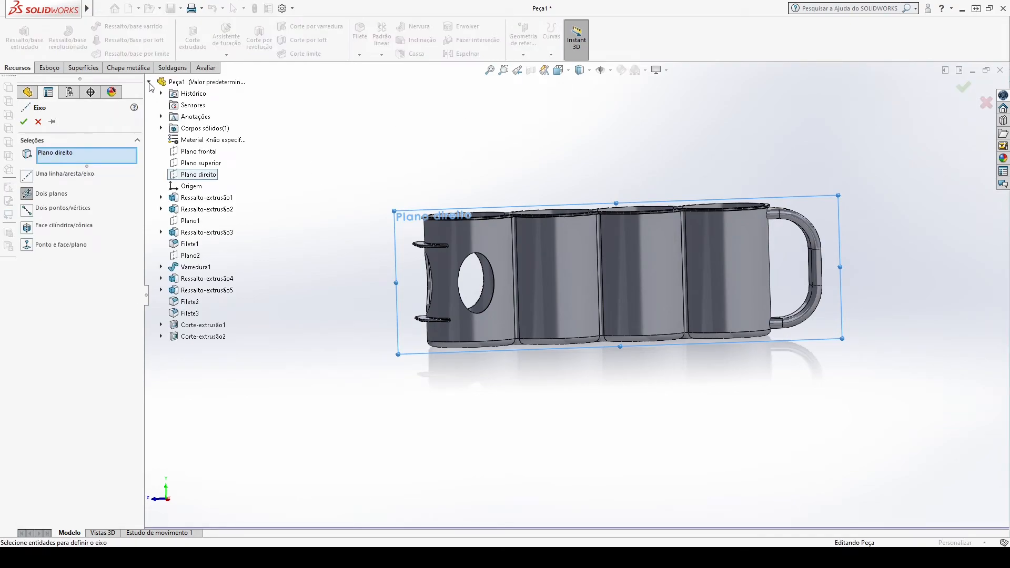
{"action": "left_click", "coordinate": [192, 164]}
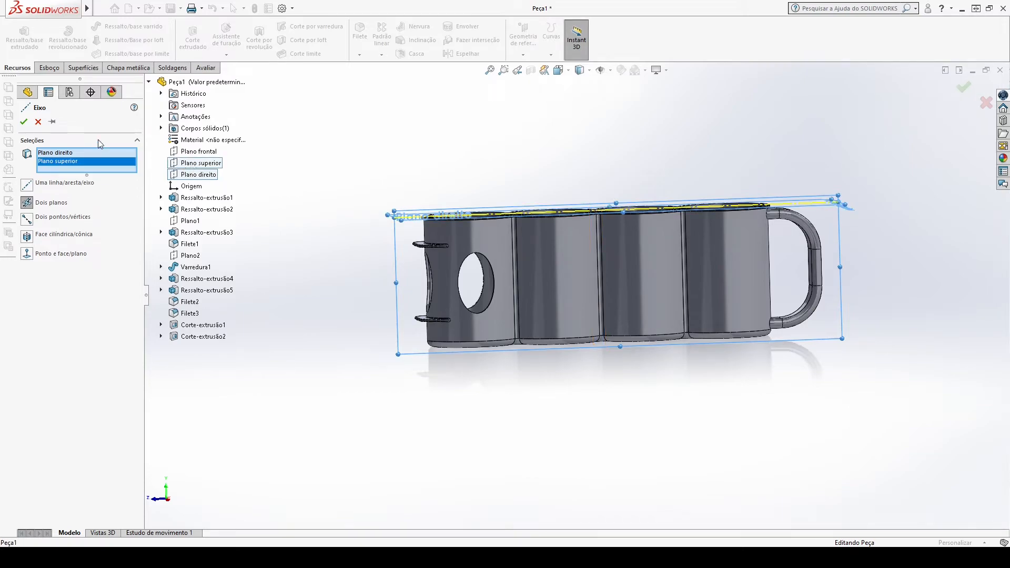
{"action": "left_click", "coordinate": [24, 123]}
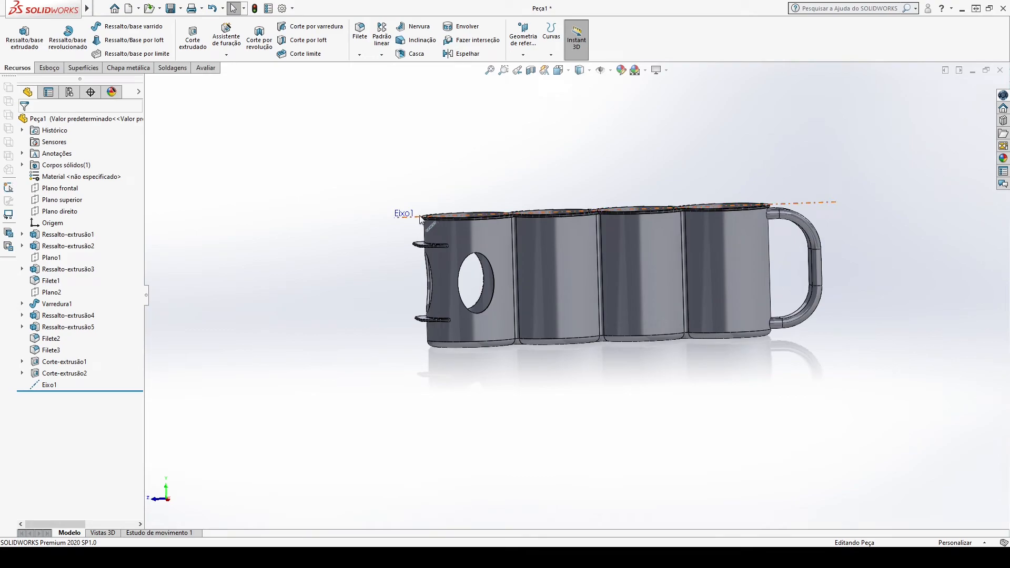
Start a linear pattern of the side elliptical cut, using the reference axis as Direction 1
{"action": "left_click", "coordinate": [381, 37]}
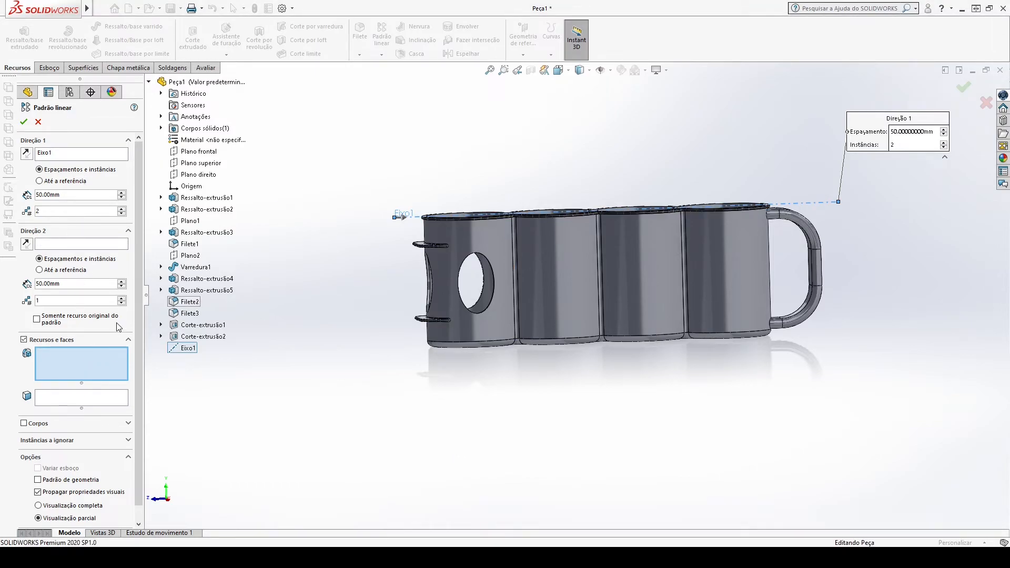
{"action": "left_click", "coordinate": [169, 338]}
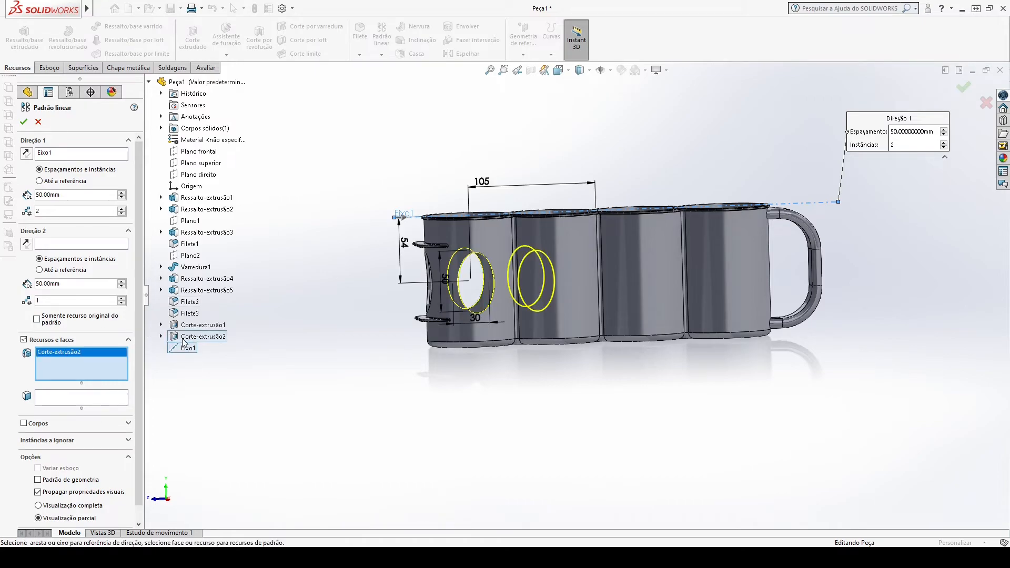
{"action": "left_click", "coordinate": [169, 505]}
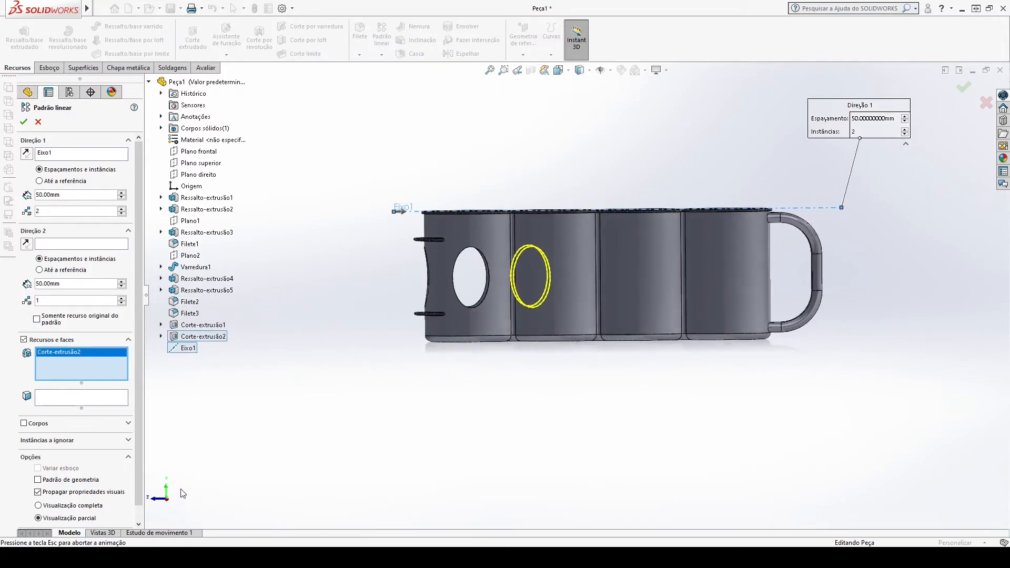
{"action": "scroll", "coordinate": [351, 213], "scroll_direction": "down", "scroll_amount": 3}
{"action": "scroll", "coordinate": [350, 214], "scroll_direction": "up", "scroll_amount": 2}
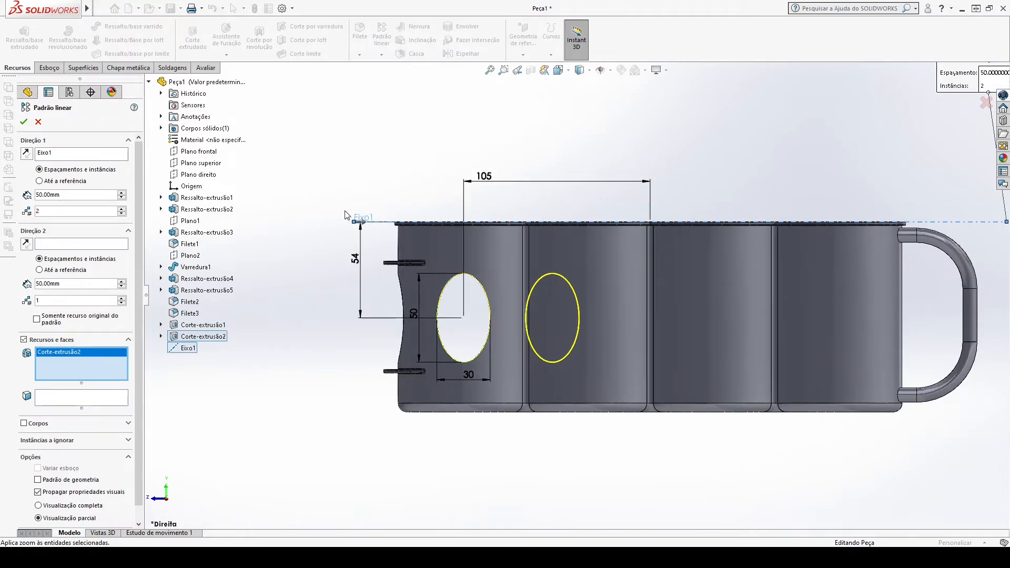
{"action": "scroll", "coordinate": [454, 236], "scroll_direction": "down", "scroll_amount": 2}
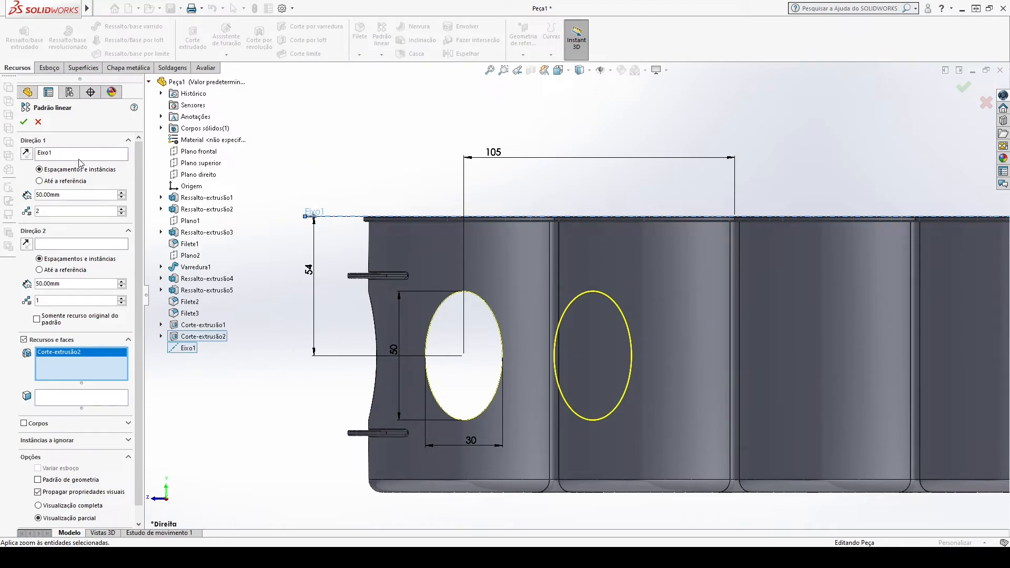
{"action": "scroll", "coordinate": [393, 209], "scroll_direction": "up", "scroll_amount": 2}
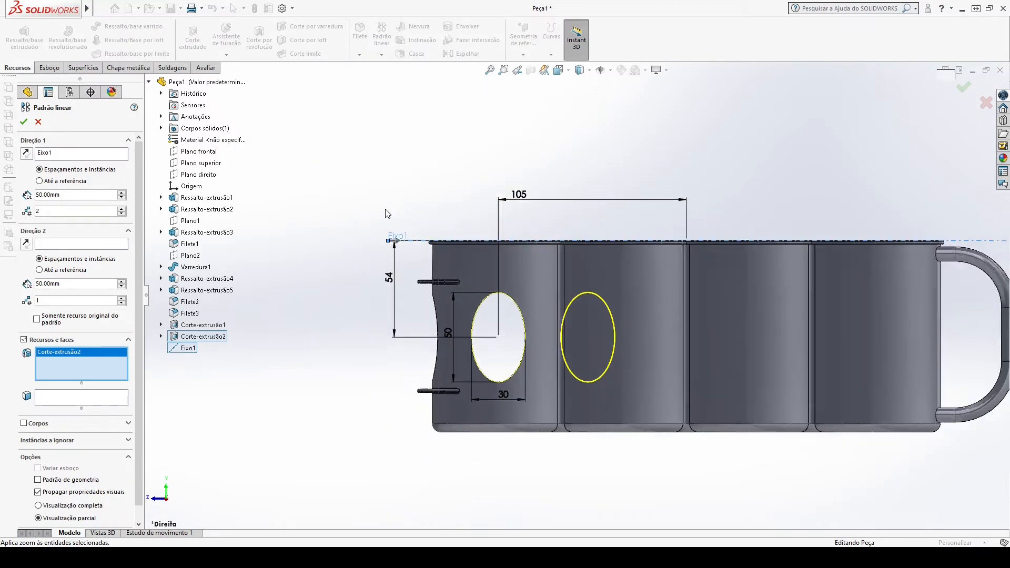
Set the linear pattern of the side elliptical cut to 70 mm spacing with 4 instances and create it
{"action": "double_click", "coordinate": [114, 196]}
{"action": "scroll", "coordinate": [114, 198], "scroll_direction": "up", "scroll_amount": 2}
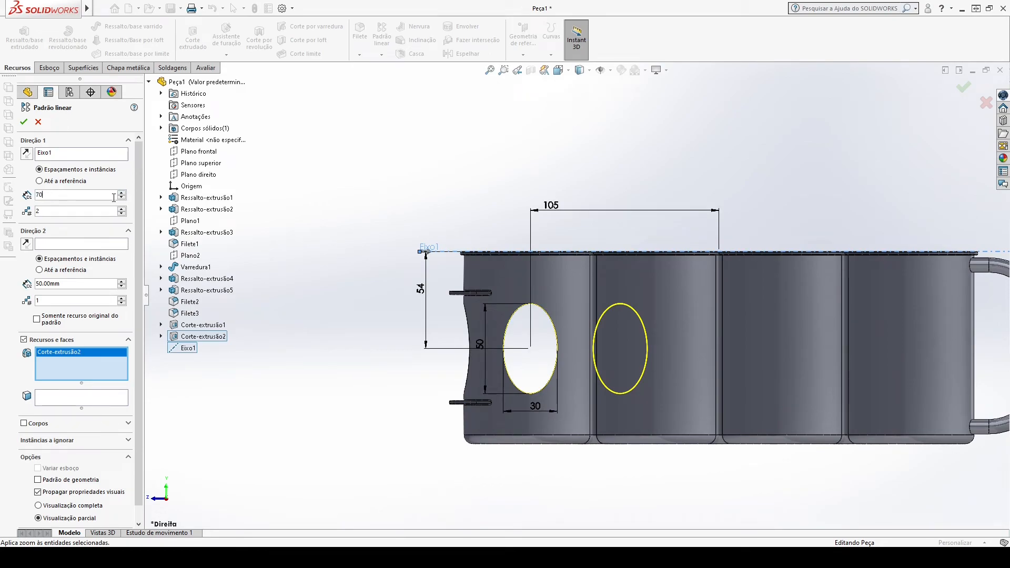
{"action": "left_click", "coordinate": [121, 209]}
{"action": "left_click", "coordinate": [122, 209]}
{"action": "scroll", "coordinate": [713, 306], "scroll_direction": "up", "scroll_amount": 1}
{"action": "scroll", "coordinate": [842, 347], "scroll_direction": "down", "scroll_amount": 2}
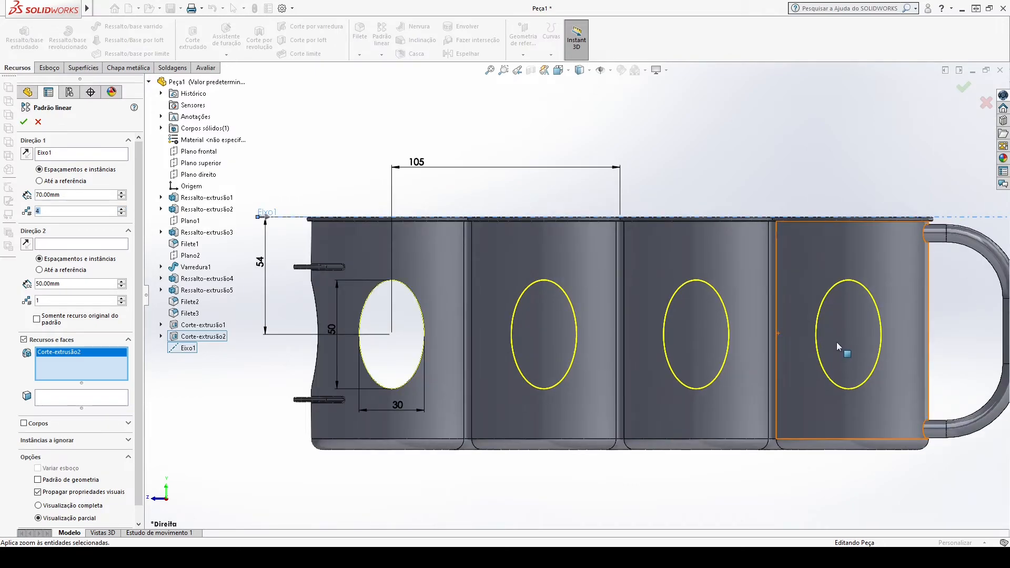
{"action": "scroll", "coordinate": [338, 226], "scroll_direction": "up", "scroll_amount": 3}
{"action": "left_click", "coordinate": [23, 121]}
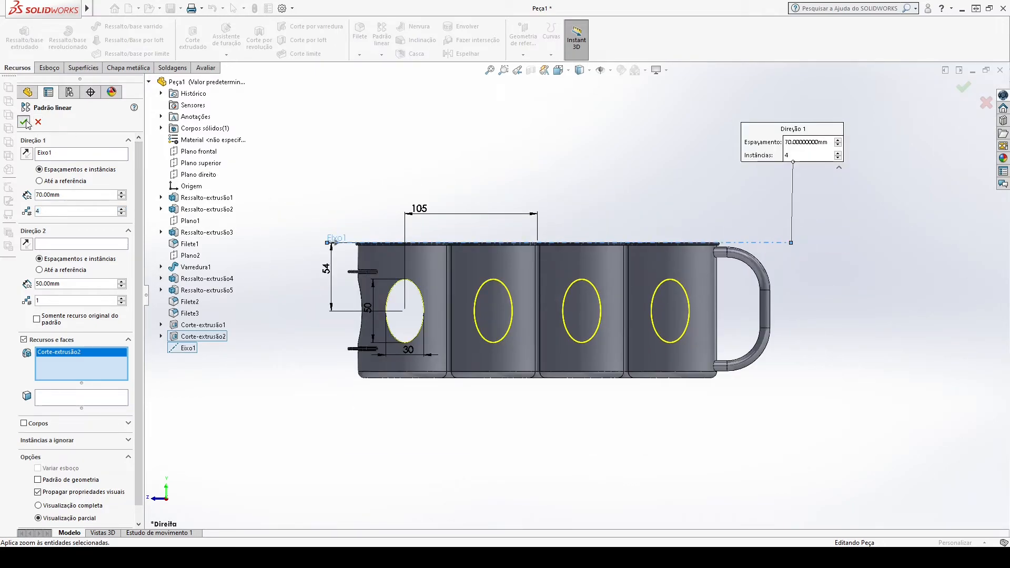
Hide the reference axis used as the pattern direction
{"action": "middle_click_drag", "start_coordinate": [333, 139], "coordinate": [174, 208]}
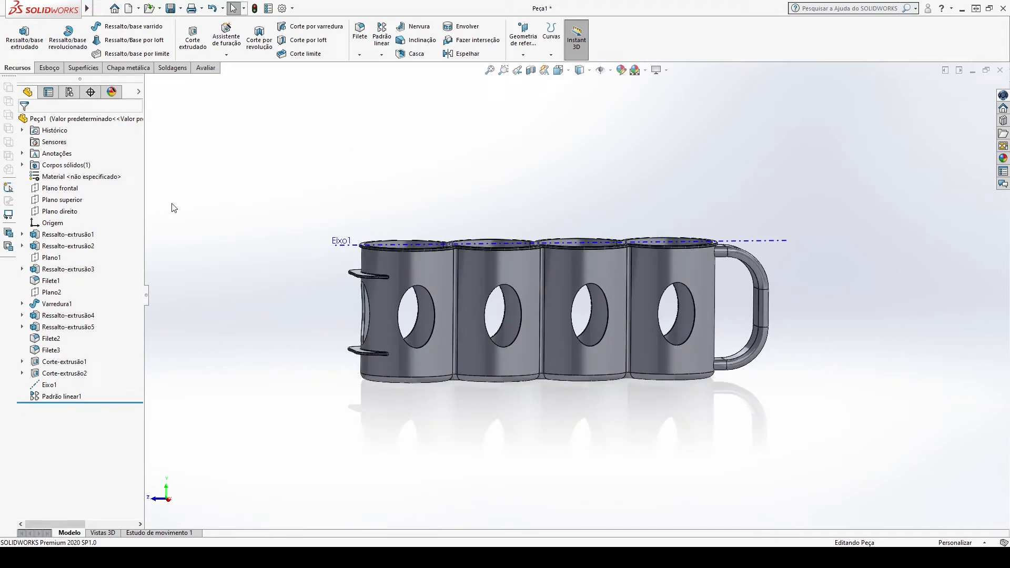
{"action": "left_click", "coordinate": [43, 386]}
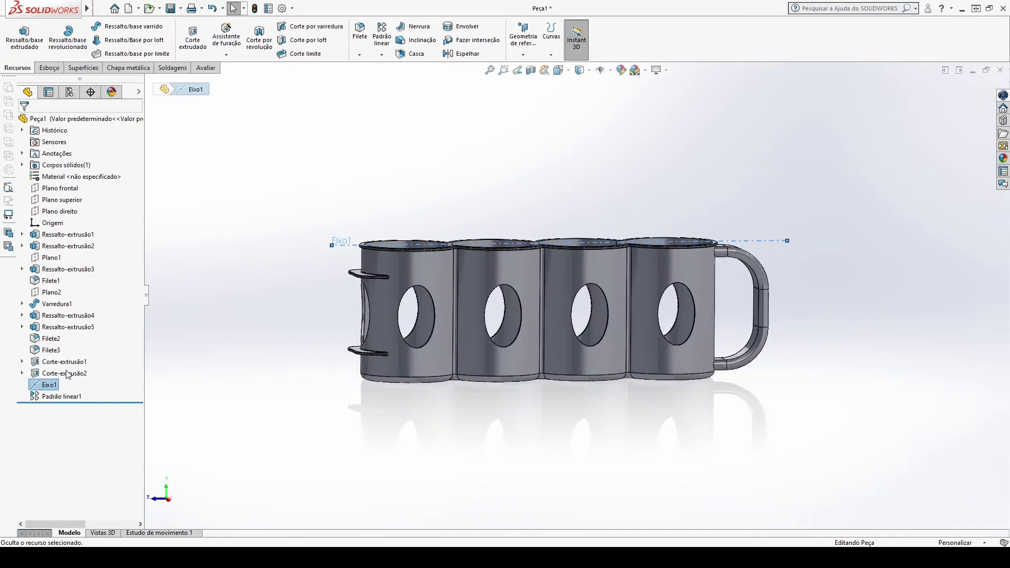
{"action": "left_click", "coordinate": [67, 374]}
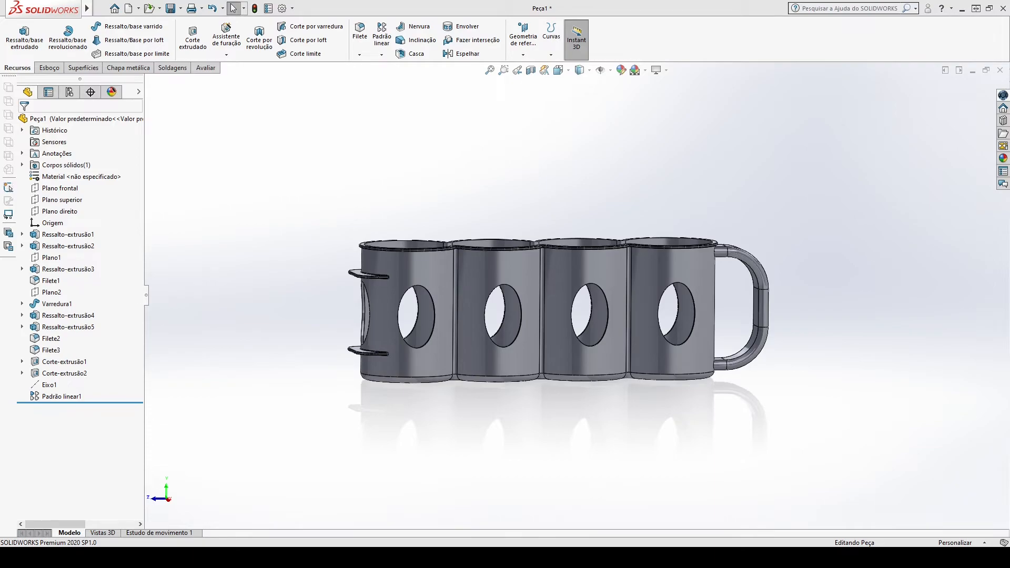
Sketch a circle about 43 mm in diameter on the bottom face of the base, centred on the bracket-end cylinder
{"action": "middle_click_drag", "start_coordinate": [363, 368], "coordinate": [368, 236]}
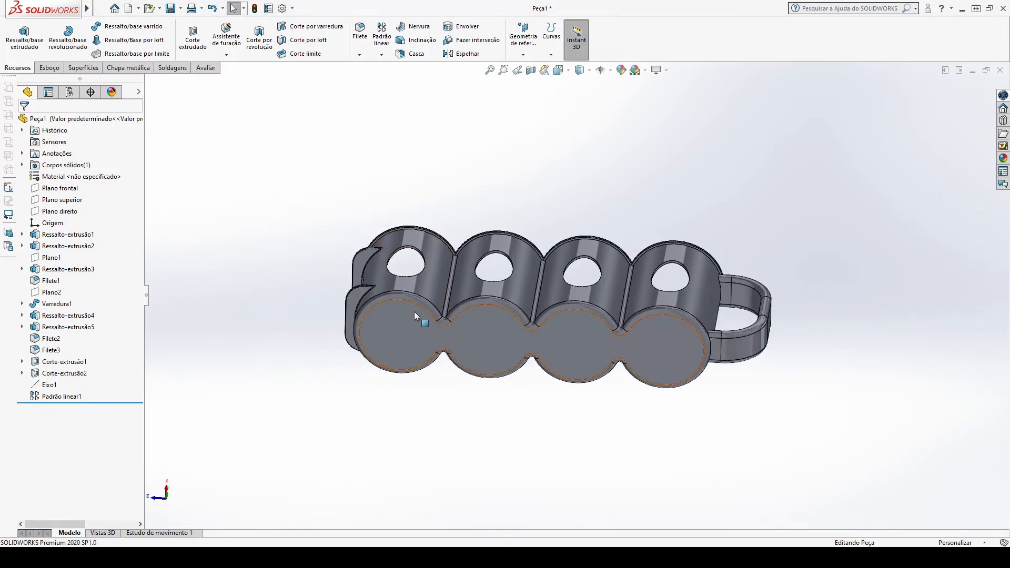
{"action": "left_click", "coordinate": [415, 312]}
{"action": "left_click", "coordinate": [457, 295]}
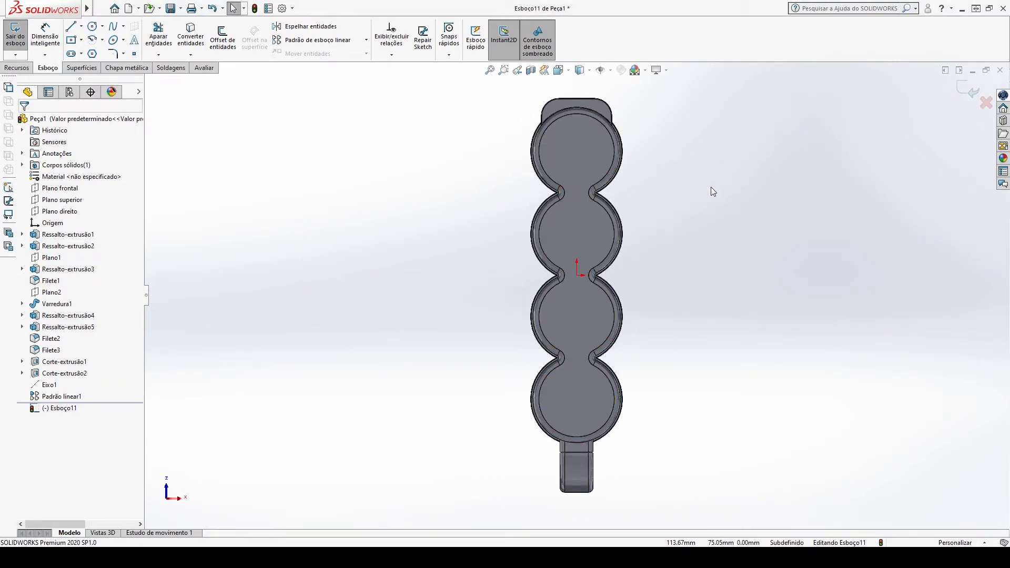
{"action": "key", "text": "c"}
{"action": "left_click", "coordinate": [576, 151]}
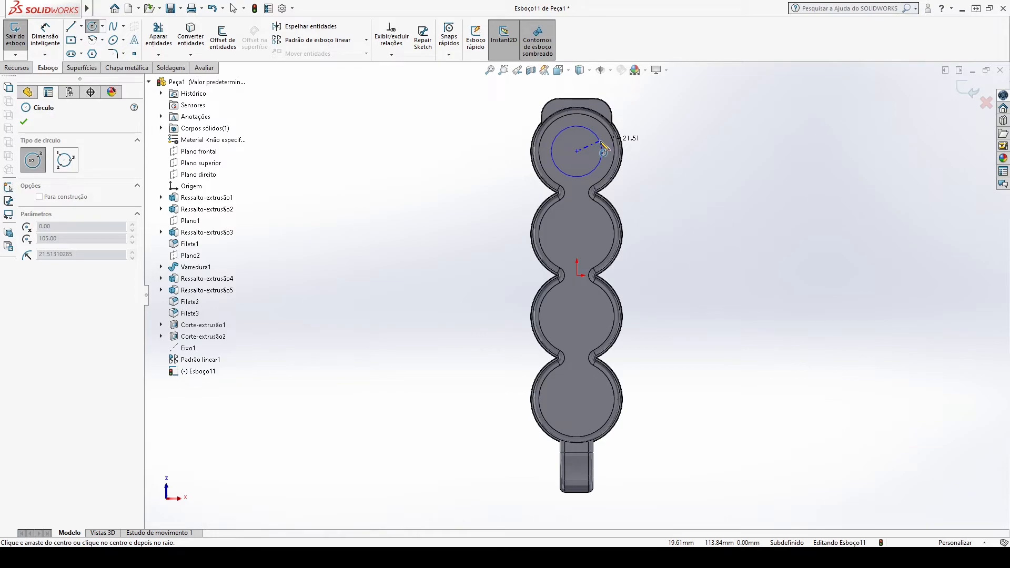
{"action": "left_click", "coordinate": [601, 142]}
Set the bottom circle's diameter to 40 mm and exit the sketch
{"action": "key", "text": "Escape"}
{"action": "key", "text": "d"}
{"action": "left_click", "coordinate": [608, 156]}
{"action": "left_click", "coordinate": [662, 160]}
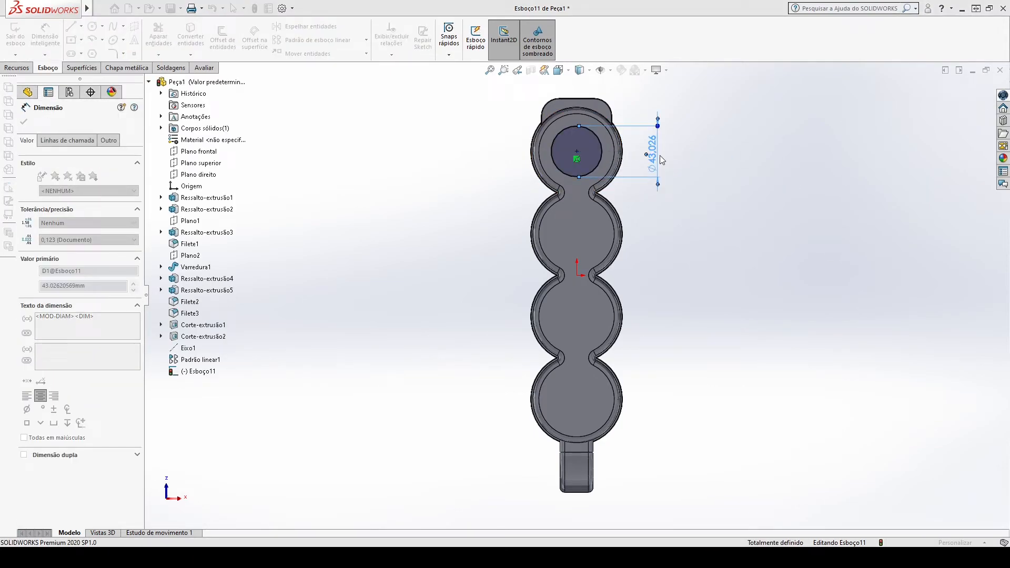
{"action": "type", "text": "40"}
{"action": "key", "text": "Return"}
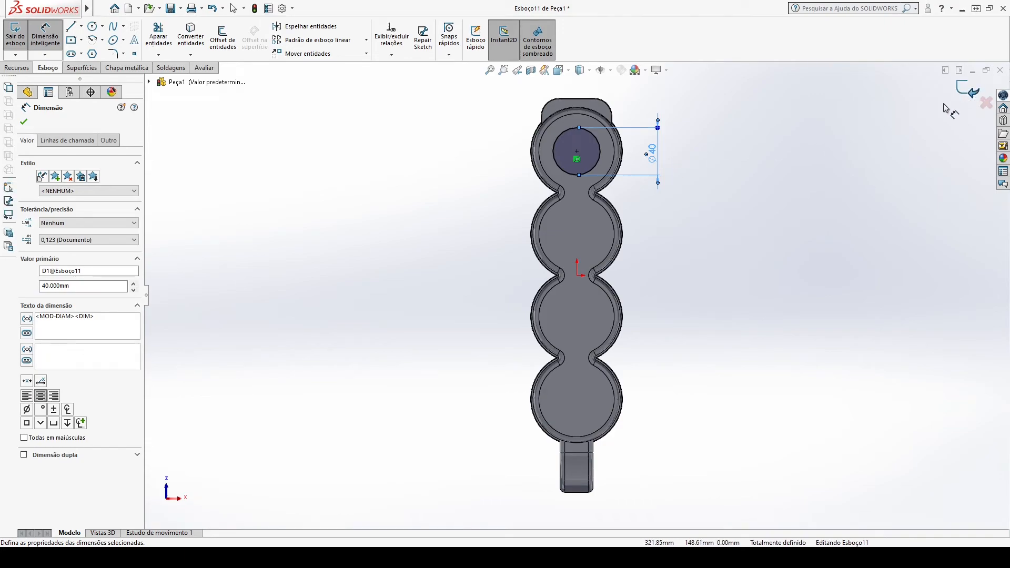
{"action": "key", "text": "Escape"}
{"action": "left_click", "coordinate": [967, 89]}
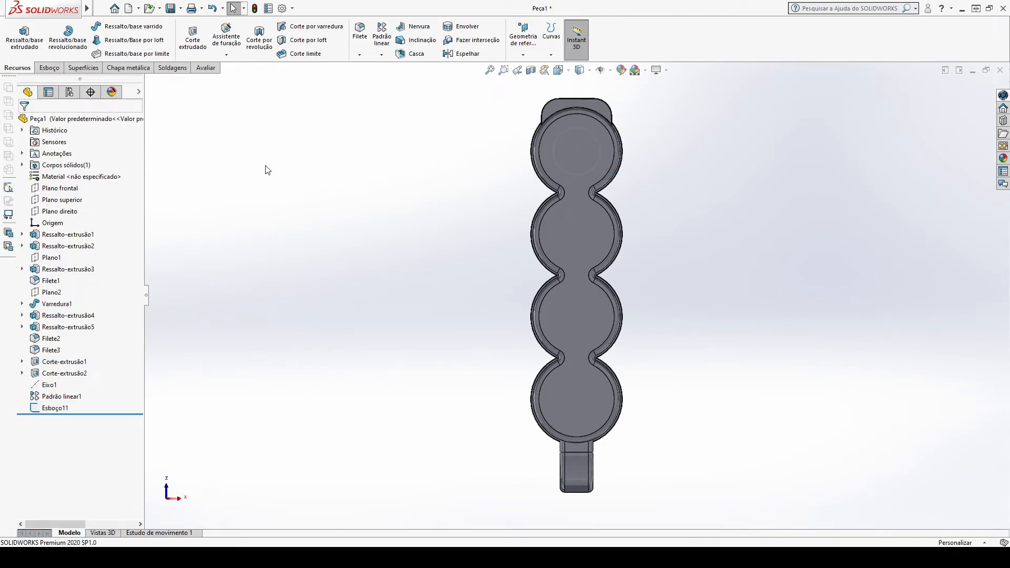
Cut-extrude the 40 mm circle with a blind depth of 2 mm through the base of the end cylinder
{"action": "left_click", "coordinate": [54, 408]}
{"action": "left_click", "coordinate": [200, 55]}
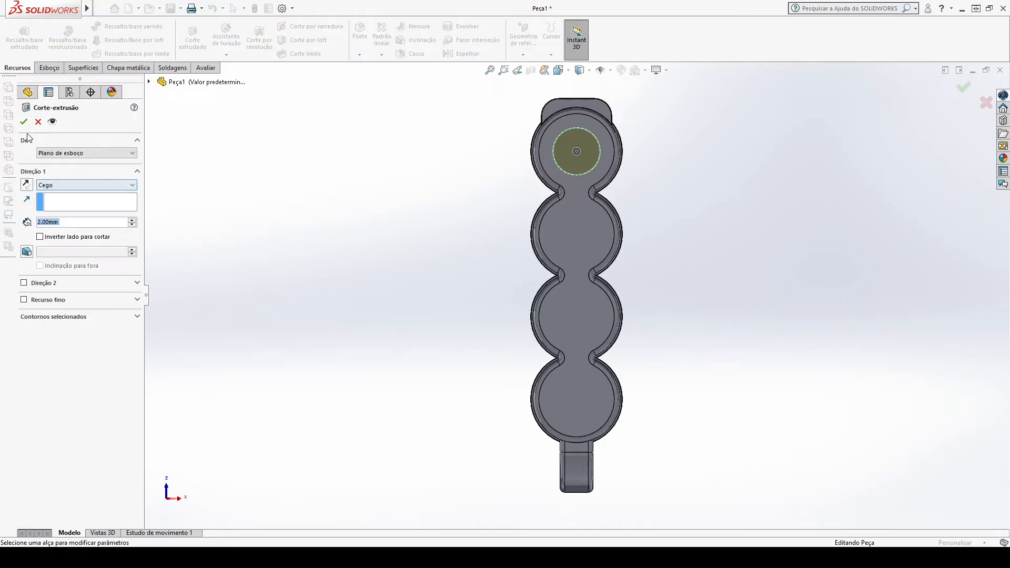
{"action": "left_click", "coordinate": [24, 122]}
{"action": "middle_click_drag", "start_coordinate": [781, 191], "coordinate": [747, 231]}
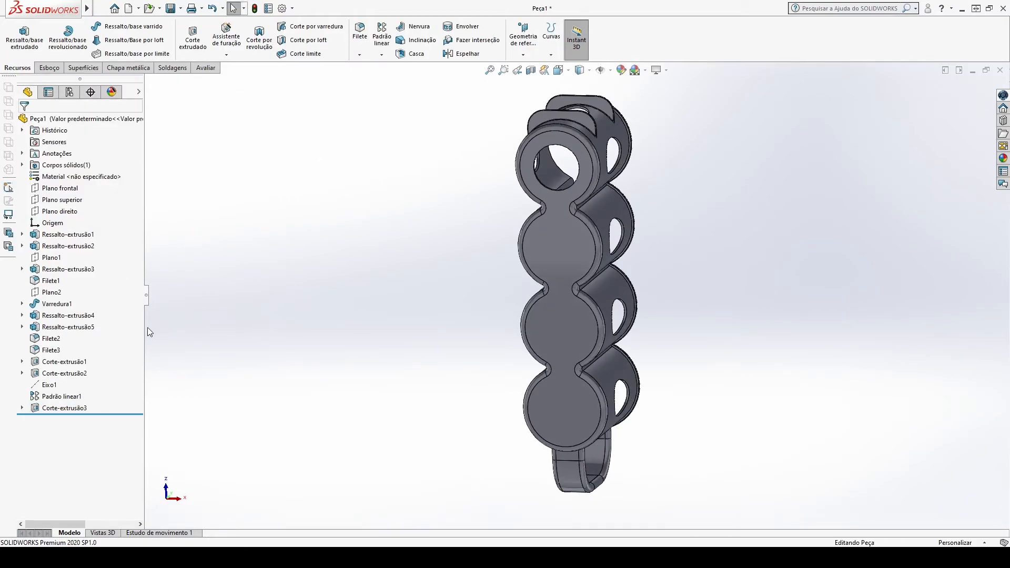
Reorder the circular base cut ahead of the linear pattern and add it to the pattern's features
{"action": "left_click", "coordinate": [73, 410]}
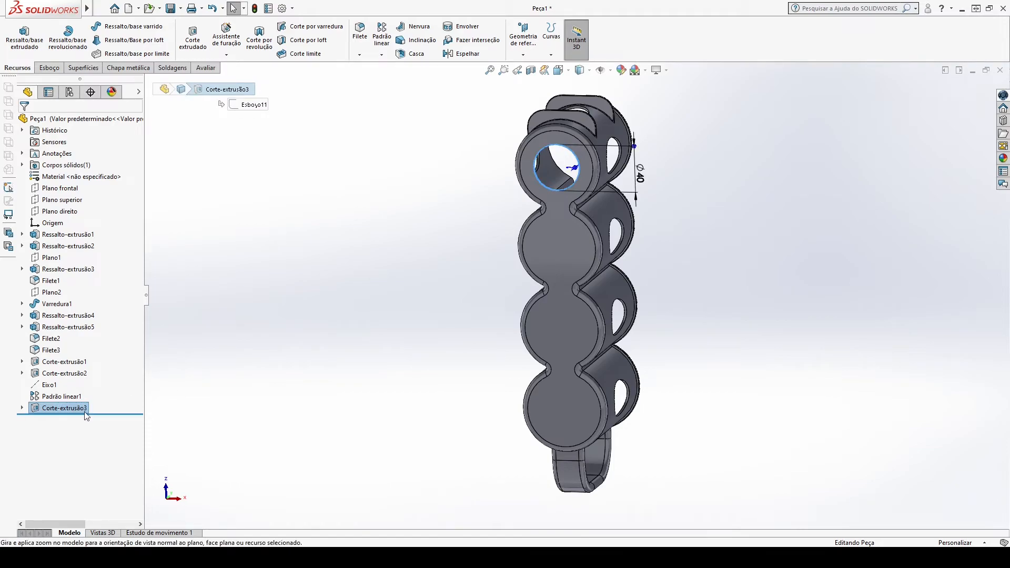
{"action": "left_click_drag", "start_coordinate": [78, 412], "coordinate": [78, 394]}
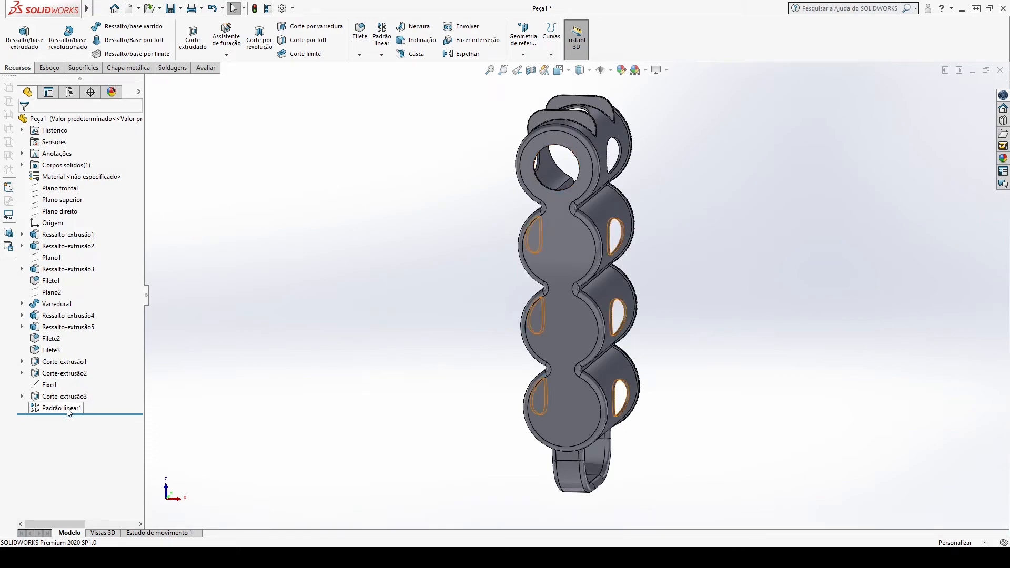
{"action": "left_click", "coordinate": [66, 408]}
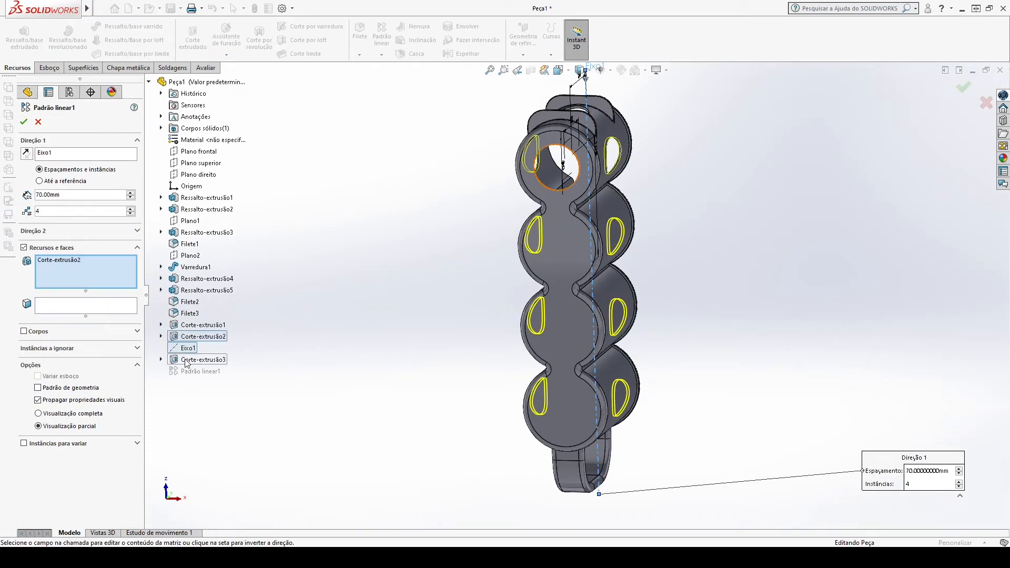
{"action": "left_click", "coordinate": [186, 361]}
{"action": "middle_click_drag", "start_coordinate": [736, 328], "coordinate": [791, 293]}
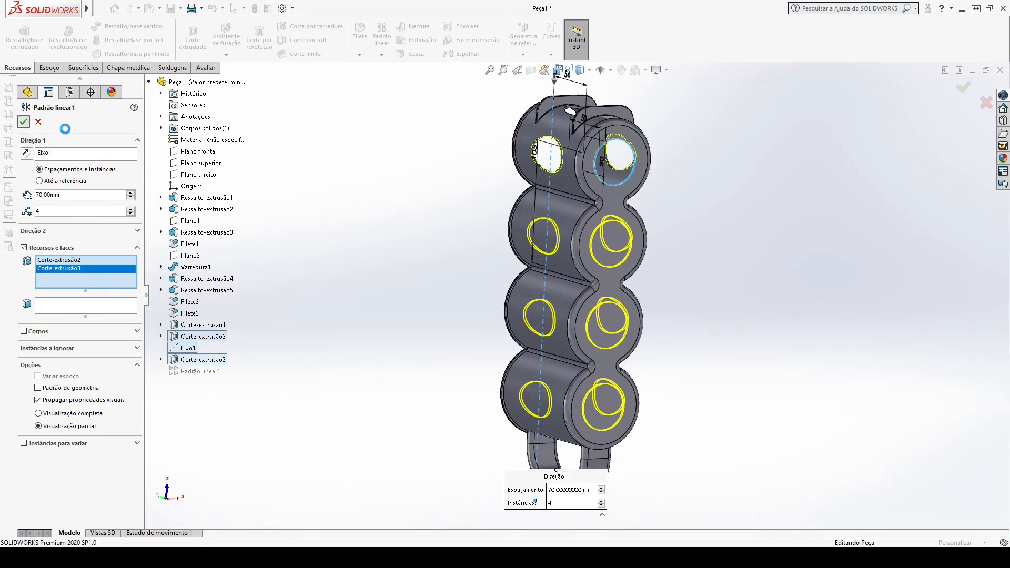
{"action": "left_click", "coordinate": [26, 123]}
{"action": "middle_click_drag", "start_coordinate": [484, 367], "coordinate": [364, 284]}
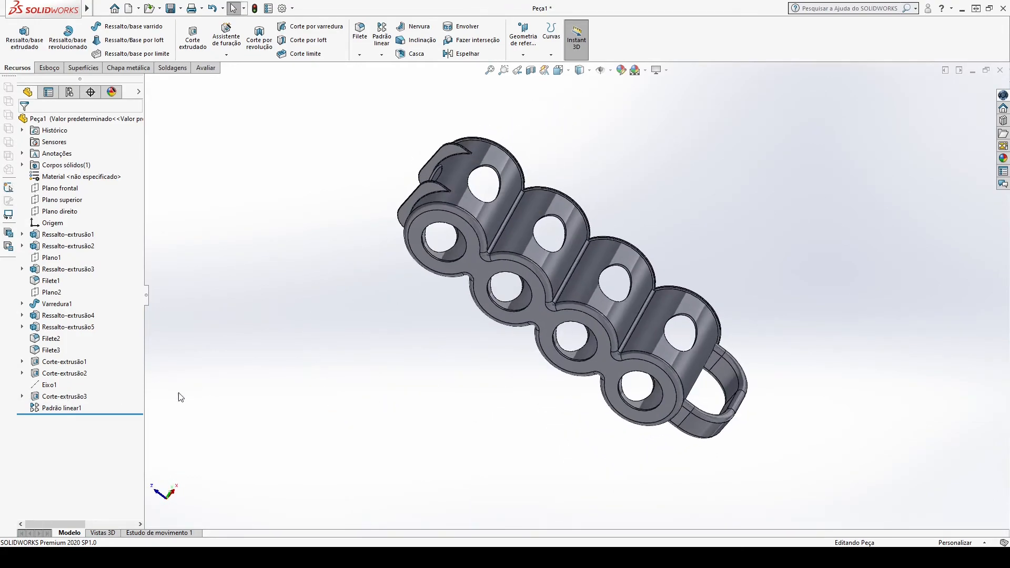
Examine the patterned base and side openings and the linear pattern's feature list, then return to the isometric view
{"action": "left_click", "coordinate": [62, 408]}
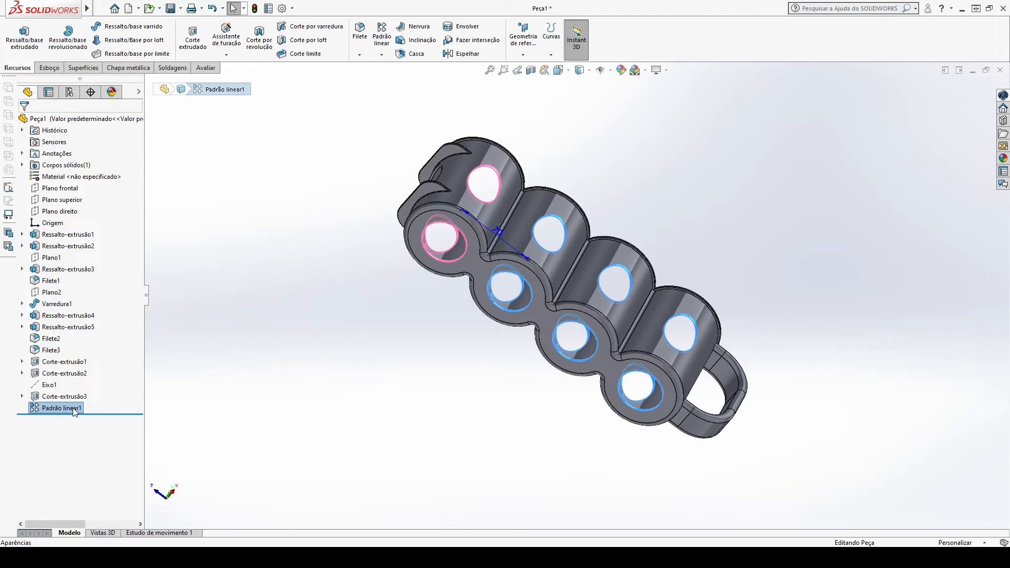
{"action": "left_click", "coordinate": [382, 359]}
{"action": "middle_click_drag", "start_coordinate": [527, 308], "coordinate": [562, 255]}
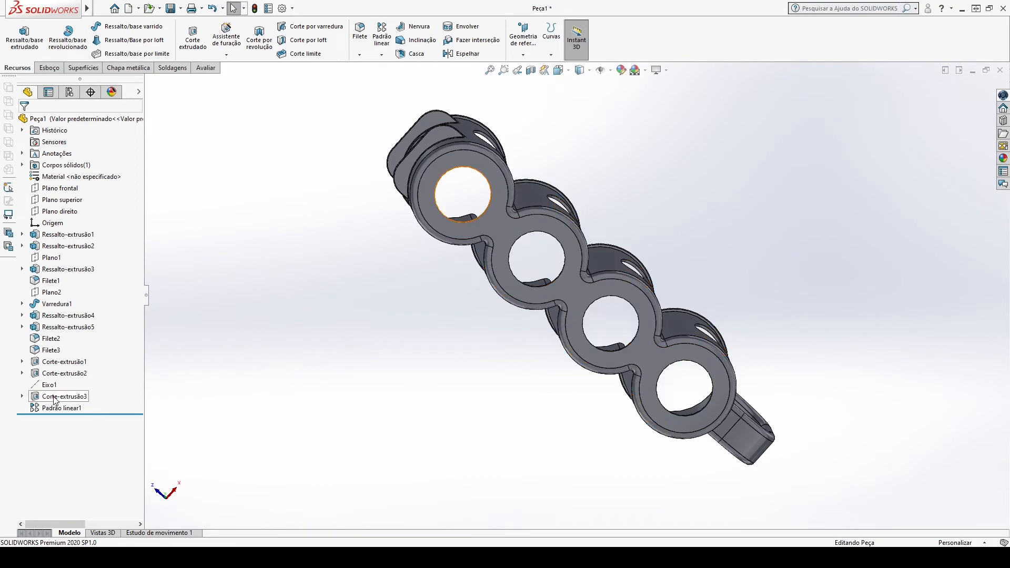
{"action": "middle_click_drag", "start_coordinate": [458, 223], "coordinate": [491, 299]}
{"action": "scroll", "coordinate": [408, 213], "scroll_direction": "down", "scroll_amount": 3}
{"action": "middle_click", "coordinate": [455, 233]}
{"action": "left_click", "coordinate": [76, 409]}
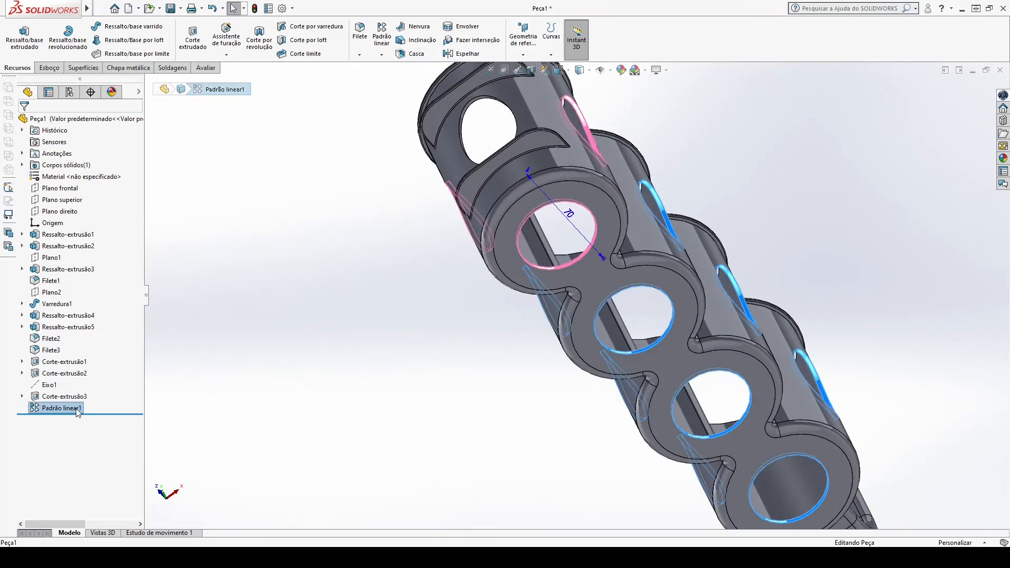
{"action": "left_click", "coordinate": [84, 380]}
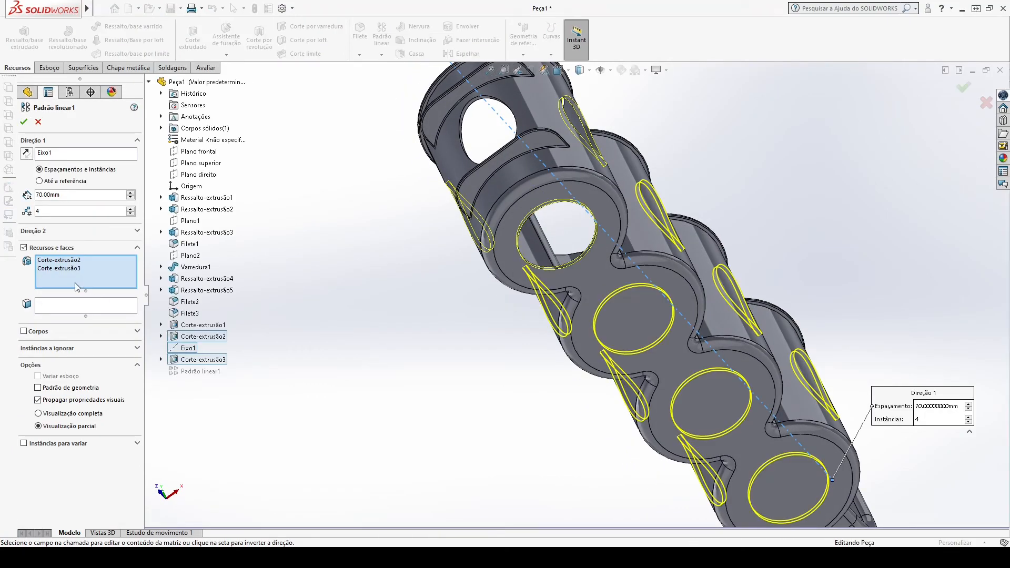
{"action": "left_click", "coordinate": [39, 123]}
{"action": "key", "text": "ctrl+7"}
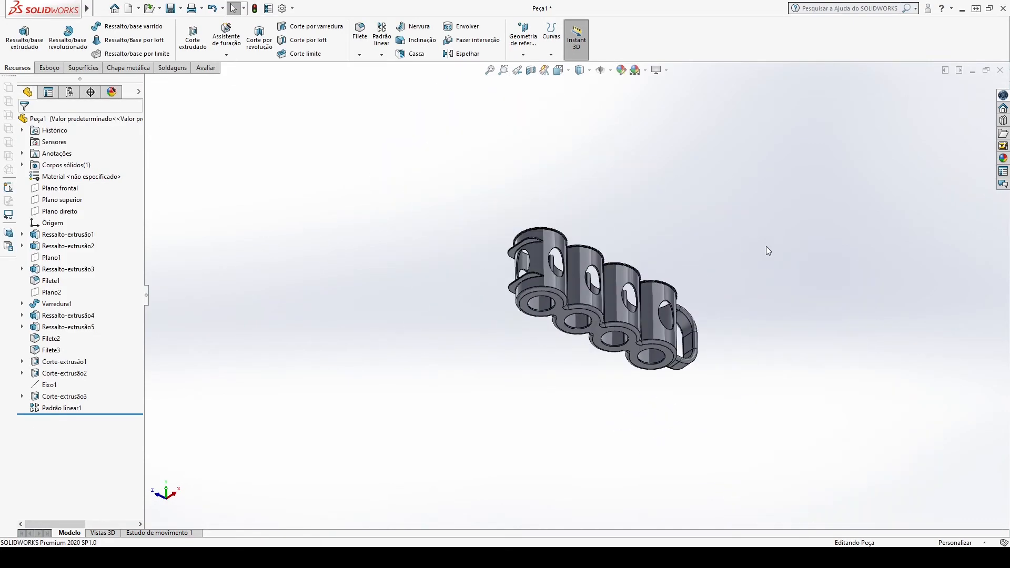
{"action": "key", "text": "ctrl+7"}
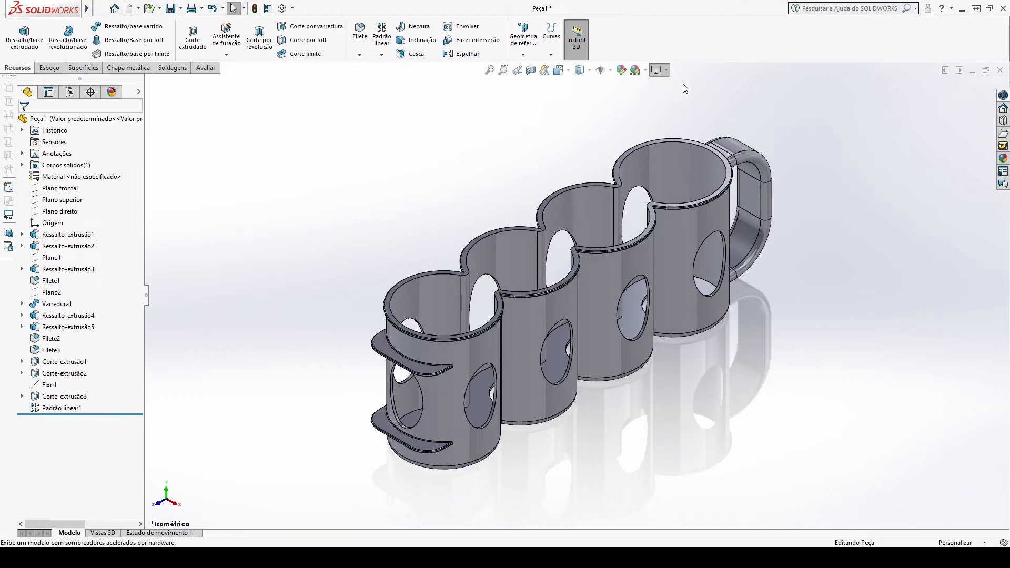
{"action": "left_click", "coordinate": [657, 70]}
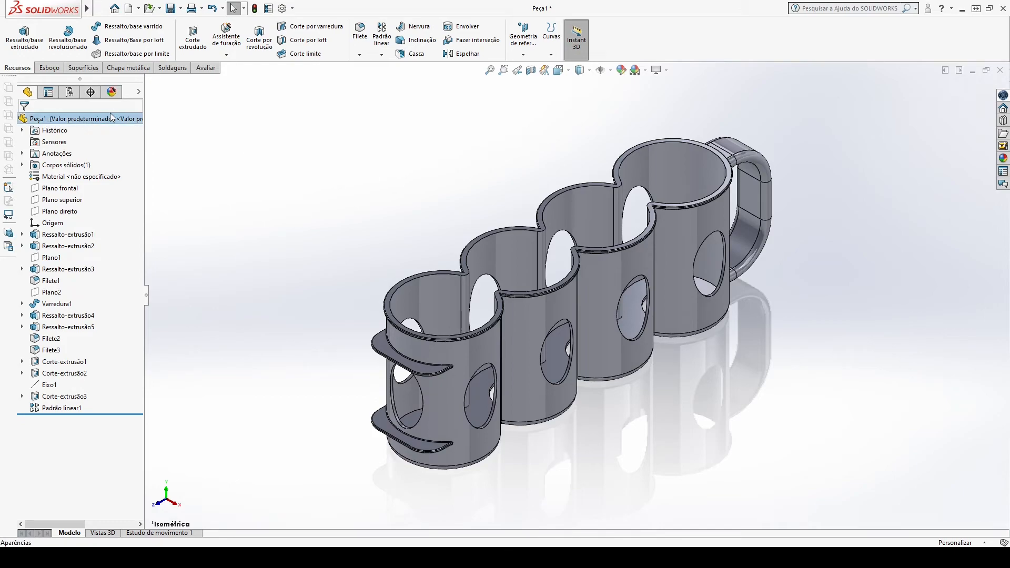
Apply a blue colour of RGB 63, 174, 255 to the whole part
{"action": "left_click", "coordinate": [130, 131]}
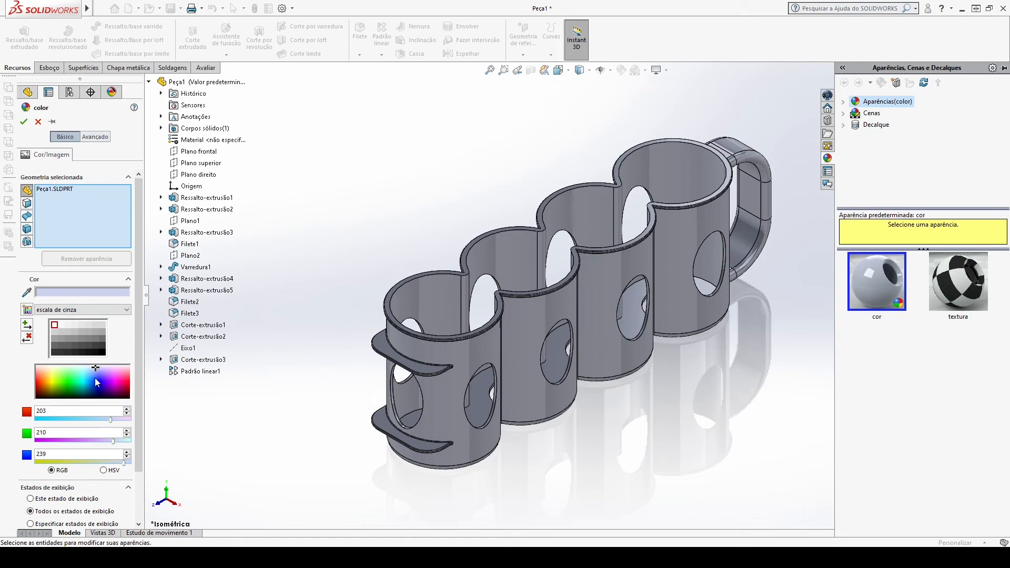
{"action": "left_click", "coordinate": [93, 378]}
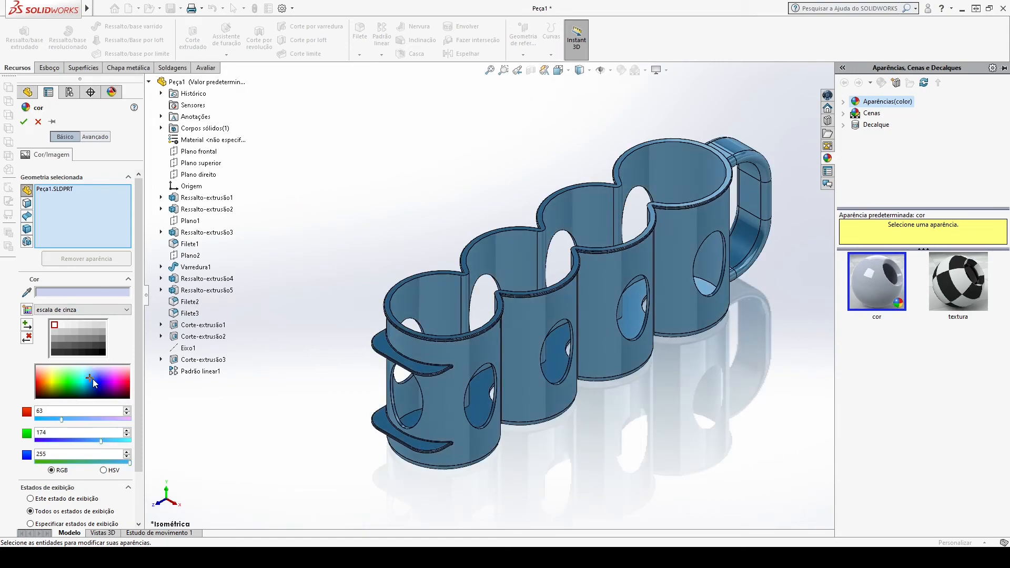
{"action": "left_click", "coordinate": [24, 121]}
{"action": "middle_click_drag", "start_coordinate": [324, 245], "coordinate": [428, 244]}
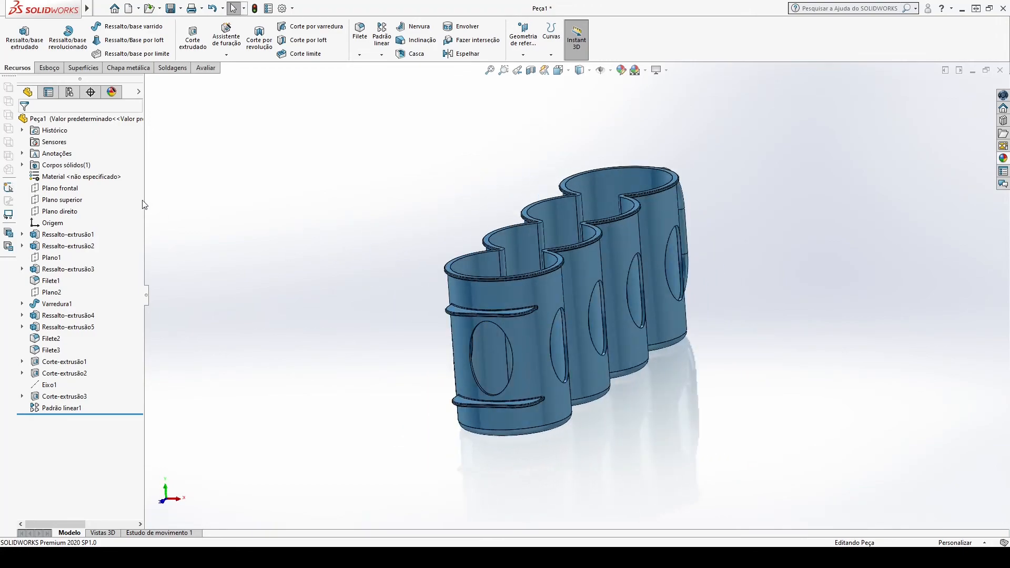
{"action": "left_click", "coordinate": [84, 179]}
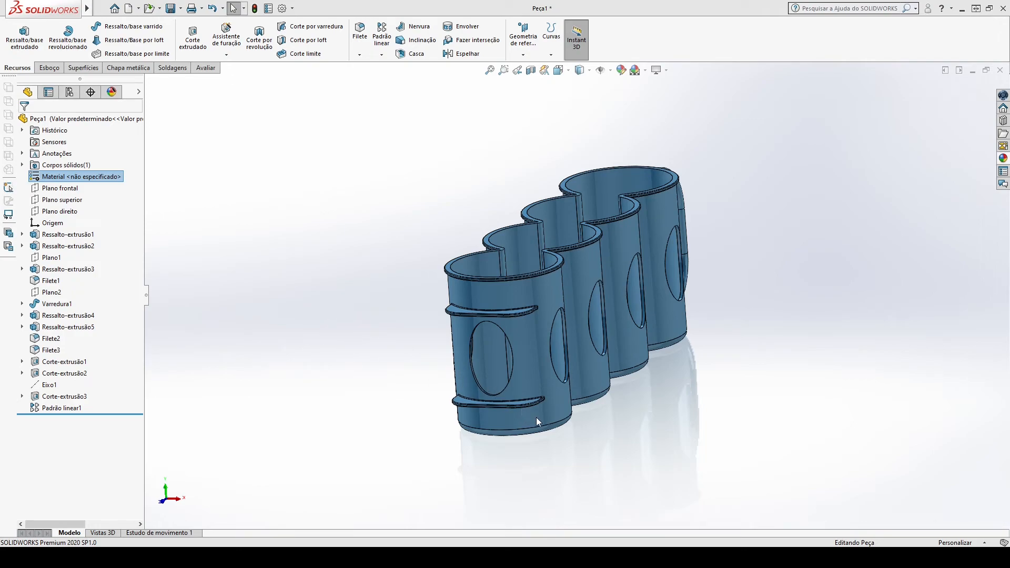
{"action": "middle_click_drag", "start_coordinate": [259, 266], "coordinate": [902, 197]}
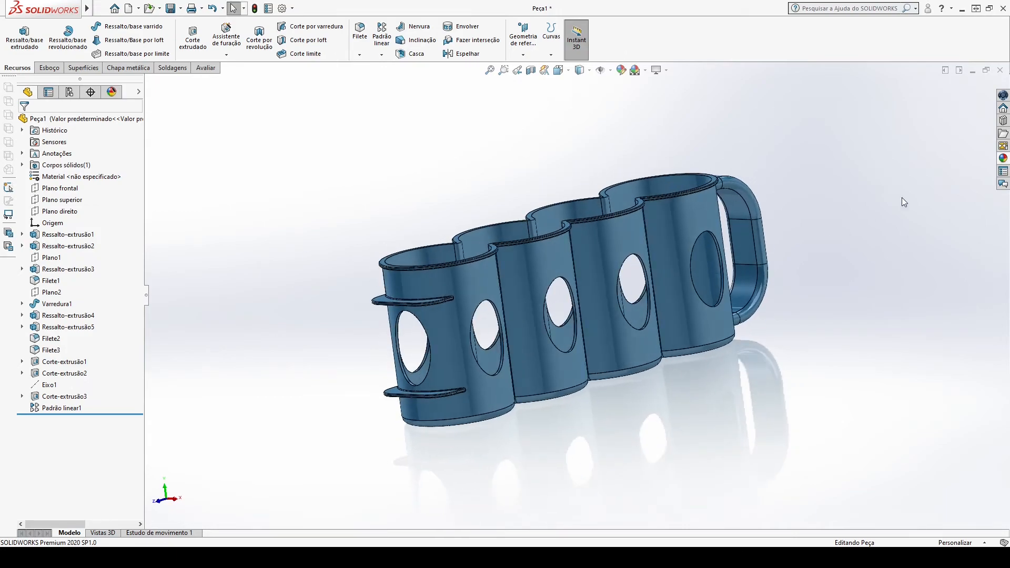
Try to apply the blue high-gloss plastic appearance from the plastics library to the model
{"action": "left_click", "coordinate": [1003, 159]}
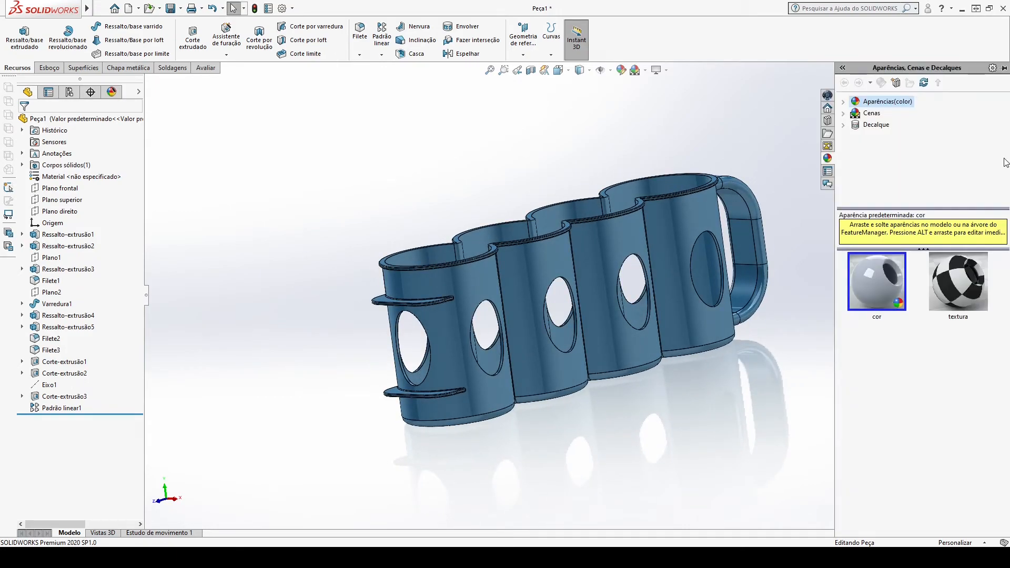
{"action": "left_click", "coordinate": [845, 101]}
{"action": "left_click", "coordinate": [856, 113]}
{"action": "left_click", "coordinate": [903, 113]}
{"action": "scroll", "coordinate": [957, 435], "scroll_direction": "down", "scroll_amount": 3}
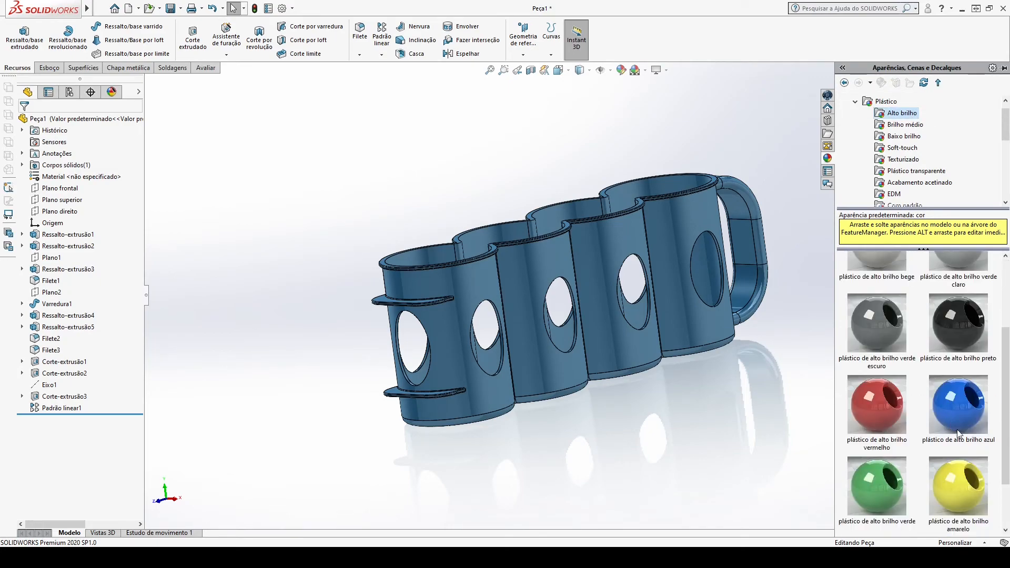
{"action": "left_click_drag", "start_coordinate": [969, 398], "coordinate": [710, 330]}
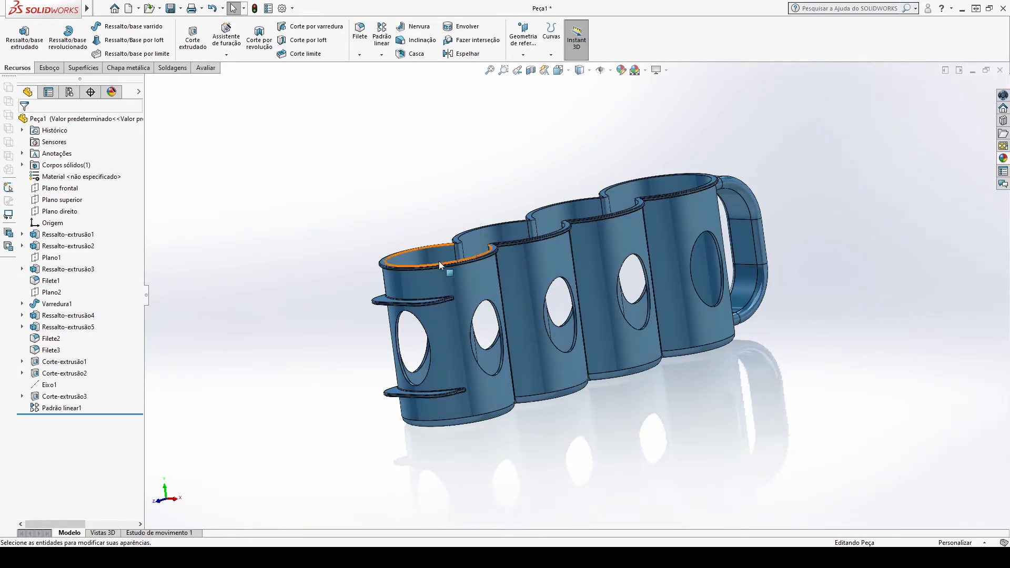
{"action": "middle_click_drag", "start_coordinate": [444, 262], "coordinate": [377, 299]}
Remove the blue appearance from the whole part
{"action": "left_click", "coordinate": [123, 119]}
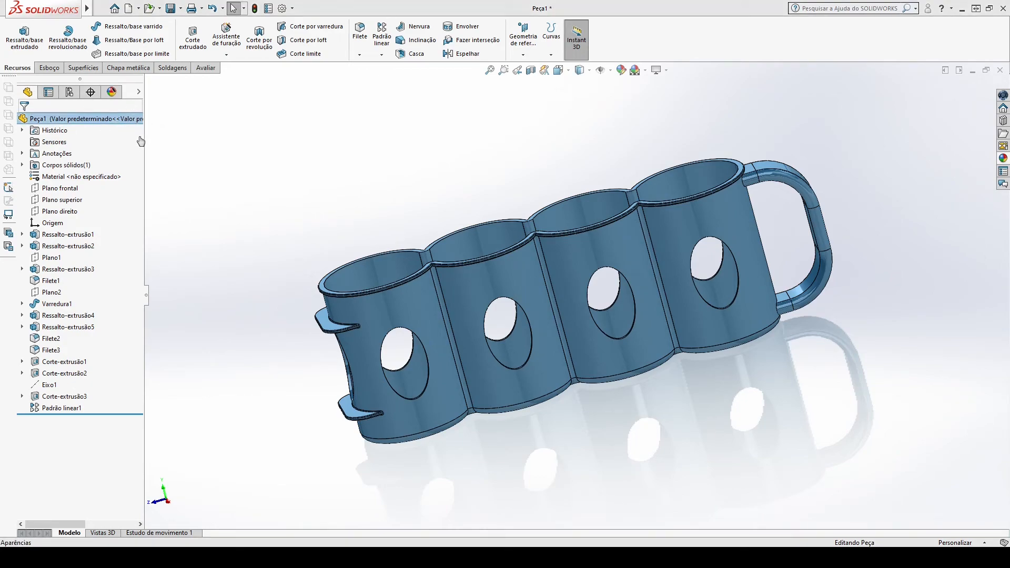
{"action": "left_click", "coordinate": [1003, 157]}
{"action": "left_click_drag", "start_coordinate": [935, 407], "coordinate": [119, 104]}
{"action": "left_click", "coordinate": [120, 111]}
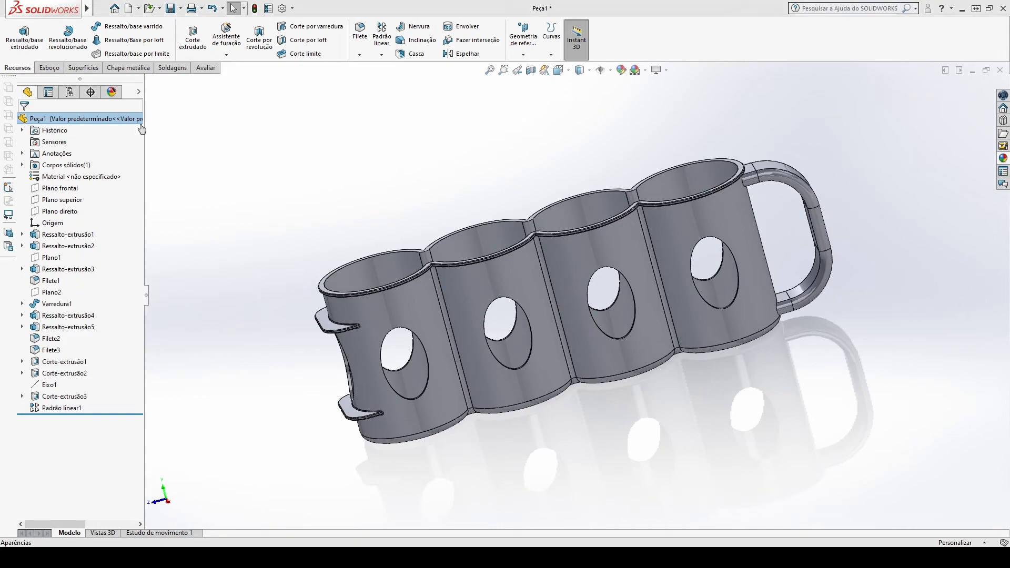
Apply a dark blue colour of RGB 0, 60, 159 to the whole part
{"action": "left_click", "coordinate": [138, 124]}
{"action": "left_click", "coordinate": [61, 373]}
{"action": "left_click", "coordinate": [43, 384]}
{"action": "left_click", "coordinate": [99, 383]}
{"action": "left_click", "coordinate": [96, 384]}
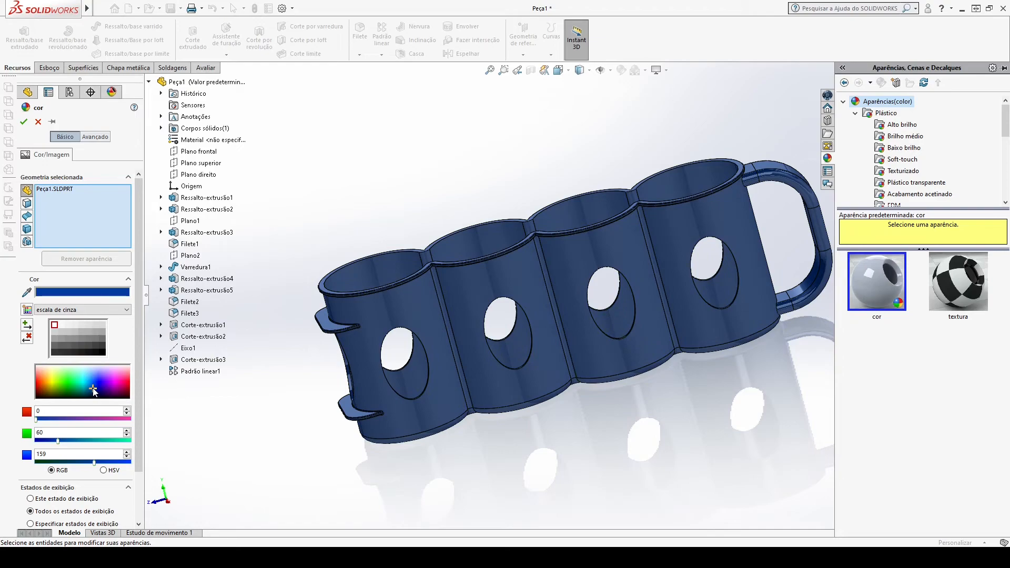
{"action": "left_click", "coordinate": [23, 122]}
Assign the Polietileno reticulado material and apply the blue high-gloss plastic appearance to the entire part, including the handle and brackets
{"action": "left_click", "coordinate": [81, 176]}
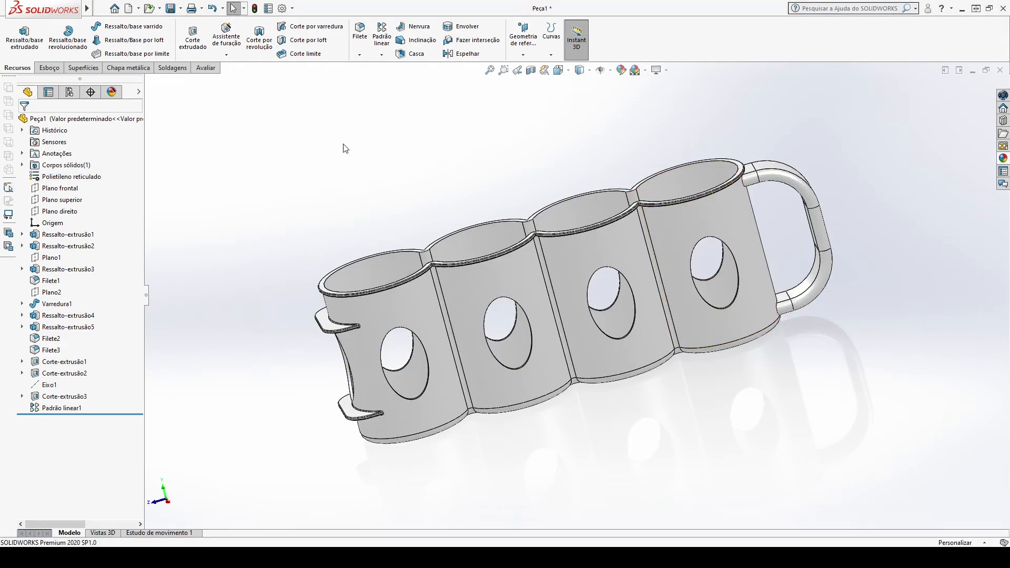
{"action": "left_click", "coordinate": [113, 119]}
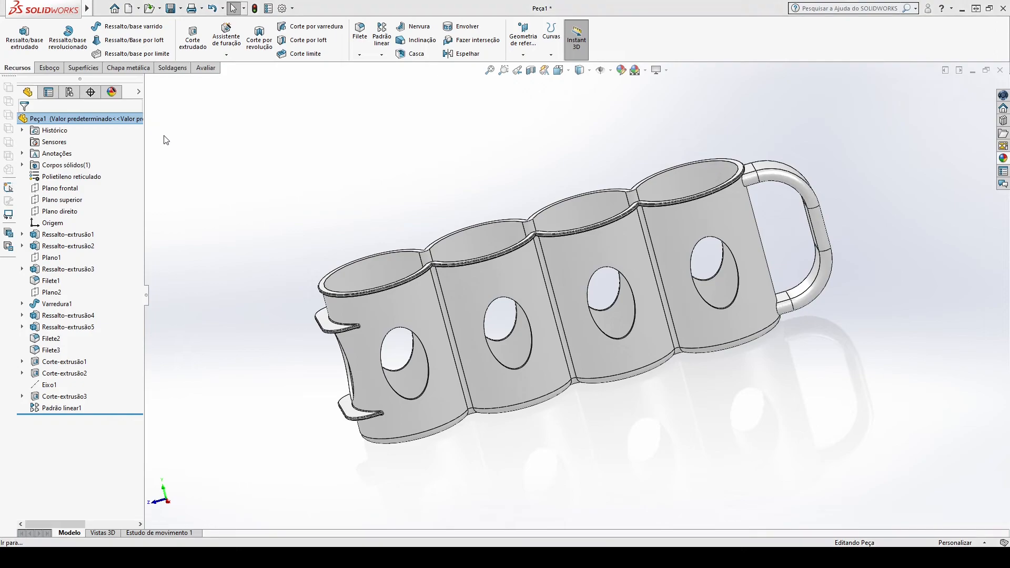
{"action": "mouse_move", "coordinate": [250, 142]}
{"action": "middle_mouse_down"}
{"action": "mouse_move", "coordinate": [424, 153]}
{"action": "mouse_move", "coordinate": [906, 150]}
{"action": "middle_mouse_up"}
{"action": "left_click", "coordinate": [1004, 158]}
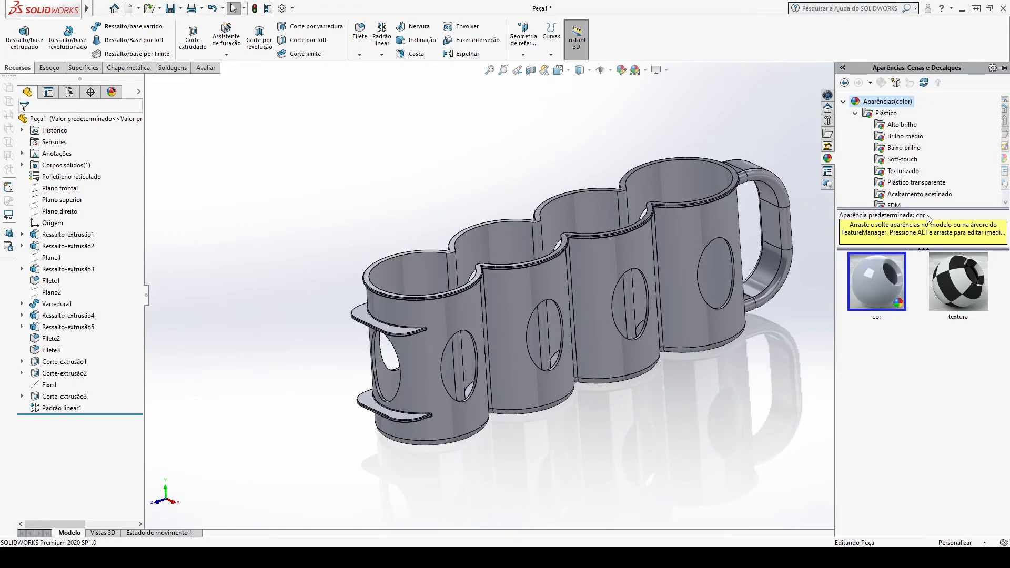
{"action": "left_click", "coordinate": [901, 124]}
{"action": "scroll", "coordinate": [895, 445], "scroll_direction": "down", "scroll_amount": 5}
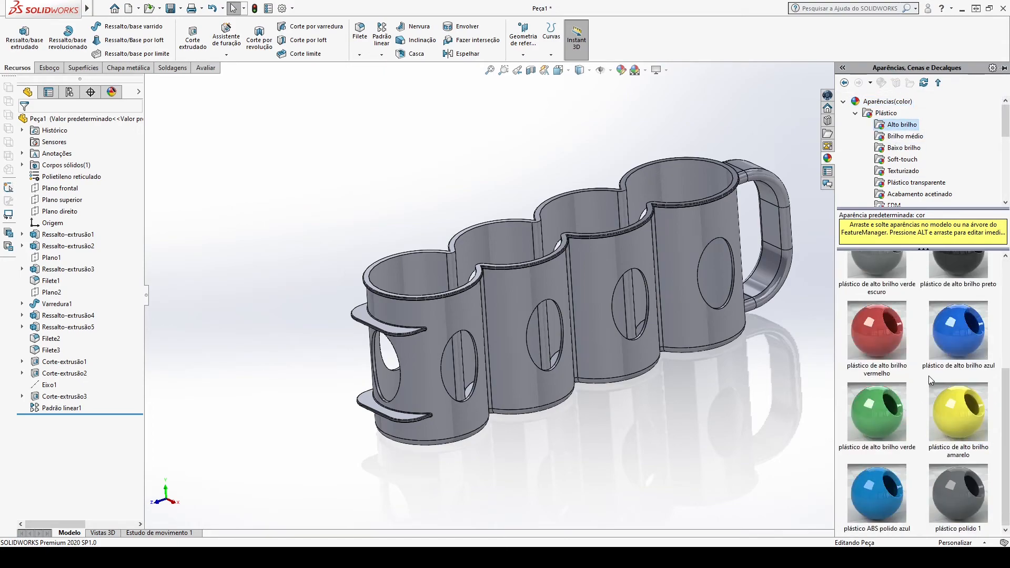
{"action": "left_click_drag", "start_coordinate": [955, 355], "coordinate": [696, 230]}
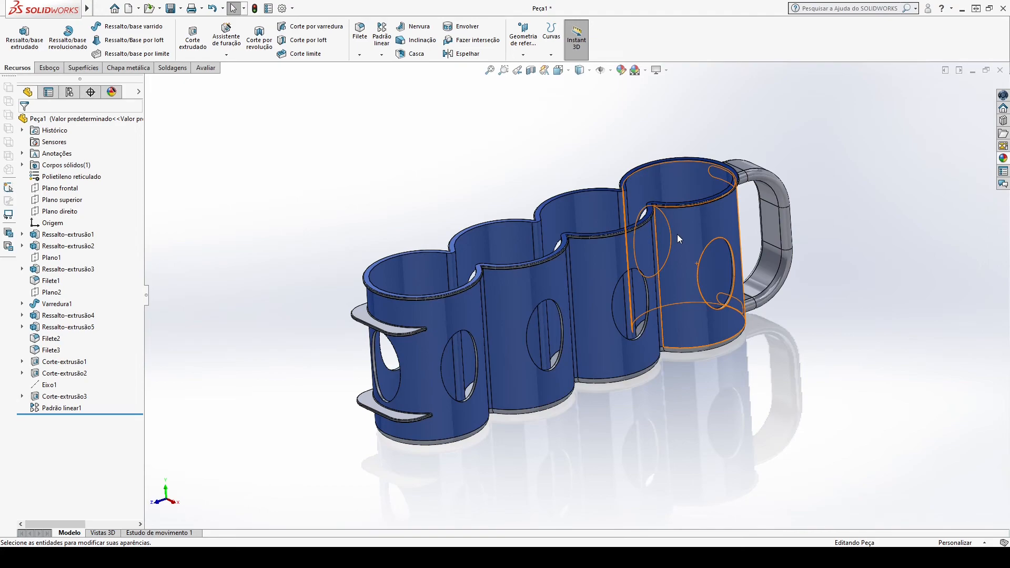
{"action": "left_click_drag", "start_coordinate": [679, 232], "coordinate": [681, 231]}
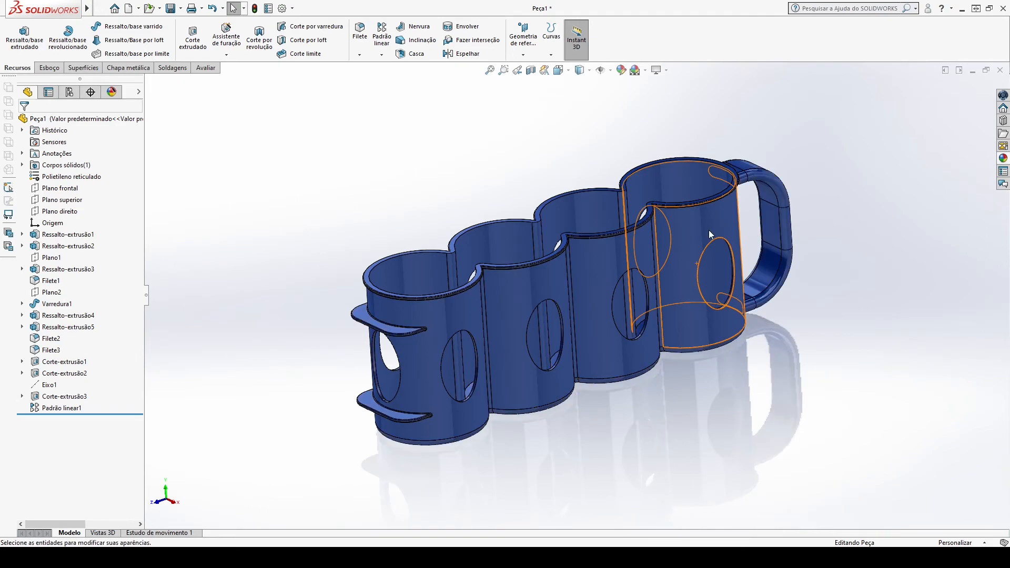
Save the part as Organizador in the isometric view and close it
{"action": "middle_click_drag", "start_coordinate": [387, 176], "coordinate": [708, 194]}
{"action": "key", "text": "ctrl+7"}
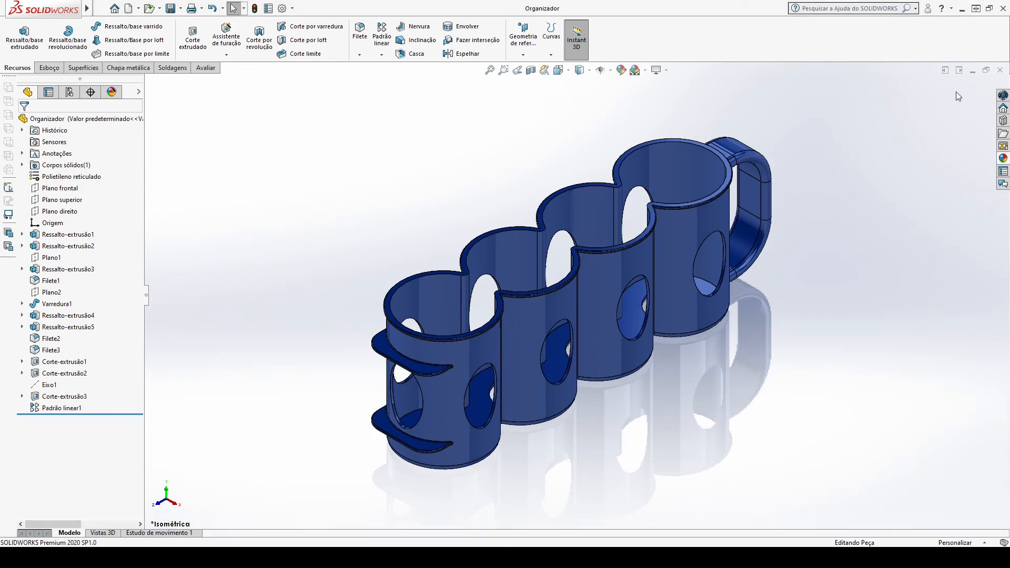
{"action": "left_click", "coordinate": [1001, 70]}
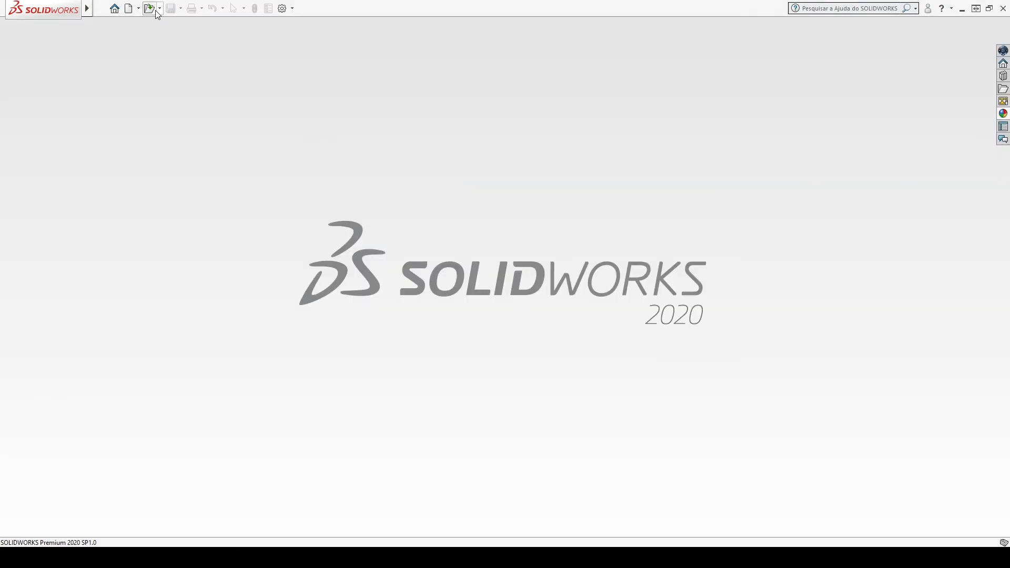
Create a new assembly, place the Organizador part in it and return to the isometric view
{"action": "left_click", "coordinate": [129, 8]}
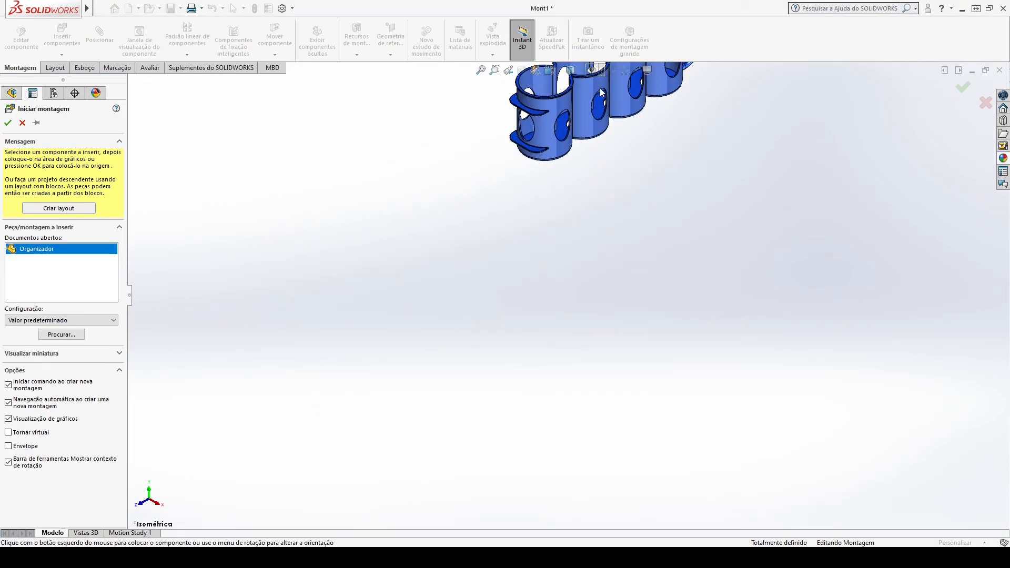
{"action": "left_click", "coordinate": [567, 267]}
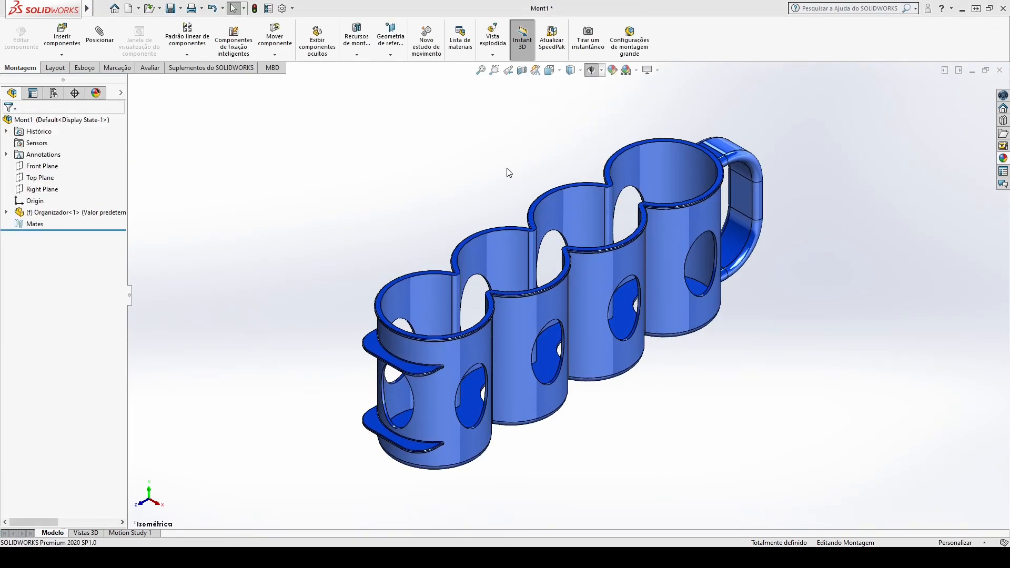
{"action": "key", "text": "ctrl+1"}
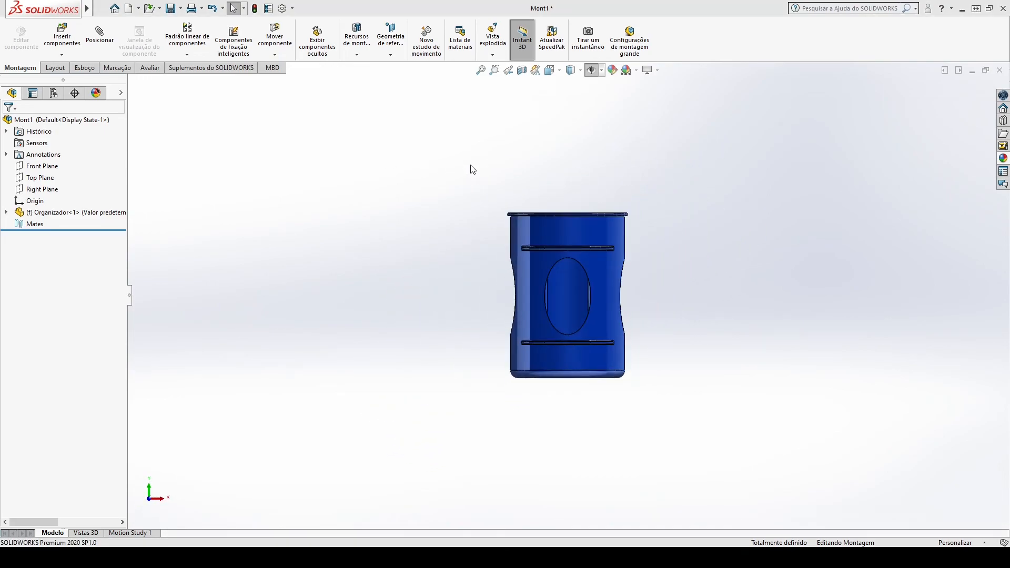
{"action": "key", "text": "ctrl+7"}
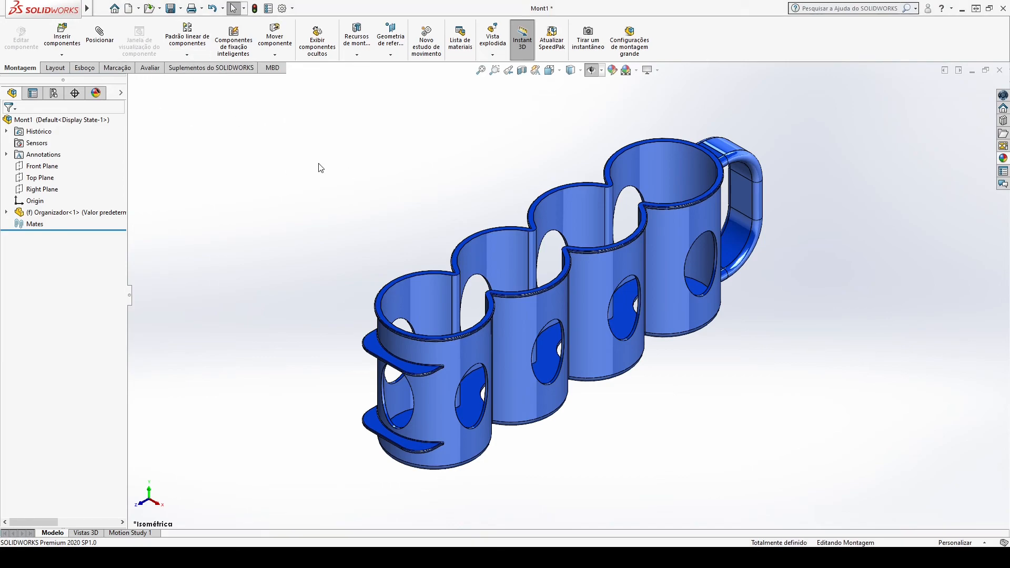
Insert the lata de cerveja budweiser part into the assembly, beside the holder
{"action": "left_click", "coordinate": [128, 9]}
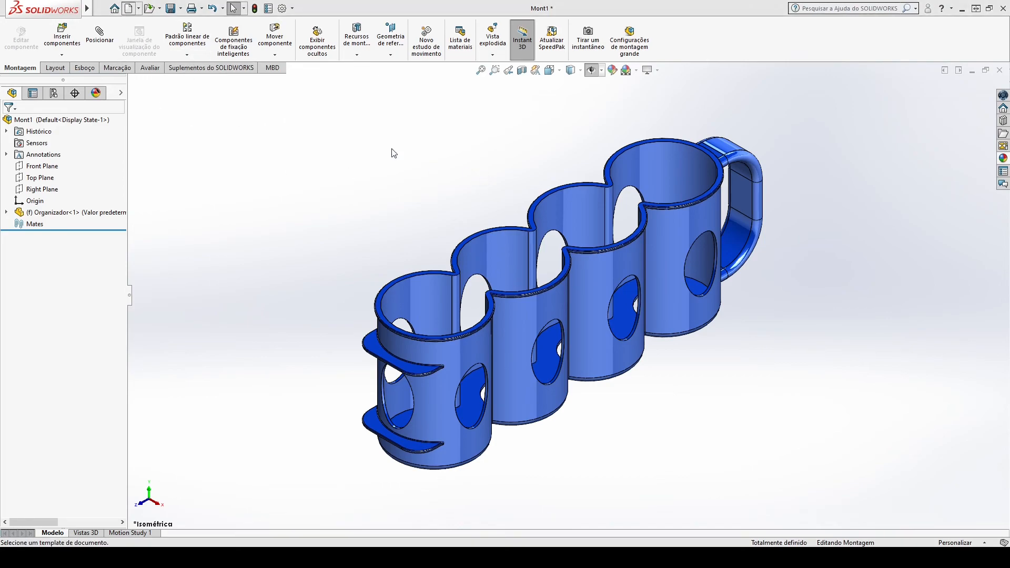
{"action": "left_click", "coordinate": [62, 36]}
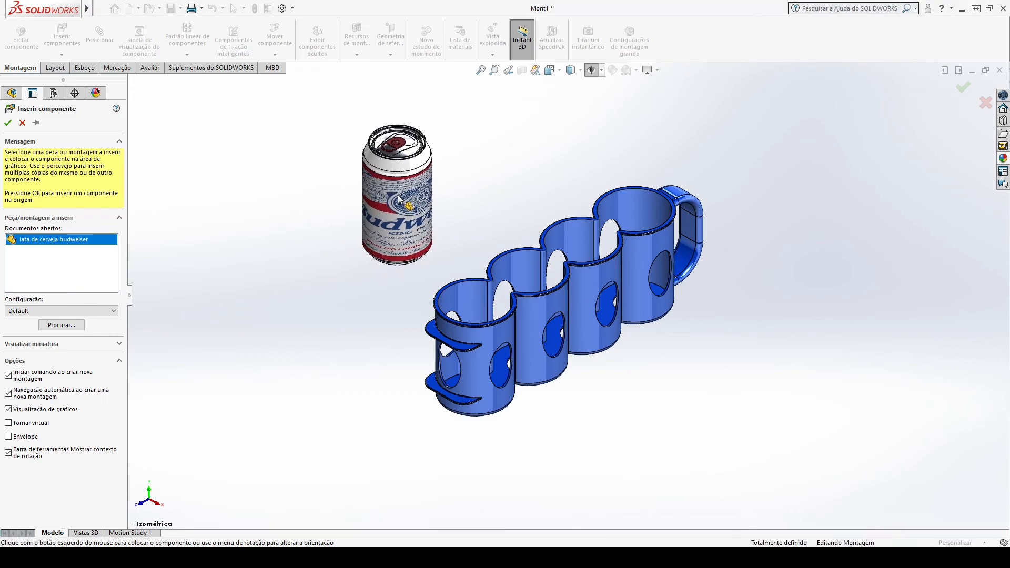
{"action": "left_click", "coordinate": [402, 201]}
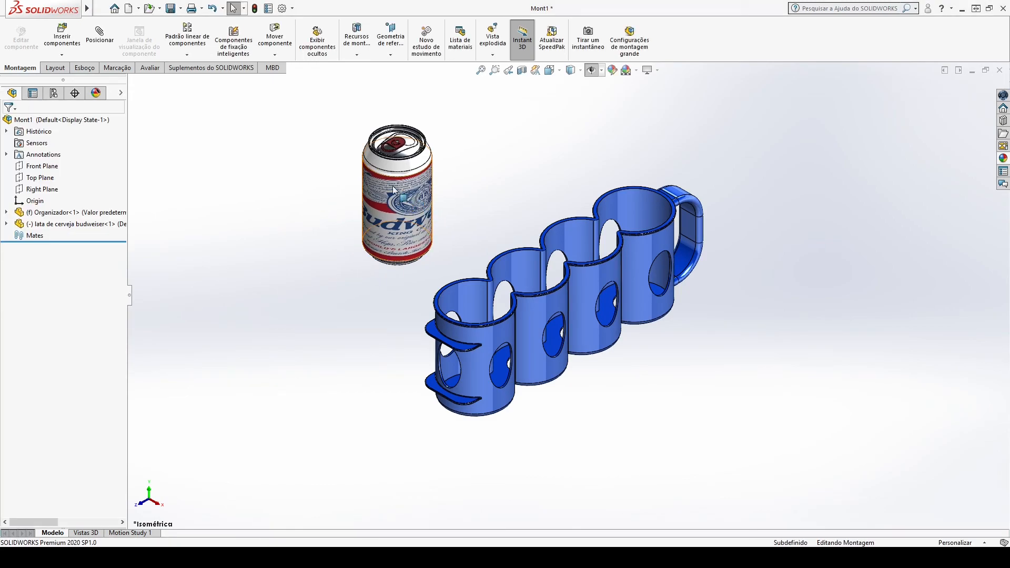
Add a concentric mate between the can's cylindrical face and the inner face of the holder's bracket-end cylinder
{"action": "left_click", "coordinate": [408, 212]}
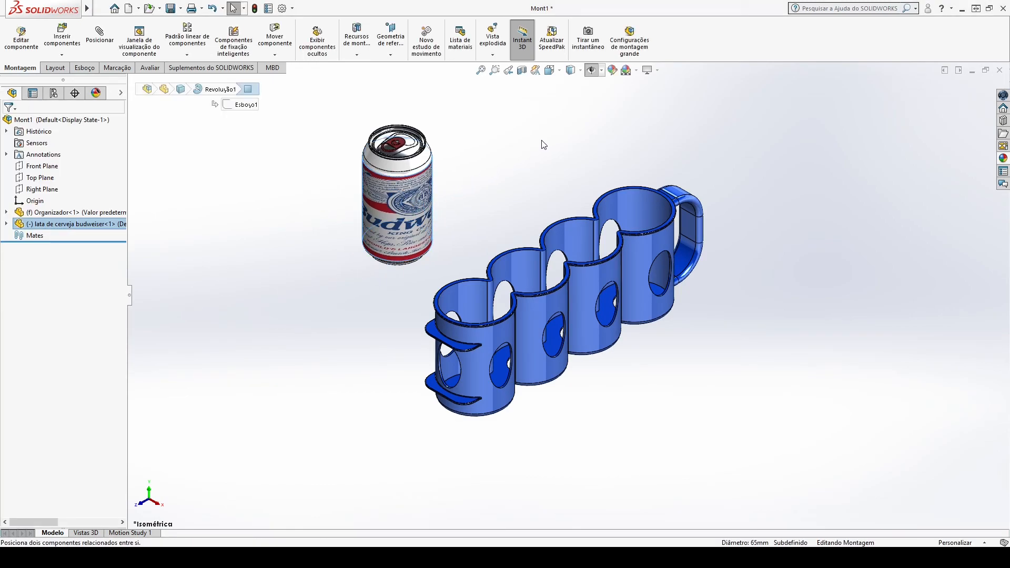
{"action": "left_click", "coordinate": [469, 296]}
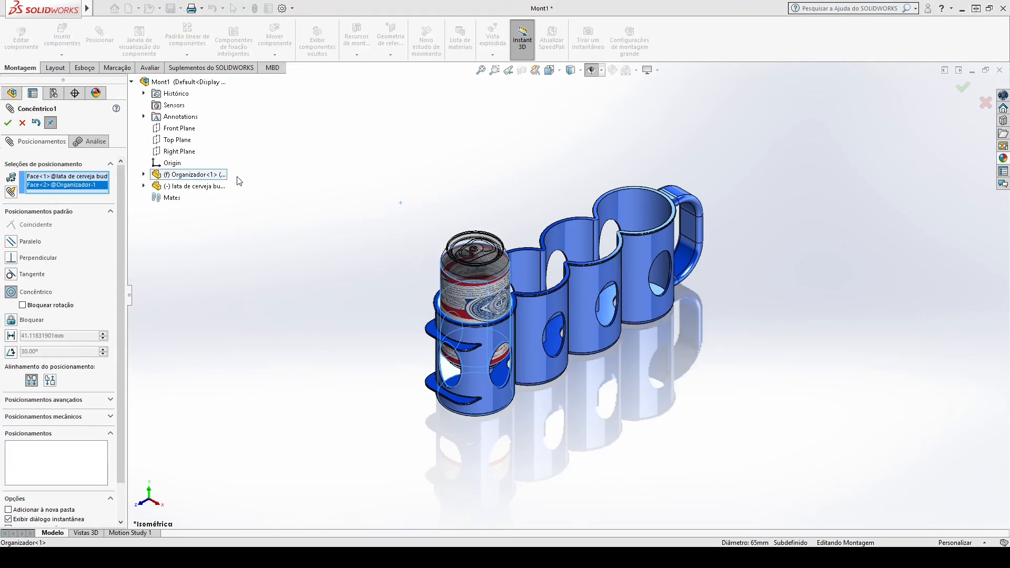
{"action": "key", "text": "Return"}
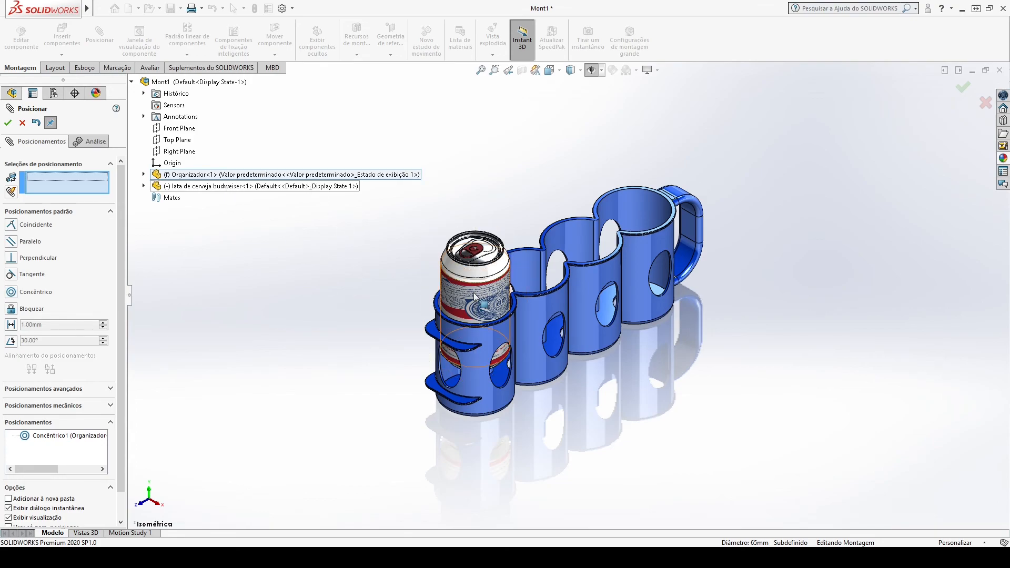
Add a coincident mate between the can's bottom ring face and the holder's inner floor, and finish mating
{"action": "left_click_drag", "start_coordinate": [477, 287], "coordinate": [480, 200]}
{"action": "scroll", "coordinate": [438, 239], "scroll_direction": "down", "scroll_amount": 3}
{"action": "middle_click_drag", "start_coordinate": [466, 273], "coordinate": [533, 284]}
{"action": "scroll", "coordinate": [533, 284], "scroll_direction": "down", "scroll_amount": 5}
{"action": "left_click", "coordinate": [574, 288]}
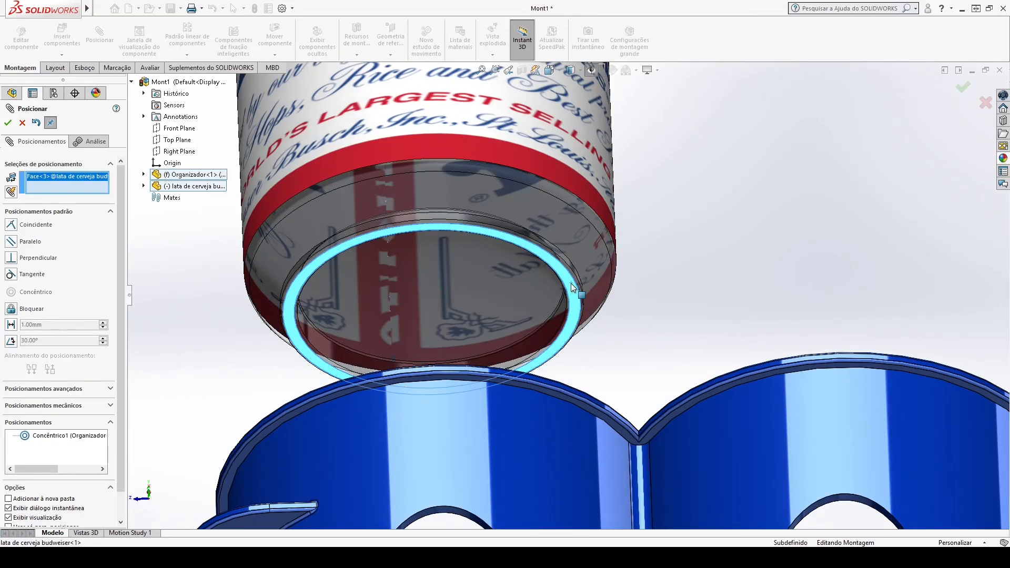
{"action": "scroll", "coordinate": [574, 288], "scroll_direction": "up", "scroll_amount": 7}
{"action": "middle_click_drag", "start_coordinate": [444, 311], "coordinate": [427, 530]}
{"action": "scroll", "coordinate": [559, 447], "scroll_direction": "down", "scroll_amount": 2}
{"action": "middle_click_drag", "start_coordinate": [547, 216], "coordinate": [544, 296]}
{"action": "scroll", "coordinate": [545, 296], "scroll_direction": "down", "scroll_amount": 3}
{"action": "scroll", "coordinate": [544, 296], "scroll_direction": "down", "scroll_amount": 1}
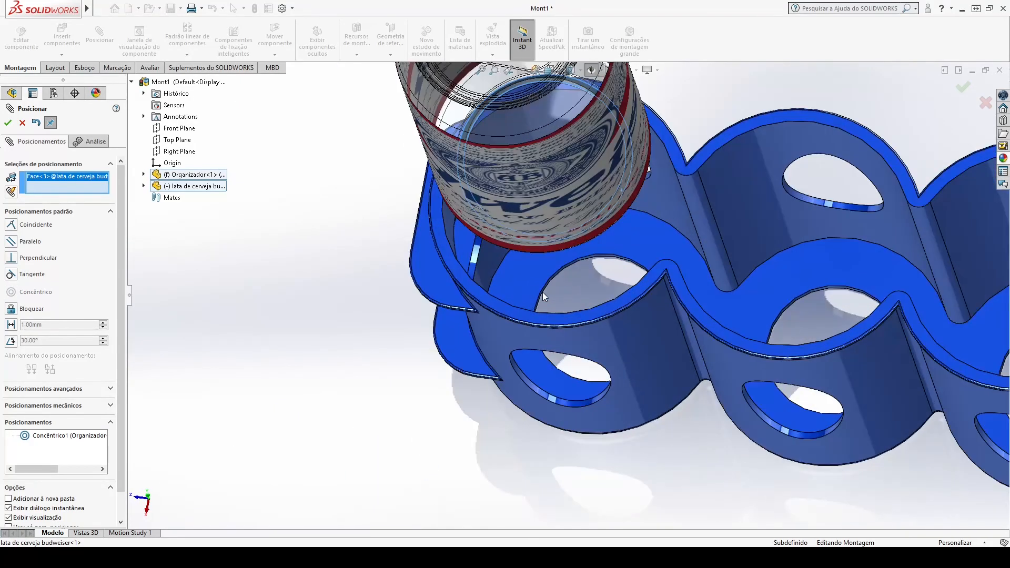
{"action": "left_click", "coordinate": [538, 287]}
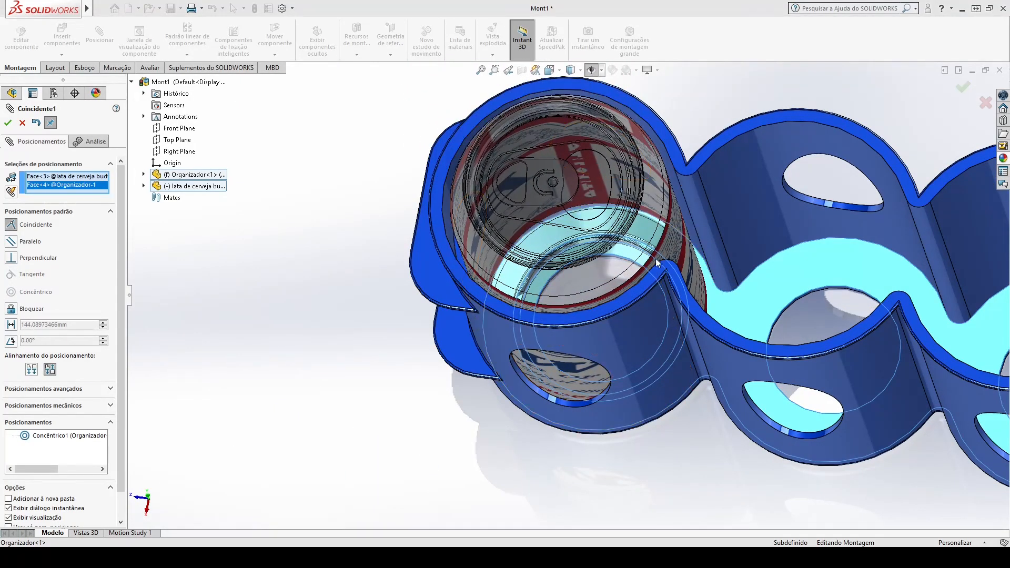
{"action": "key", "text": "Return"}
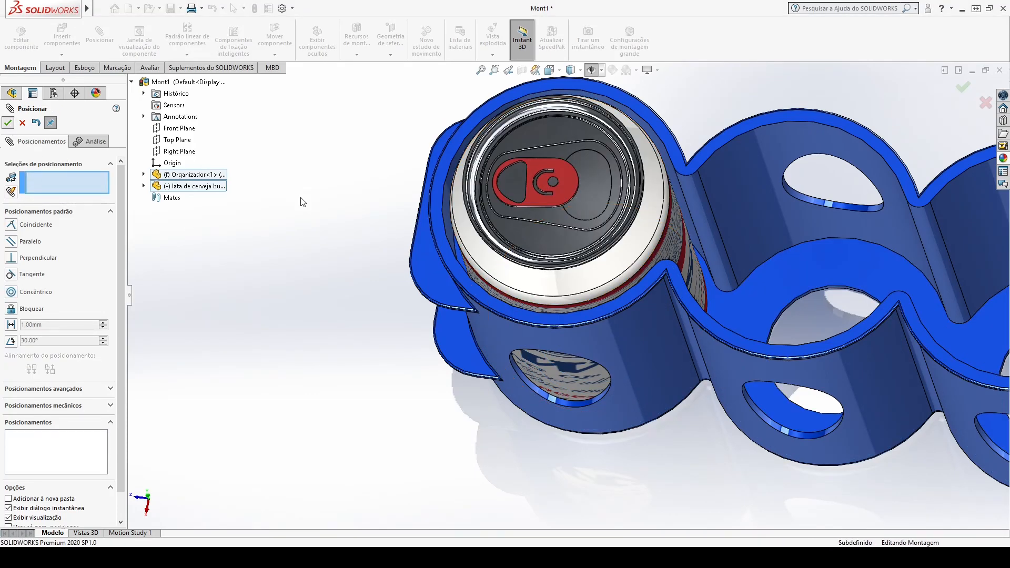
{"action": "key", "text": "Return"}
{"action": "key", "text": "ctrl+7"}
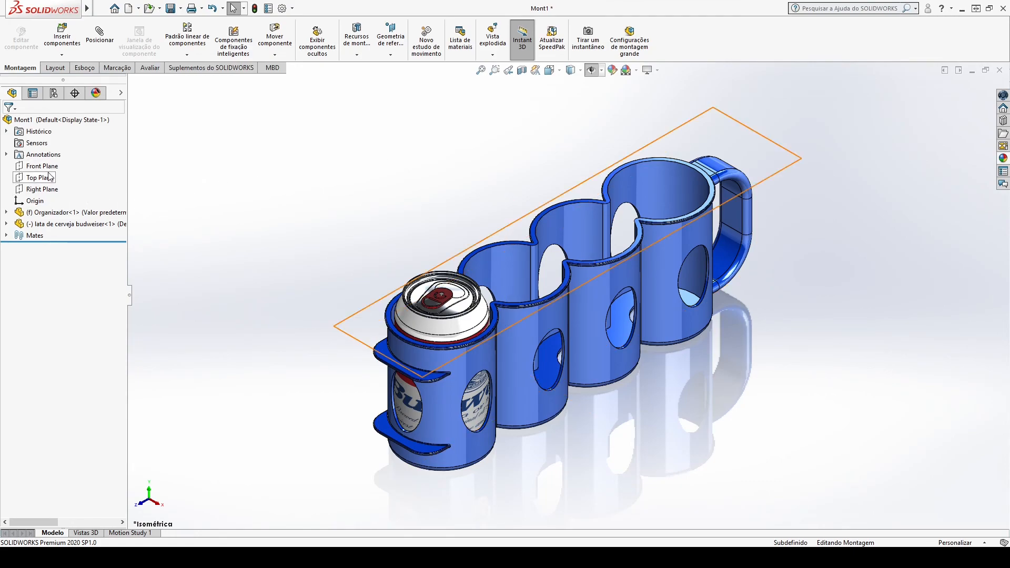
Create a reference axis along the holder's length from the intersection of the Right Plane and the Top Plane
{"action": "left_click", "coordinate": [42, 188]}
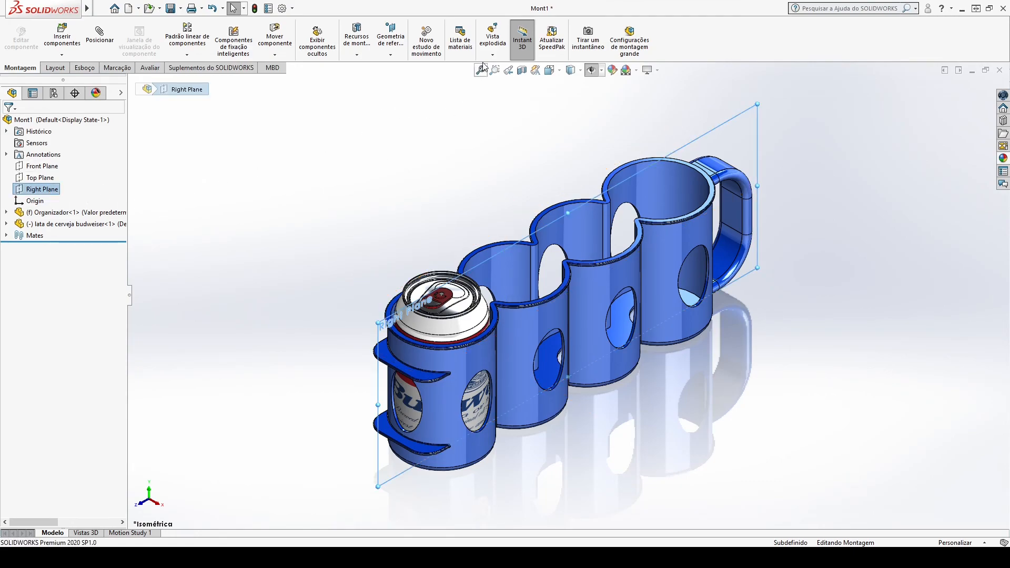
{"action": "left_click", "coordinate": [392, 55]}
{"action": "left_click", "coordinate": [410, 84]}
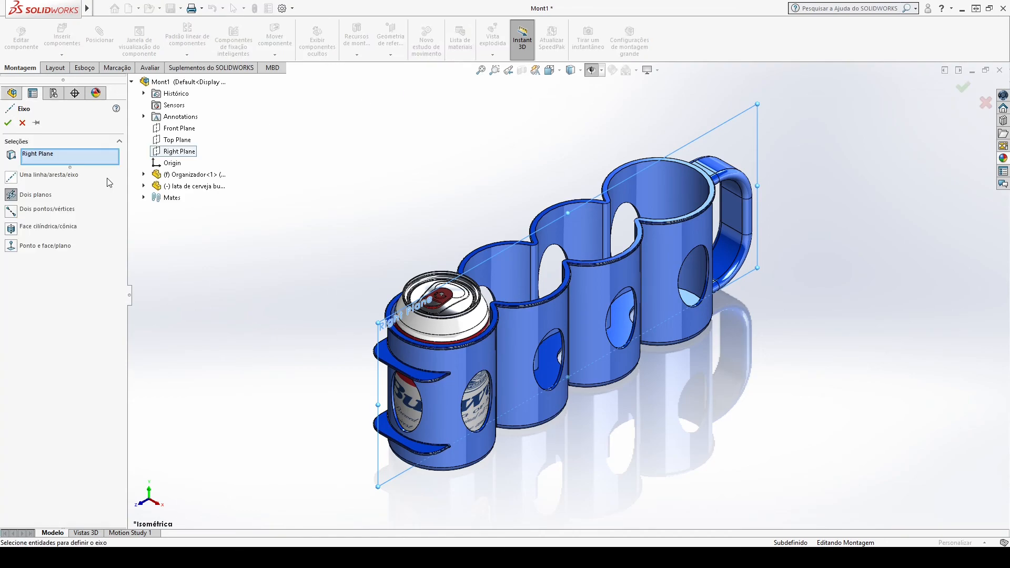
{"action": "left_click", "coordinate": [179, 128]}
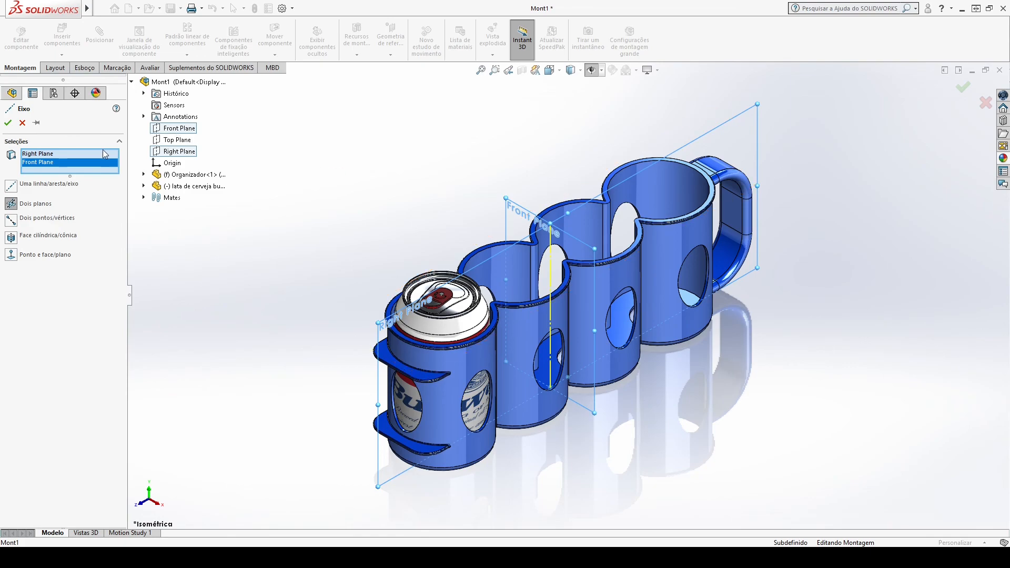
{"action": "key", "text": "Delete"}
{"action": "left_click", "coordinate": [177, 142]}
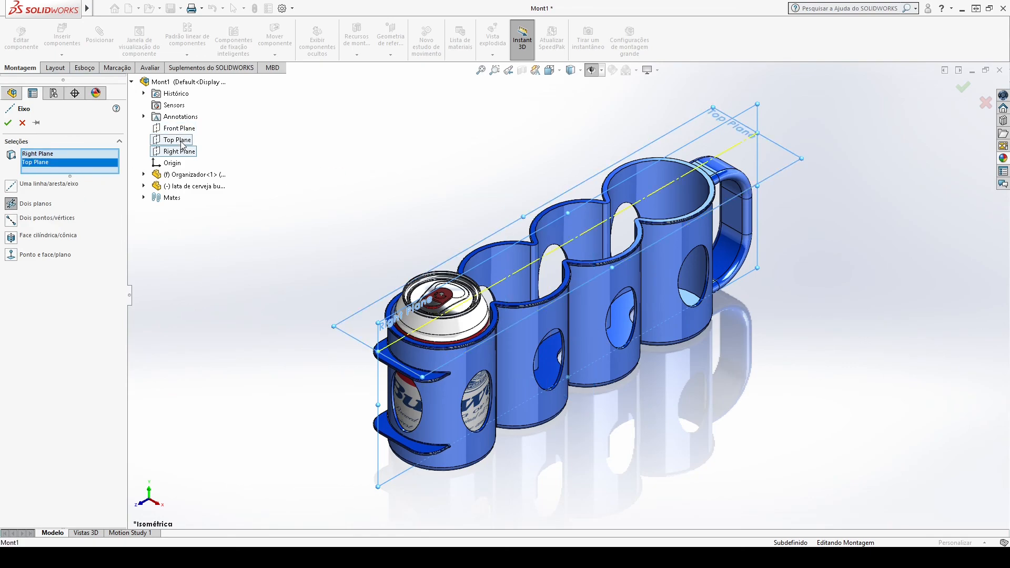
{"action": "key", "text": "Return"}
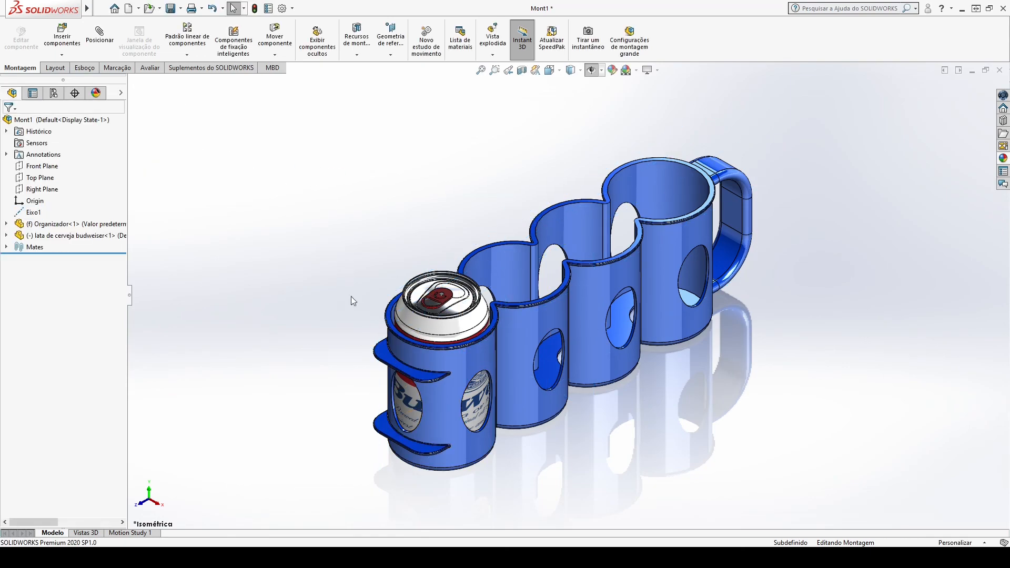
Pattern the can linearly along the reference axis with 4 instances spaced 70 mm apart, filling the holder's cylinders
{"action": "left_click", "coordinate": [34, 213]}
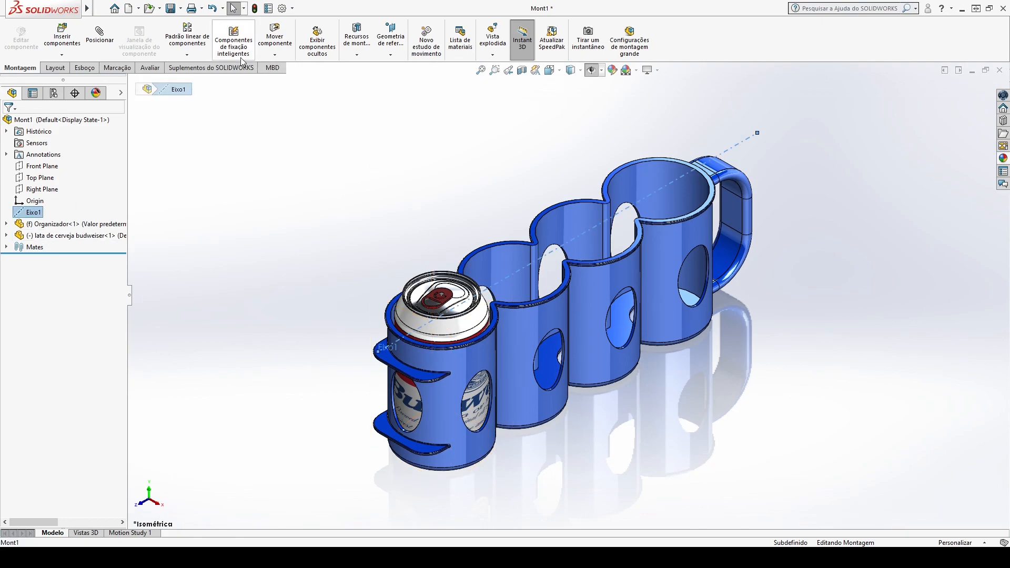
{"action": "left_click", "coordinate": [186, 32]}
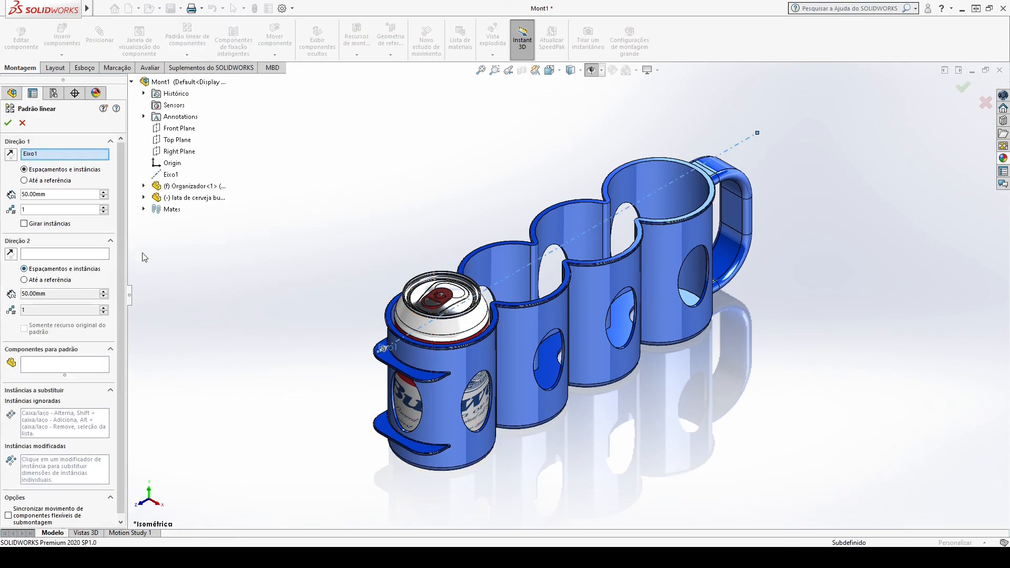
{"action": "left_click", "coordinate": [77, 363]}
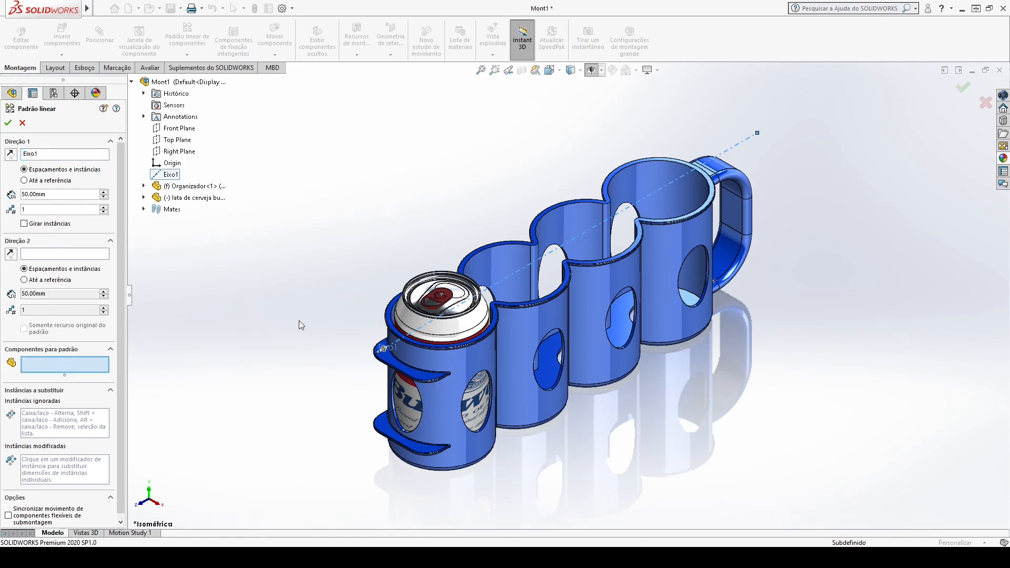
{"action": "left_click", "coordinate": [442, 308]}
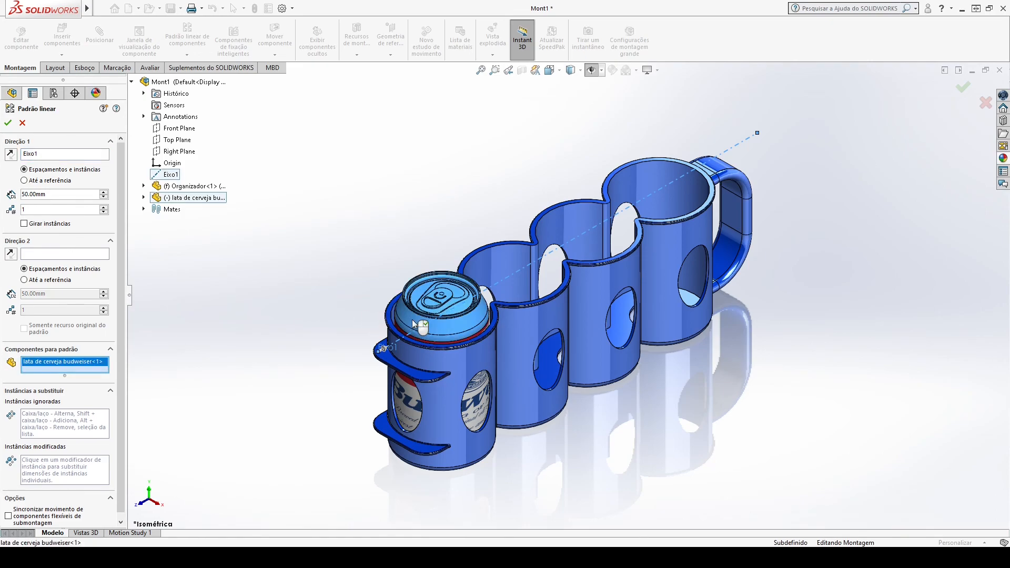
{"action": "left_click", "coordinate": [104, 207]}
{"action": "left_click", "coordinate": [104, 208]}
{"action": "left_click", "coordinate": [104, 207]}
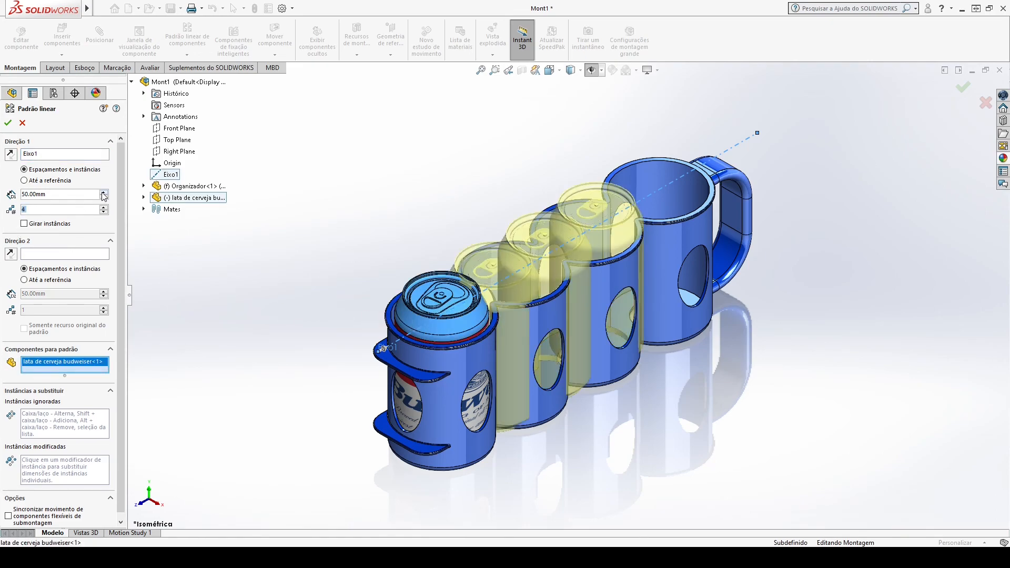
{"action": "left_click", "coordinate": [104, 192]}
{"action": "left_click", "coordinate": [104, 192]}
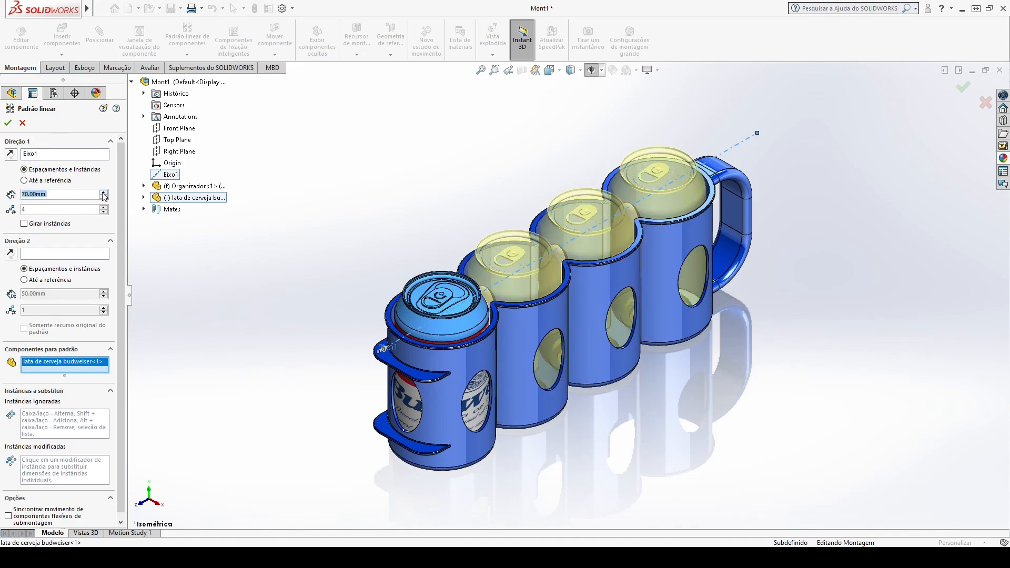
{"action": "left_click", "coordinate": [8, 124]}
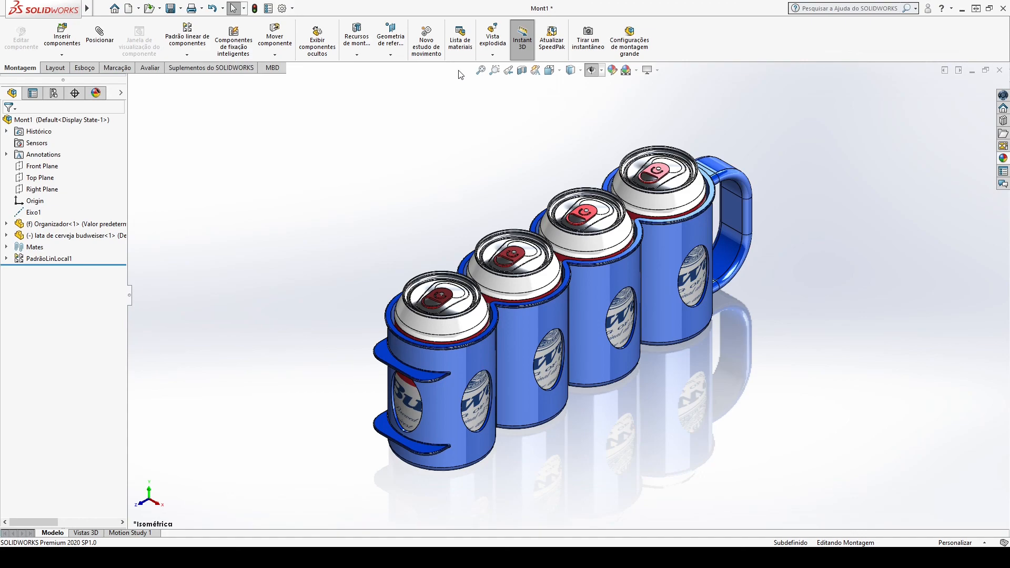
Create an exploded view with one regular explode step that lifts all four cans about 180 mm along Y out of the holder
{"action": "left_click", "coordinate": [491, 37]}
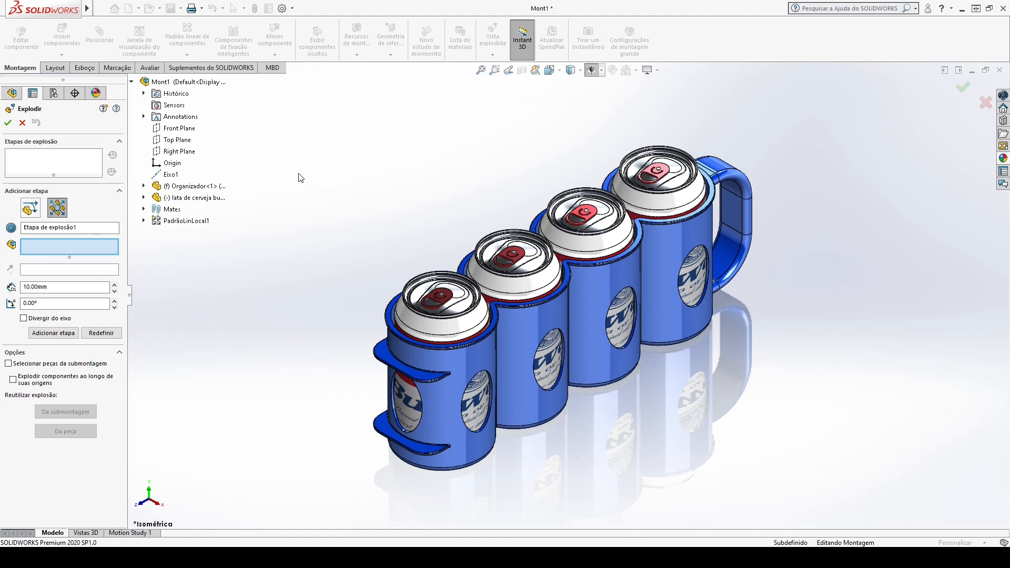
{"action": "left_click", "coordinate": [427, 320]}
{"action": "left_click", "coordinate": [513, 282]}
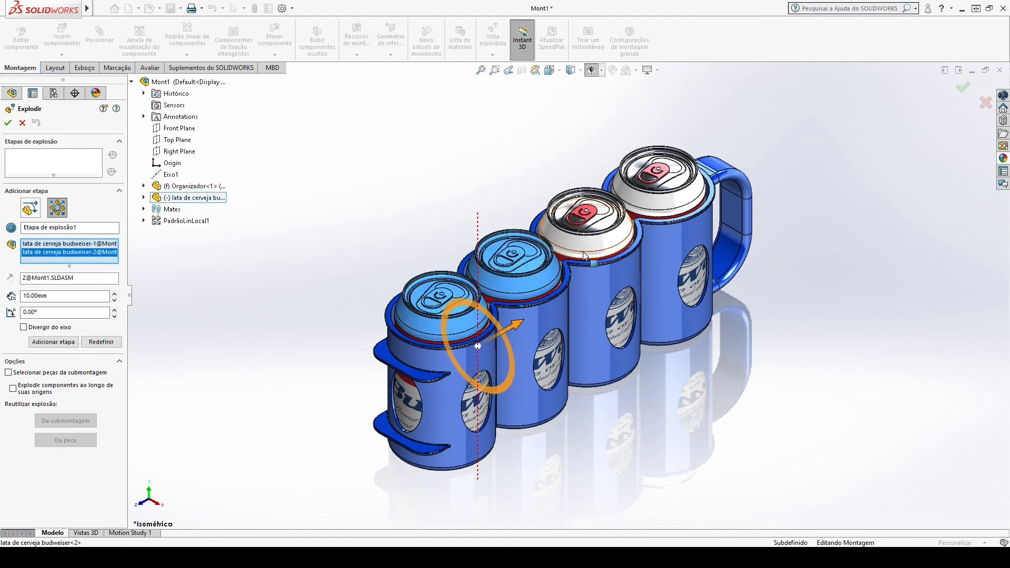
{"action": "left_click", "coordinate": [586, 244]}
{"action": "left_click", "coordinate": [666, 208]}
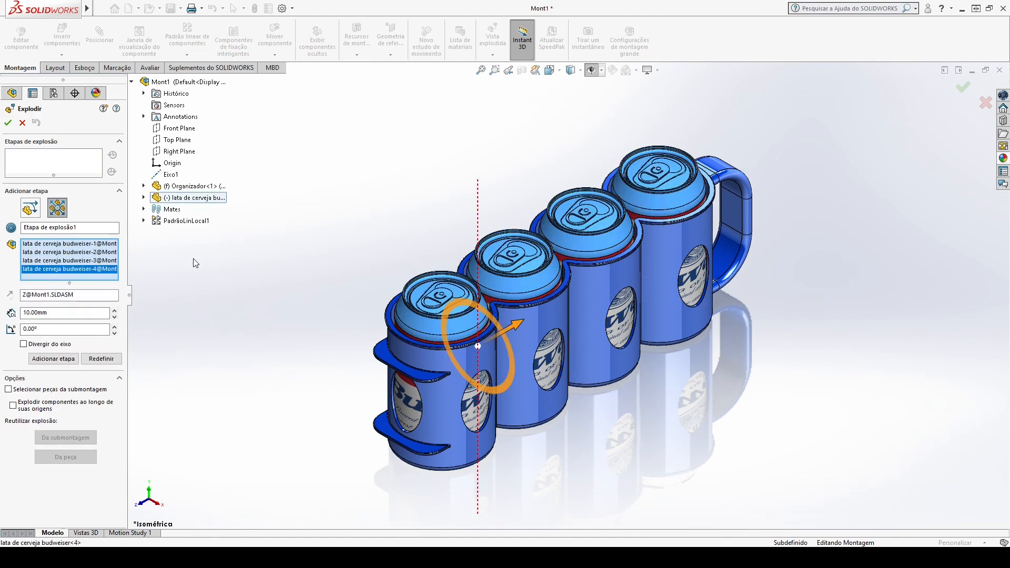
{"action": "left_click", "coordinate": [32, 211]}
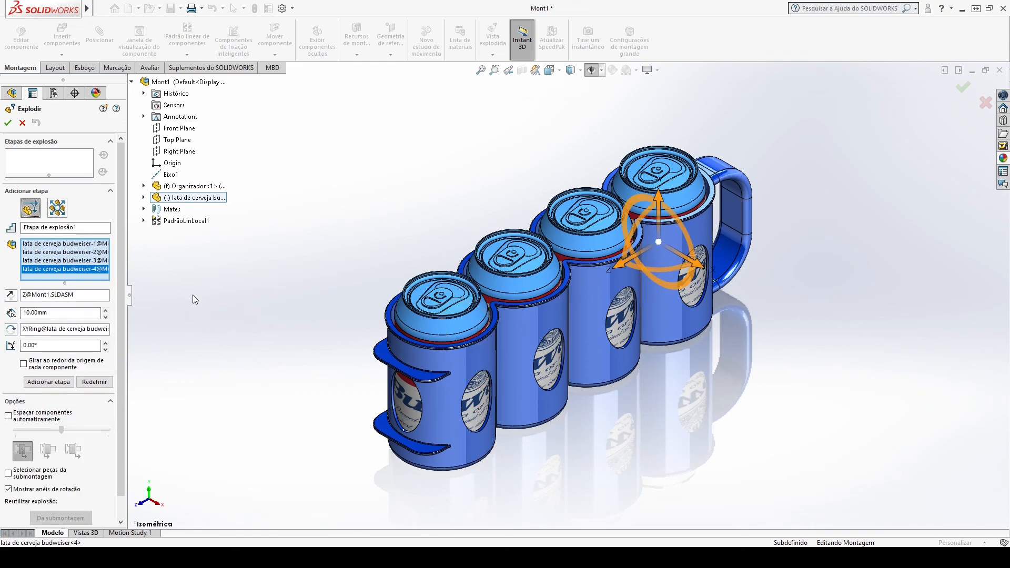
{"action": "key", "text": "z"}
{"action": "key", "text": "z"}
{"action": "key", "text": "z"}
{"action": "left_click_drag", "start_coordinate": [625, 220], "coordinate": [603, 92]}
{"action": "key", "text": "f"}
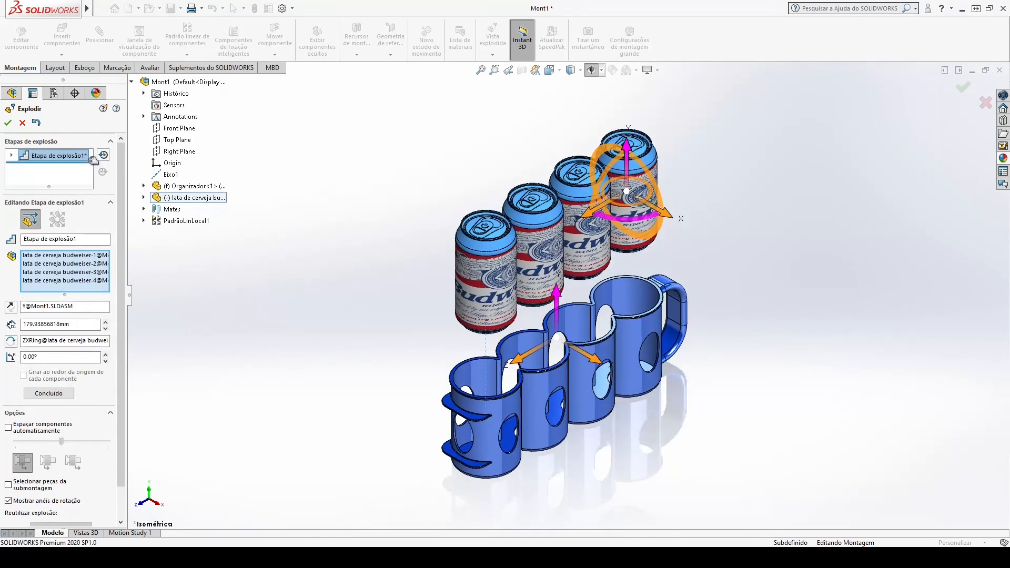
{"action": "left_click", "coordinate": [8, 122]}
{"action": "middle_click_drag", "start_coordinate": [415, 345], "coordinate": [498, 307]}
{"action": "key", "text": "ctrl+7"}
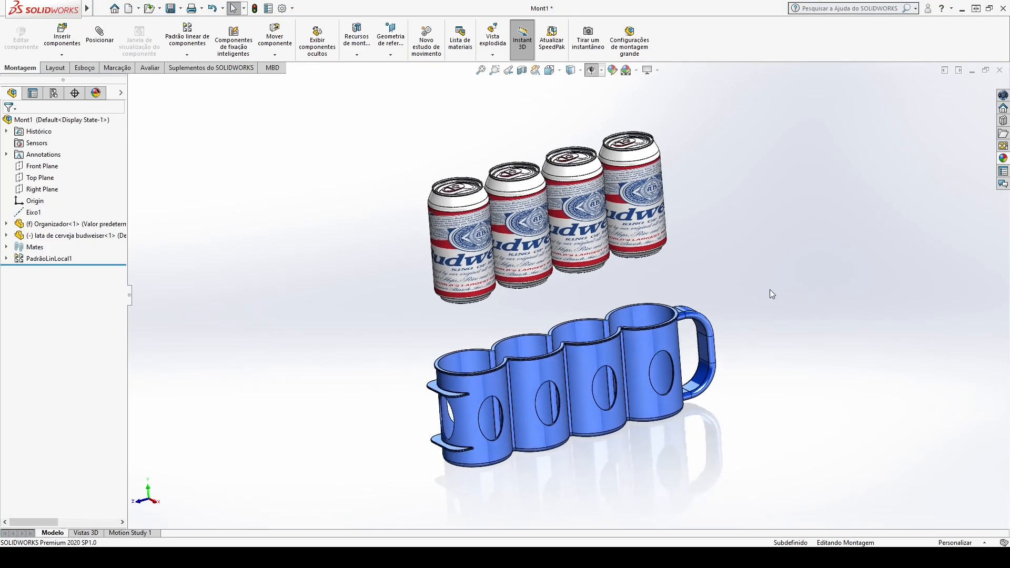